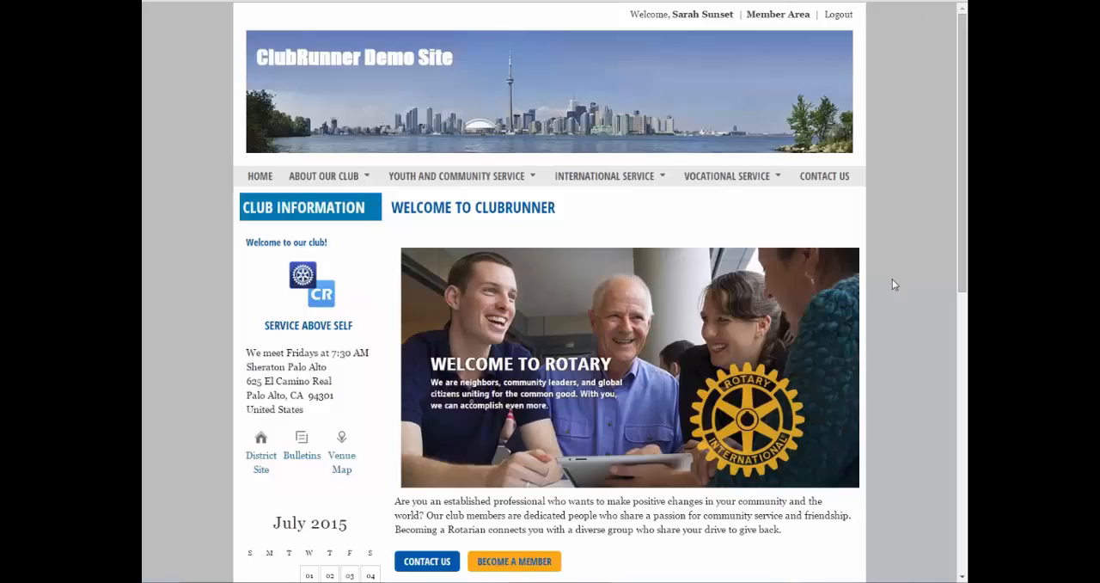
Open the bulletin management page from the club site's member area.
left_click(767, 19)
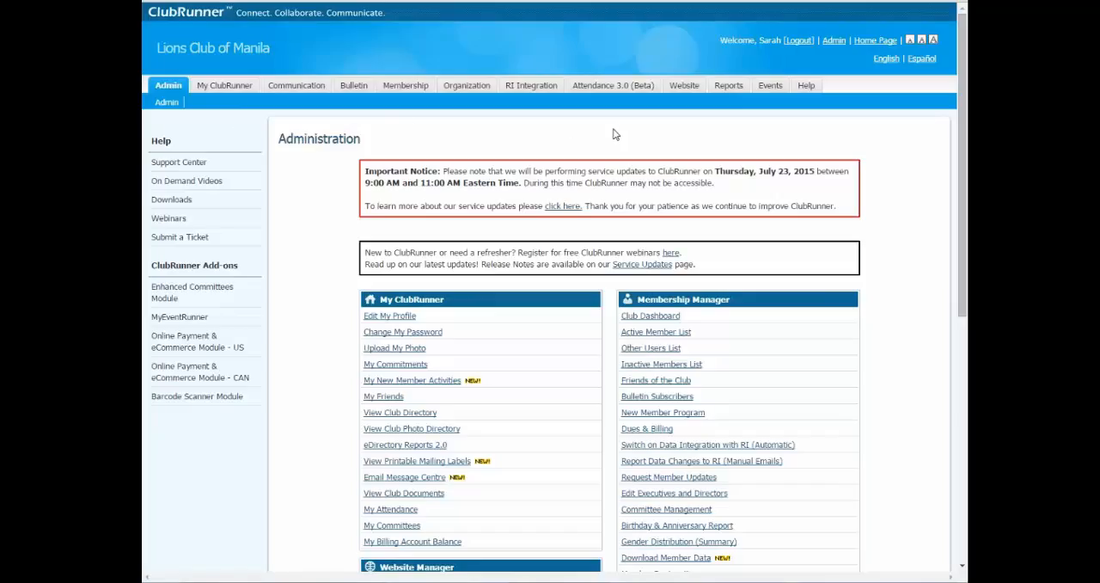
left_click(354, 90)
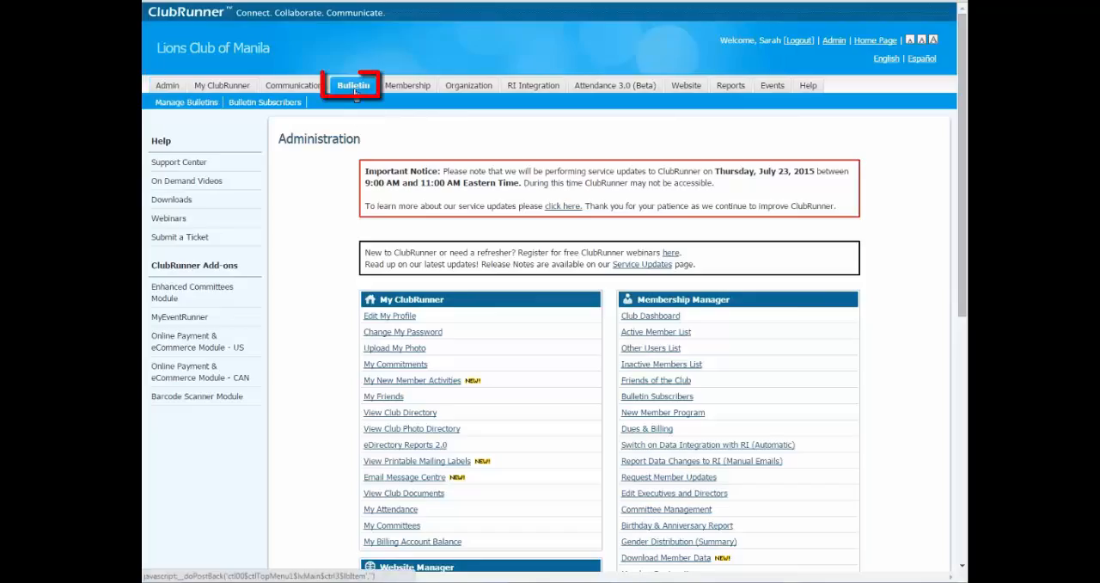
left_click(185, 103)
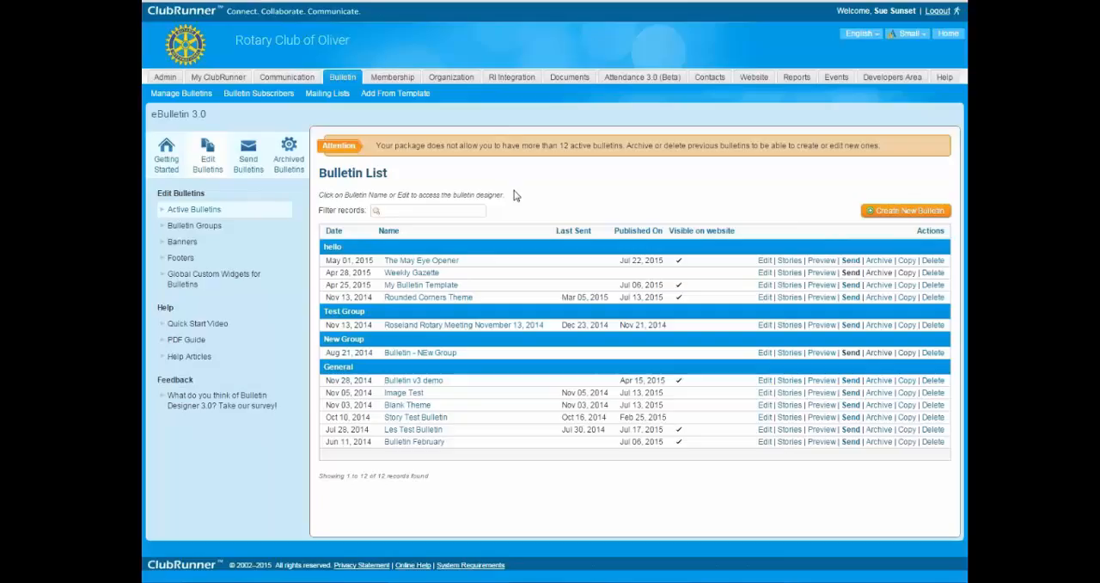
left_click(344, 83)
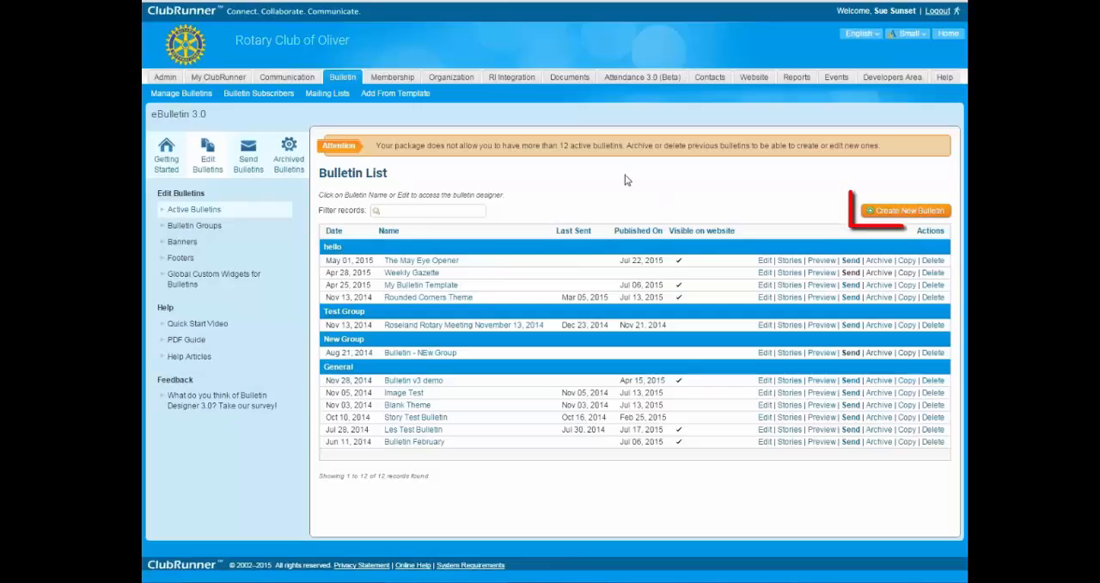
Start a new bulletin and name it "BULLET TEMPLATE-COPY Only, DON'T Edit".
left_click(913, 213)
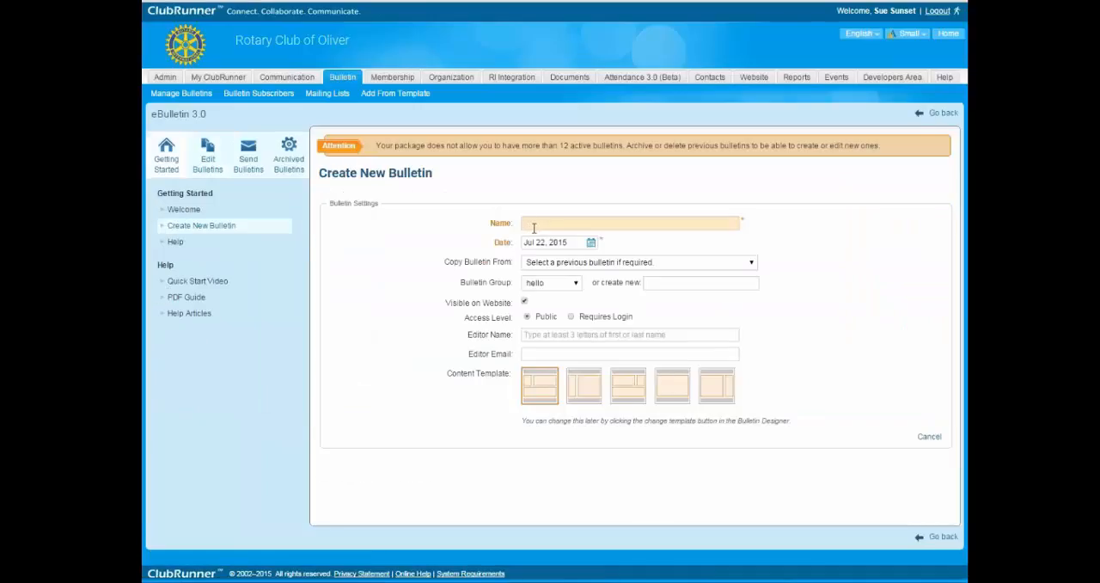
type("BULLET TIM")
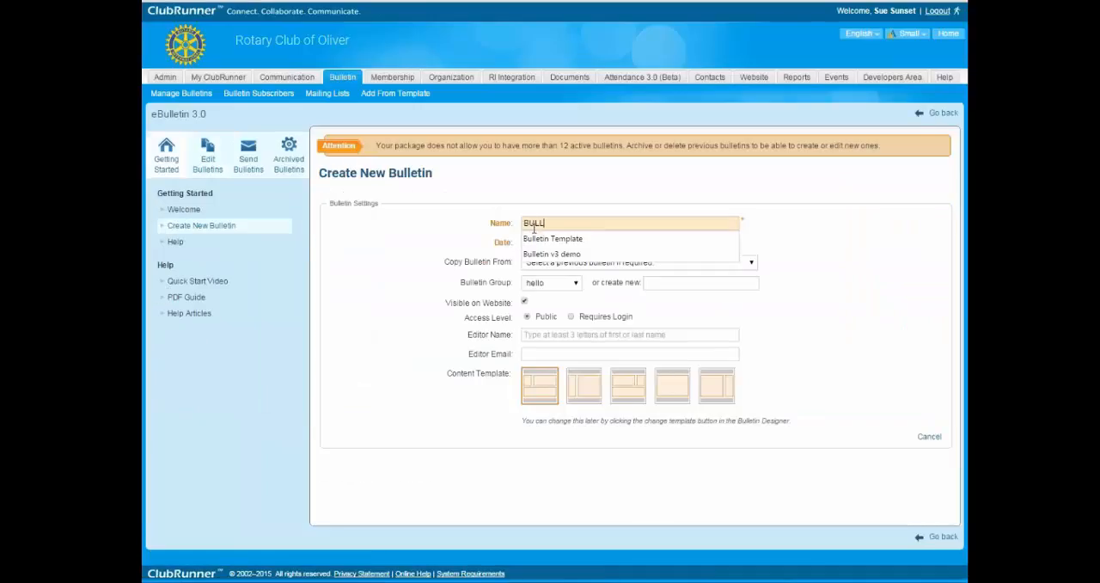
key("BackSpace")
key("BackSpace")
type("EMPL")
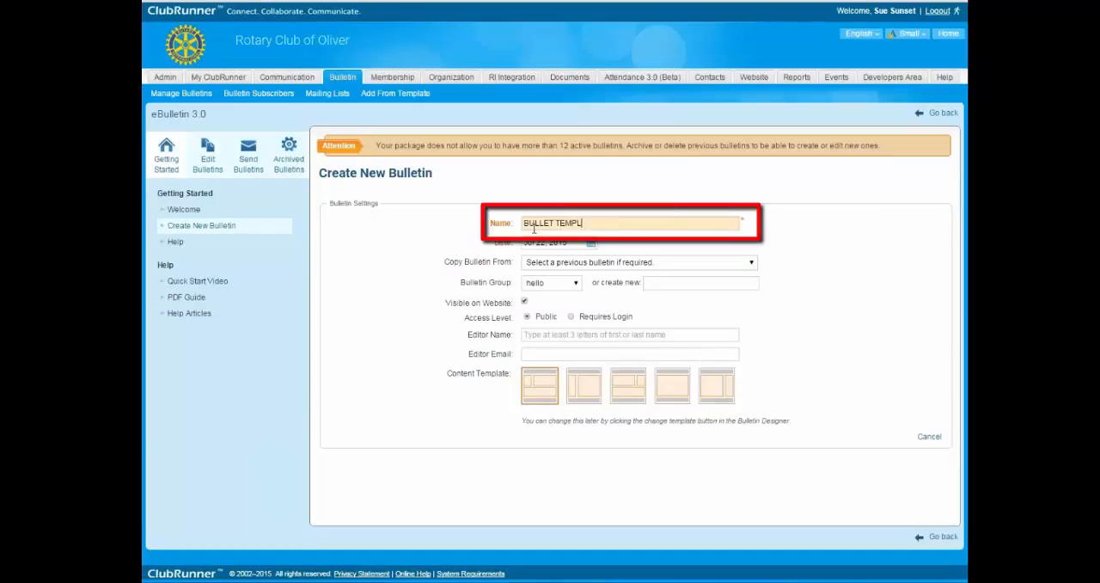
type("ATE-COPY ONLY,")
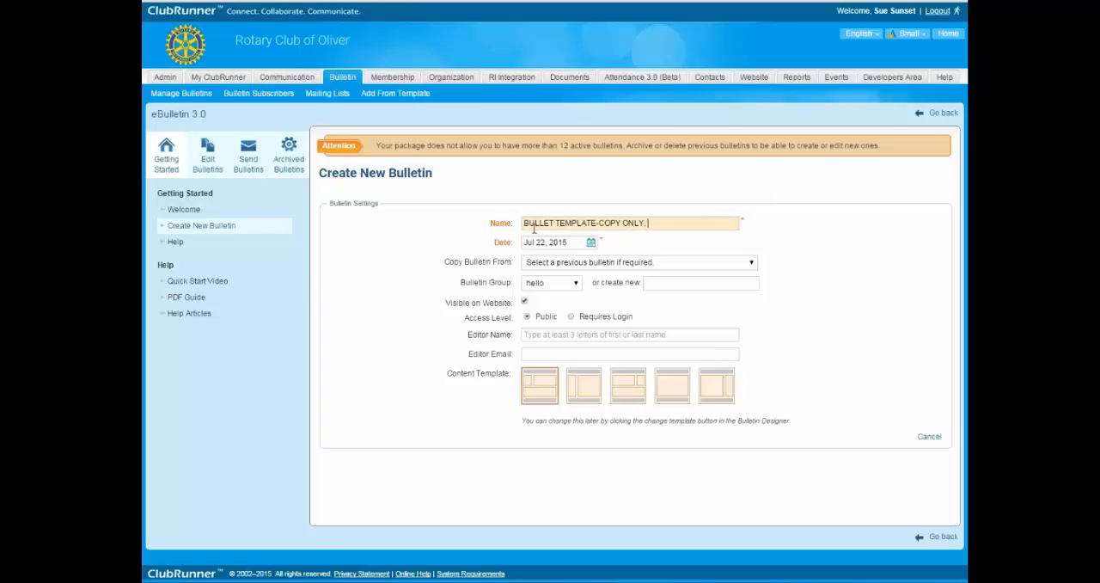
type(" DON'T EDIT")
double_click(625, 223)
type("Only")
double_click(676, 224)
type("Edit")
Review the previous bulletins available for copying and the existing bulletin groups.
left_click(563, 262)
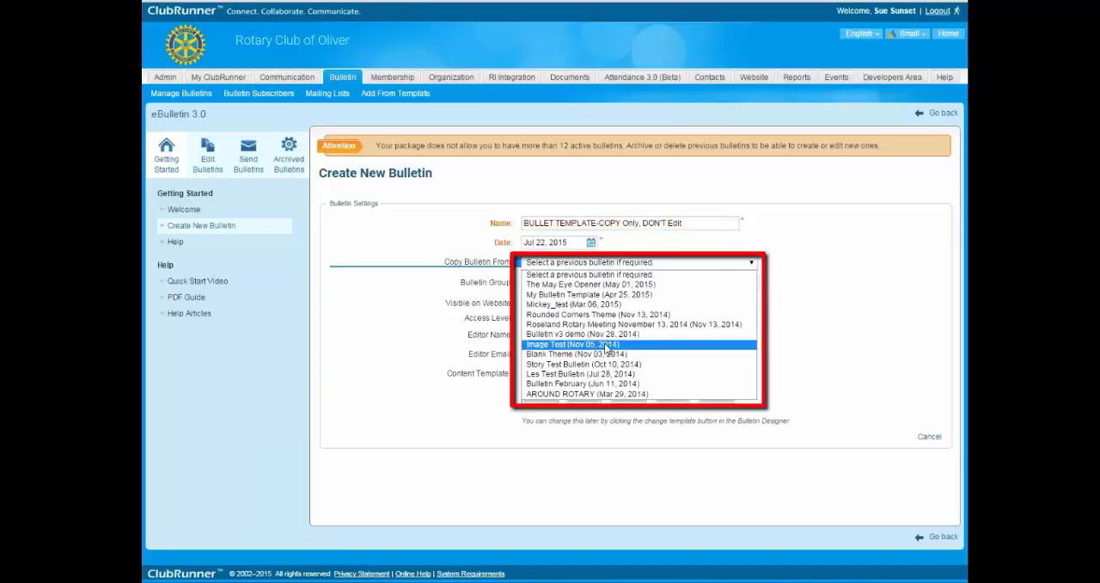
left_click(711, 263)
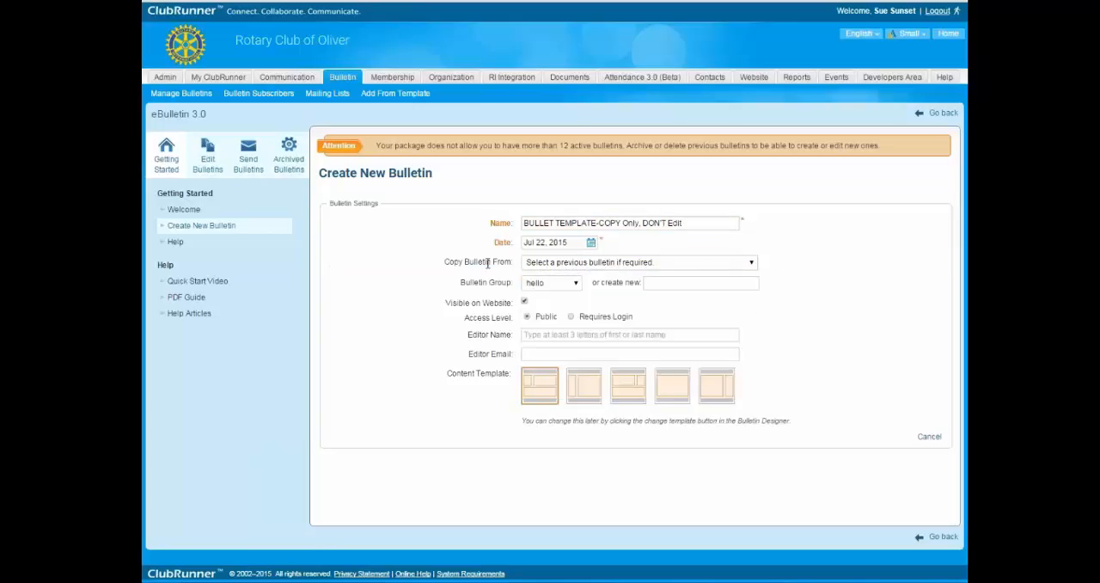
left_click(576, 285)
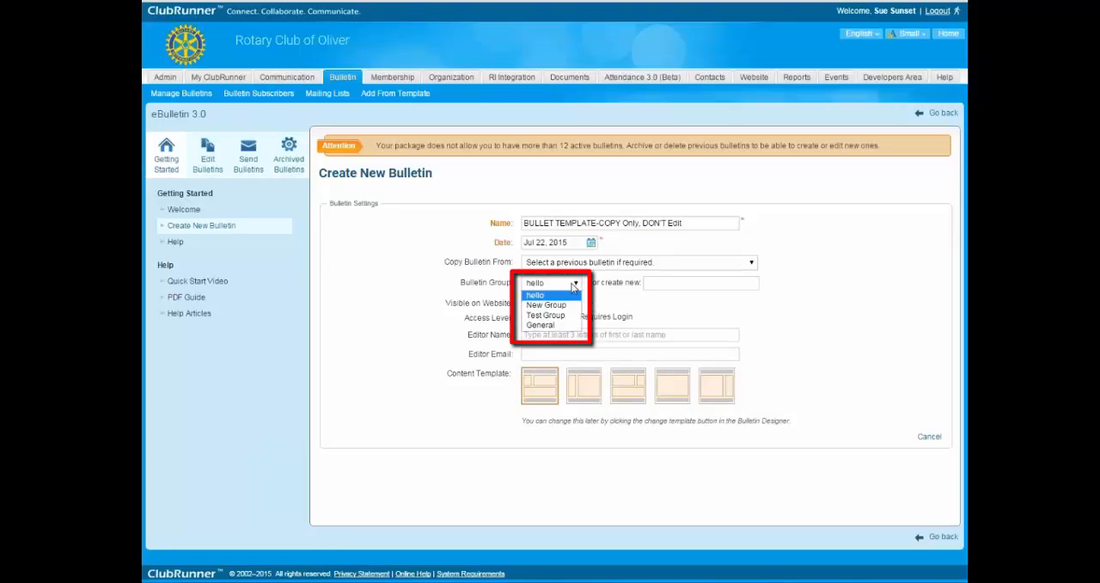
left_click(554, 290)
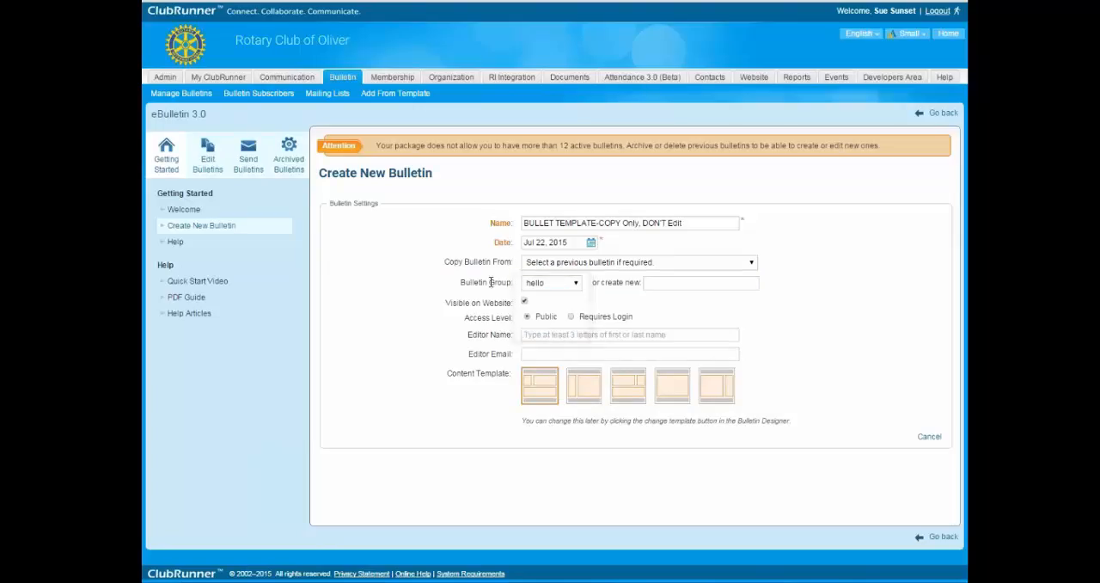
left_click(573, 288)
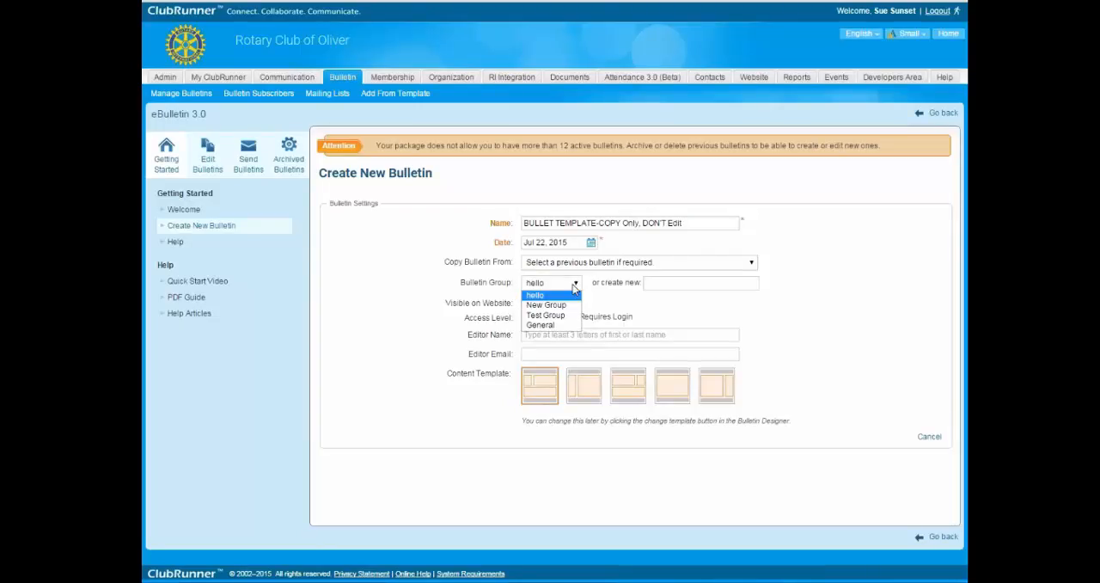
left_click(633, 291)
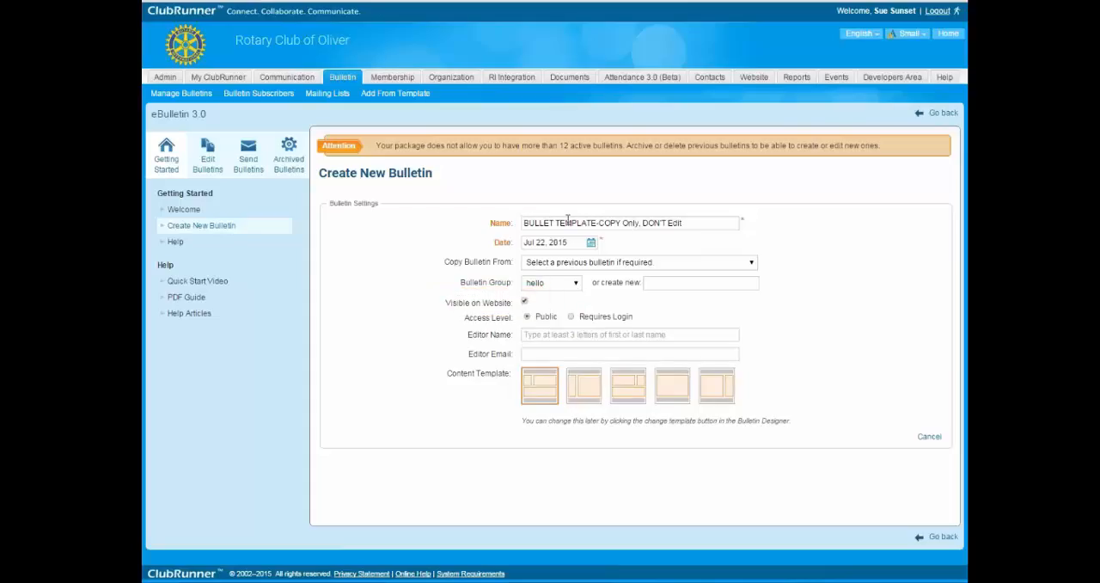
Turn off the new bulletin's website visibility and keep its access level at Public.
left_click(525, 301)
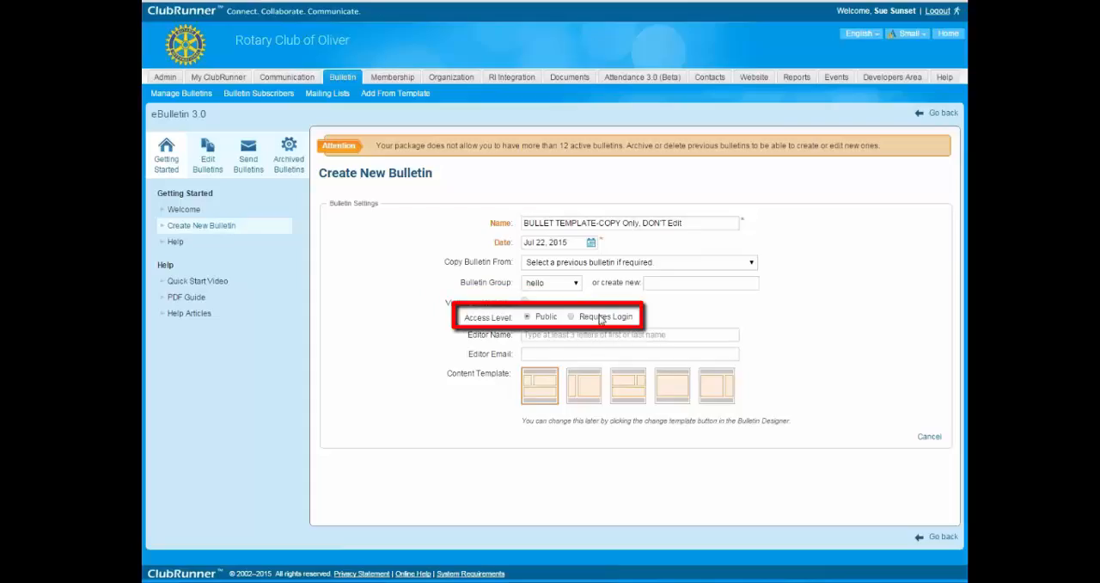
left_click(573, 317)
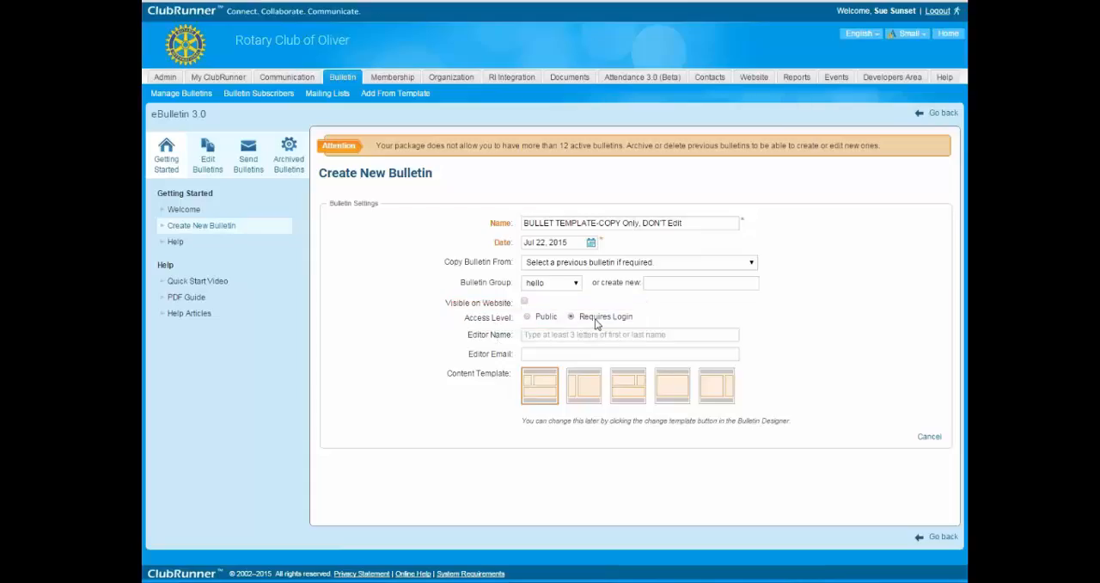
left_click(528, 317)
Assign a suggested member as the bulletin's editor and choose the second content template.
left_click(535, 336)
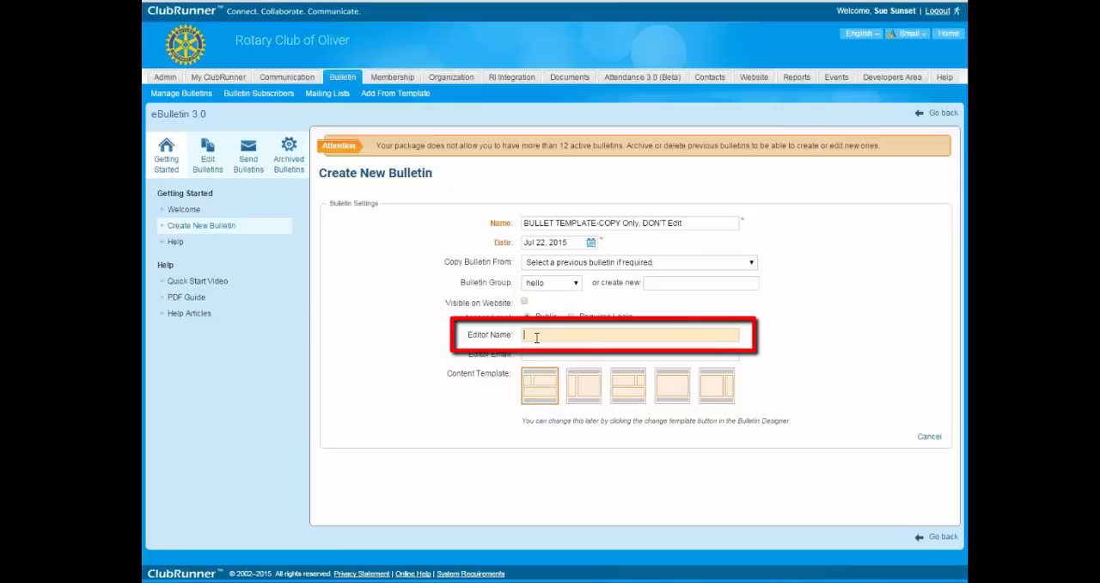
type("S")
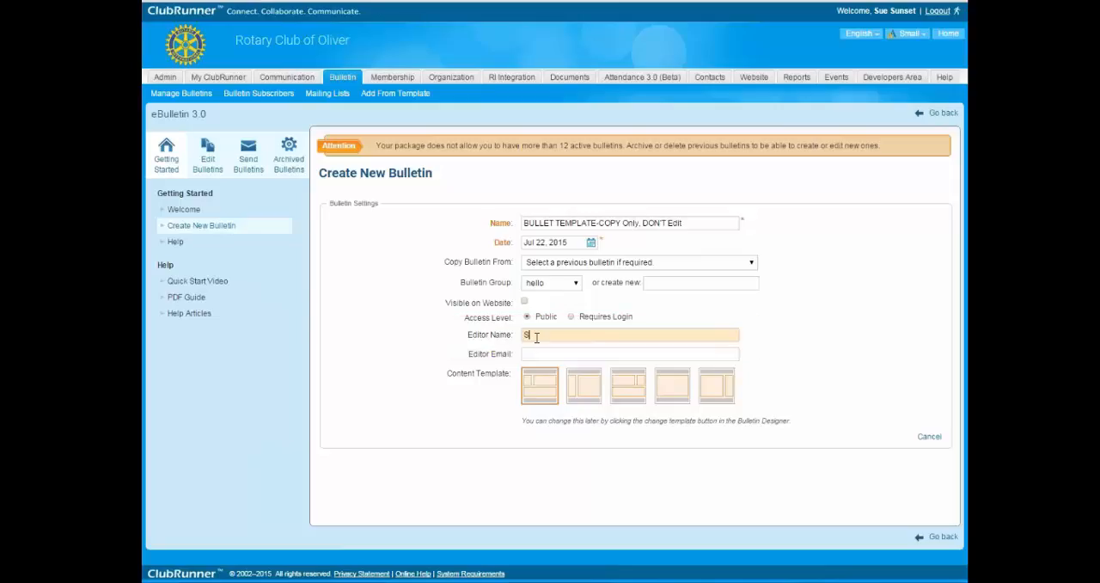
type("ic")
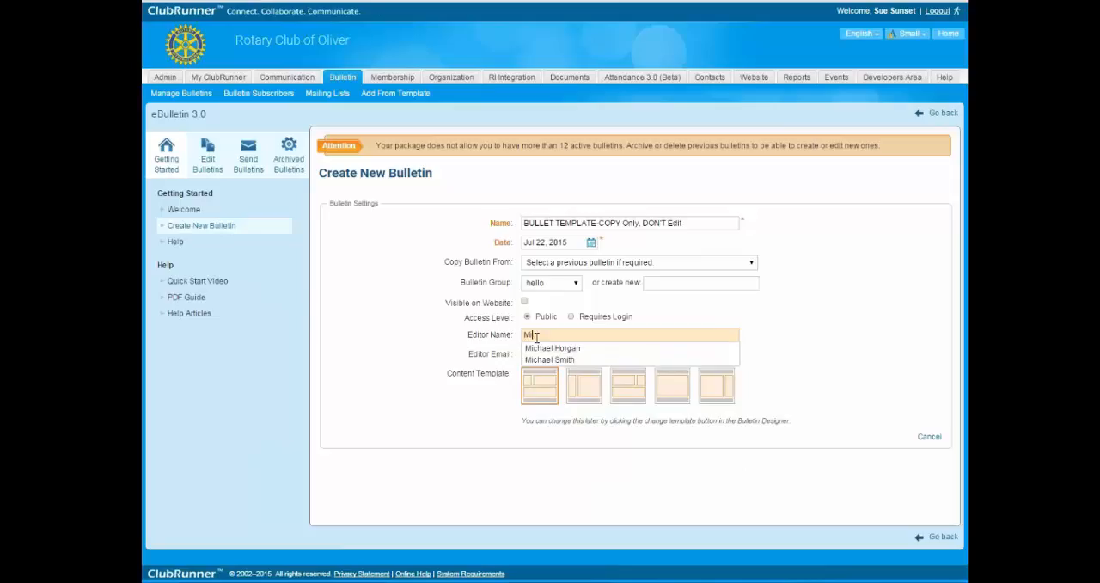
key("BackSpace")
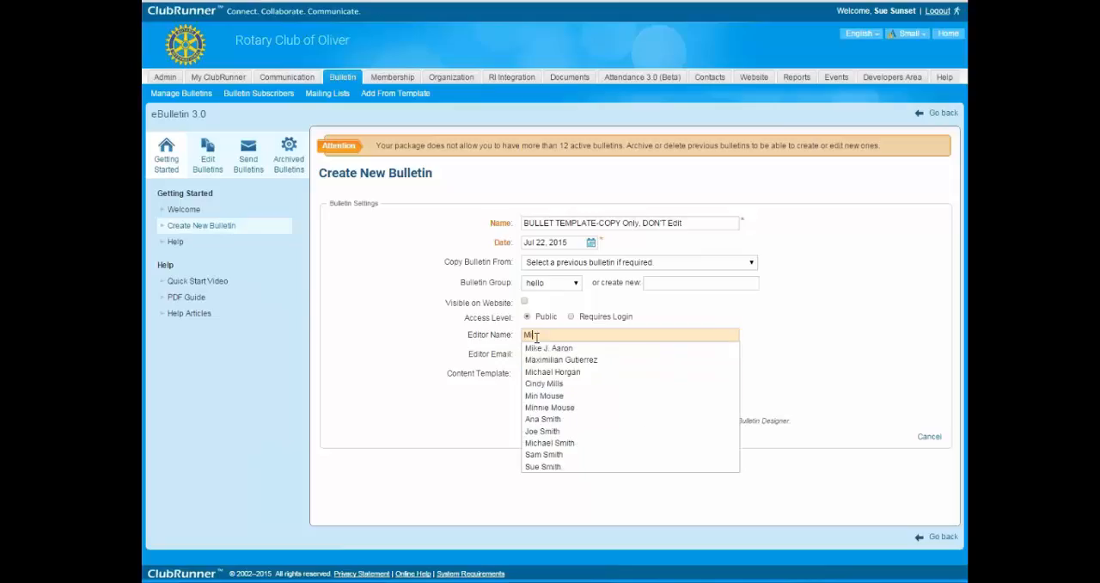
left_click(568, 349)
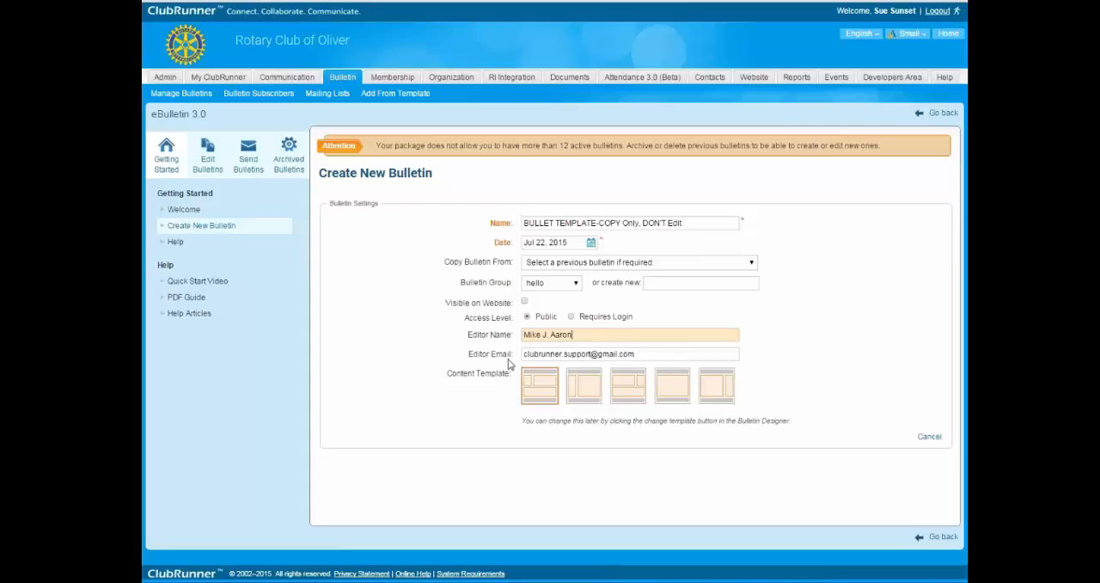
left_click(449, 410)
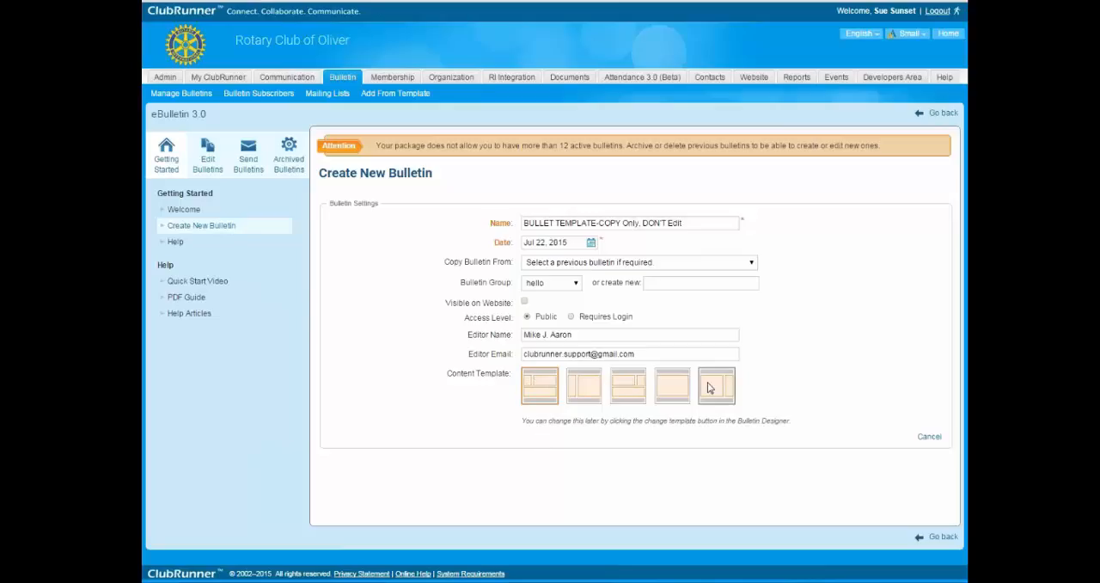
left_click(586, 392)
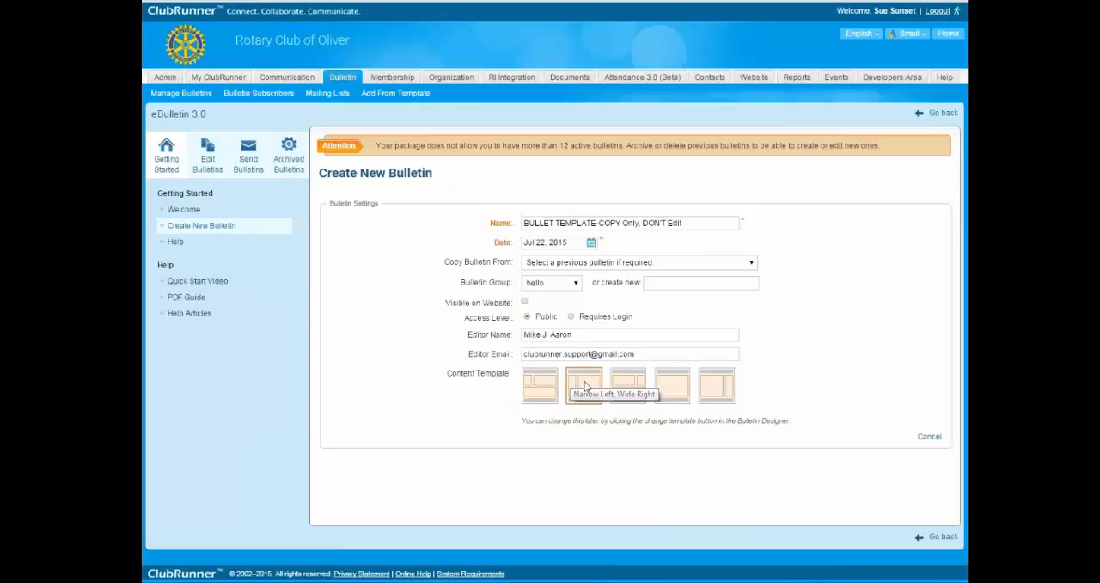
Read the attention notice above the new bulletin form.
left_click_drag(379, 147, 880, 146)
left_click(471, 190)
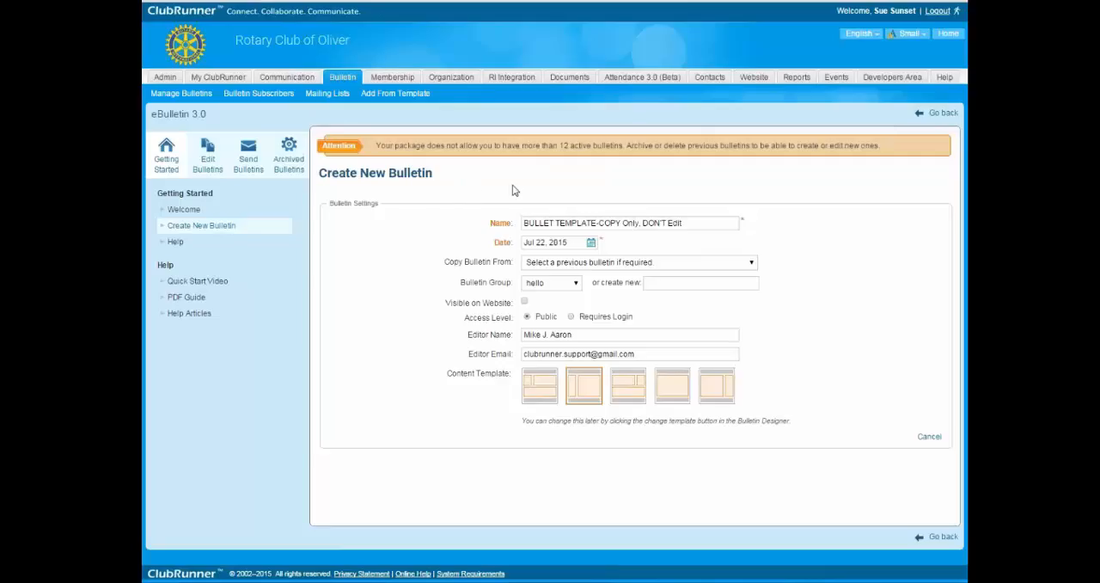
left_click_drag(379, 146, 791, 146)
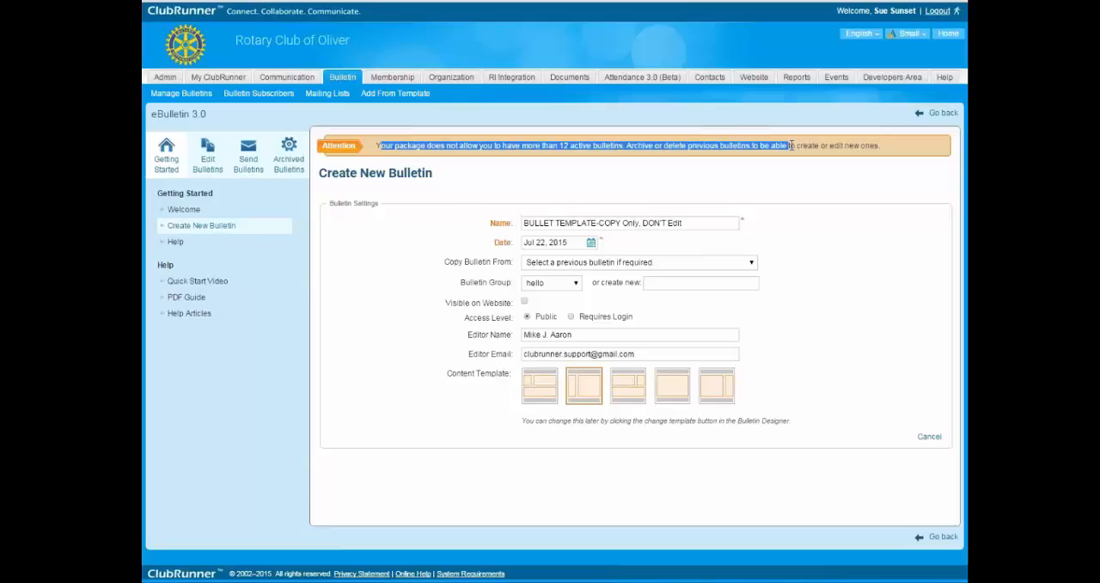
left_click(551, 183)
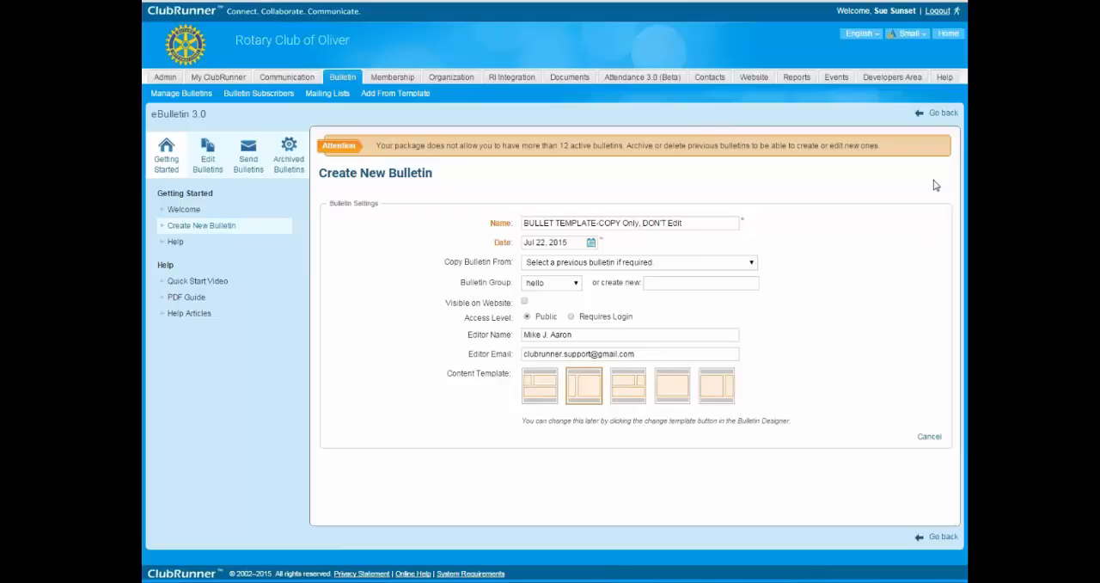
Return to the bulletin list and delete the Bulletin February bulletin.
left_click(940, 119)
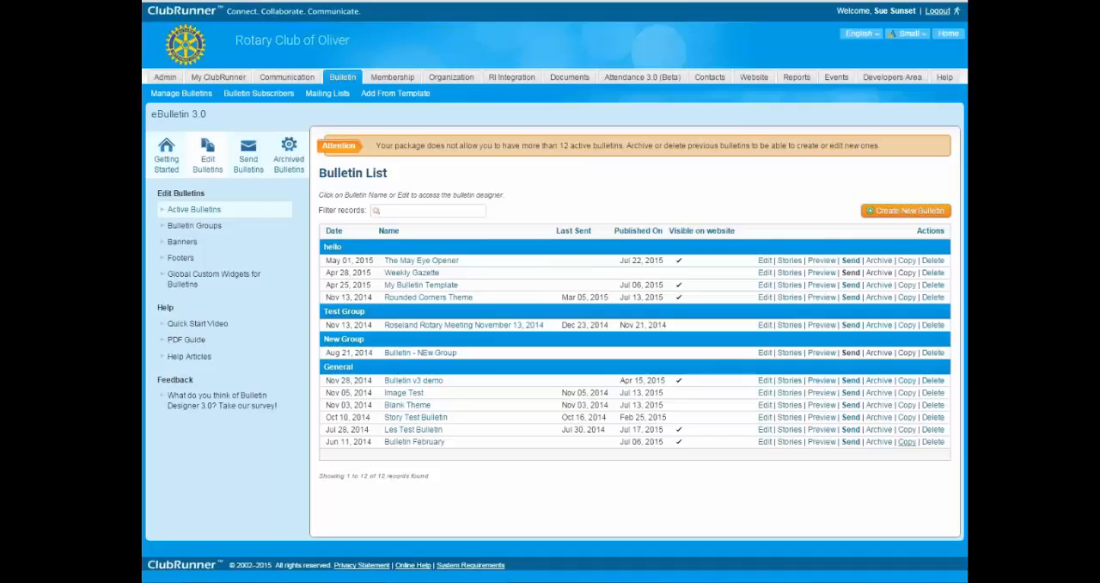
left_click(933, 441)
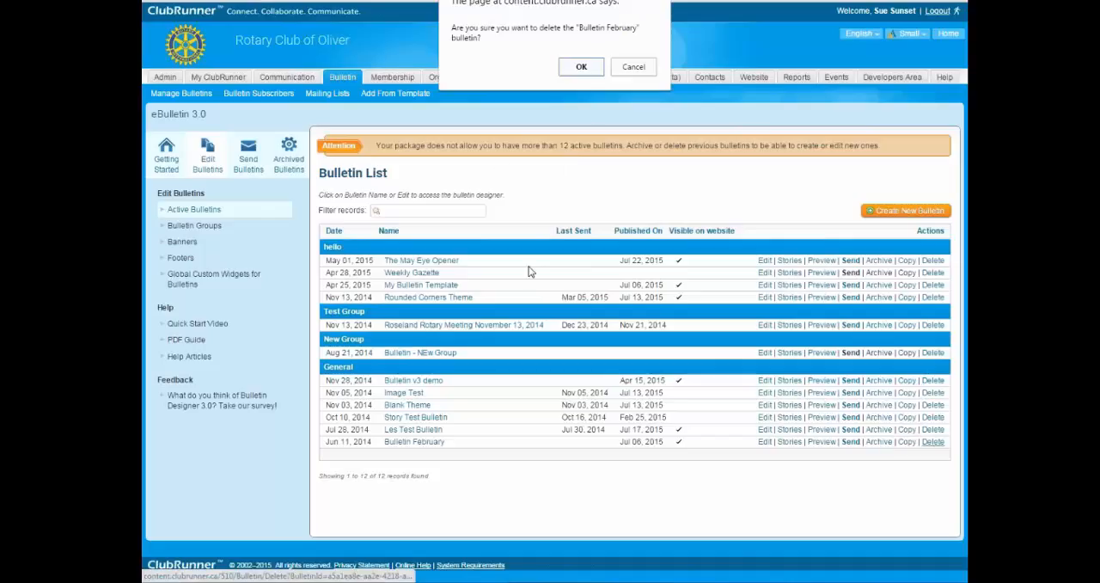
left_click(579, 67)
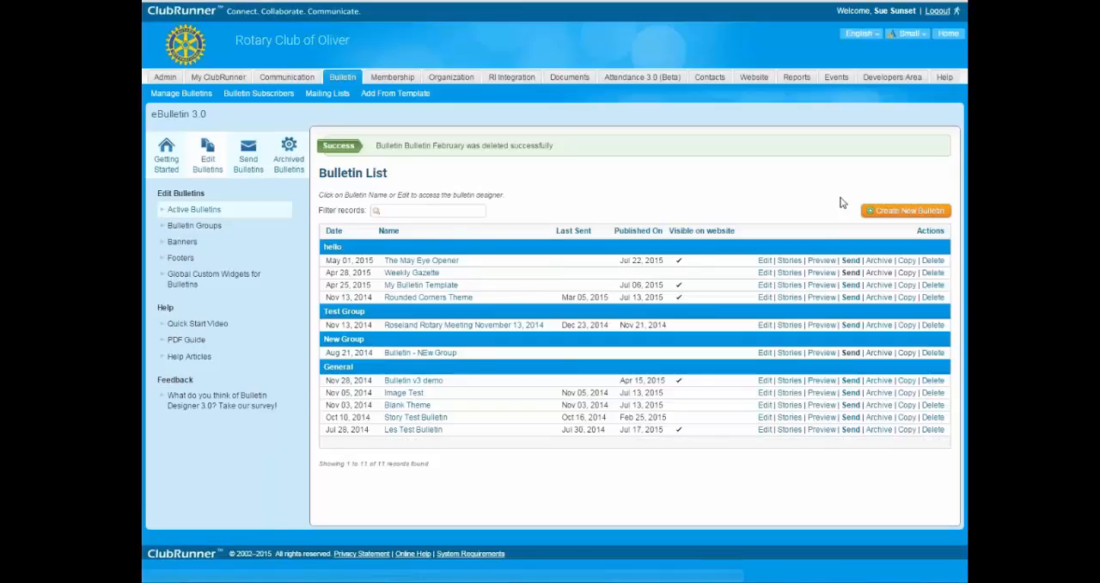
Start a new bulletin and name it "BULLETIN TEMPLATE-COPY ONLY".
left_click(909, 212)
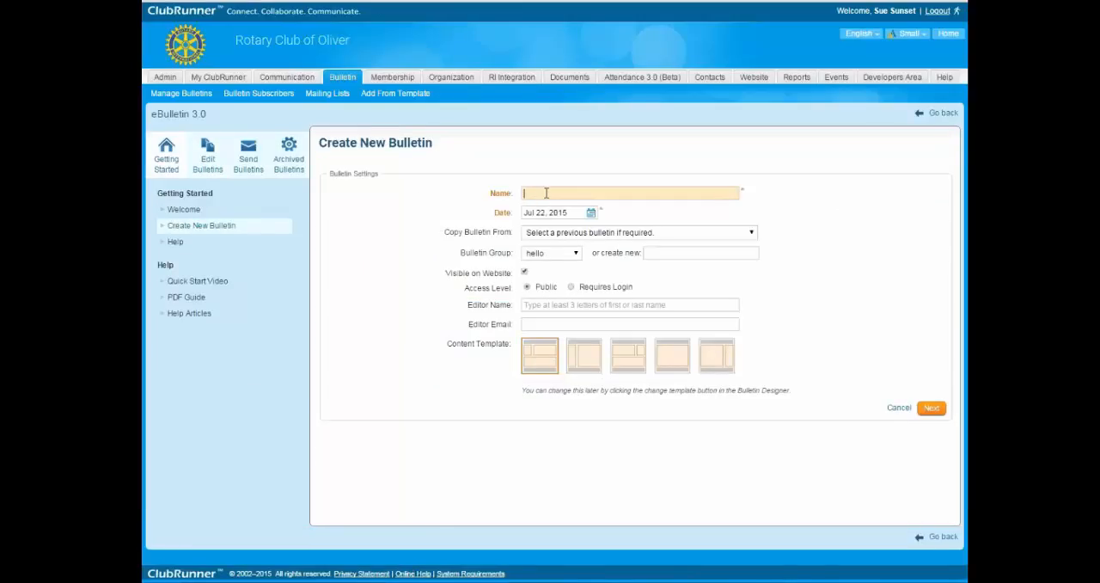
type("BUL")
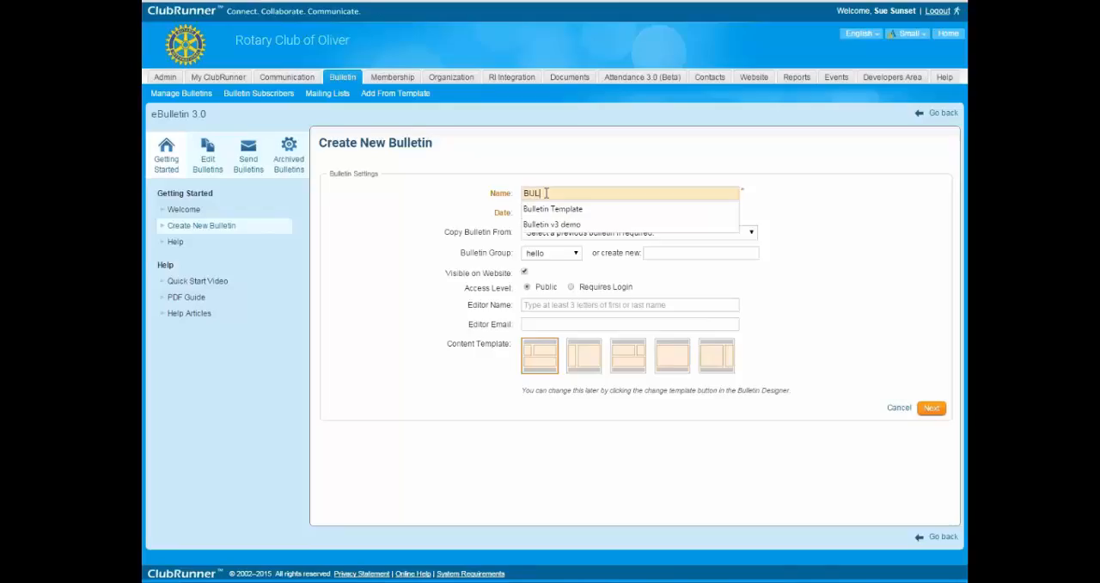
type("LETIN TEMPLAT")
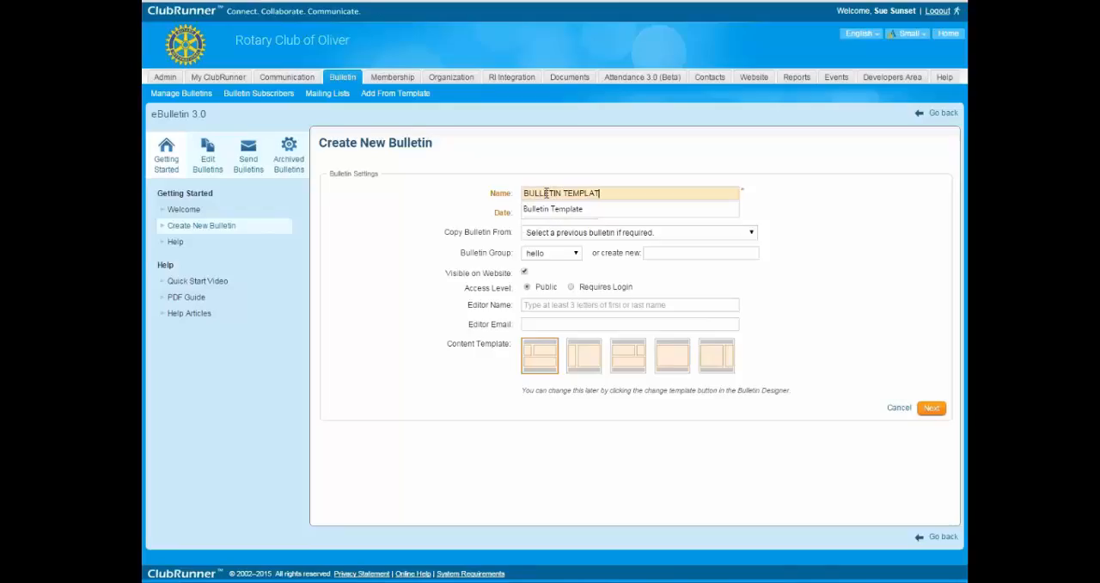
type("E-COPY ONLY")
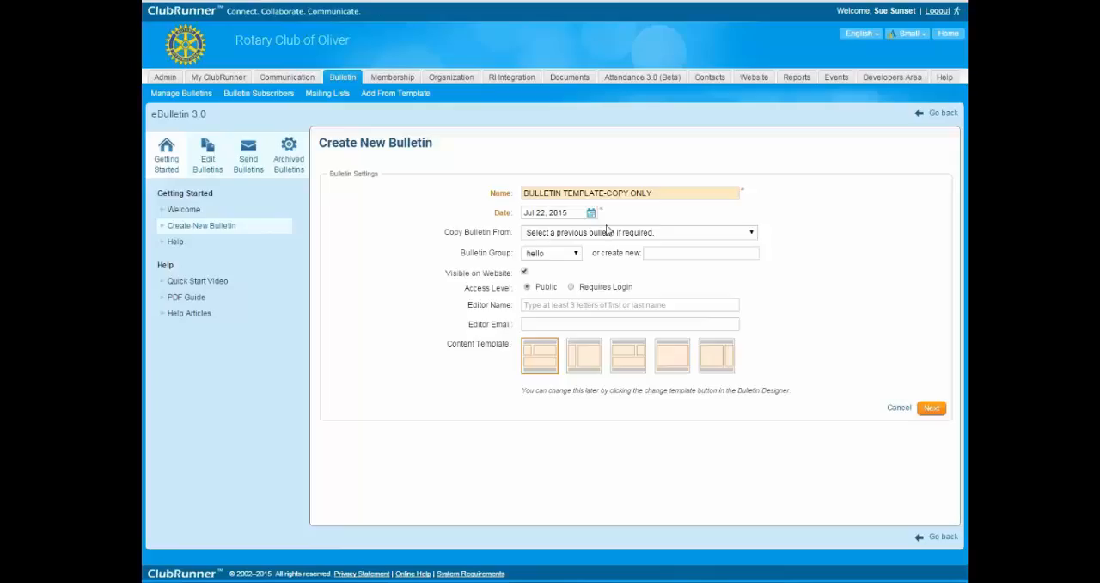
Assign the new bulletin to the General bulletin group, without copying a previous bulletin.
left_click(623, 235)
left_click_drag(478, 243, 537, 257)
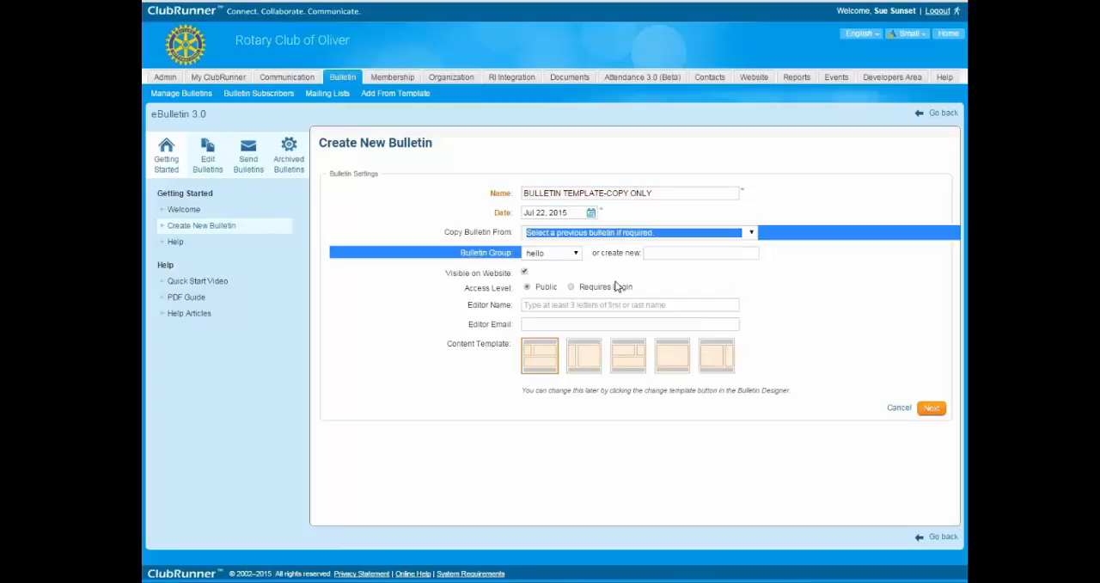
left_click(562, 255)
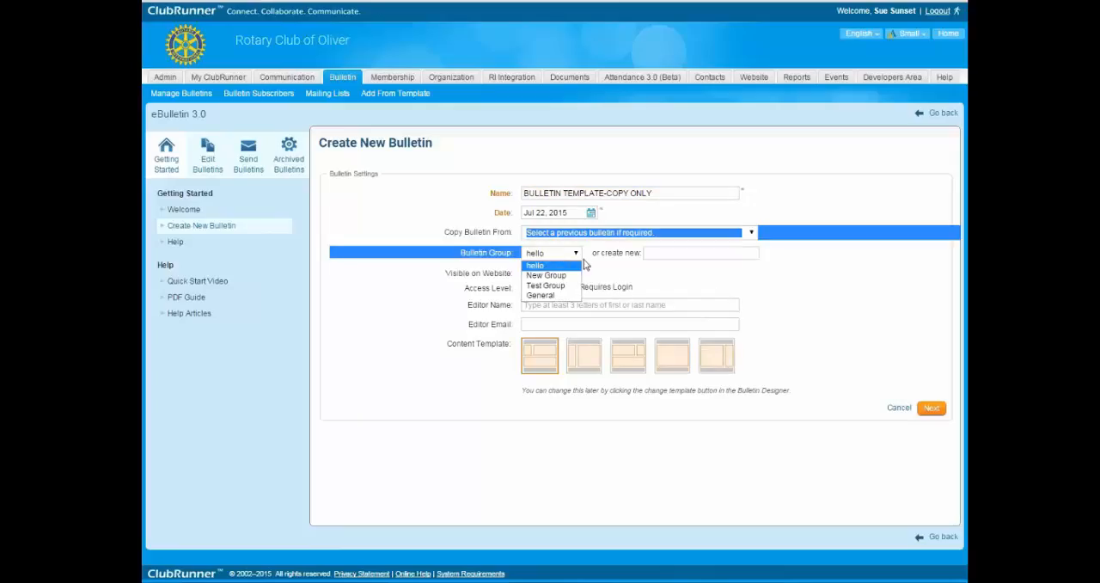
left_click(556, 296)
left_click(574, 275)
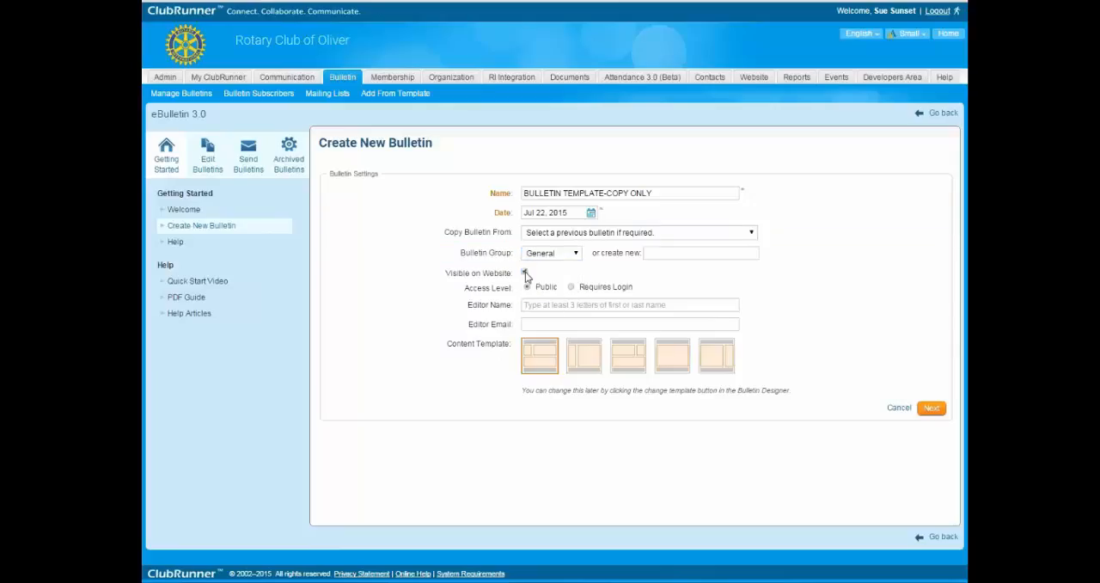
Choose the content template with a narrow left column for the new bulletin and continue past its settings.
left_click(550, 306)
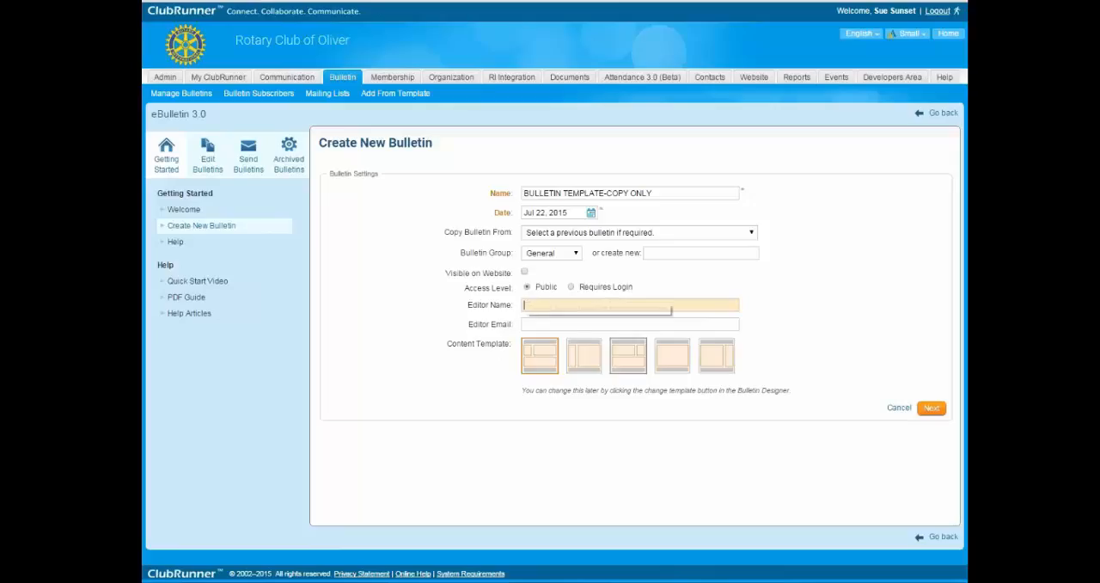
left_click(575, 357)
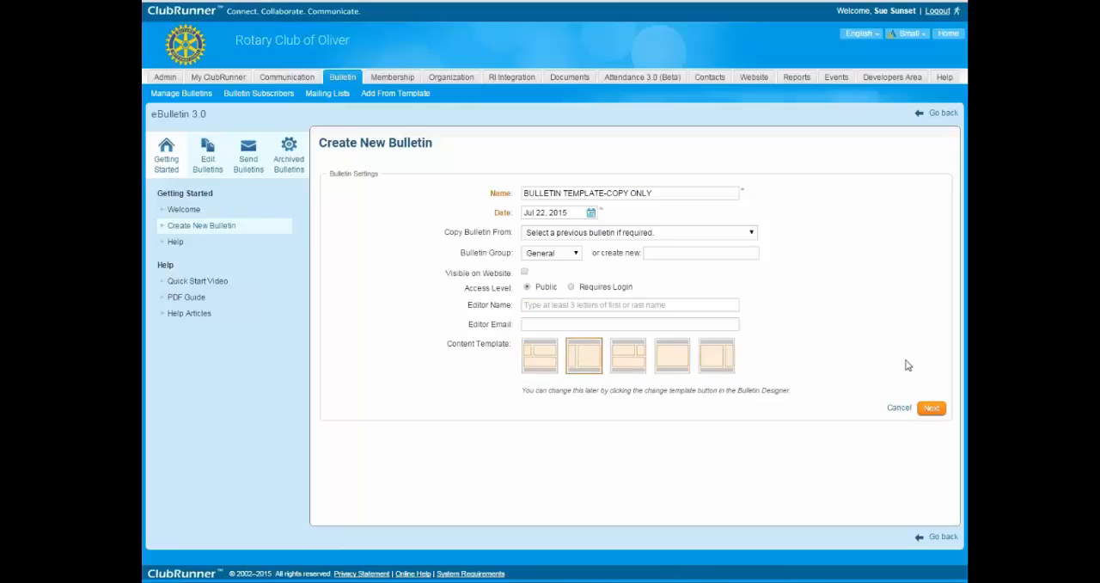
left_click(932, 409)
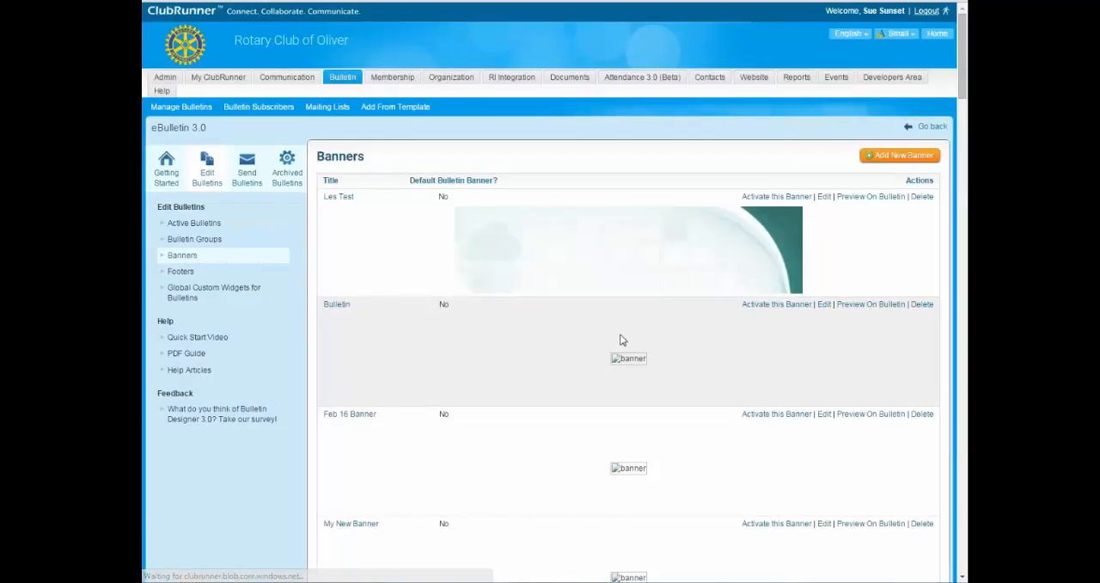
Add a new banner titled "Bullet template banner".
scroll(692, 361, "down", 3)
scroll(700, 344, "up", 3)
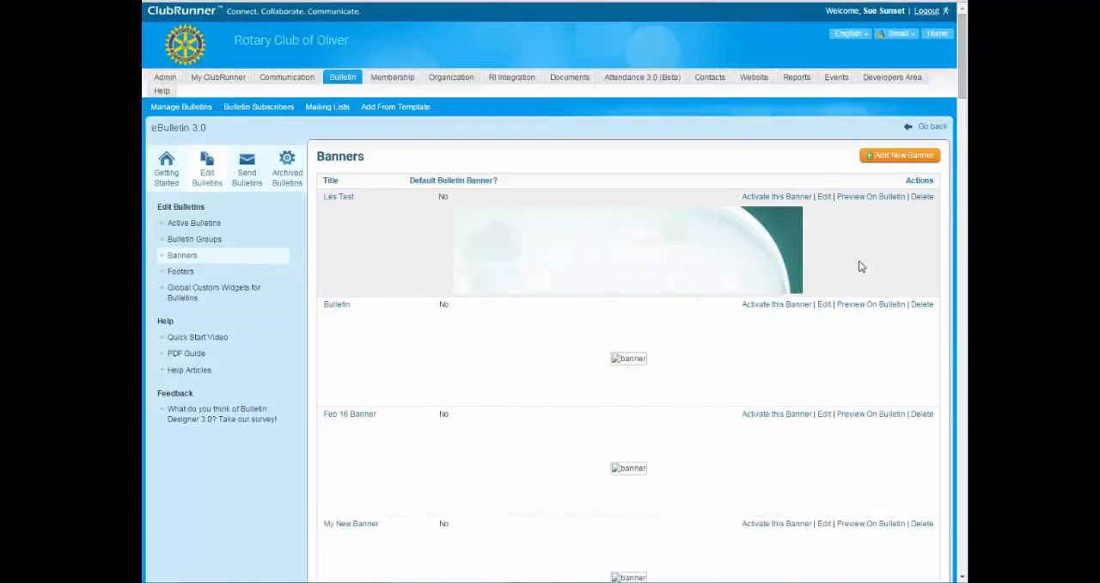
scroll(683, 430, "down", 8)
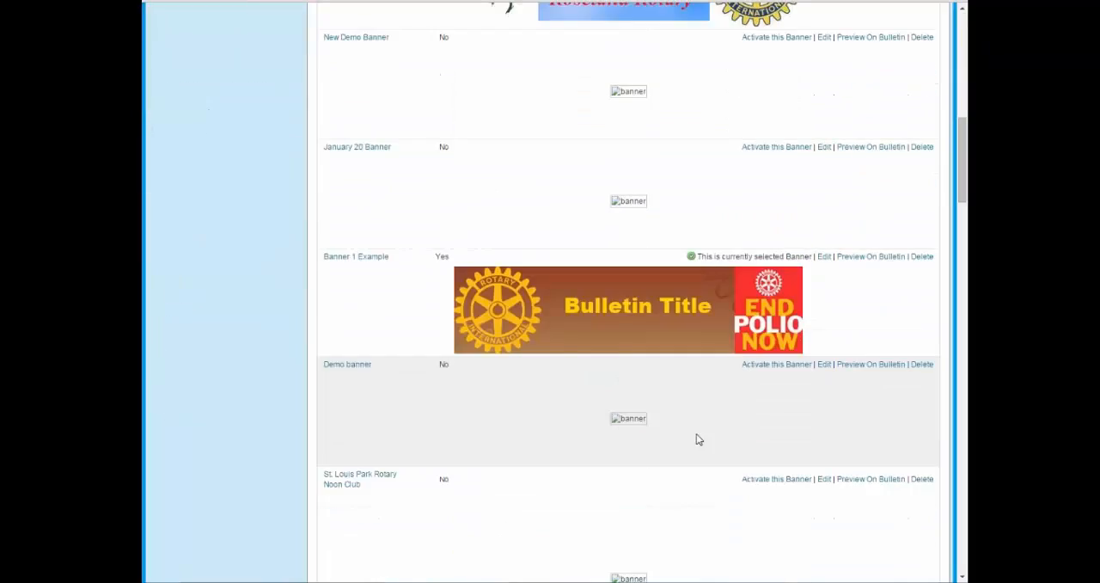
scroll(698, 439, "down", 5)
scroll(706, 449, "up", 13)
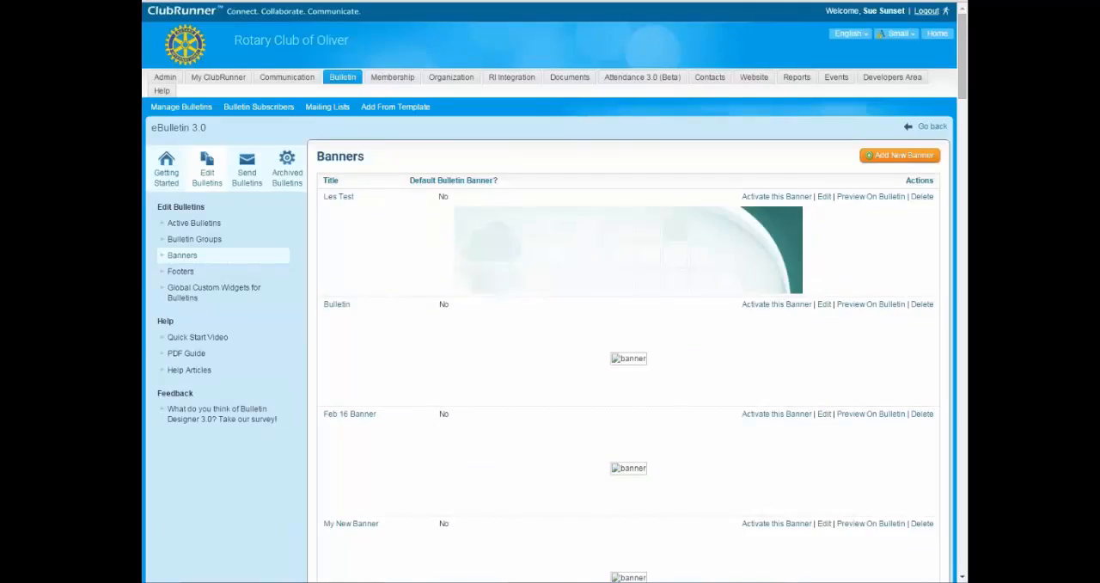
left_click(902, 157)
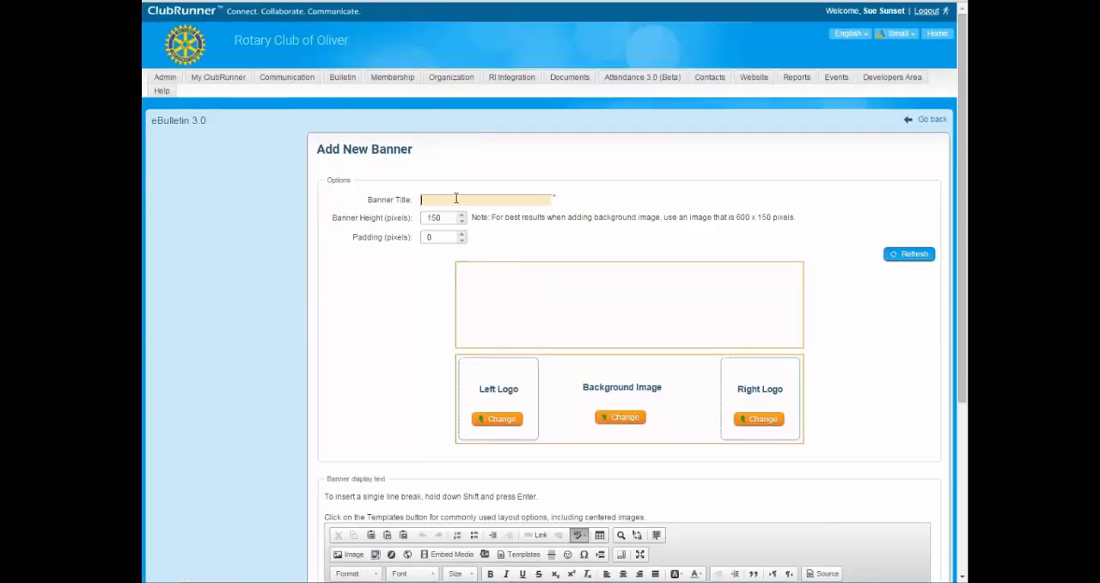
type("Test")
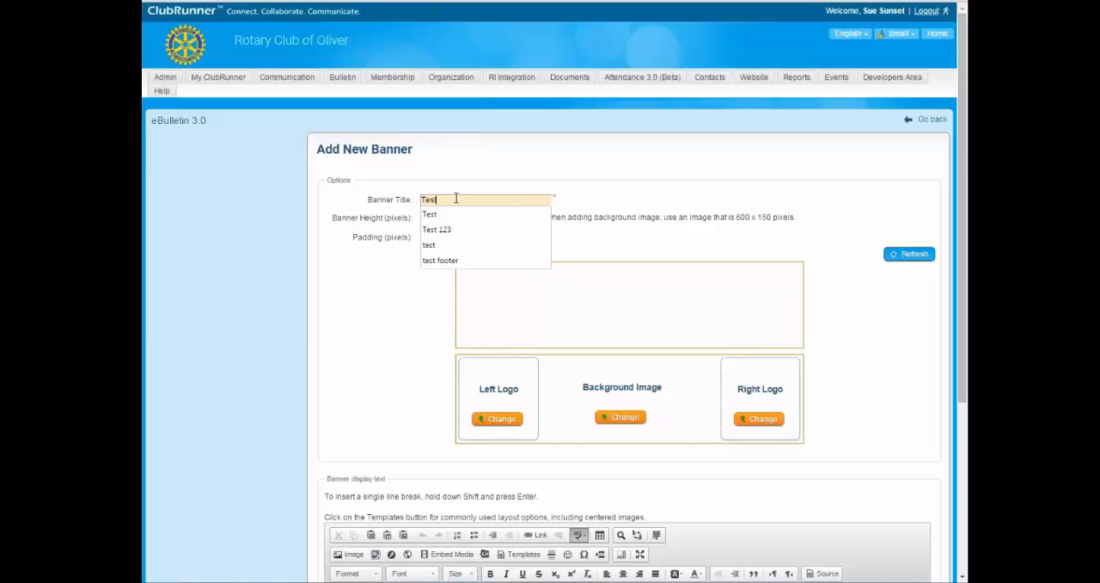
key("BackSpace")
key("BackSpace")
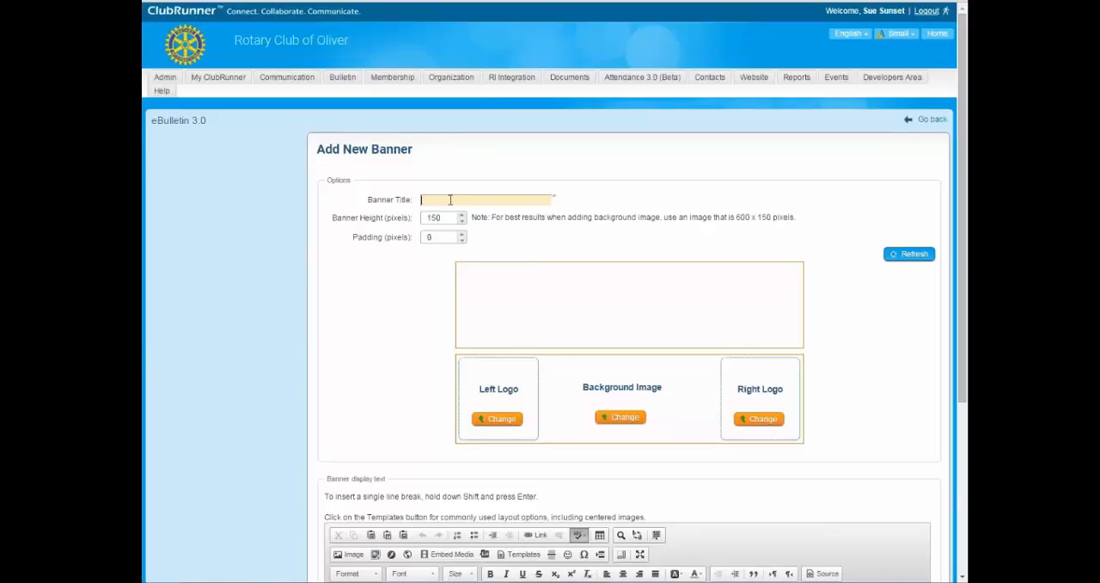
type("Bulletin")
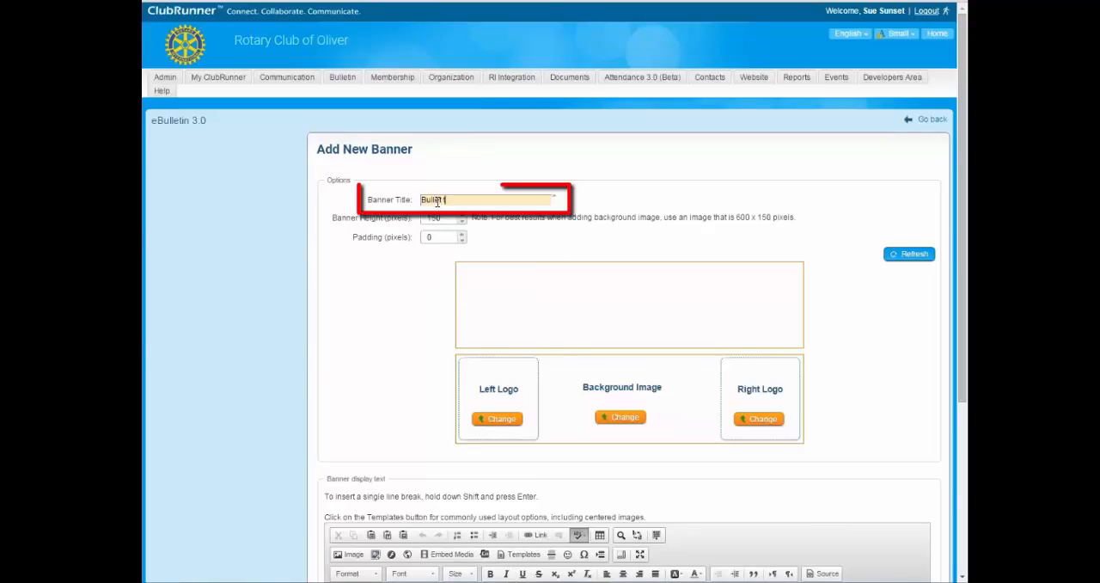
type(" template v")
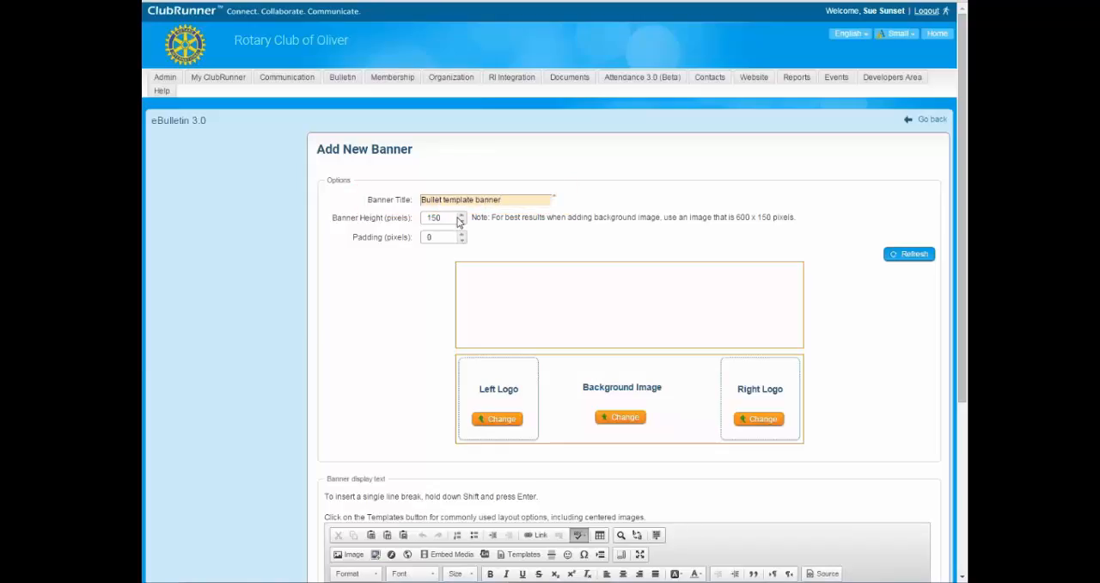
double_click(429, 217)
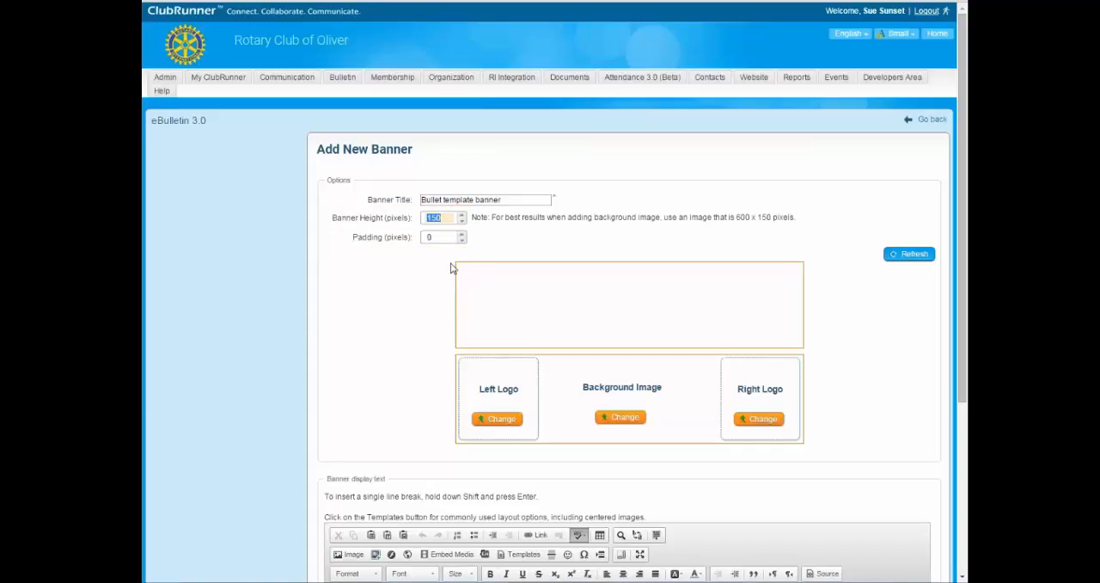
left_click_drag(457, 262, 730, 267)
left_click_drag(713, 259, 812, 261)
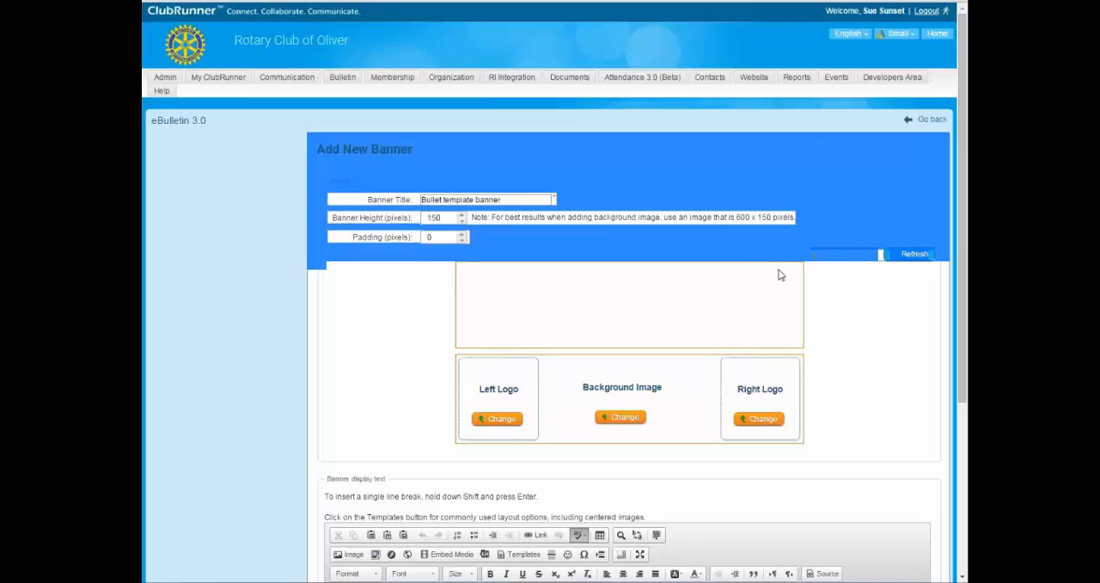
left_click(780, 275)
Enter "Bulletin Template" as the banner display text.
scroll(784, 334, "down", 3)
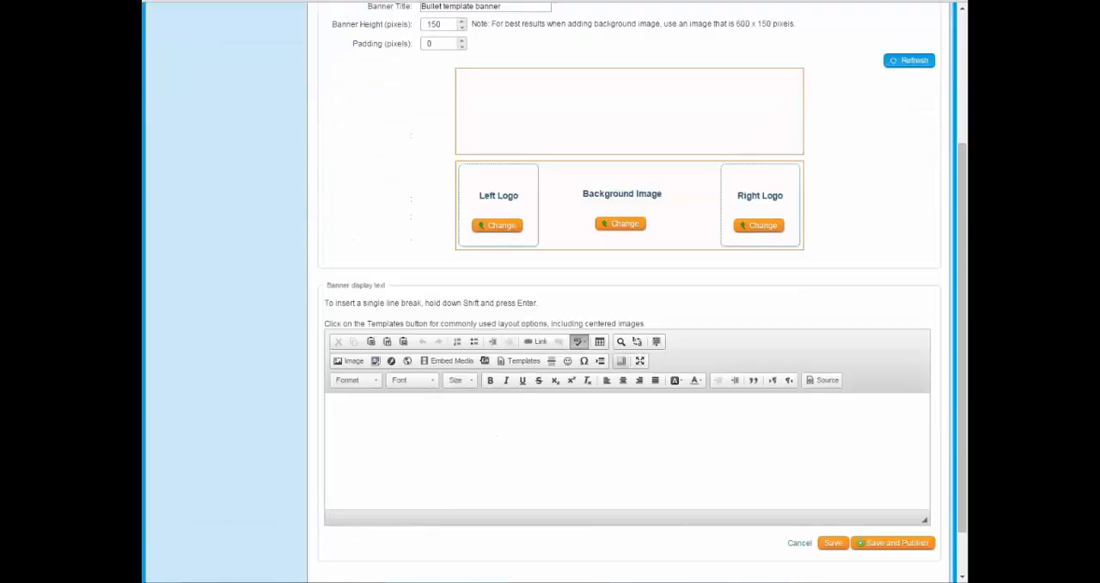
left_click(523, 447)
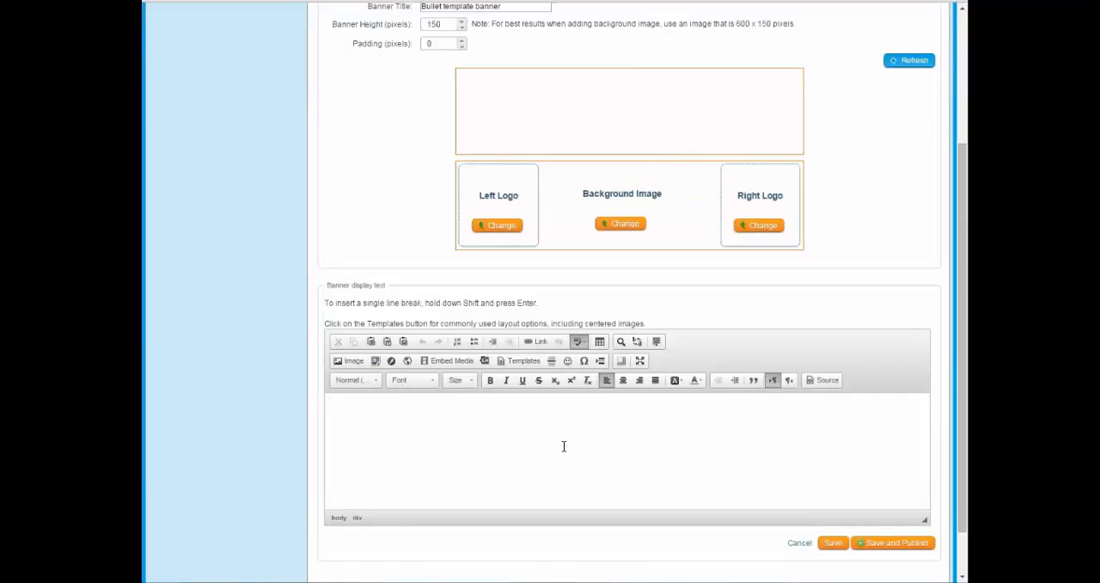
type("Bulletin Template")
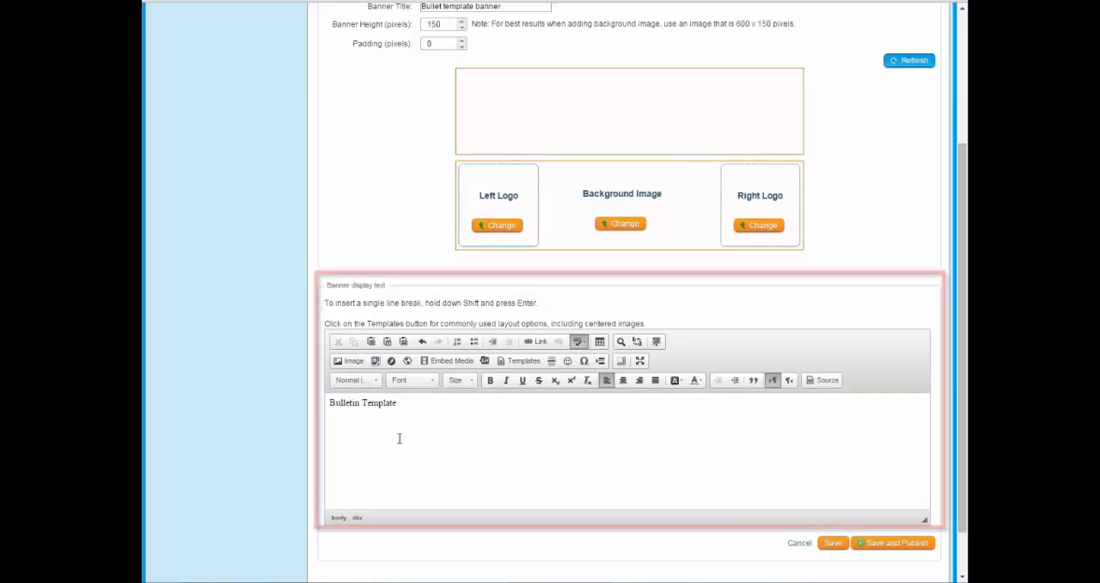
Format the "Bulletin Template" display text as centred, bold and size 24.
left_click_drag(418, 403, 329, 402)
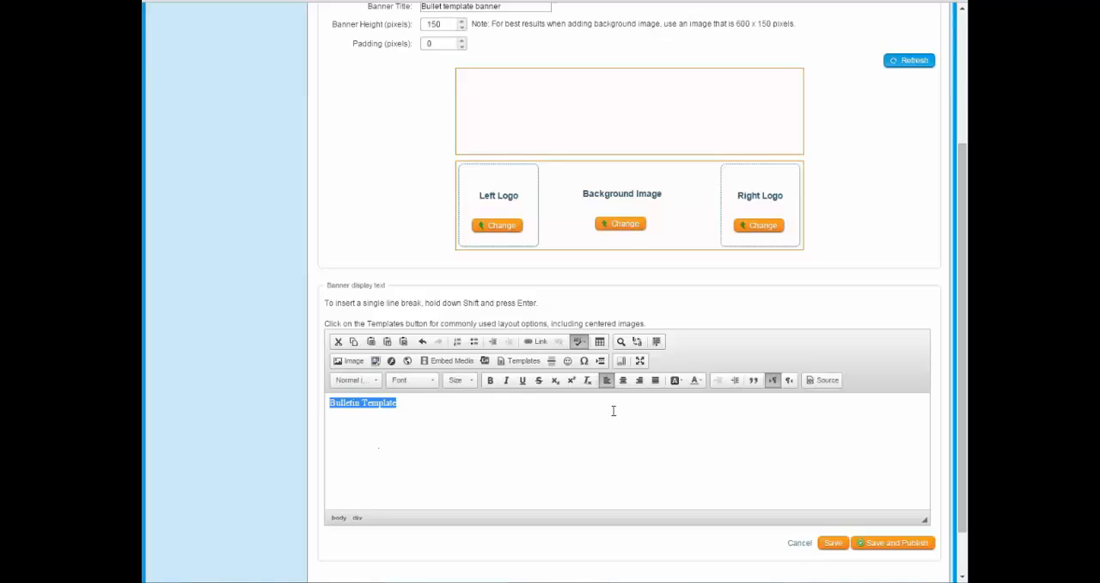
left_click_drag(396, 403, 316, 404)
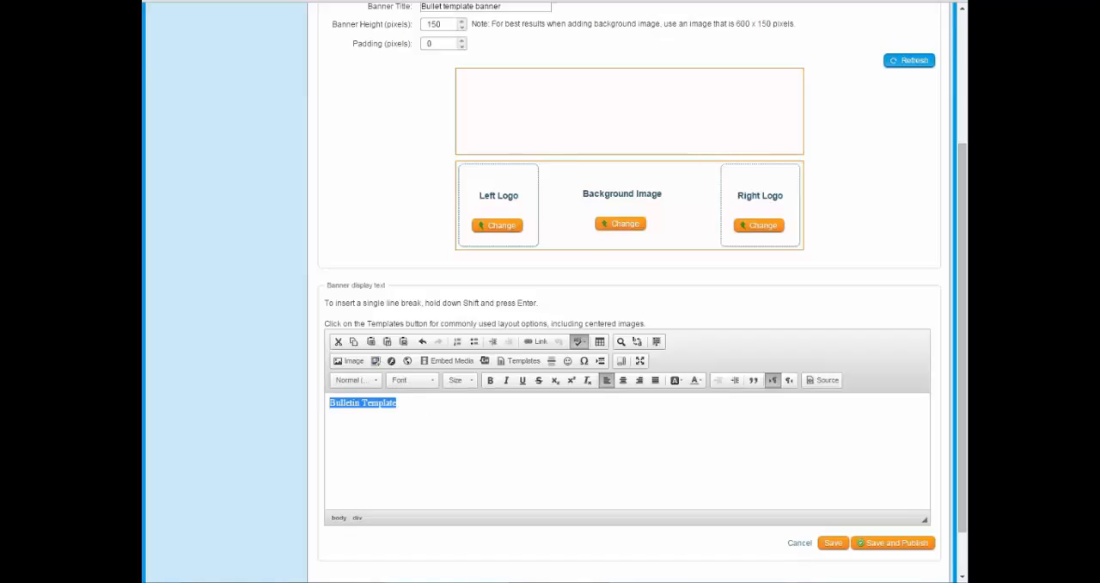
left_click(622, 381)
left_click(491, 381)
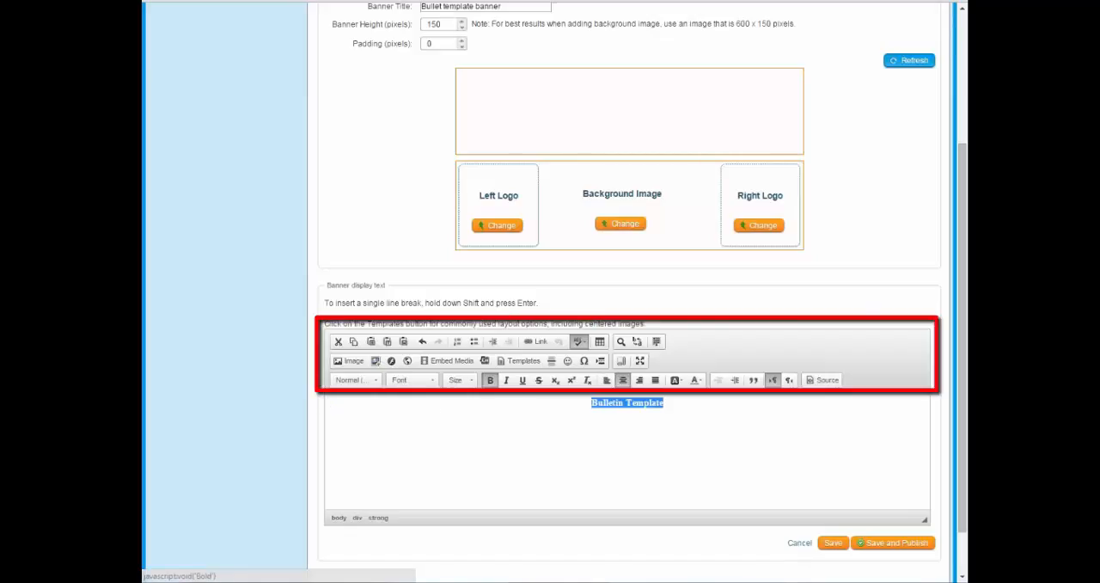
left_click(459, 380)
scroll(470, 448, "down", 2)
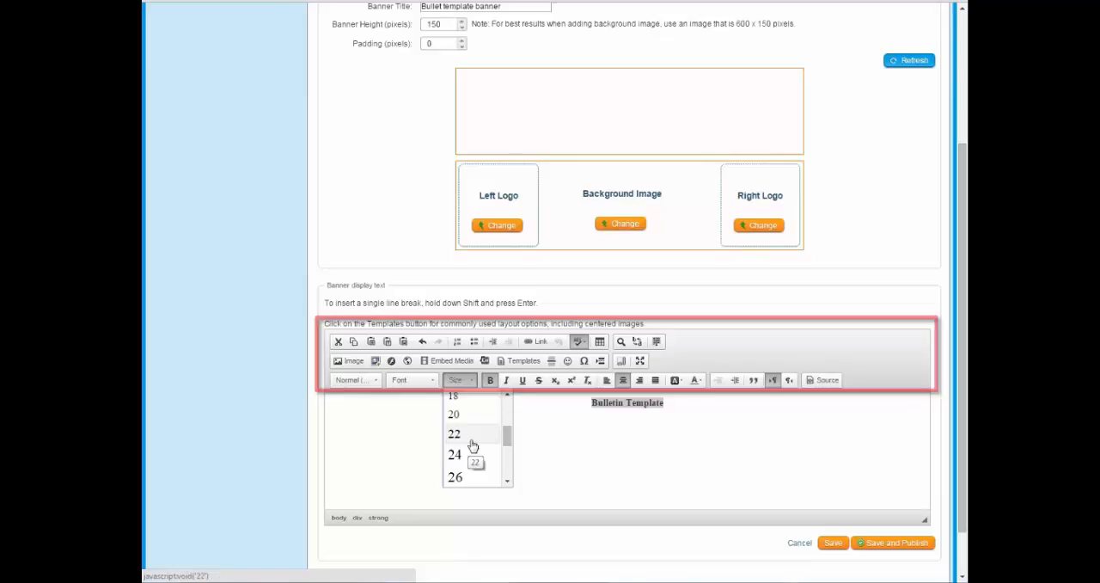
left_click(473, 459)
left_click(644, 441)
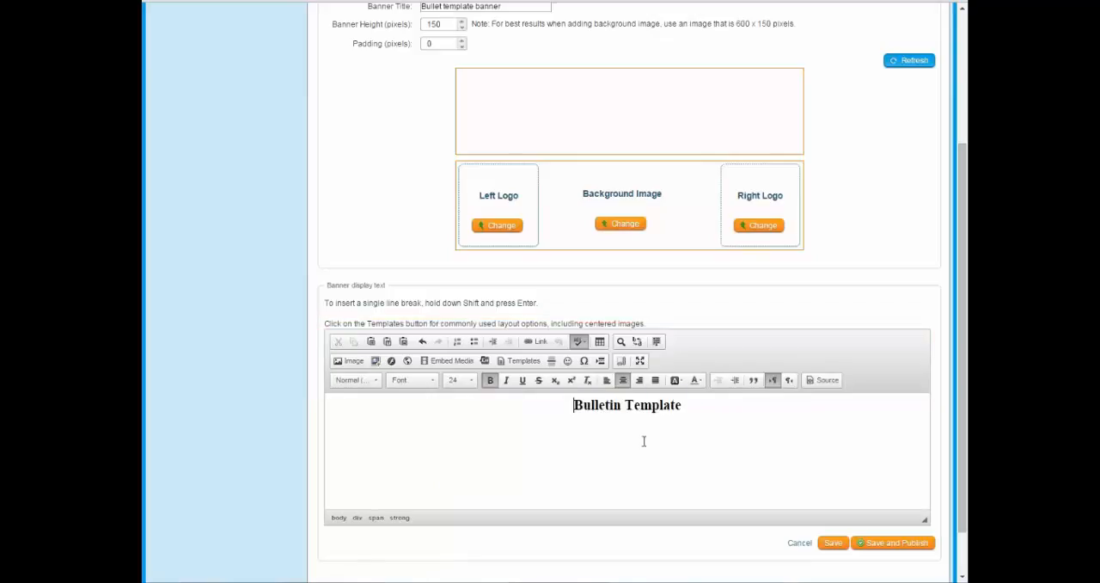
Refresh the new banner to save it and preview its display text.
scroll(701, 415, "up", 1)
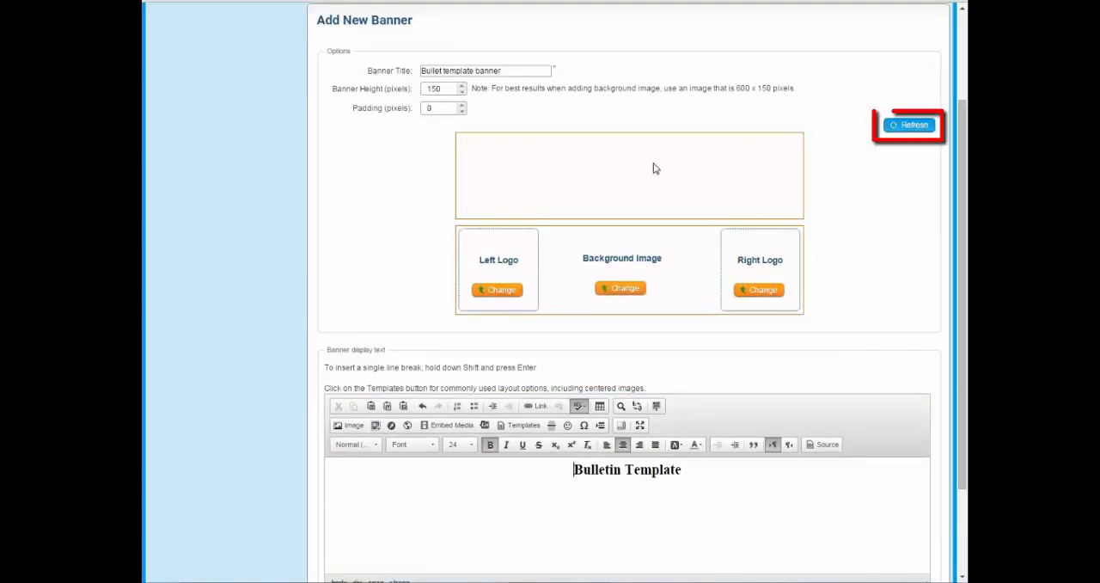
left_click(914, 125)
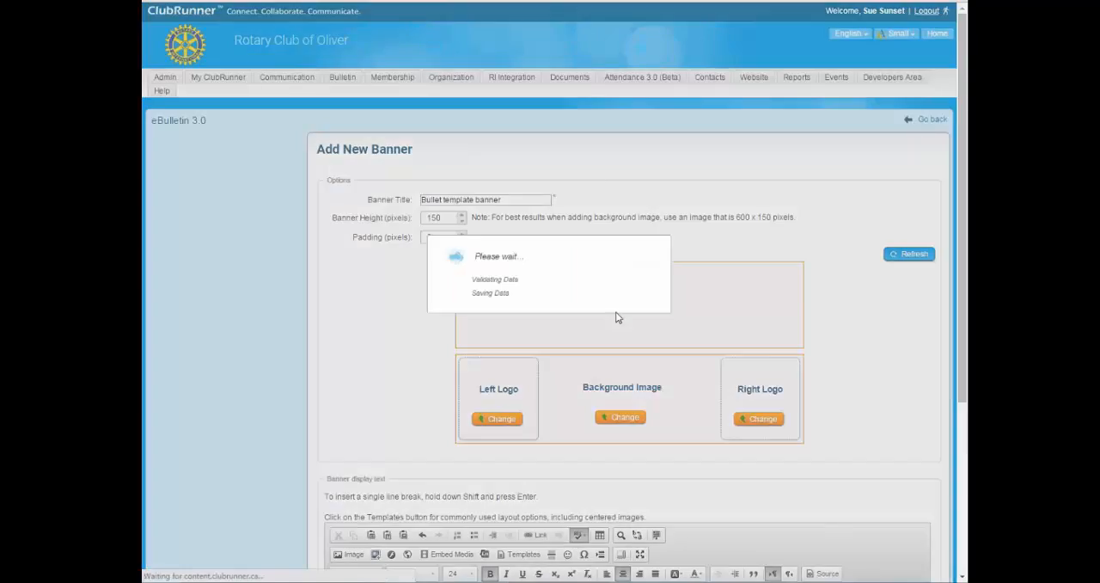
scroll(573, 234, "down", 2)
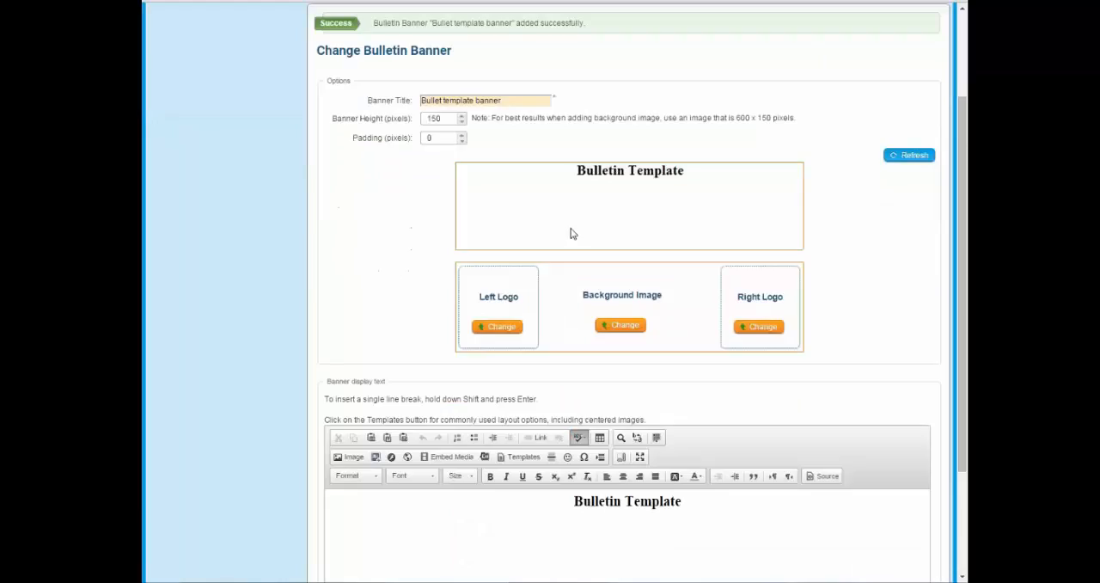
Insert a blank line above the "Bulletin Template" display text and refresh the banner preview.
scroll(573, 234, "down", 1)
left_click(694, 449)
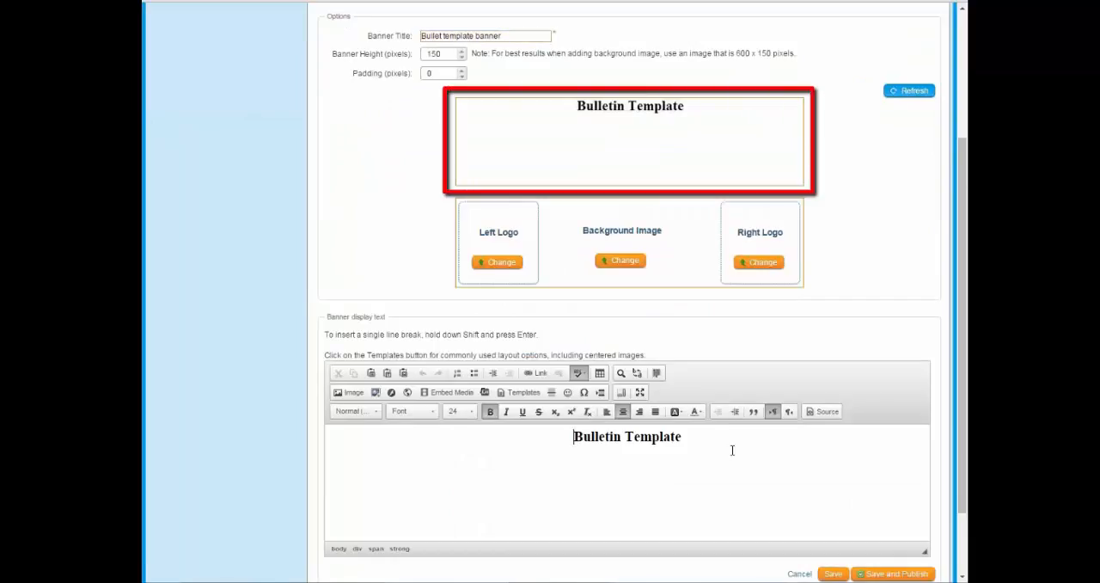
key("Return")
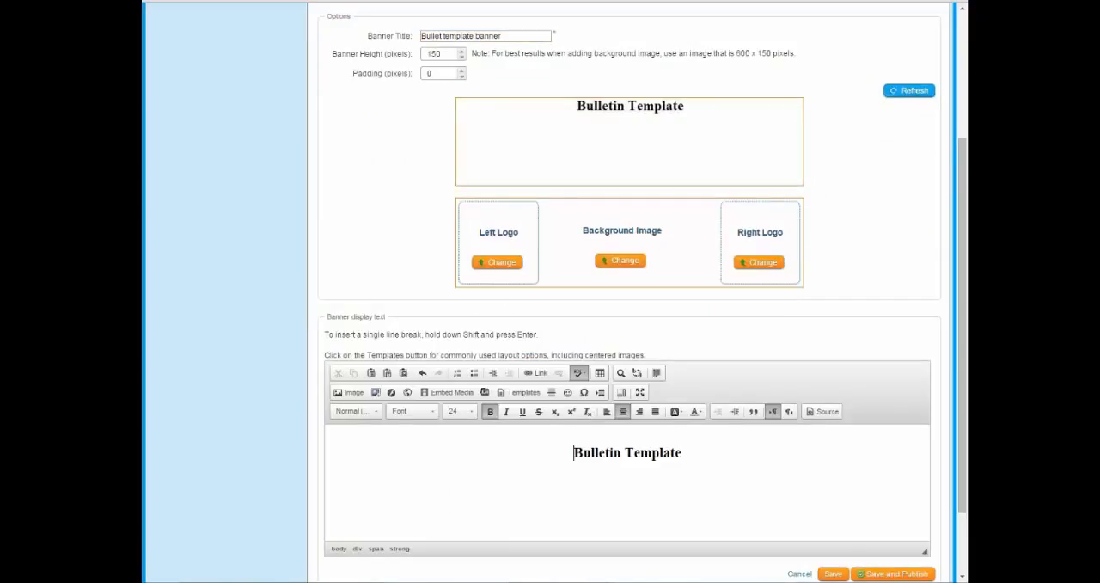
left_click(909, 91)
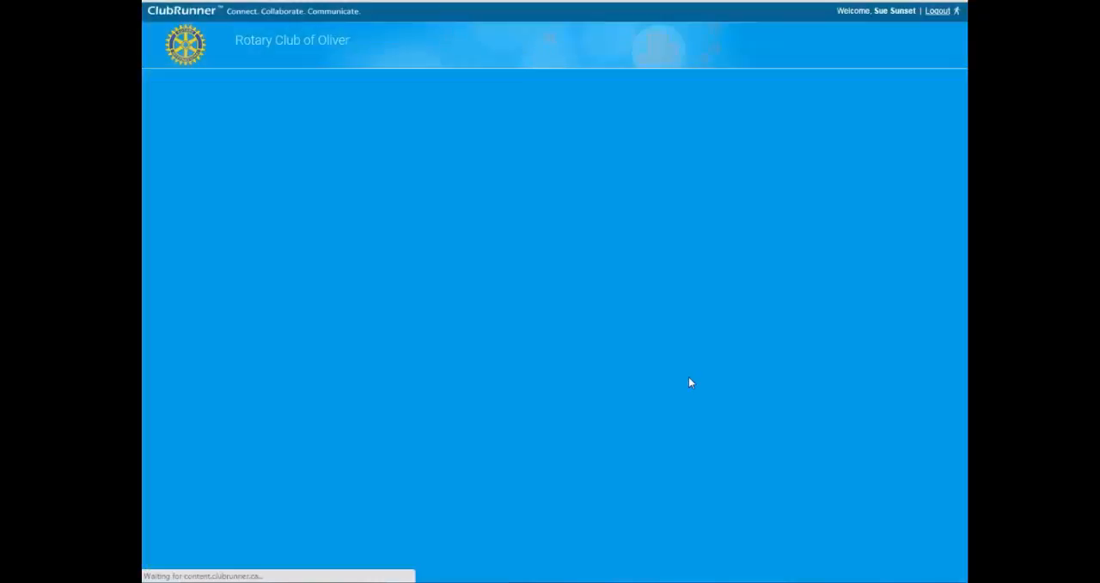
scroll(592, 374, "down", 2)
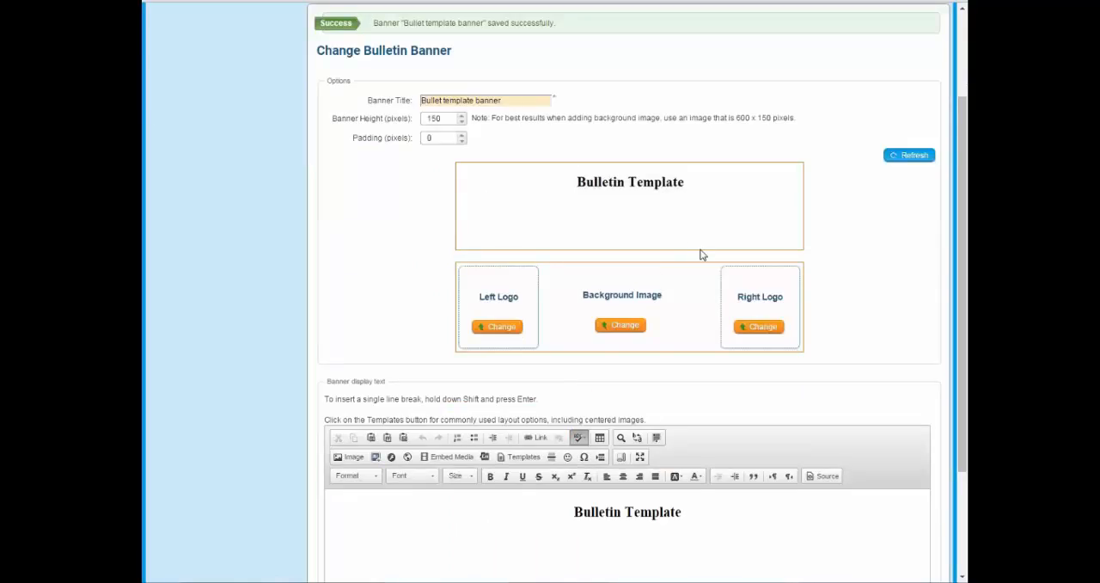
Set the banner's background image to b18_2_600x150.jpg from the ClubRunner Bulletin Backgrounds folder.
left_click(685, 519)
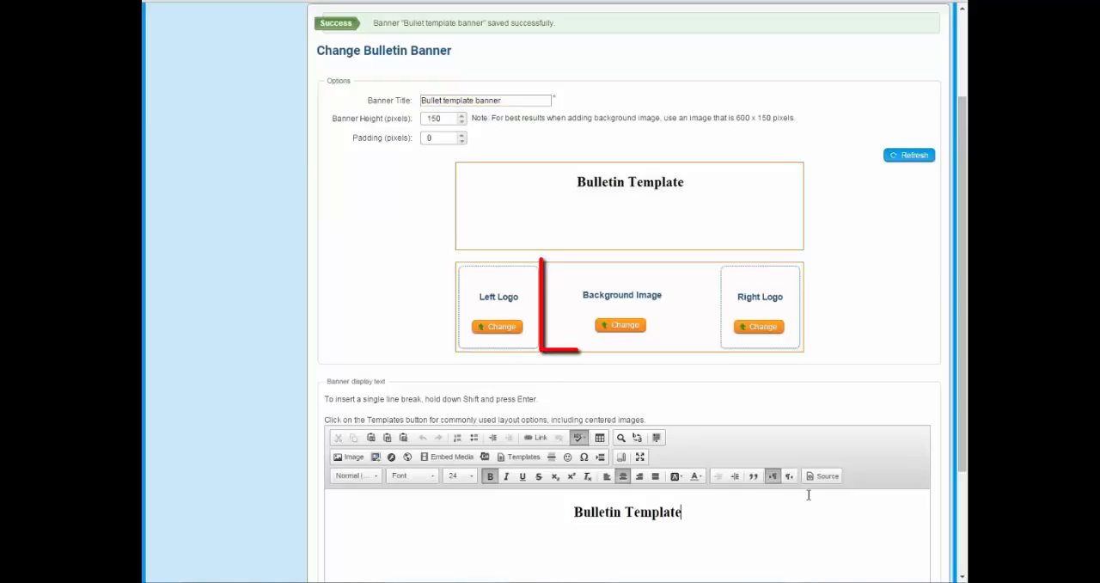
left_click(614, 327)
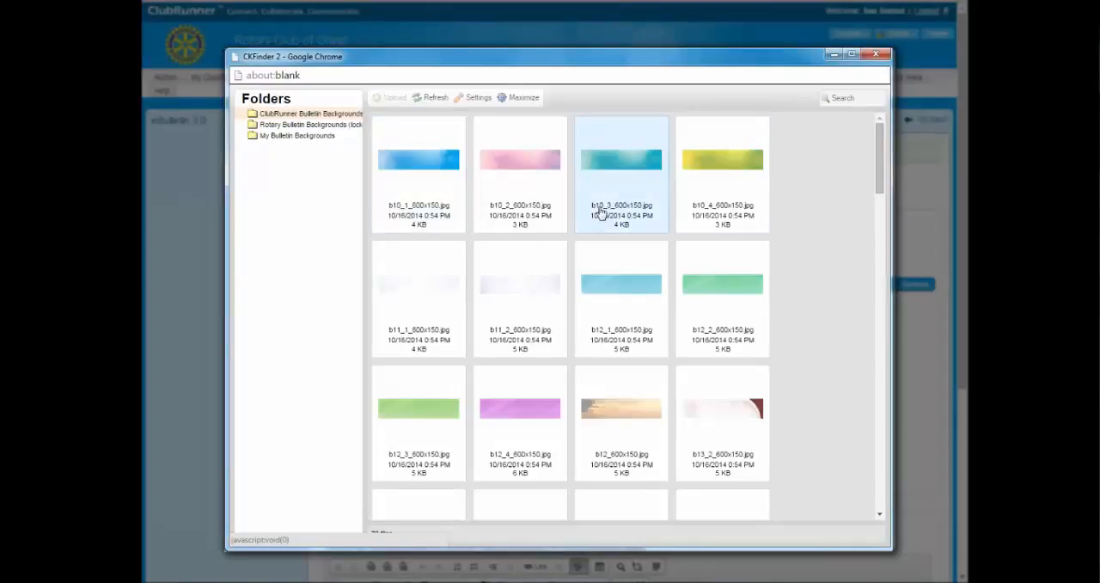
scroll(616, 318, "down", 8)
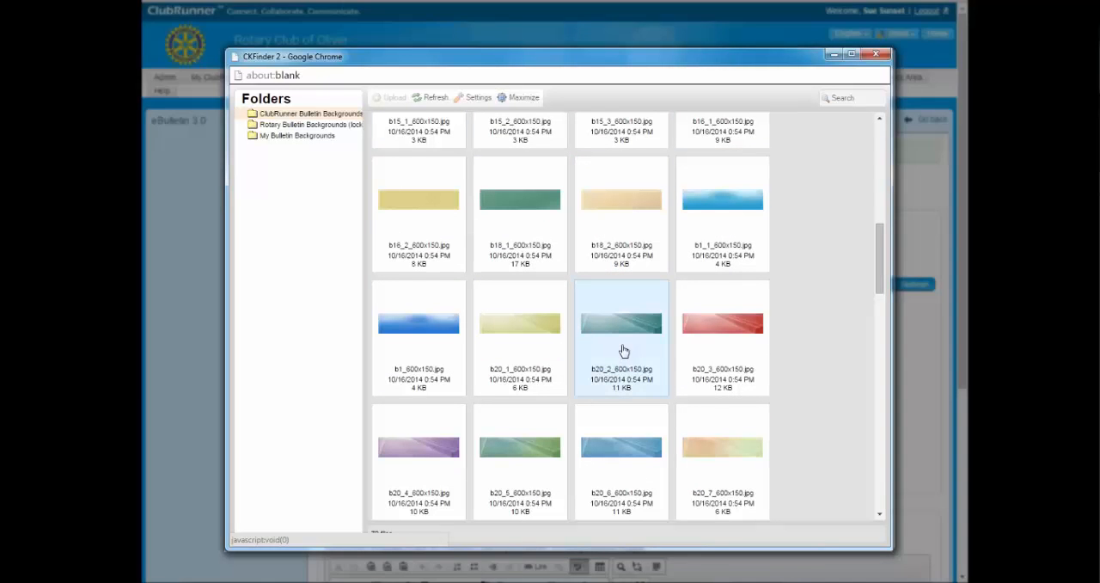
left_click(617, 211)
double_click(618, 211)
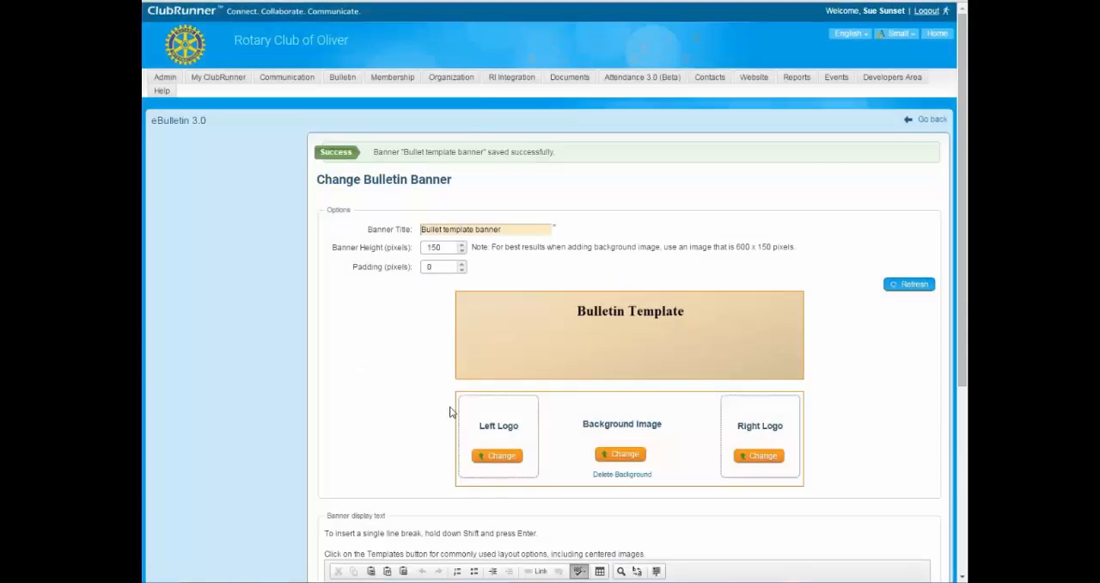
Replace the banner's display text with "ClubRunner Bulletin" and refresh the banner preview.
scroll(614, 413, "down", 3)
left_click(605, 389)
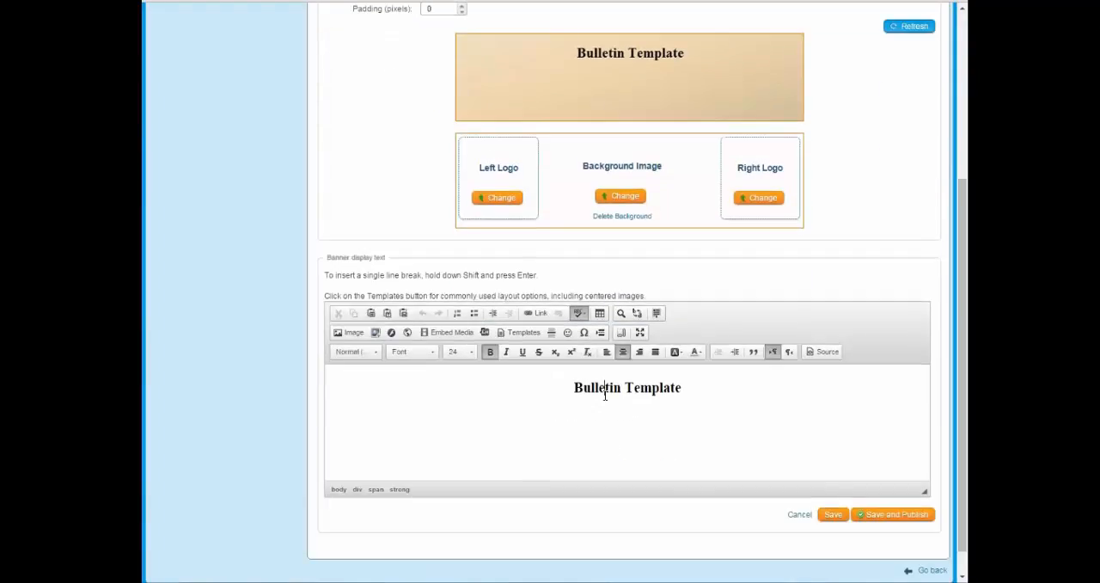
left_click_drag(573, 388, 820, 391)
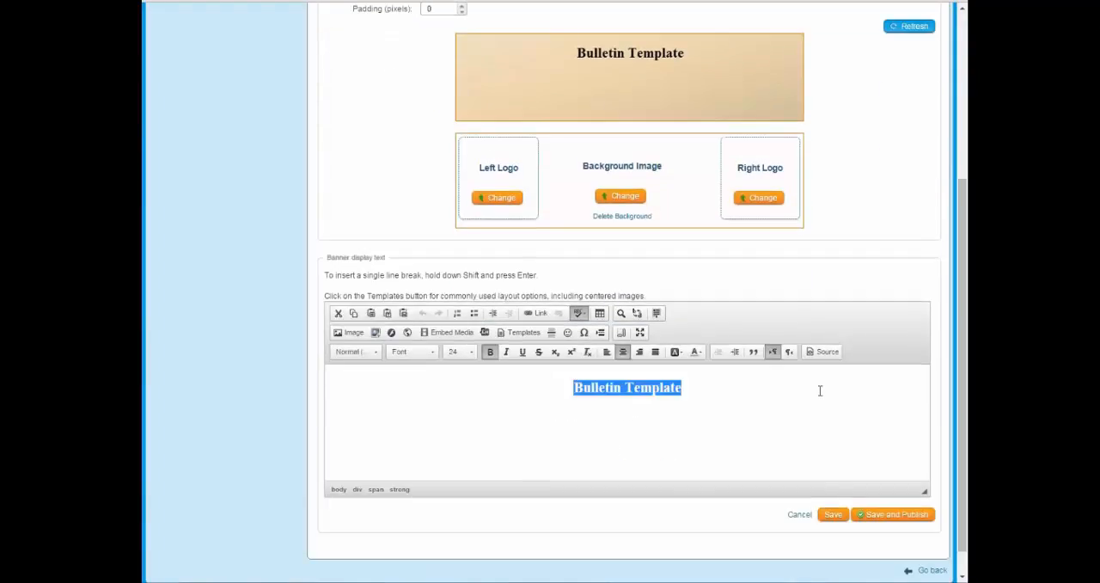
type("CLubRunner")
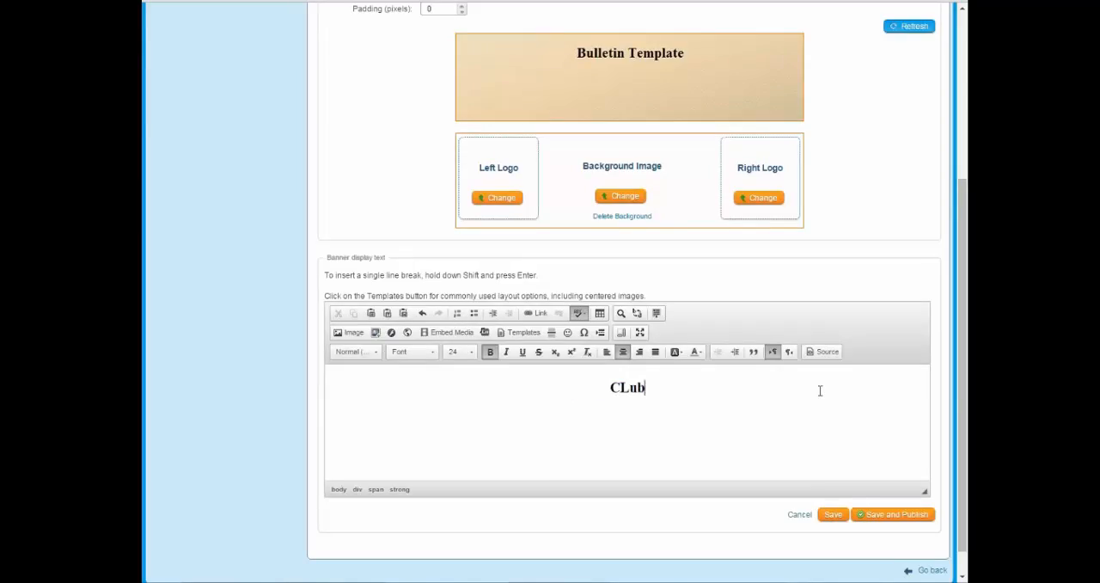
key("BackSpace")
key("BackSpace")
key("BackSpace")
key("BackSpace")
key("BackSpace")
key("BackSpace")
key("BackSpace")
key("BackSpace")
key("BackSpace")
key("BackSpace")
type("lubRunner V")
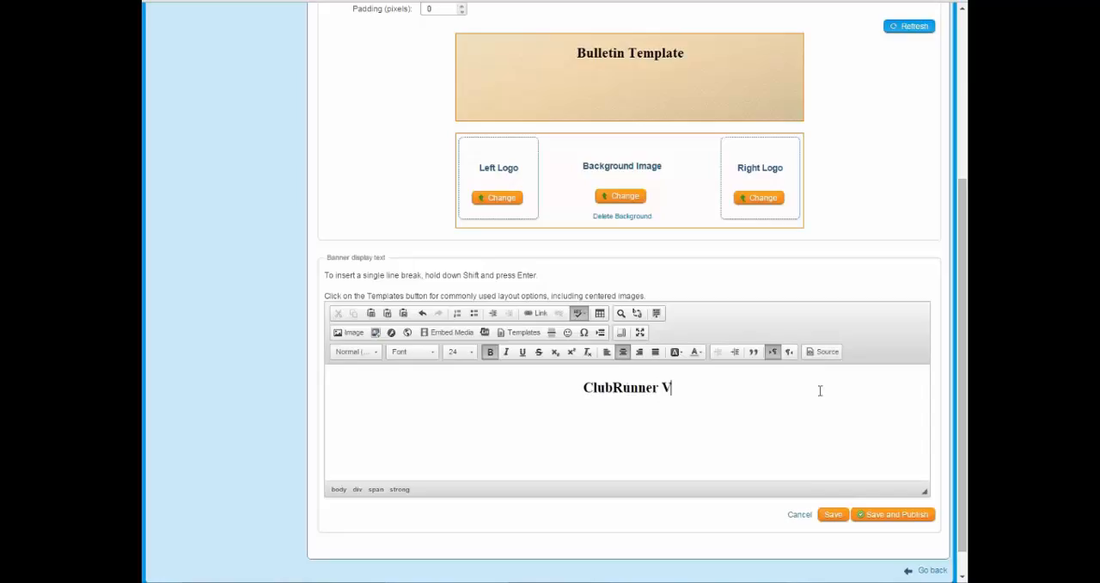
key("BackSpace")
type("Bulletin")
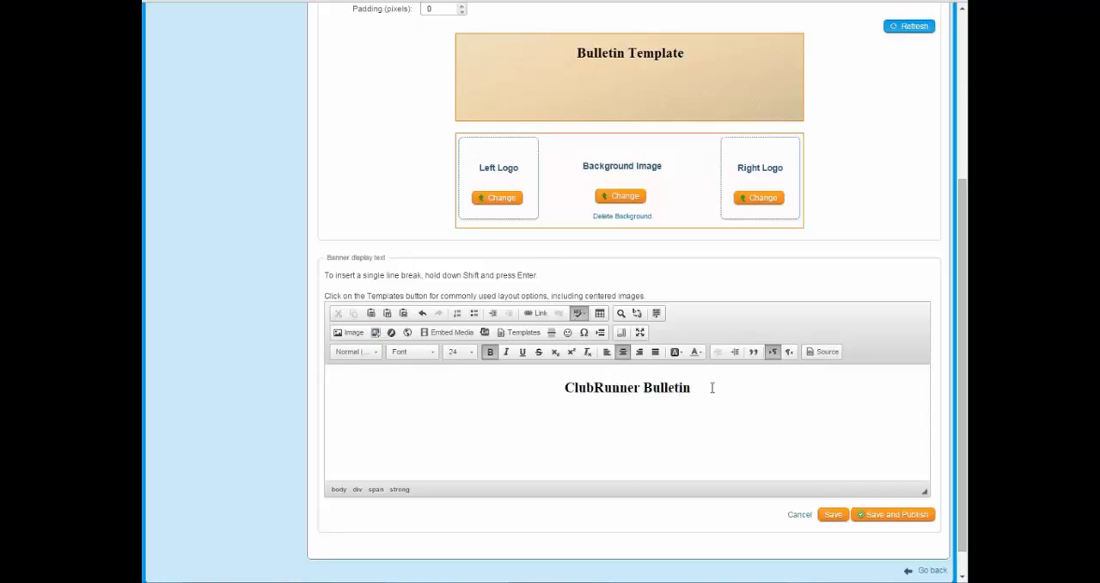
left_click(902, 27)
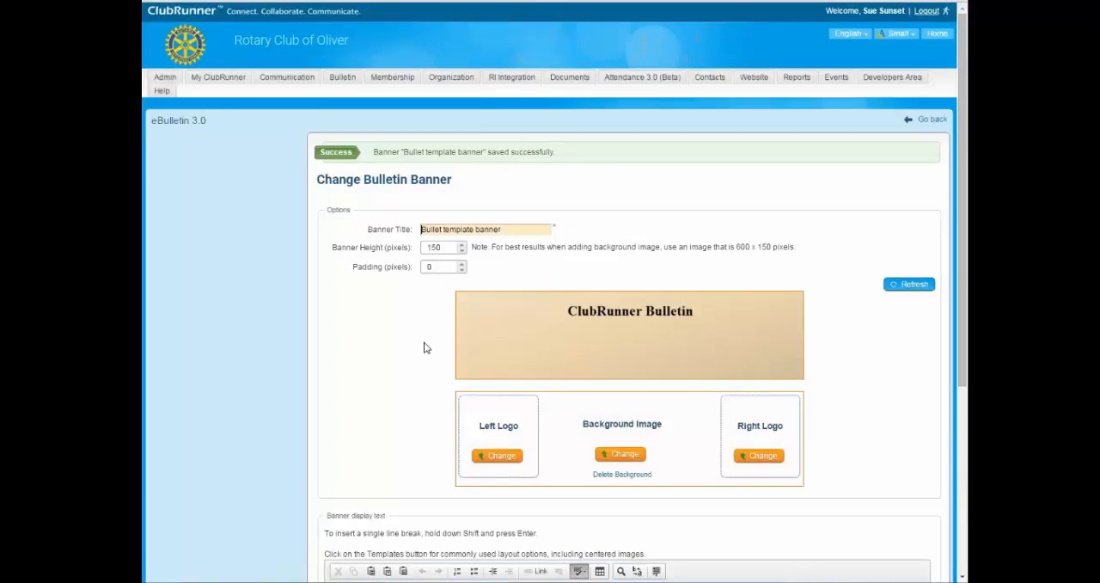
scroll(420, 350, "down", 3)
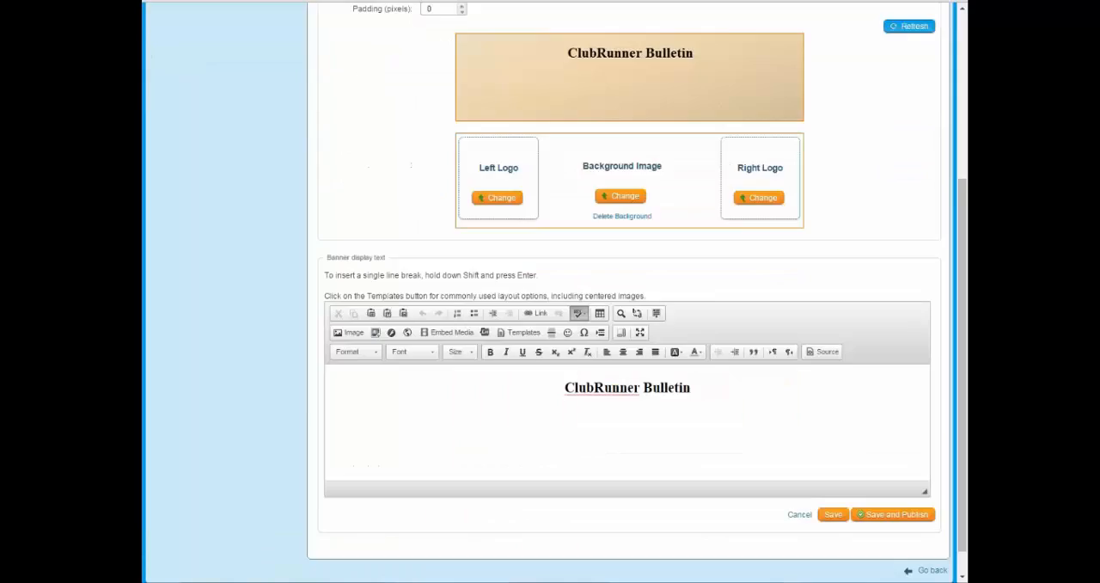
left_click(700, 388)
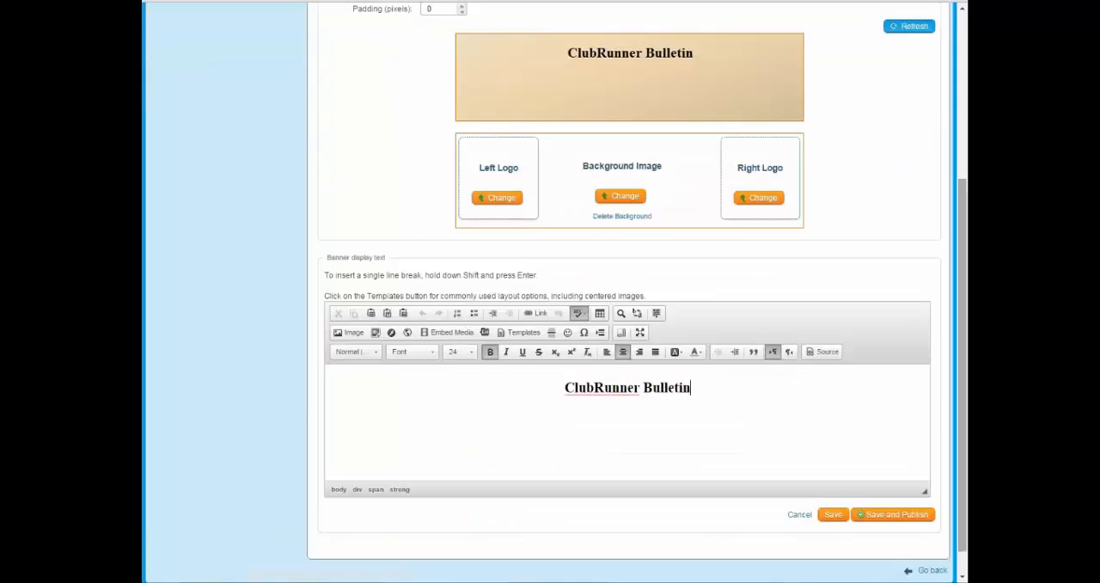
scroll(732, 191, "up", 2)
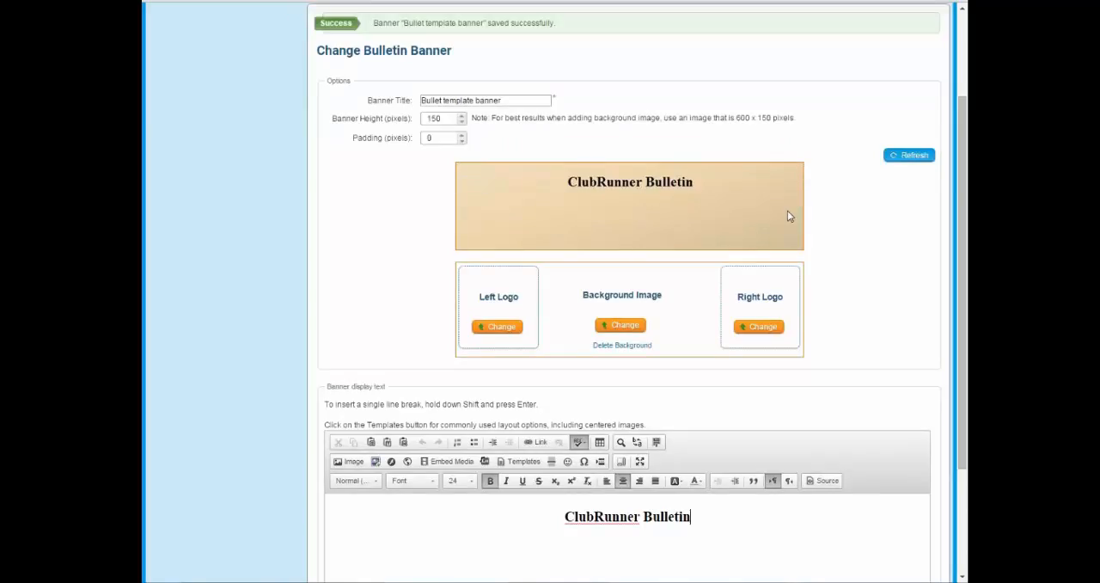
scroll(615, 233, "up", 3)
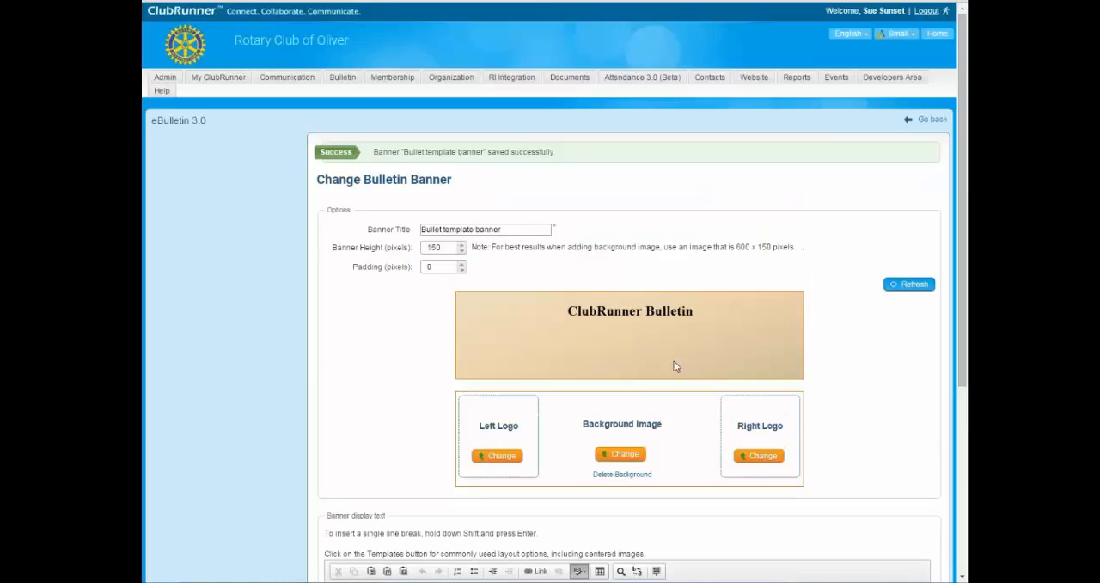
scroll(444, 263, "down", 4)
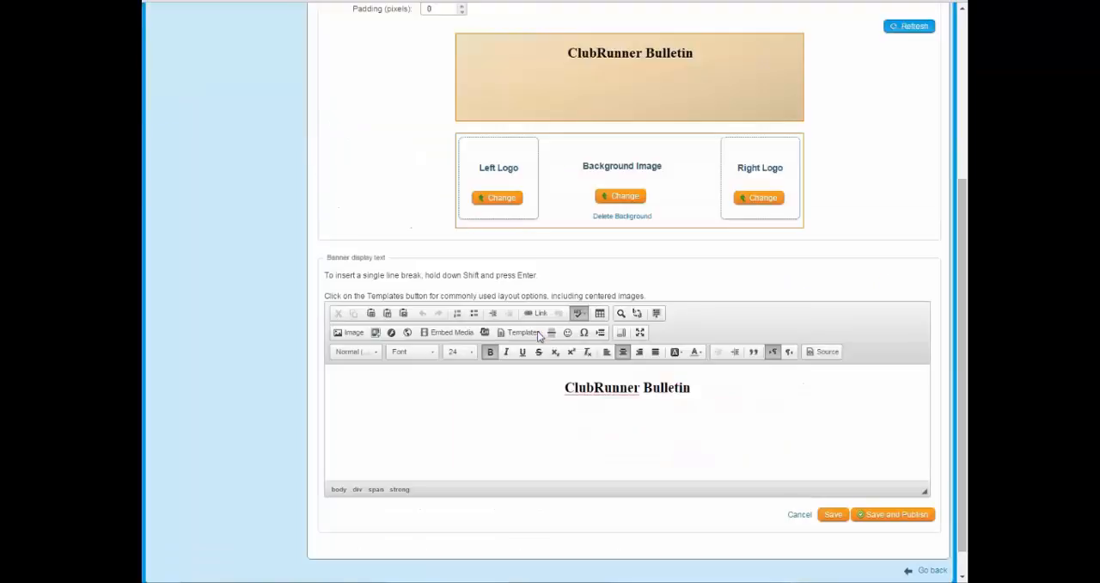
Set the banner height to 250 pixels and refresh the banner preview.
scroll(598, 263, "up", 3)
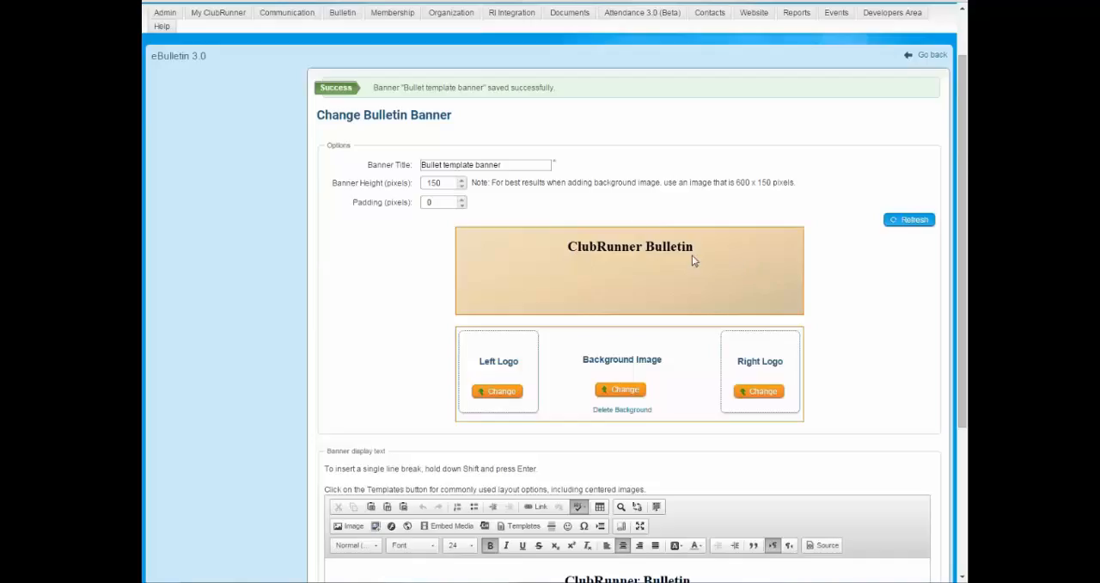
left_click(442, 183)
left_click_drag(444, 183, 362, 180)
type("25")
left_click(909, 219)
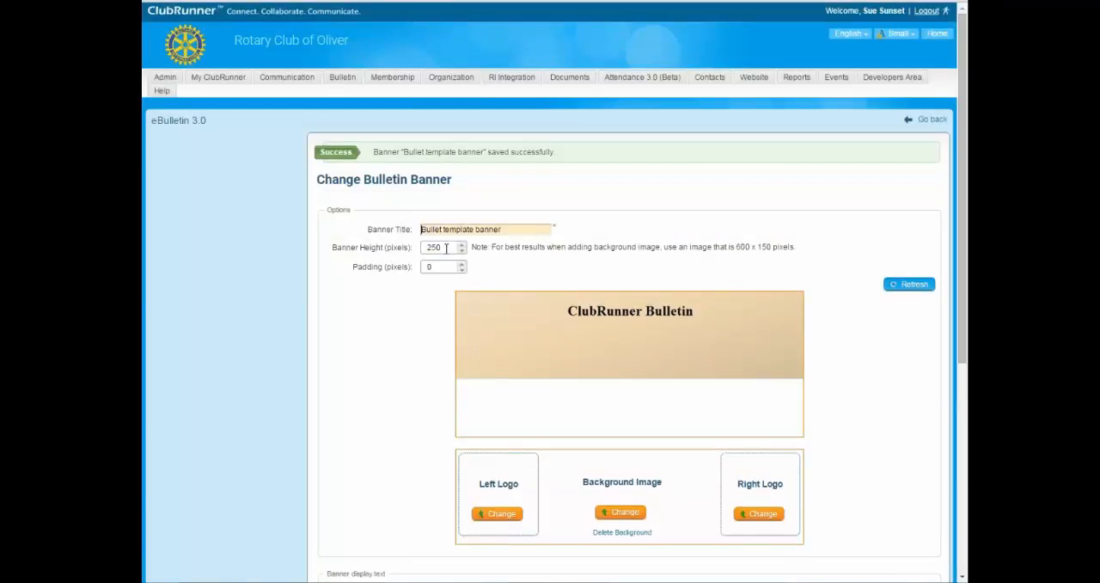
Restore the banner height to 150 pixels and refresh the preview.
left_click_drag(446, 247, 392, 244)
type("1")
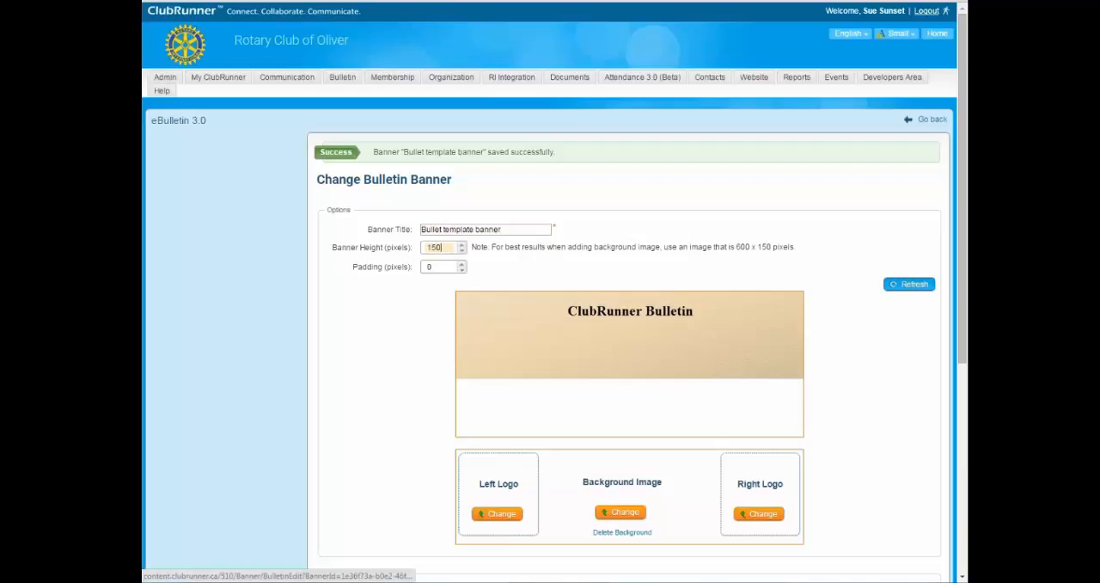
left_click(910, 283)
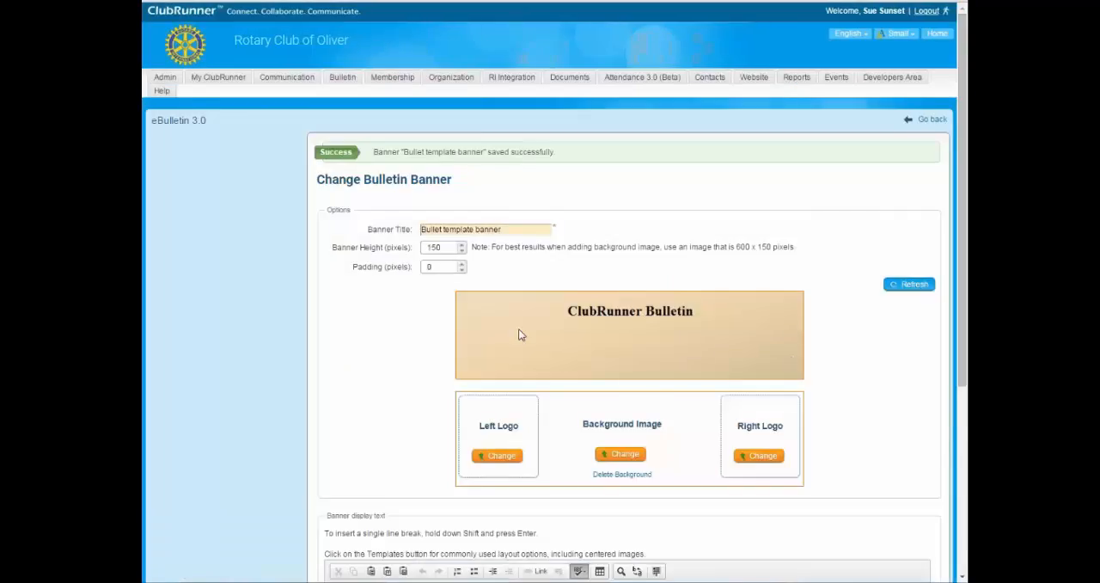
Save and publish the banner, and return from the banner list to the Bulletin Designer.
scroll(518, 334, "down", 3)
scroll(601, 258, "up", 1)
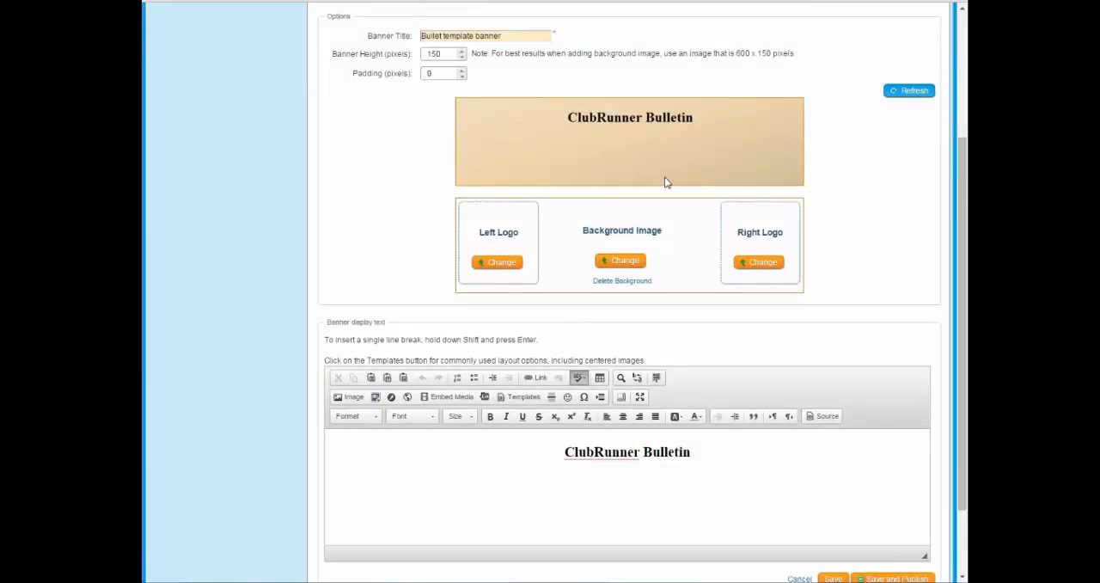
scroll(664, 182, "down", 1)
scroll(840, 374, "up", 1)
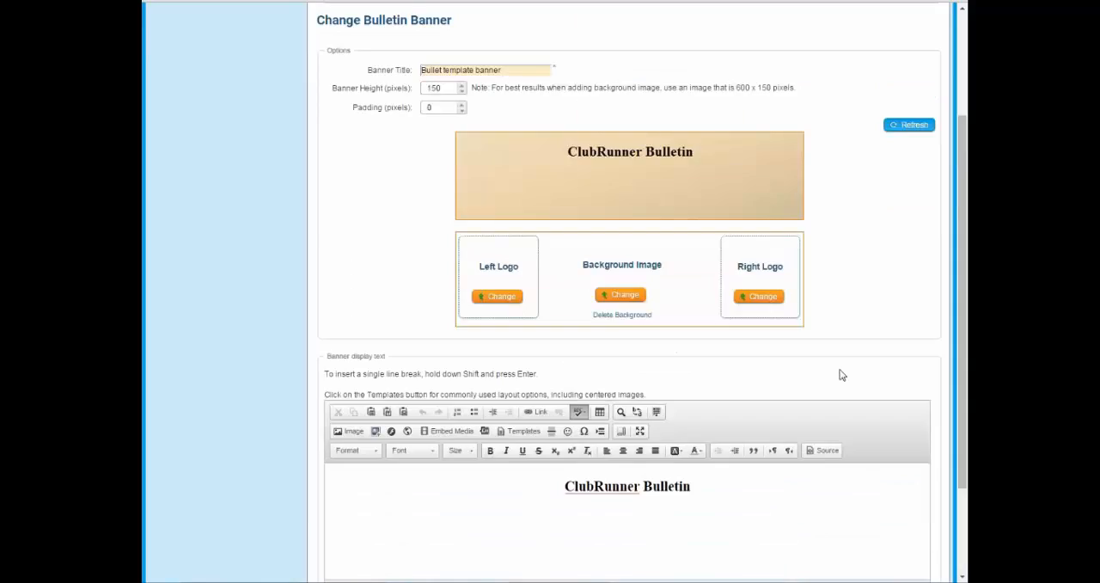
scroll(895, 507, "down", 1)
left_click(895, 484)
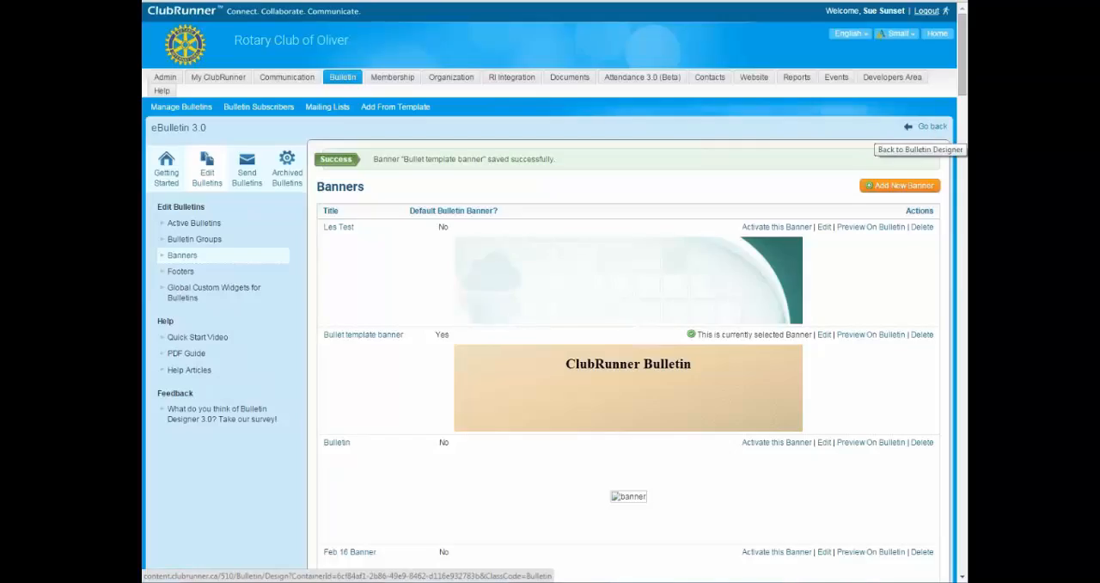
left_click(927, 130)
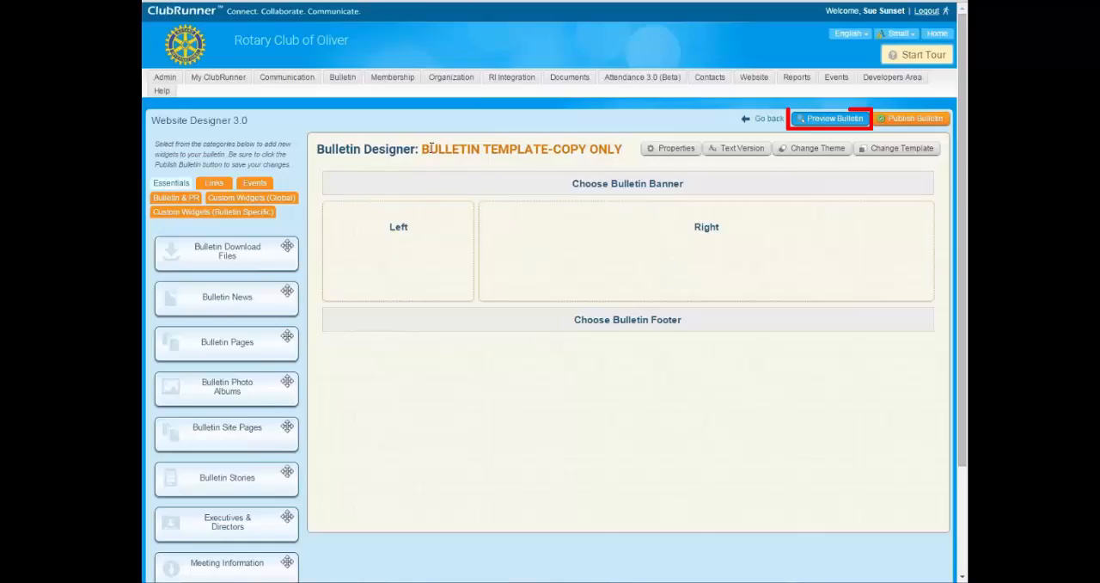
Preview the draft bulletin, check its banner and the club address line below it, and return to the Bulletin Designer.
left_click_drag(420, 151, 540, 150)
left_click(875, 277)
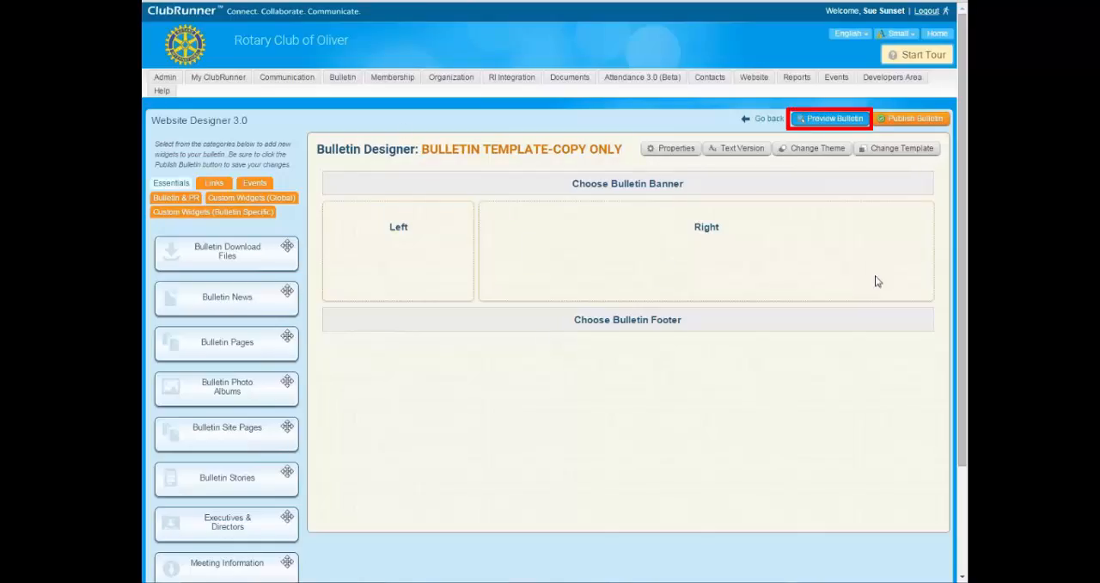
left_click(833, 120)
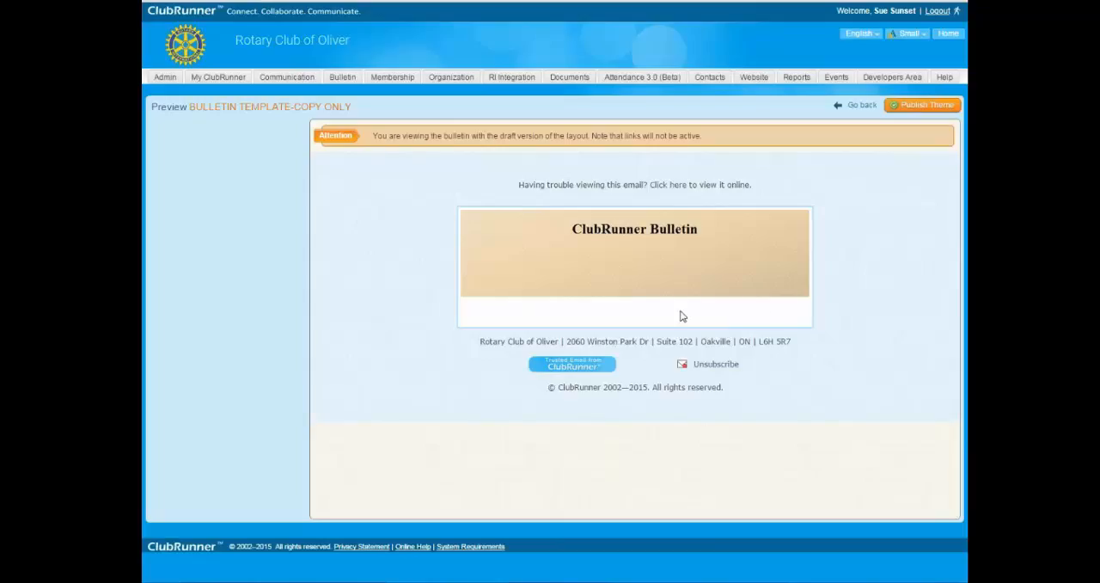
left_click_drag(478, 342, 794, 346)
left_click(794, 347)
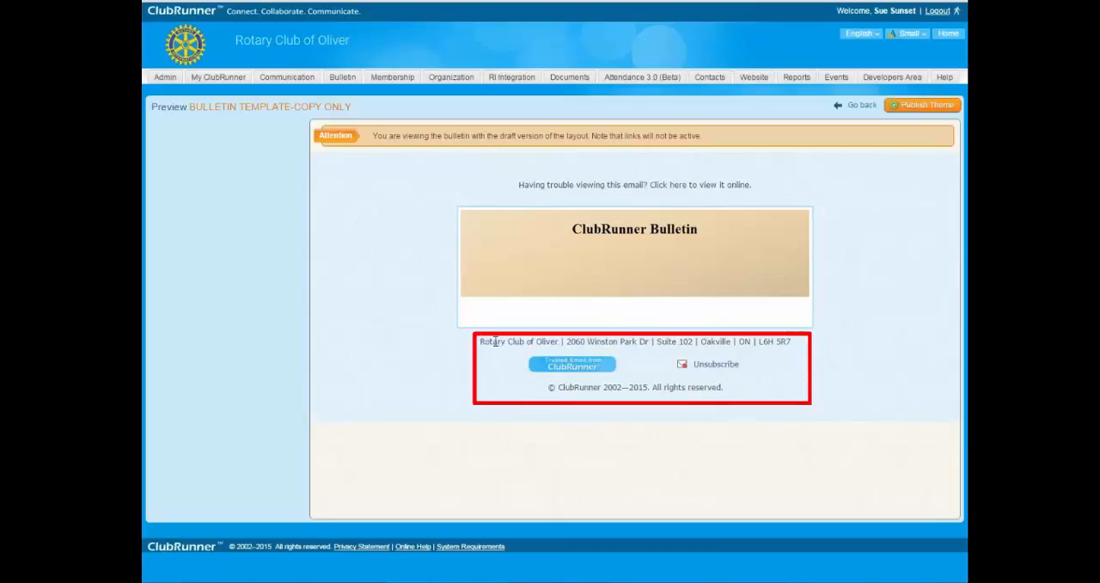
left_click_drag(484, 343, 793, 346)
left_click(763, 342)
left_click(863, 106)
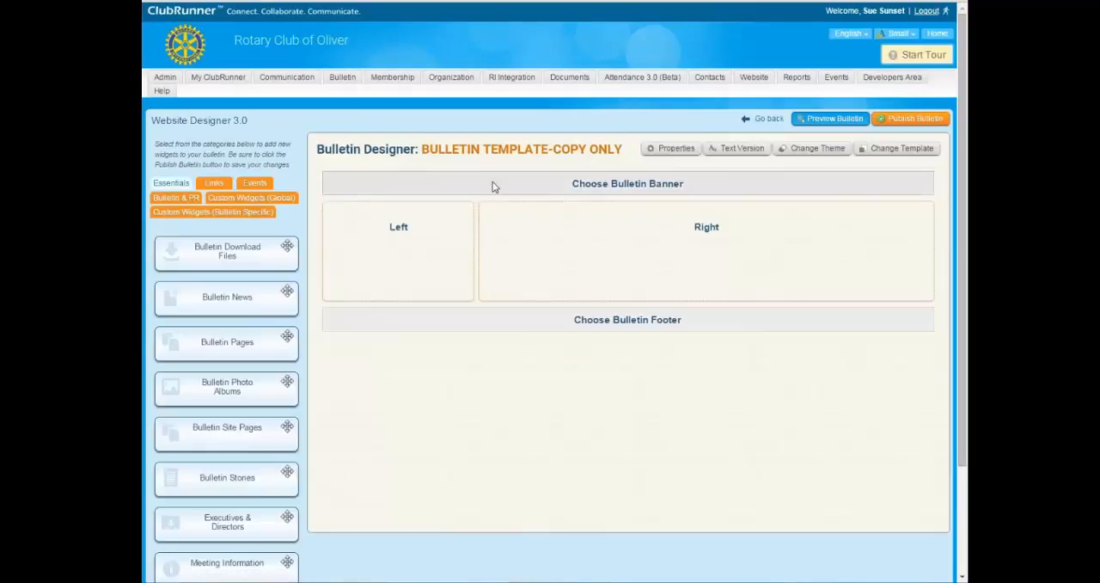
Examine the widgets available in the Essentials, Events, Bulletin & PR and Links categories.
left_click_drag(418, 148, 941, 151)
left_click(502, 150)
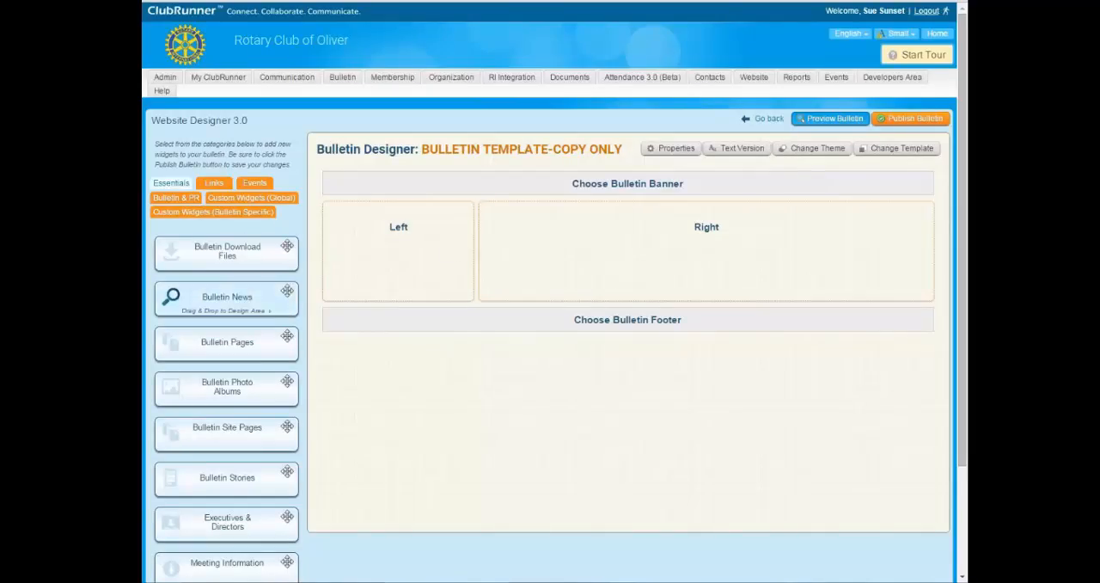
scroll(227, 296, "down", 3)
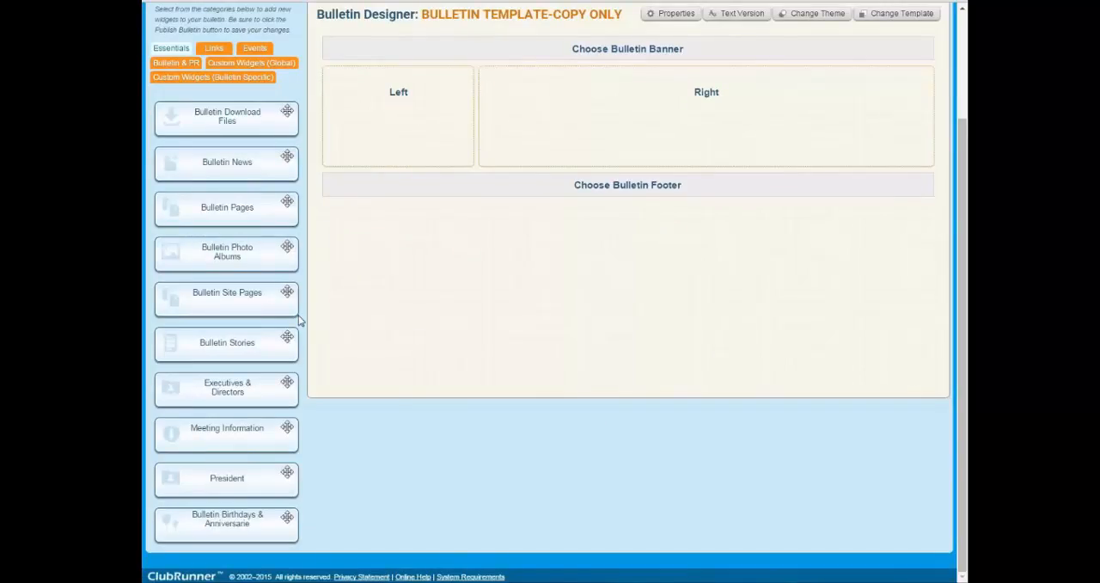
scroll(241, 214, "up", 3)
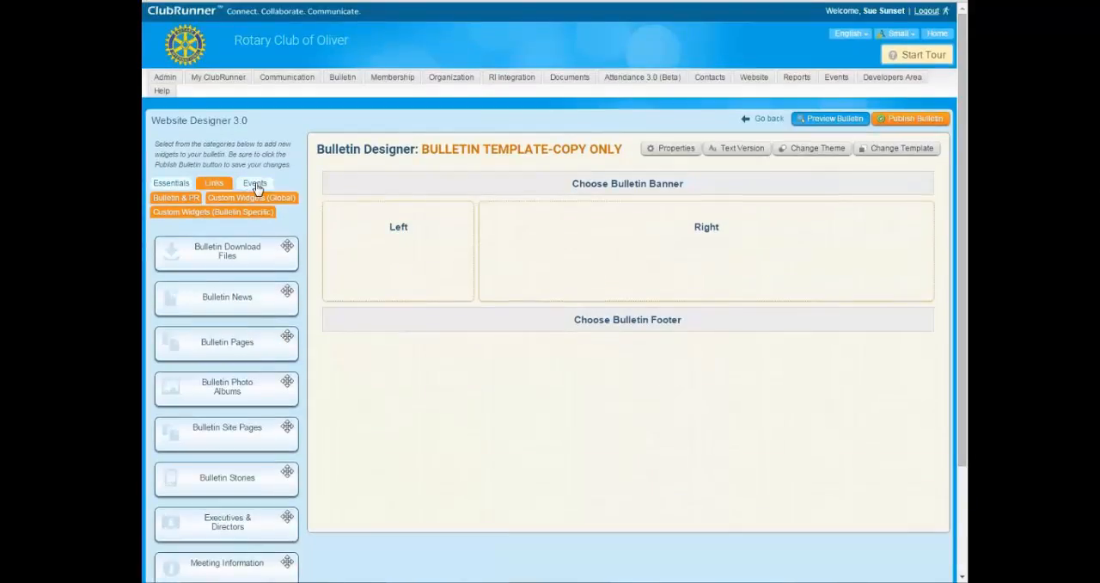
left_click(254, 182)
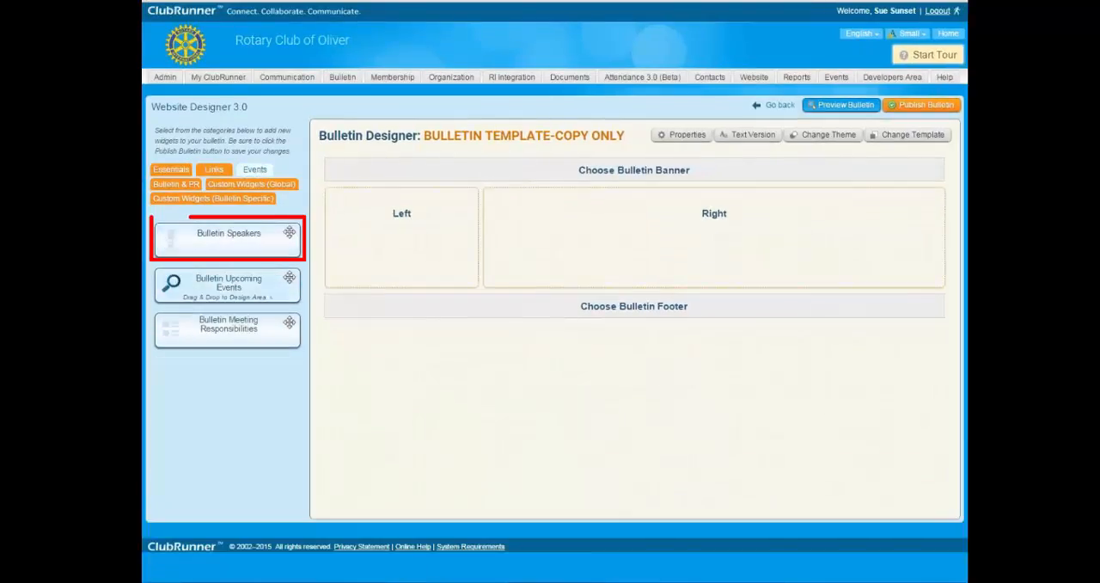
left_click(215, 170)
left_click(185, 198)
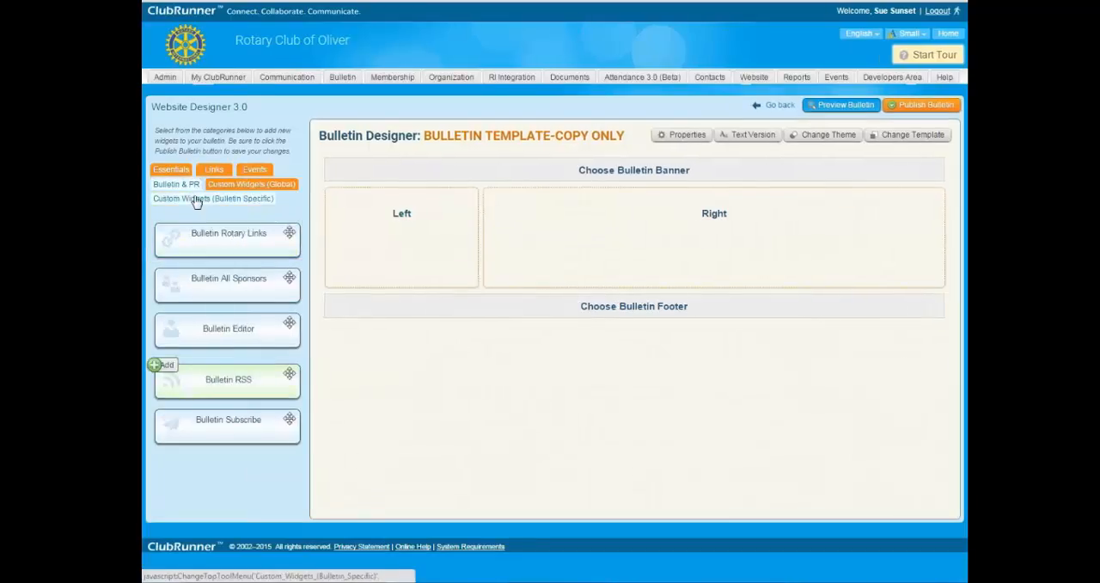
left_click(182, 180)
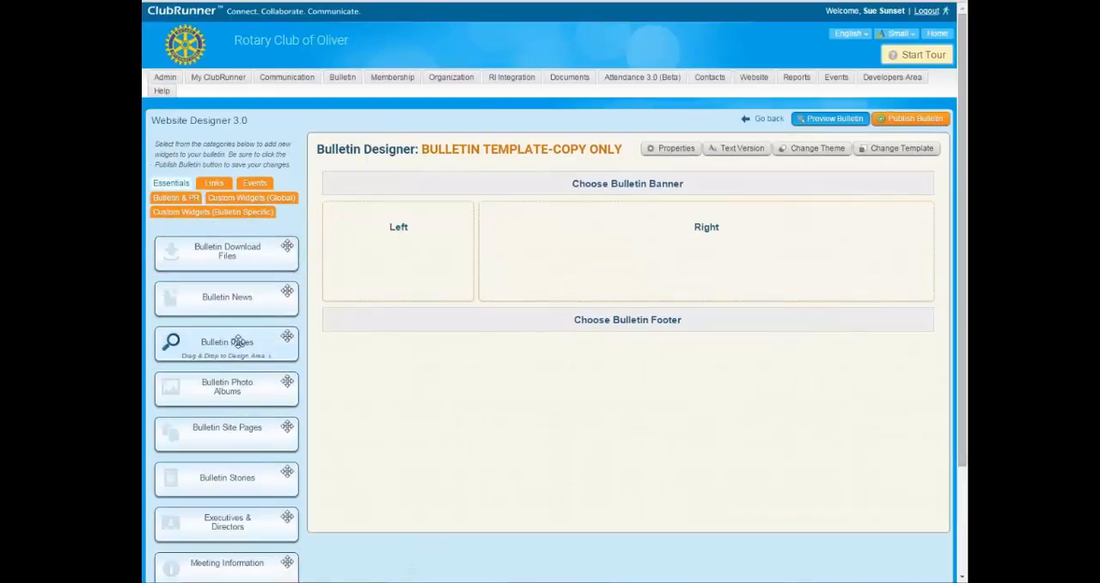
scroll(238, 343, "down", 3)
scroll(263, 431, "up", 3)
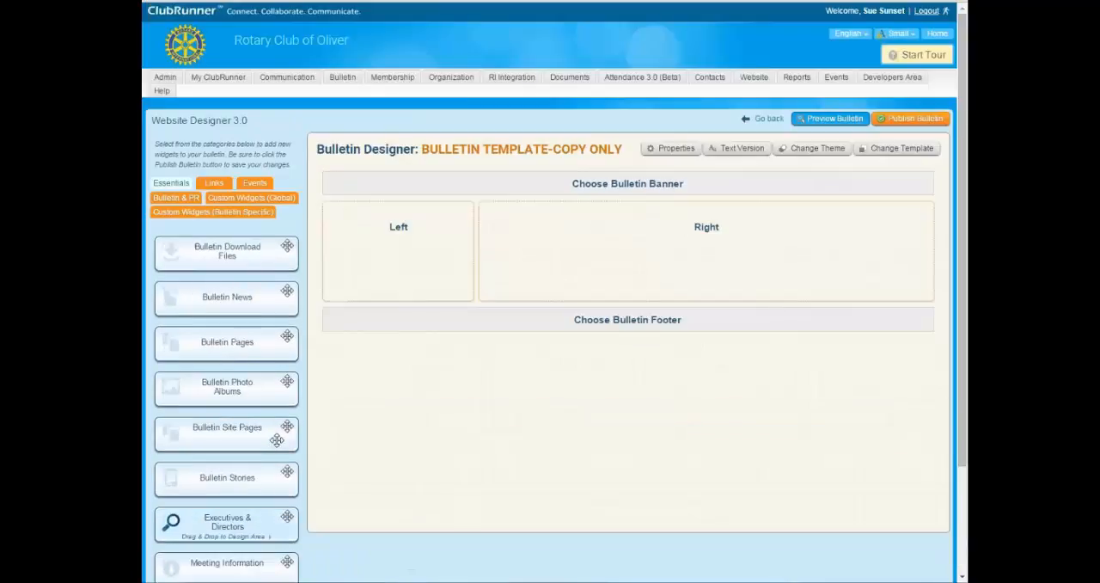
left_click(214, 184)
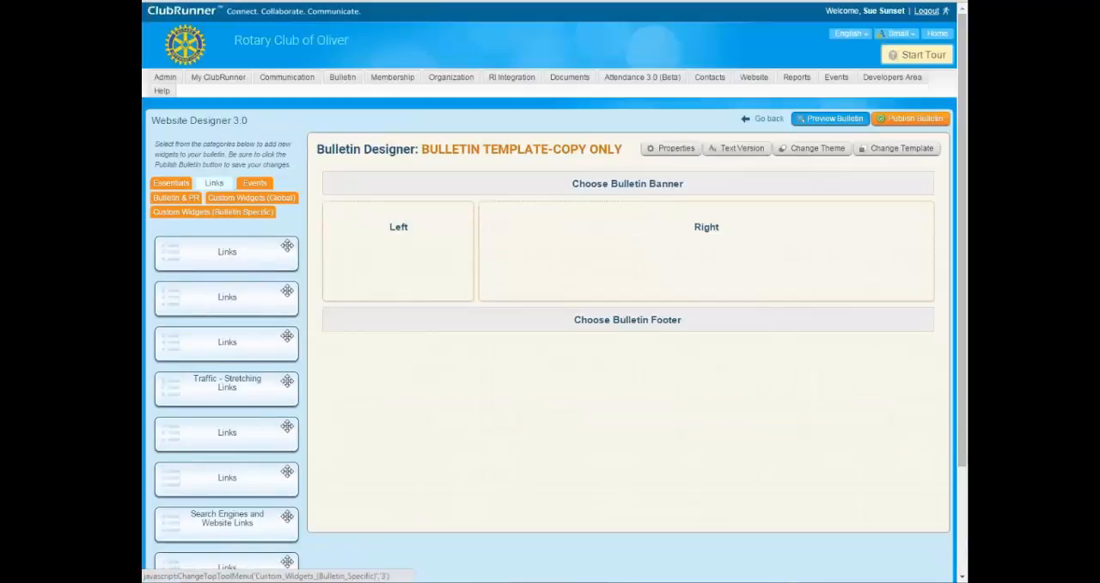
scroll(172, 303, "down", 3)
scroll(172, 388, "up", 3)
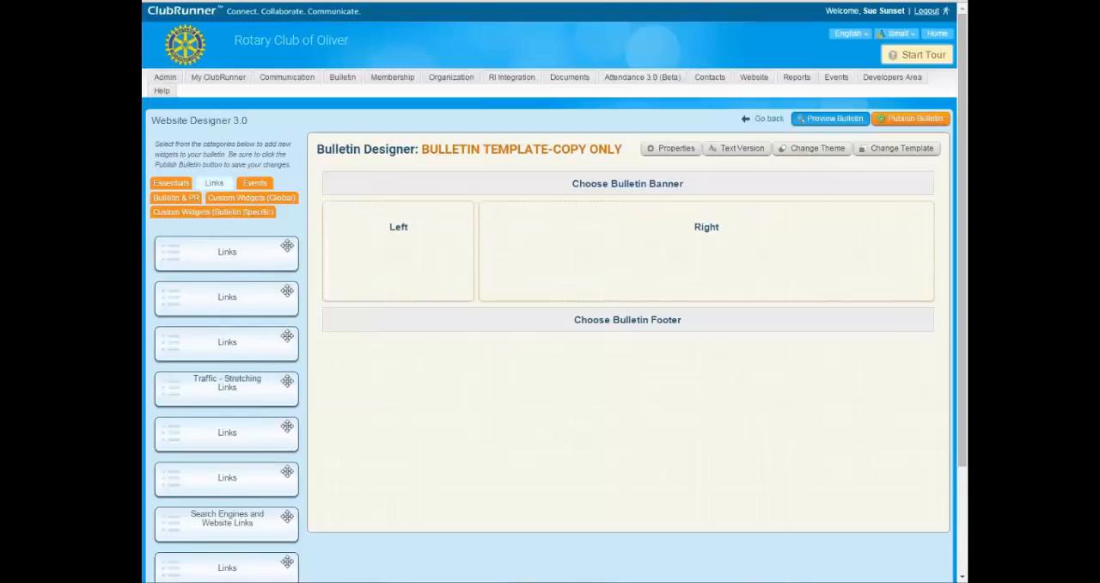
Add the Bulletin Speakers widget and, below it, the Bulletin Upcoming Events widget to the bulletin's Left column.
left_click(254, 184)
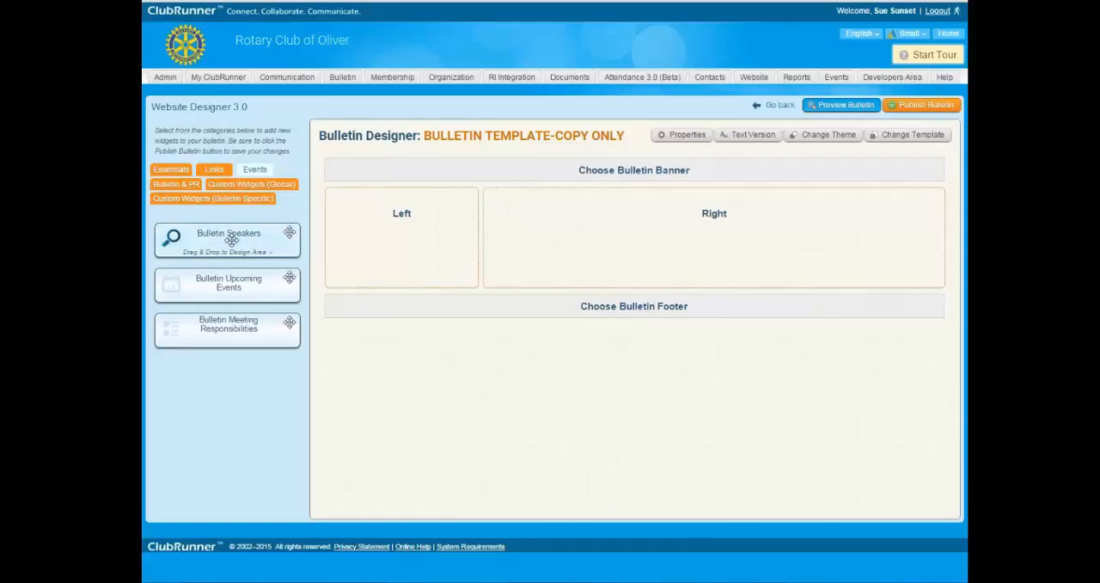
left_click_drag(229, 241, 404, 247)
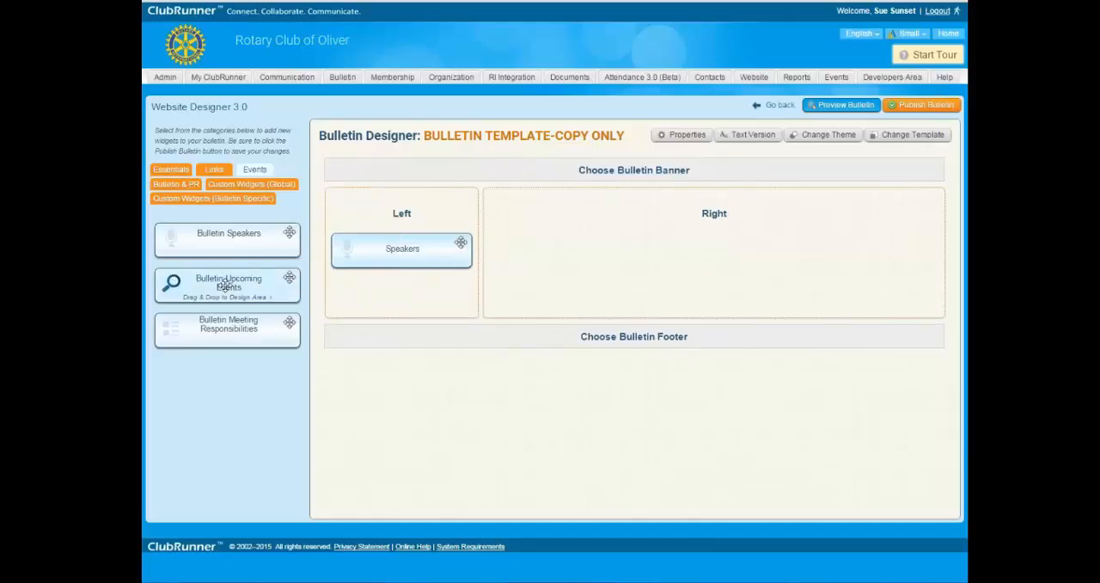
left_click_drag(225, 286, 364, 291)
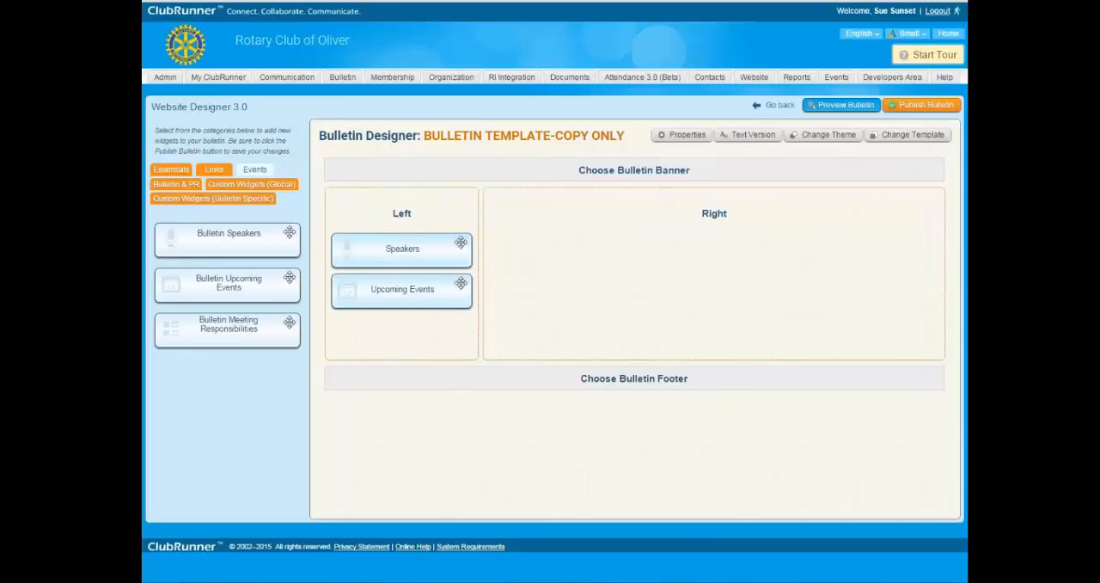
Examine the options on the placed Speakers widget and browse all the widget categories, including Custom Widgets (Global) and Custom Widgets (Bulletin Specific).
mouse_move(403, 251)
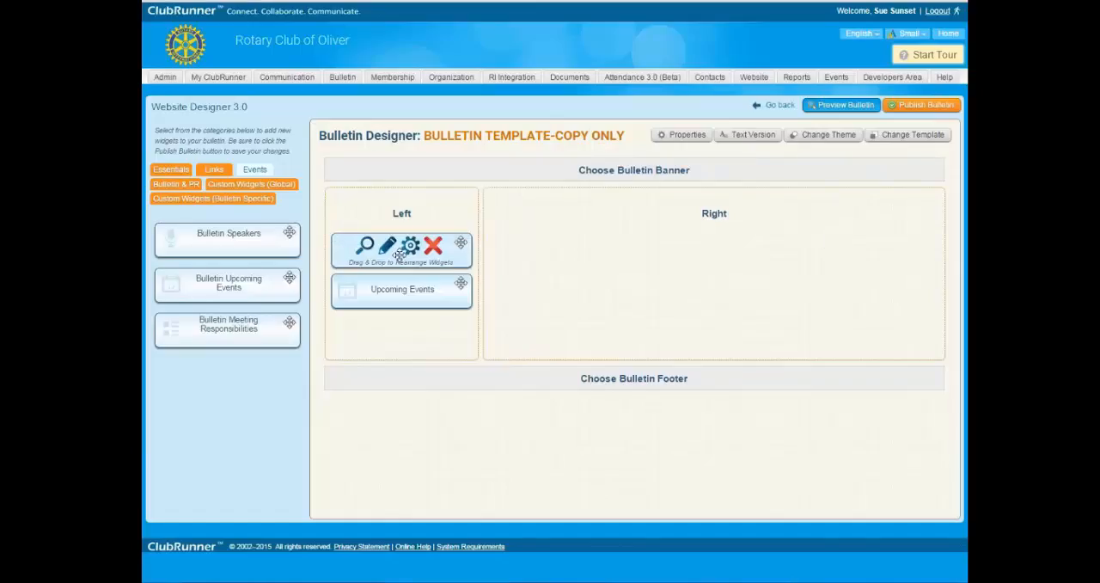
mouse_move(353, 290)
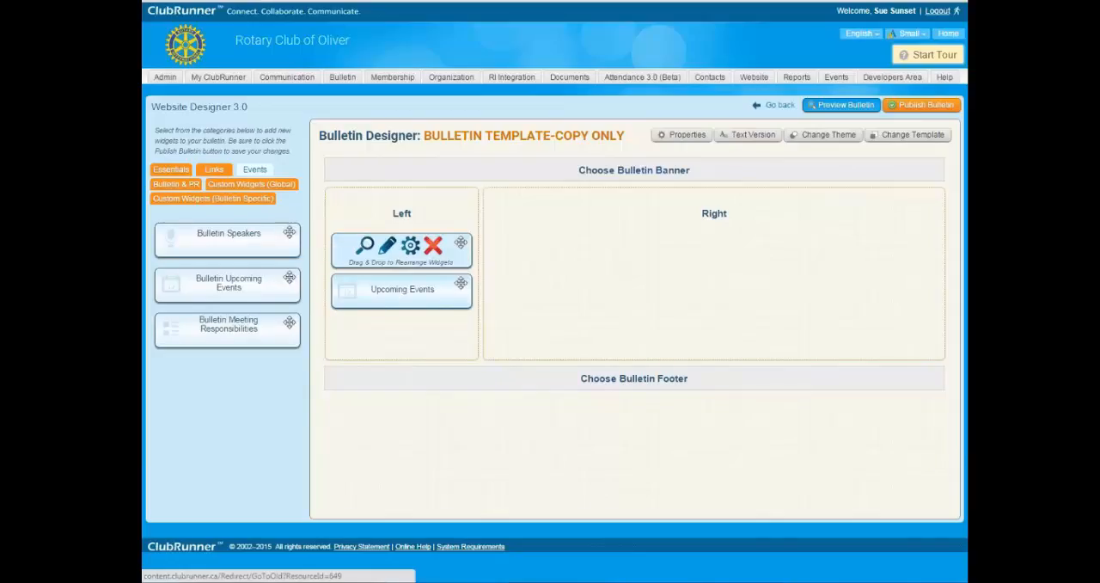
left_click(170, 169)
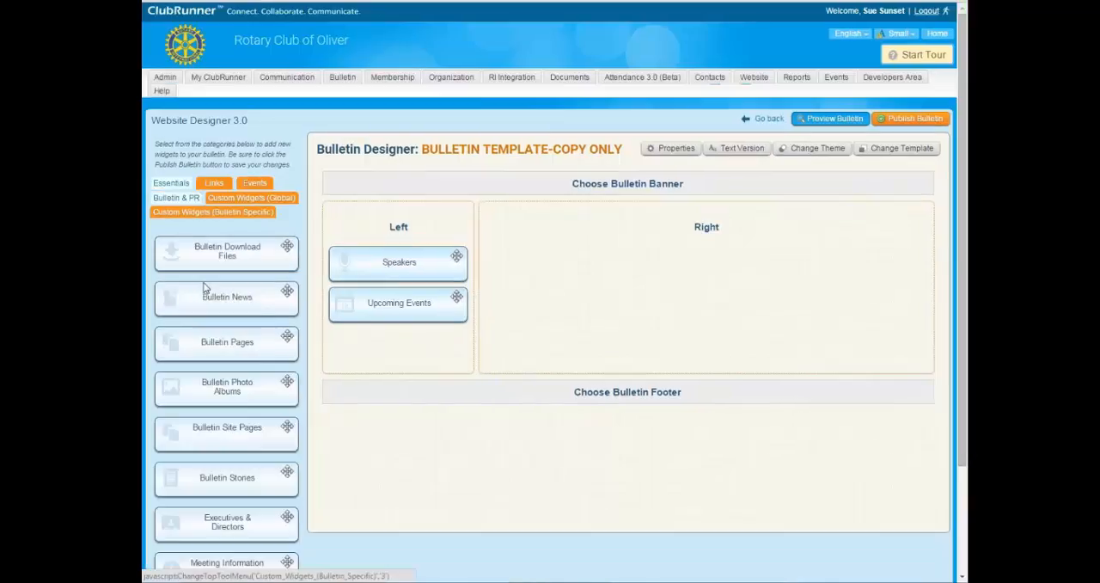
scroll(172, 343, "down", 2)
scroll(201, 231, "up", 2)
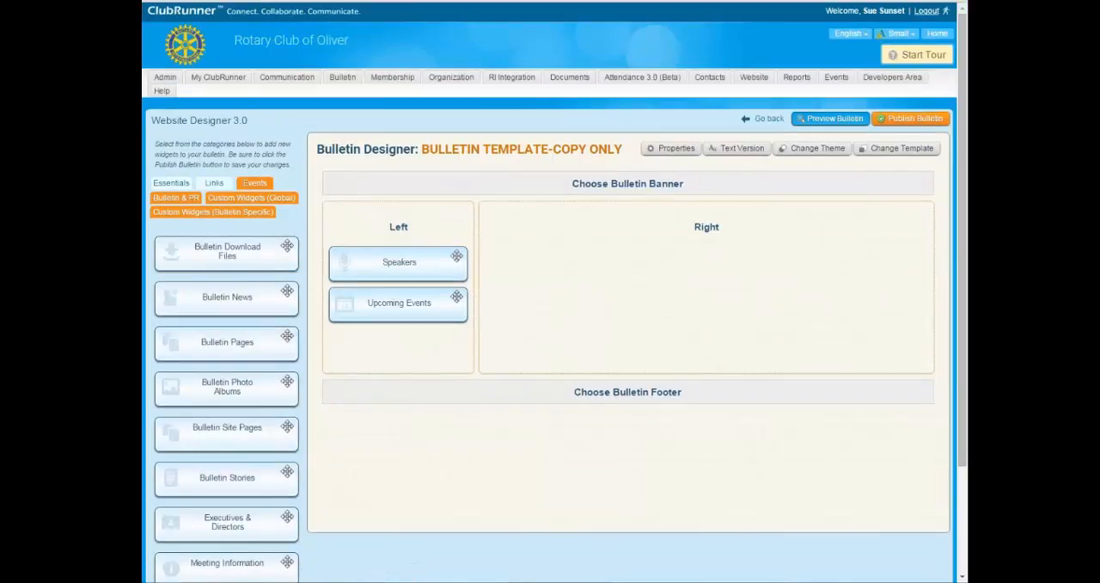
left_click(257, 184)
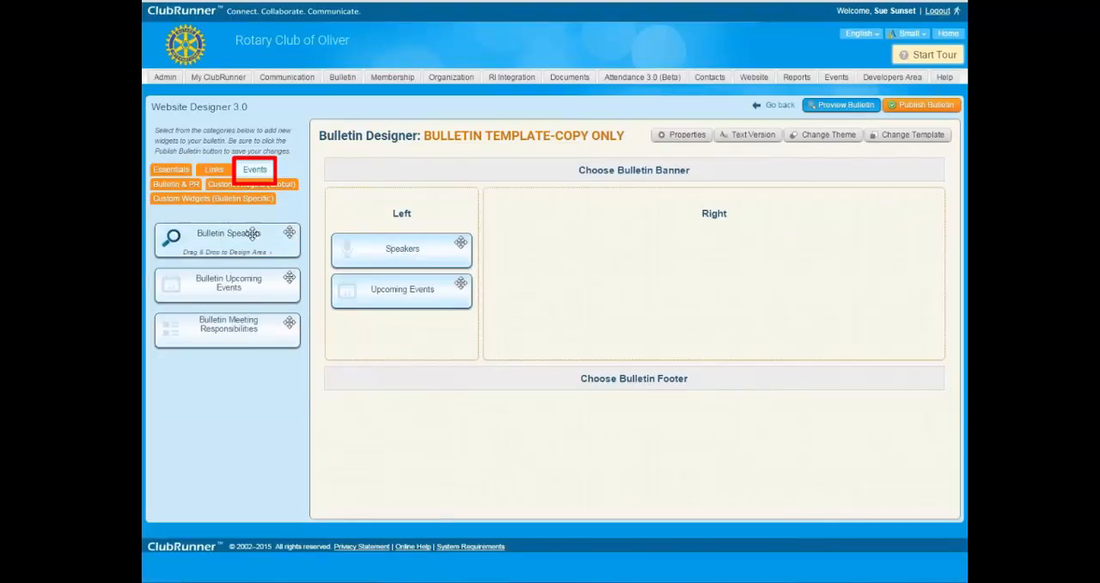
left_click(214, 171)
scroll(227, 391, "down", 3)
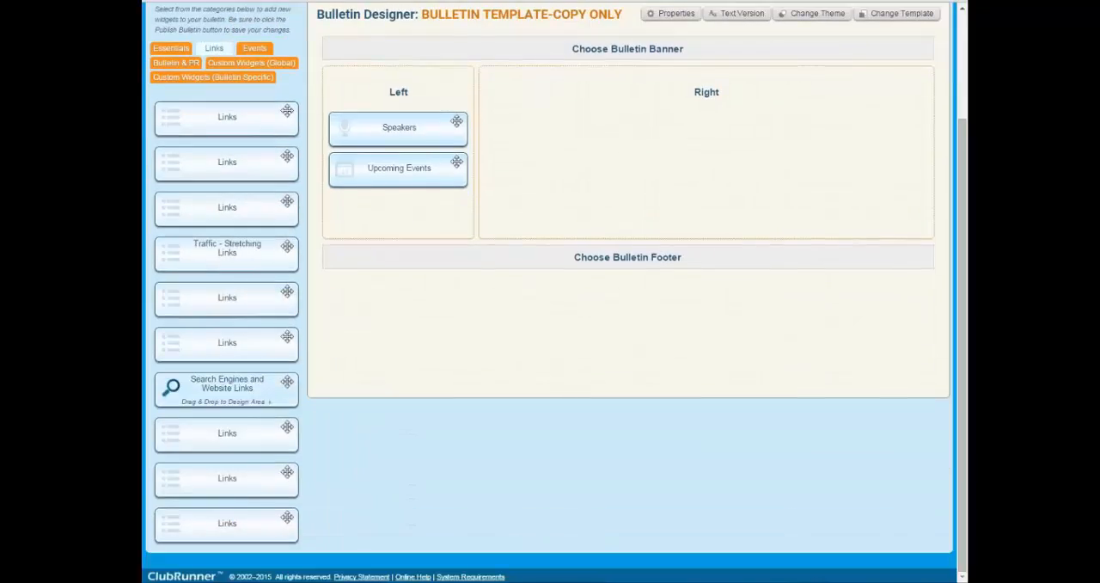
scroll(274, 385, "up", 3)
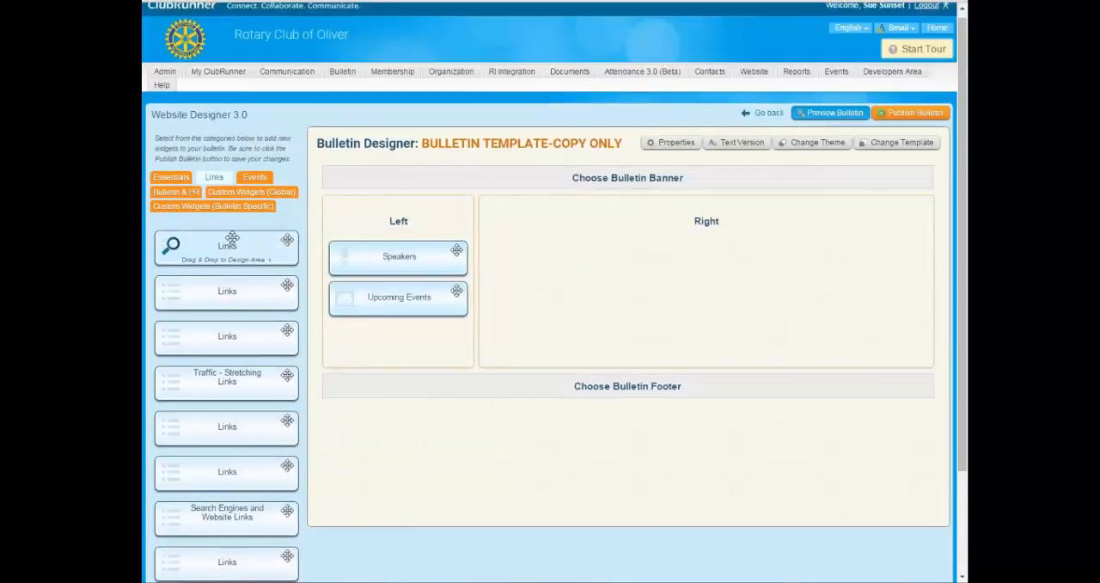
left_click(176, 191)
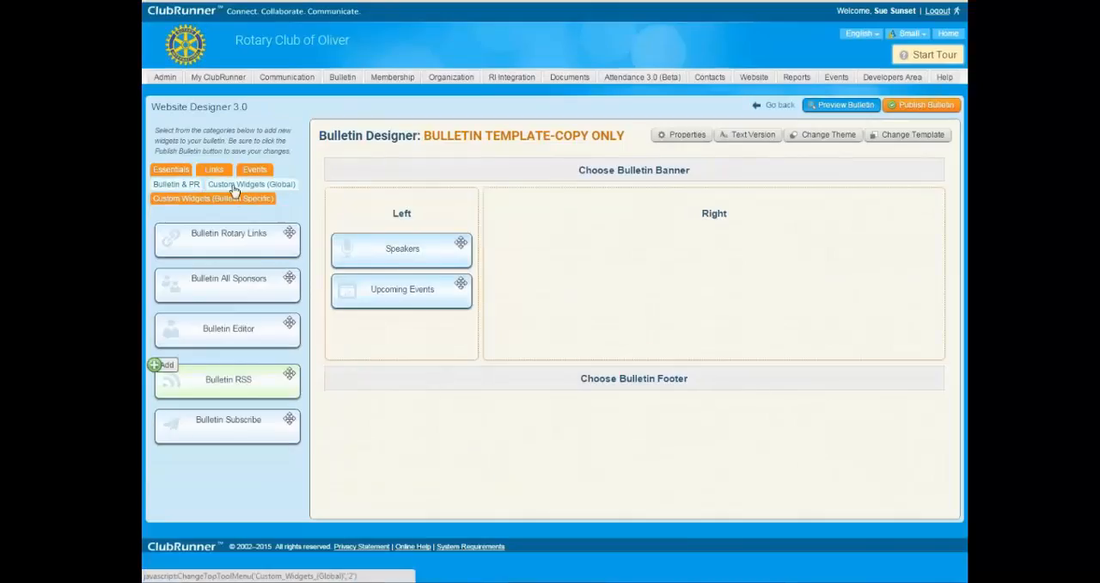
left_click(245, 190)
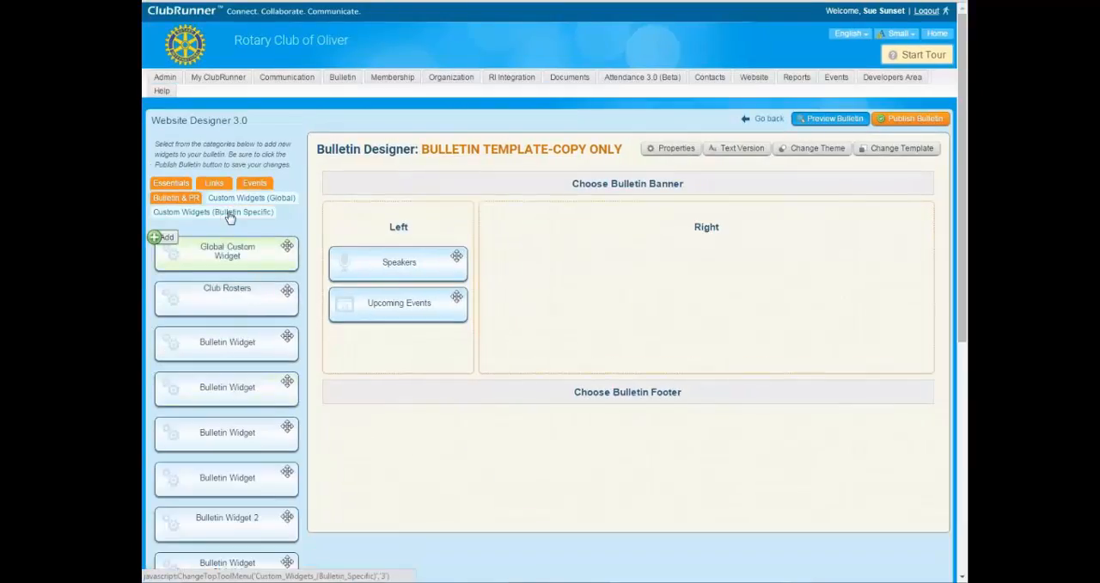
left_click(230, 215)
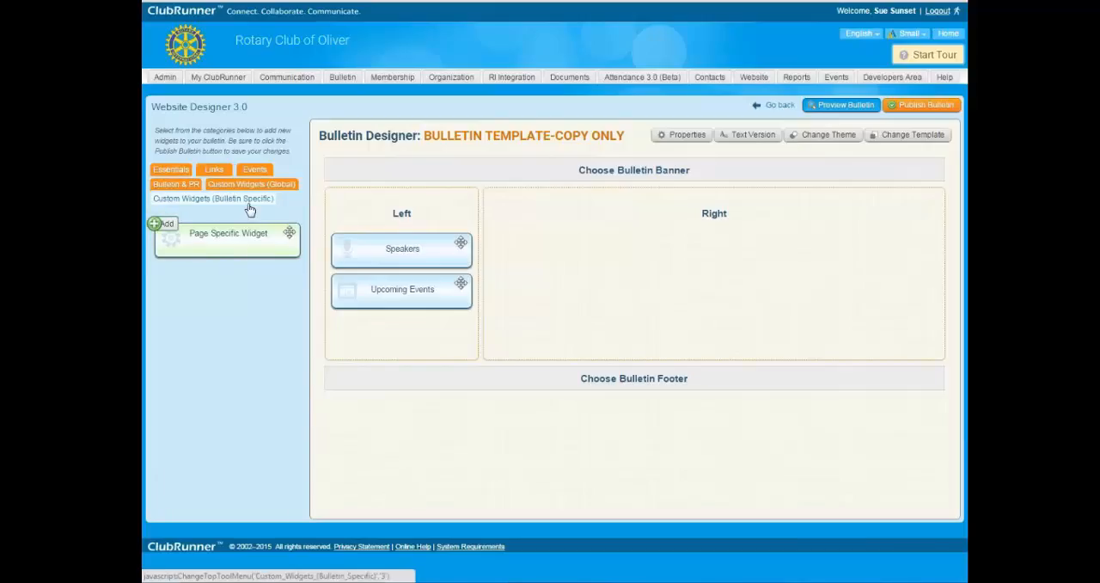
Add the Bulletin Stories widget from the Essentials category to the bulletin's Right column.
left_click(178, 175)
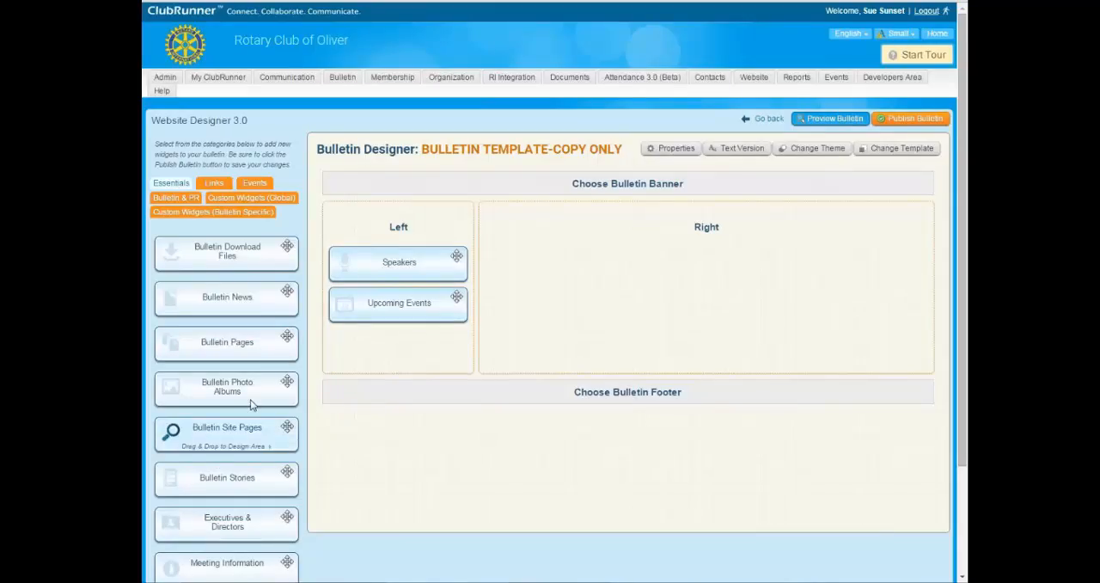
scroll(240, 327, "down", 1)
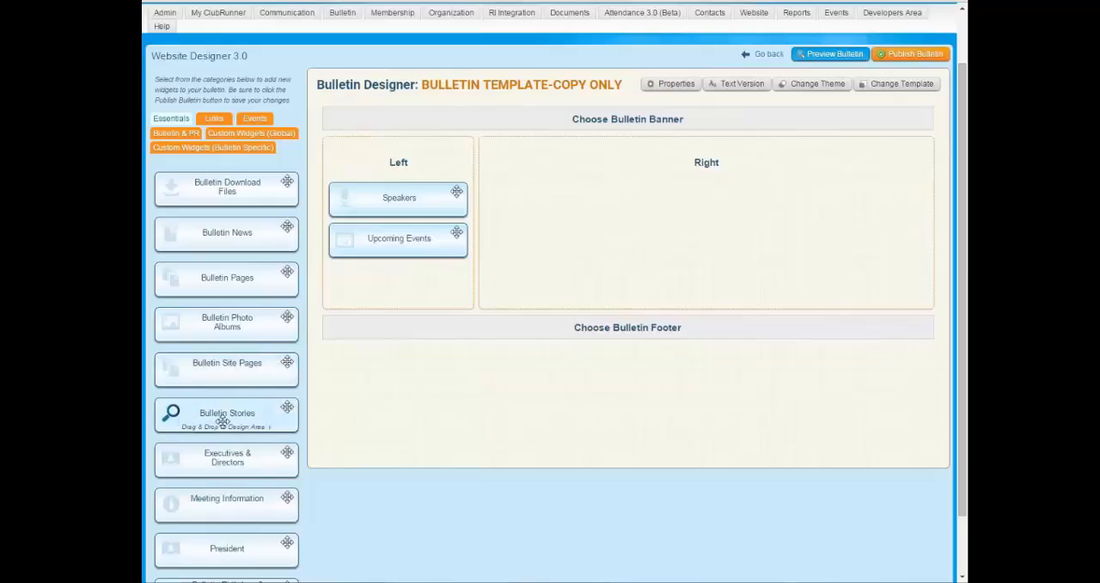
scroll(238, 384, "down", 1)
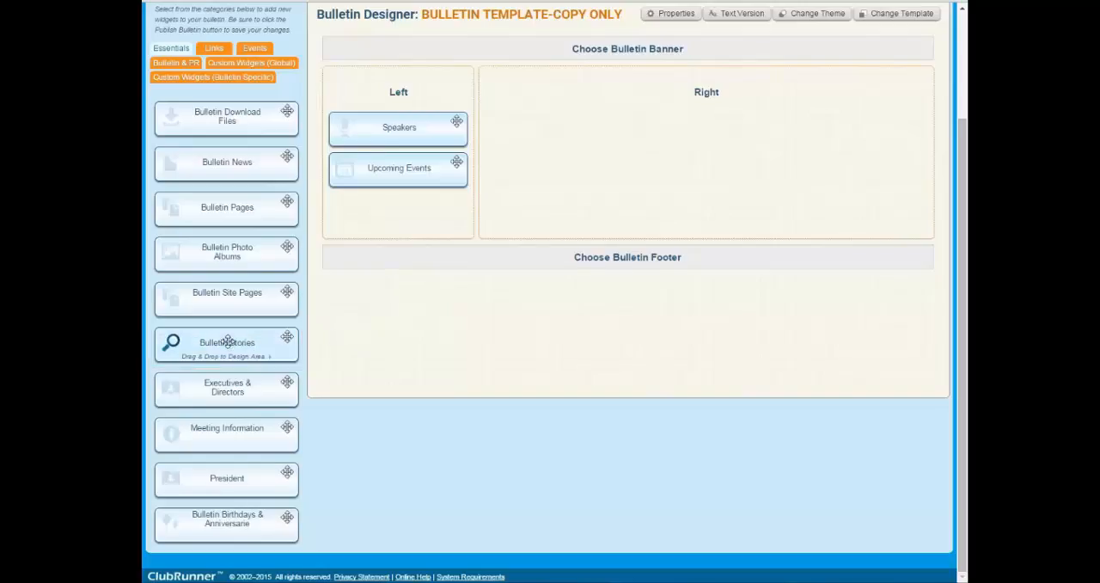
left_click_drag(227, 342, 591, 191)
left_click_drag(225, 341, 613, 189)
left_click_drag(238, 341, 658, 132)
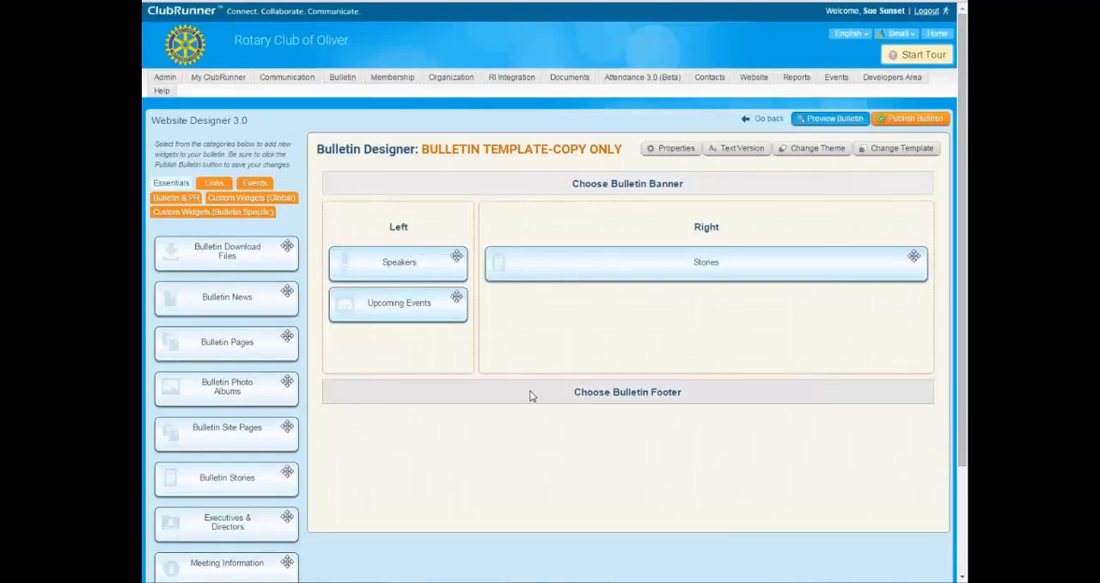
mouse_move(513, 250)
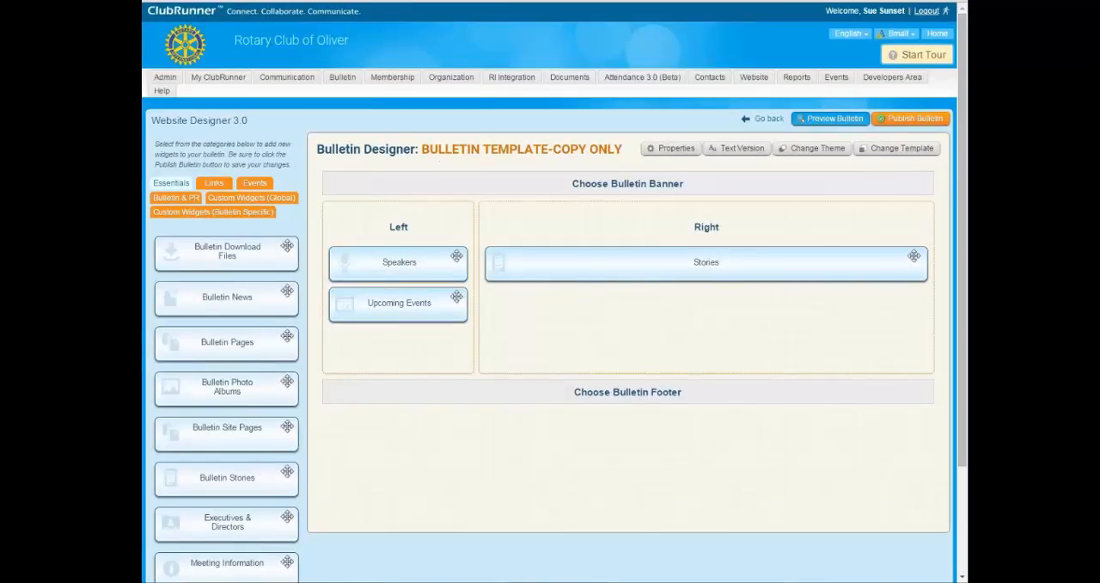
mouse_move(658, 272)
left_click_drag(422, 147, 616, 148)
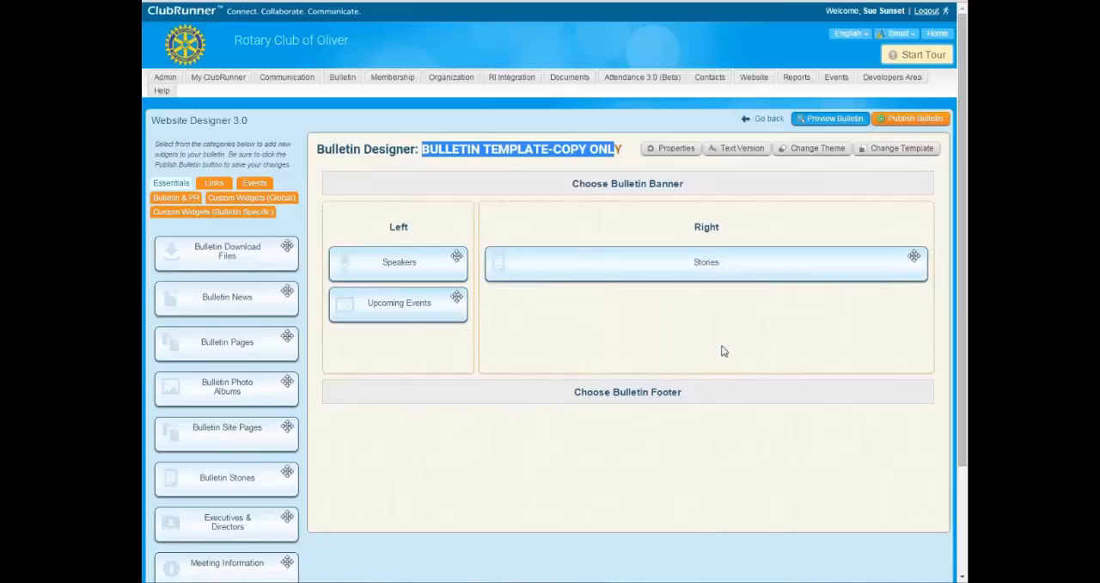
left_click(556, 149)
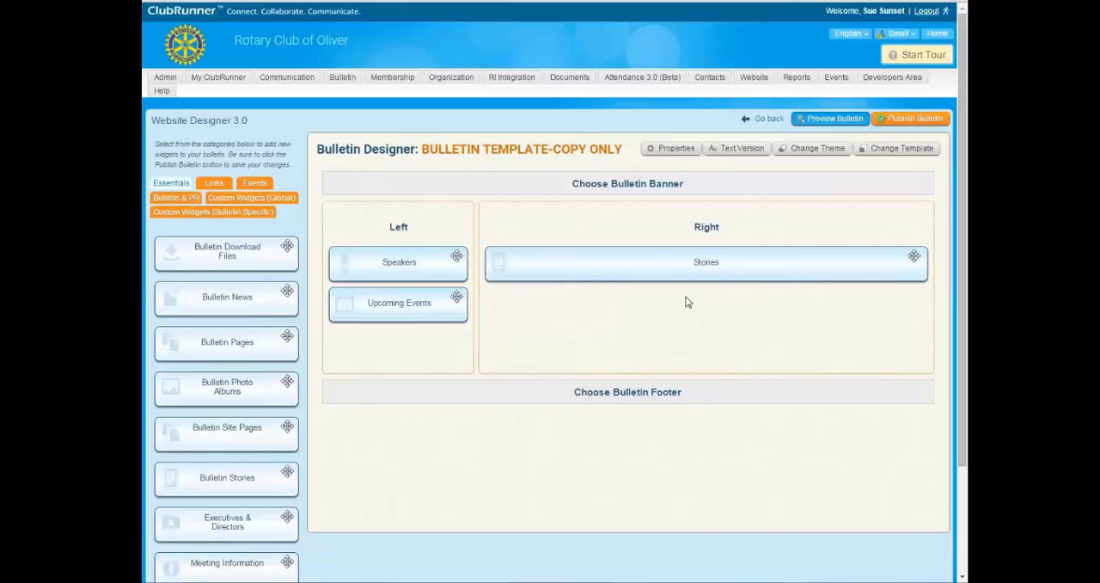
Remove the Stories widget from the Right column and add the Bulletin Stories widget back in the same place.
mouse_move(694, 267)
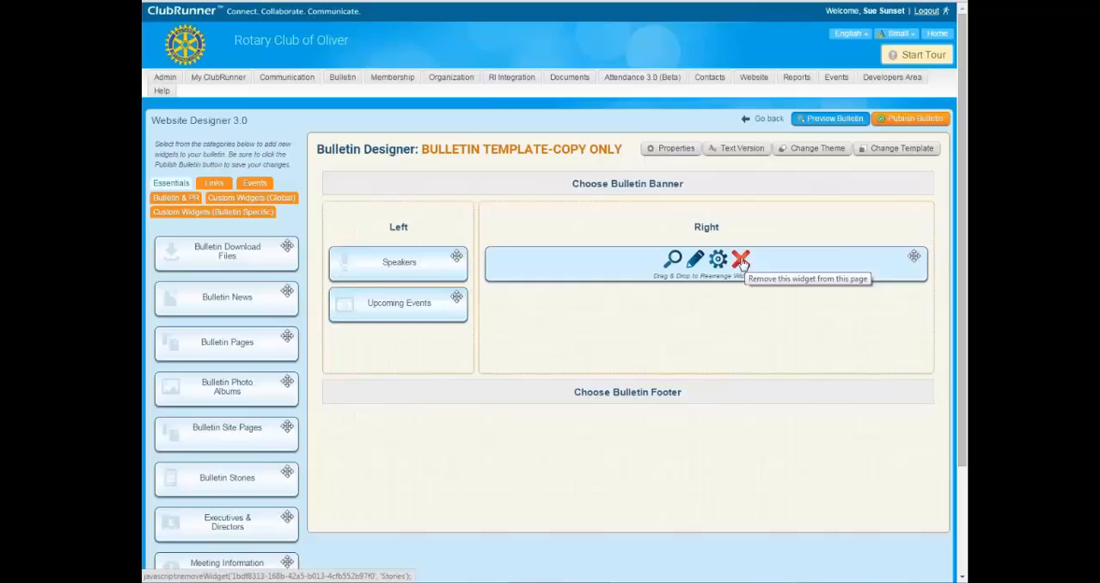
left_click(742, 261)
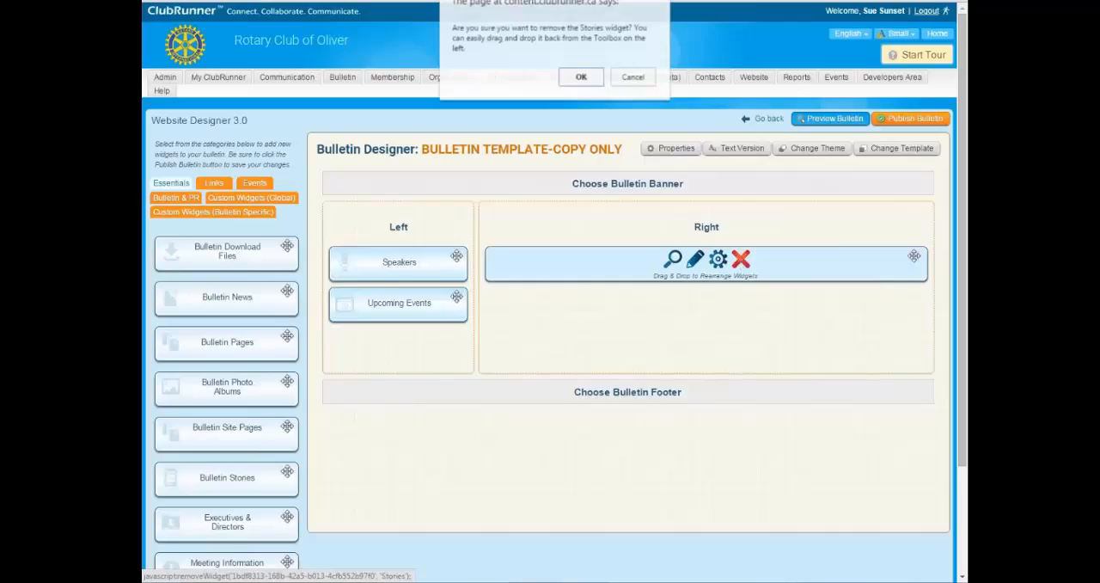
left_click(581, 78)
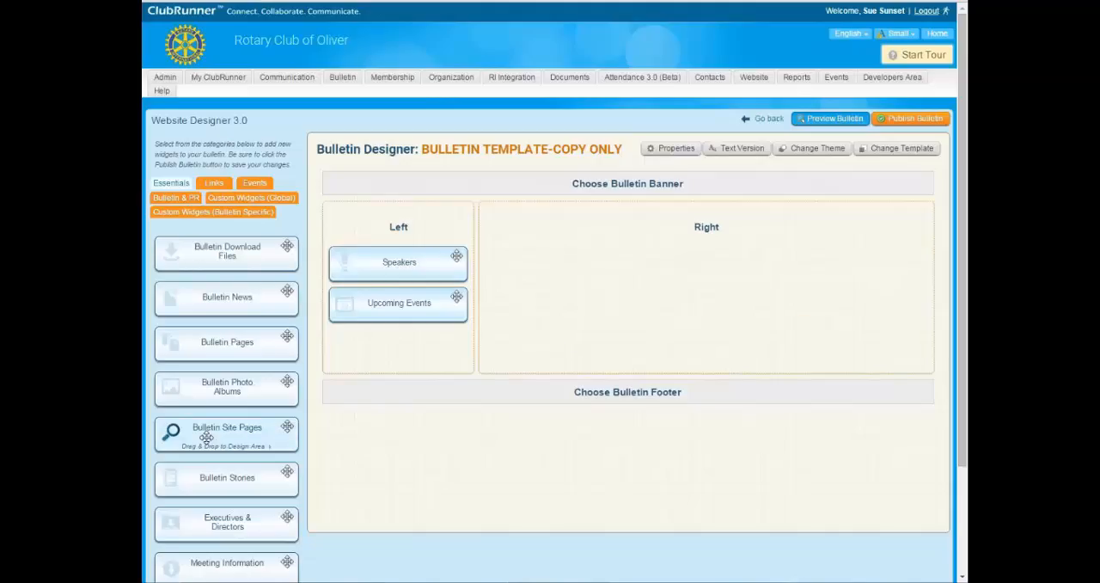
scroll(198, 438, "down", 1)
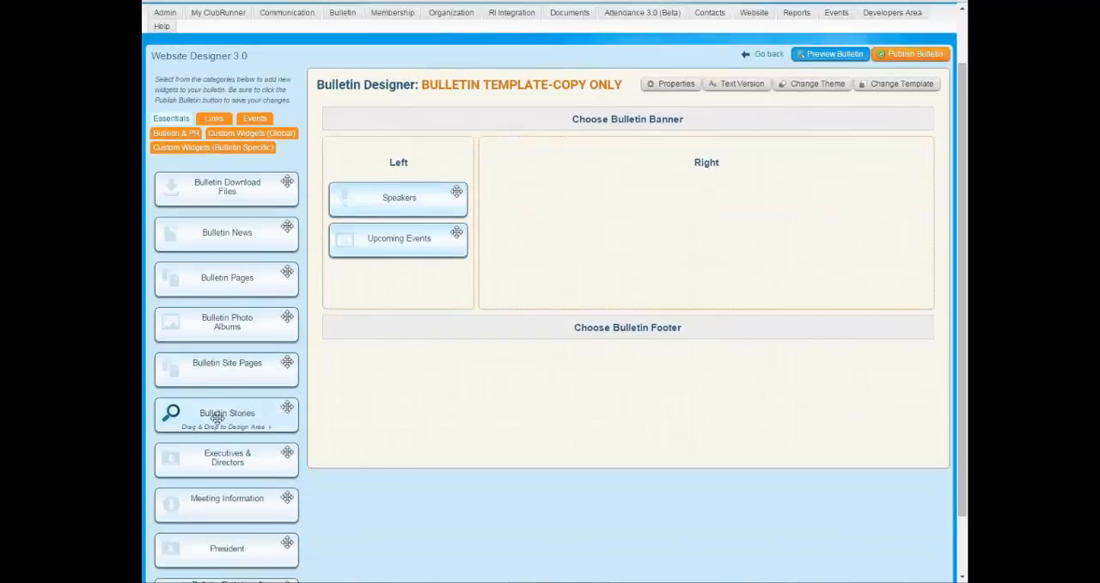
left_click_drag(216, 417, 643, 207)
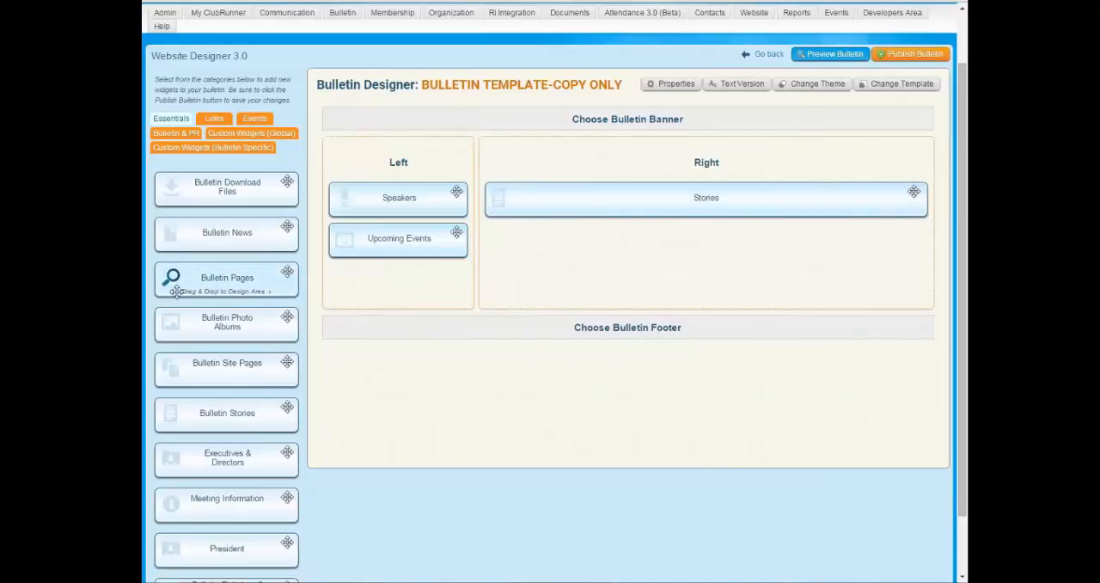
View the content editing page of the Stories widget and return to the Bulletin Designer.
scroll(699, 248, "up", 1)
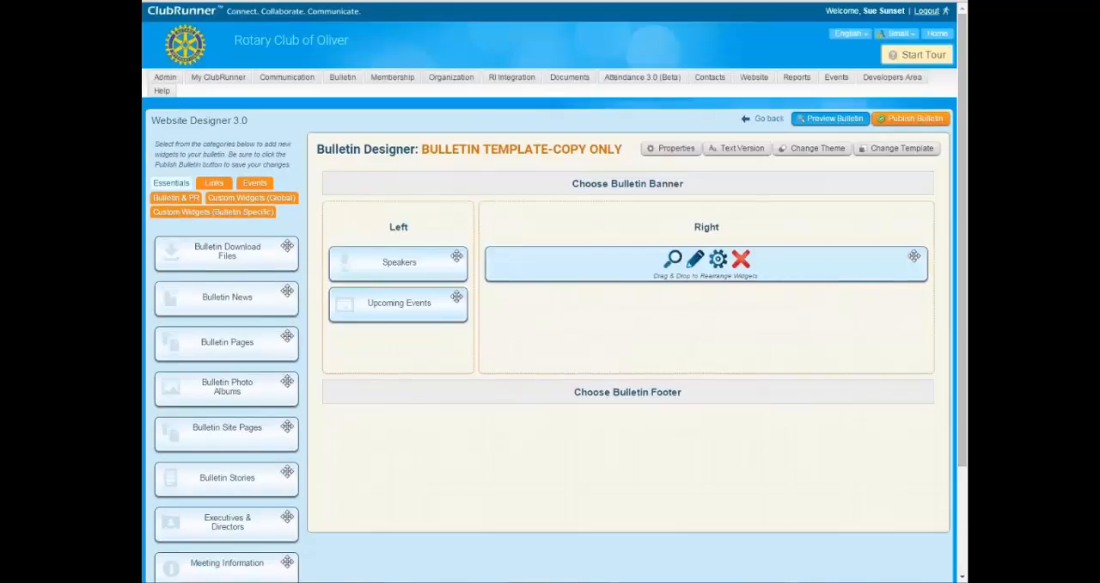
left_click(694, 260)
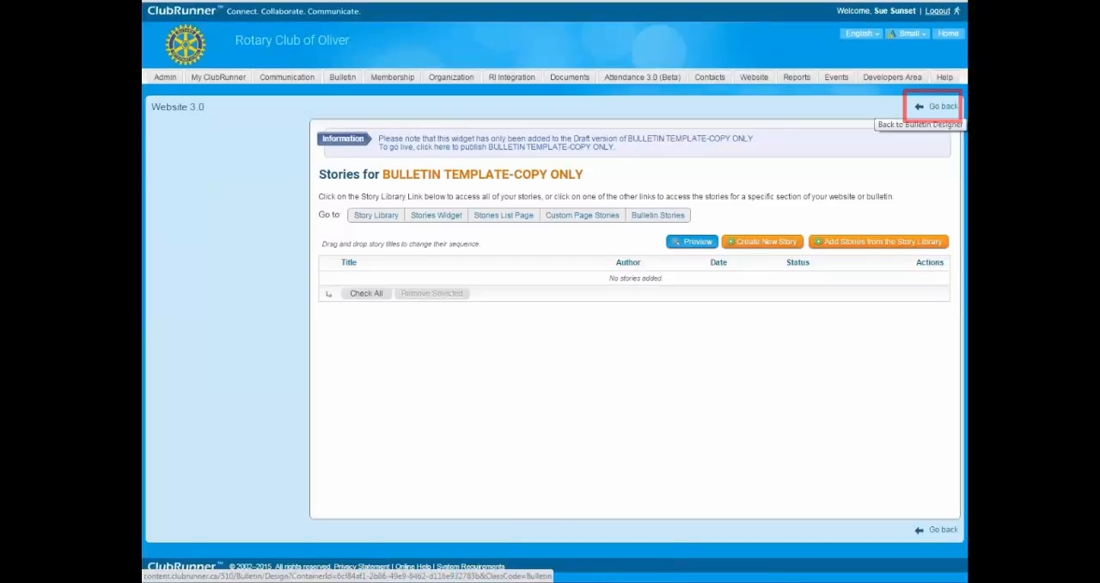
left_click(937, 107)
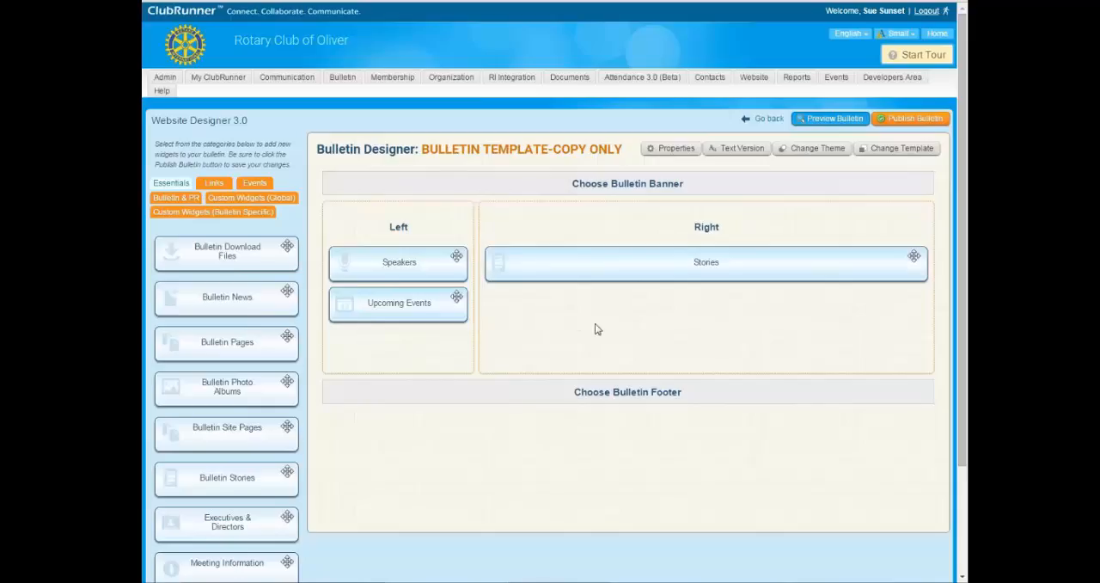
Look through the existing bulletin footers and start a new footer titled "Template Footer".
left_click(622, 395)
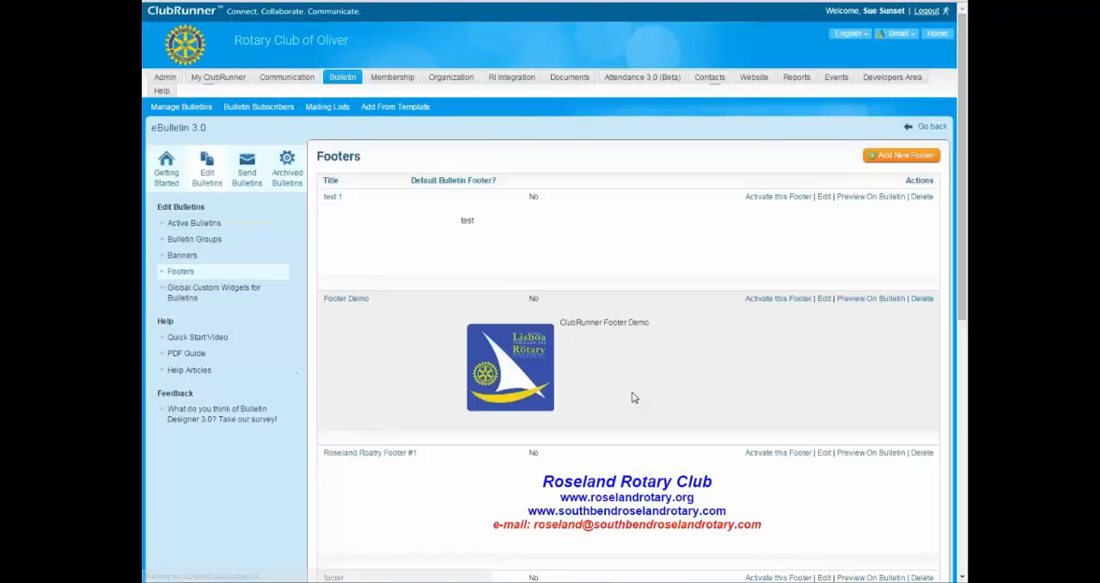
scroll(630, 394, "down", 2)
scroll(661, 420, "up", 2)
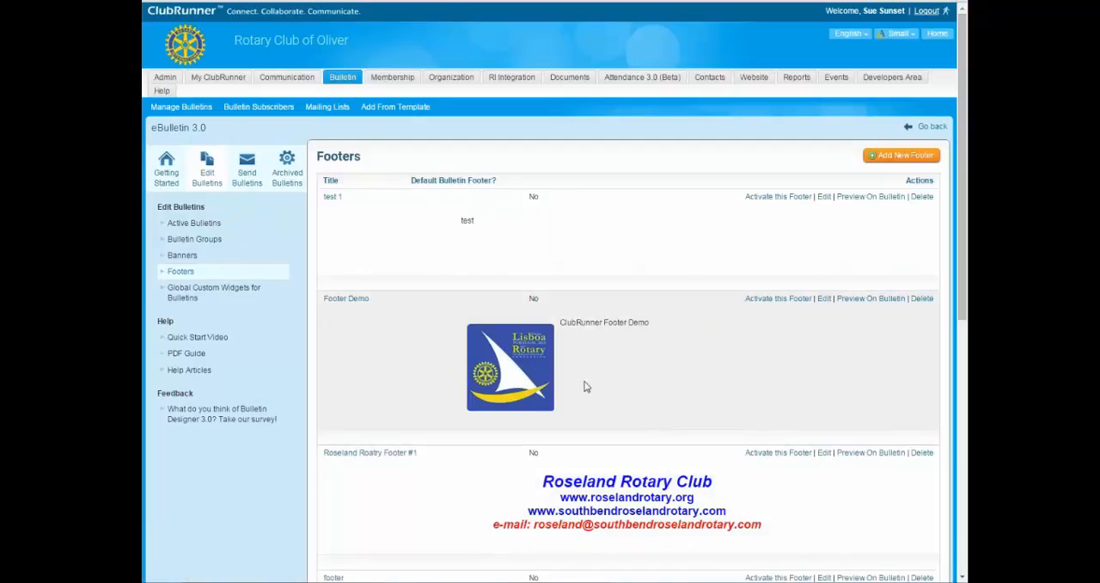
scroll(593, 404, "down", 6)
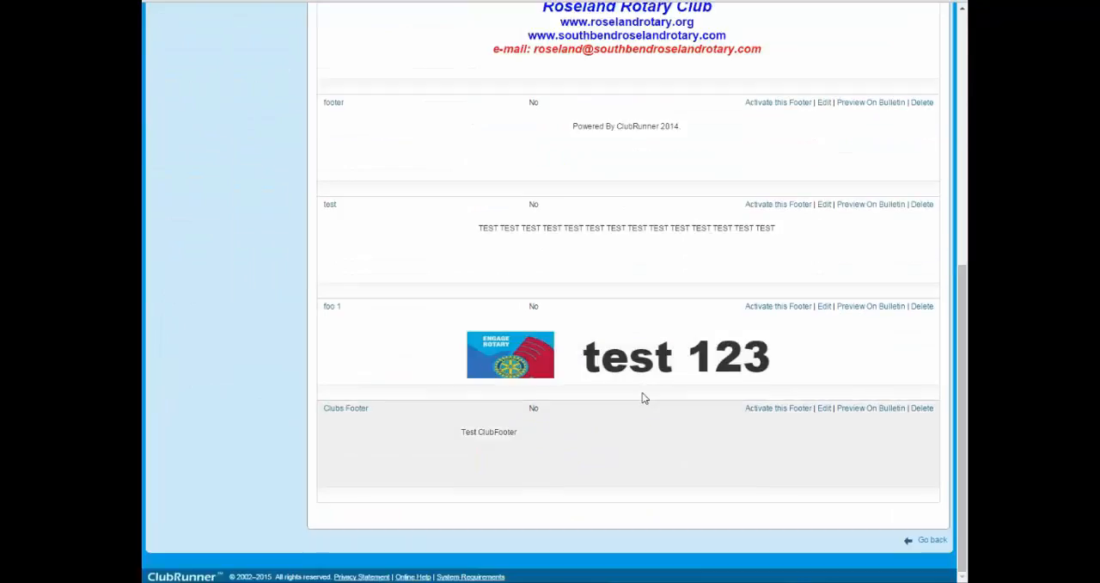
scroll(687, 398, "up", 4)
scroll(744, 396, "up", 2)
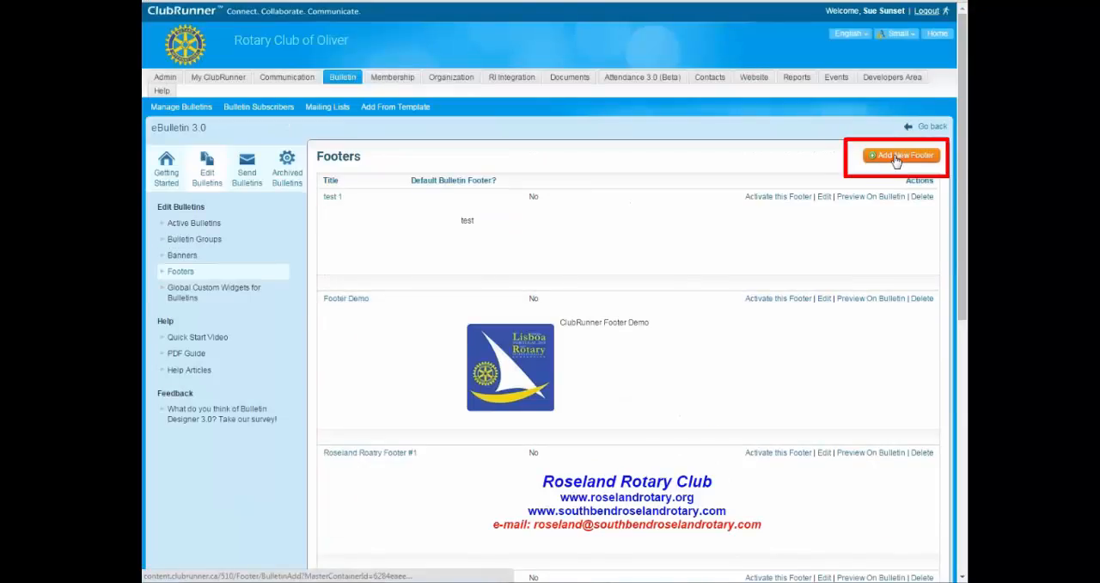
left_click(901, 156)
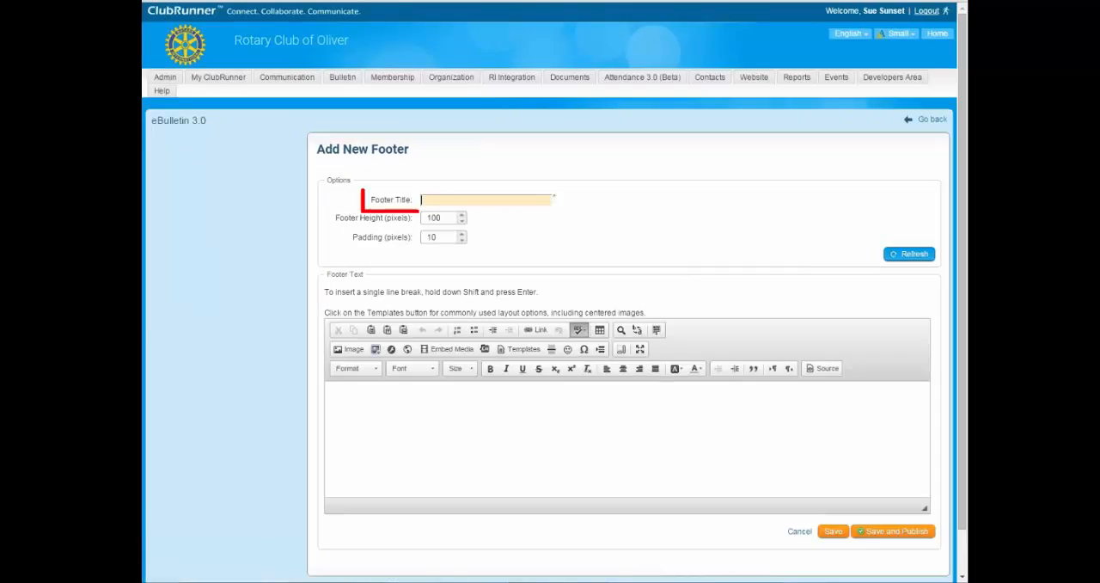
type("Template Footer")
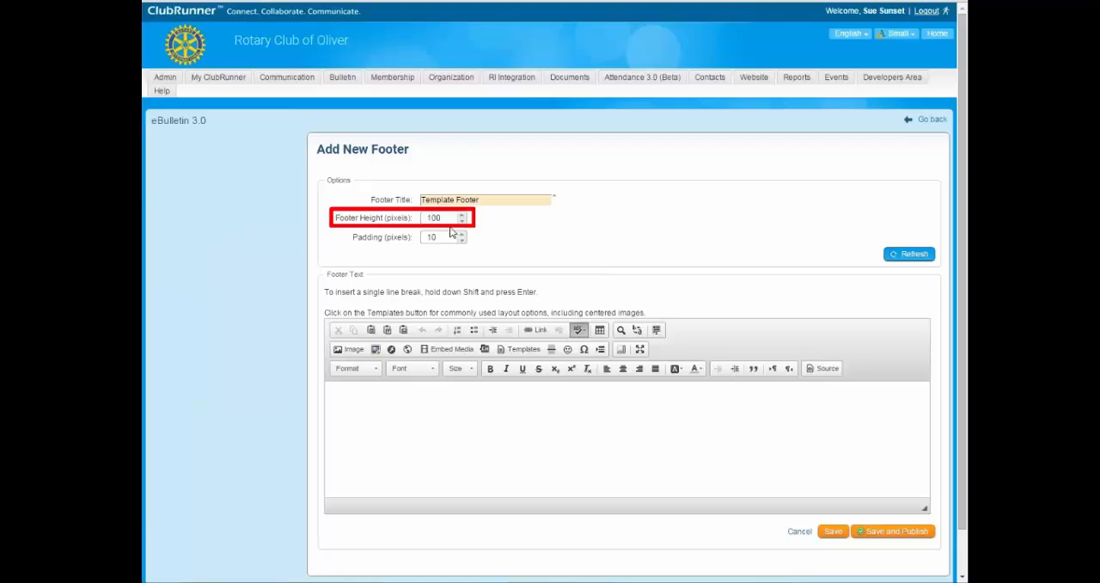
Enter "Thank you for viewing our Club Bulletin." as the footer text and centre it.
left_click(622, 432)
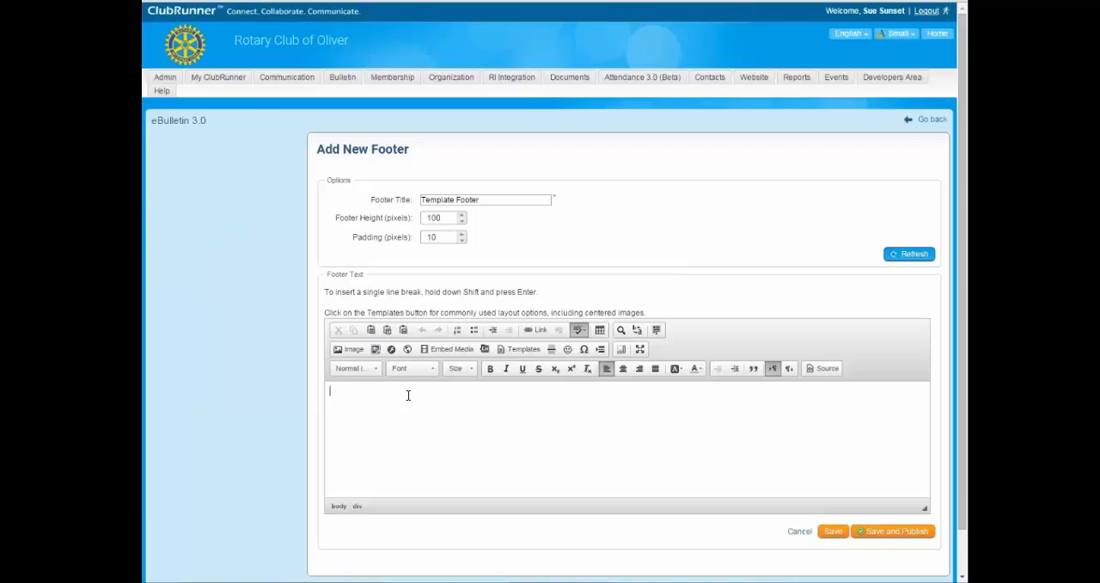
type("hank you for viewing our Club Bulletin.")
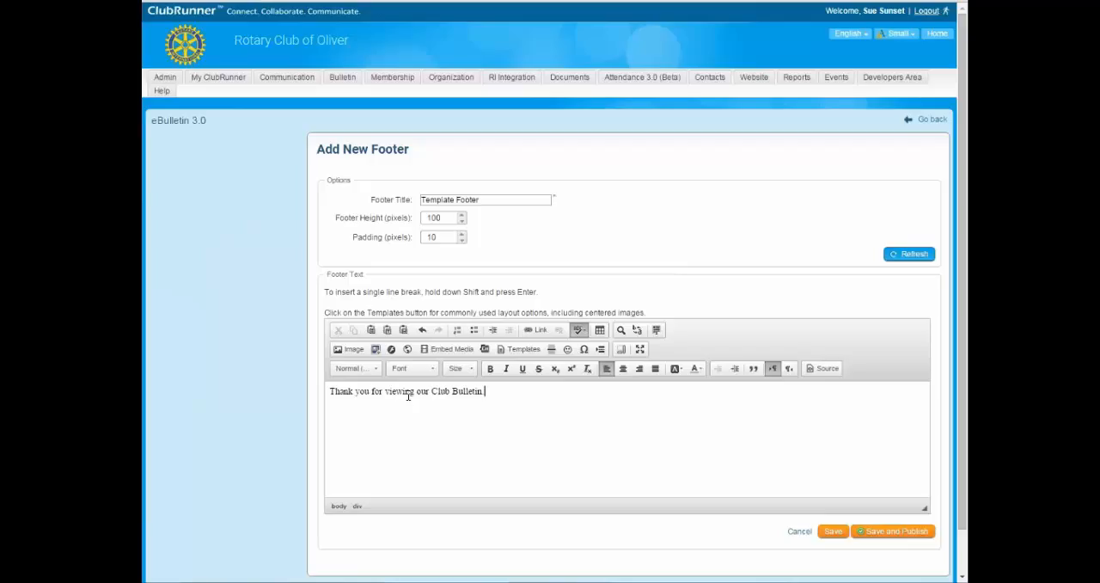
left_click_drag(500, 388, 328, 391)
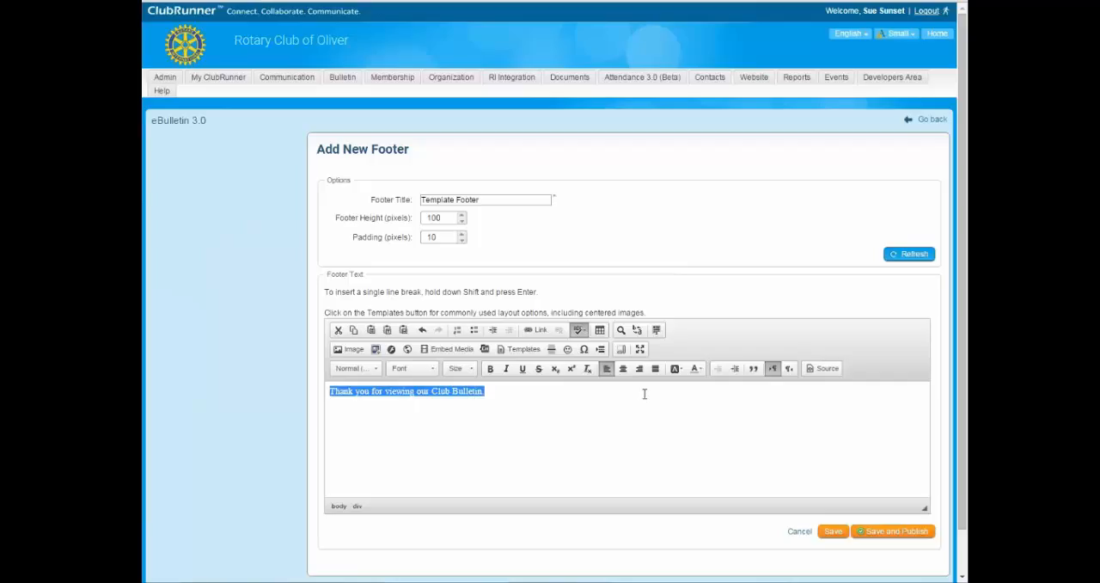
left_click(623, 370)
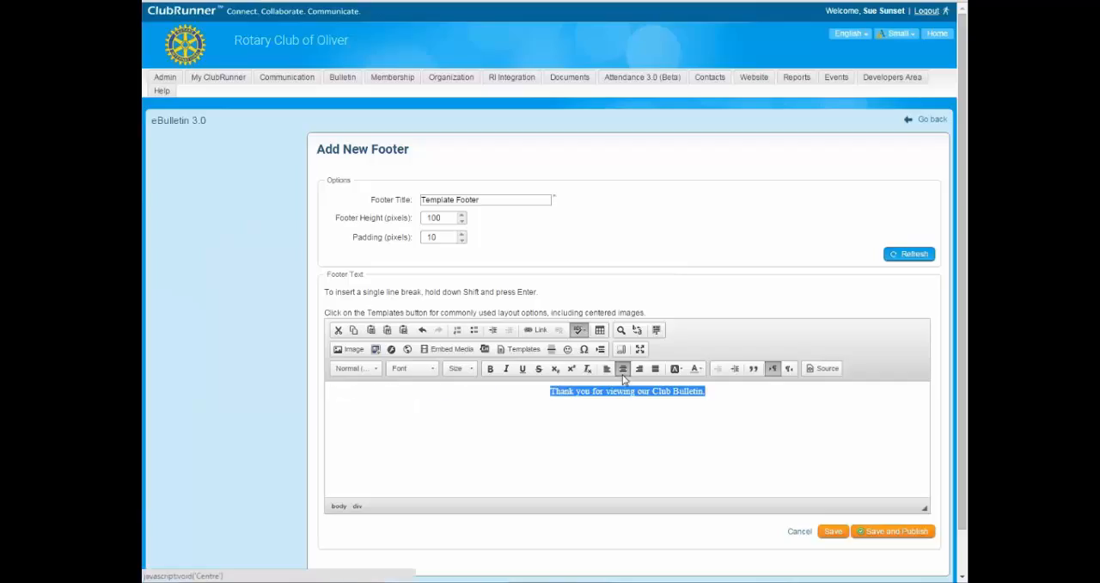
Make the footer text bold, add a dashed line above it and refresh the footer preview.
left_click(489, 369)
left_click(538, 393)
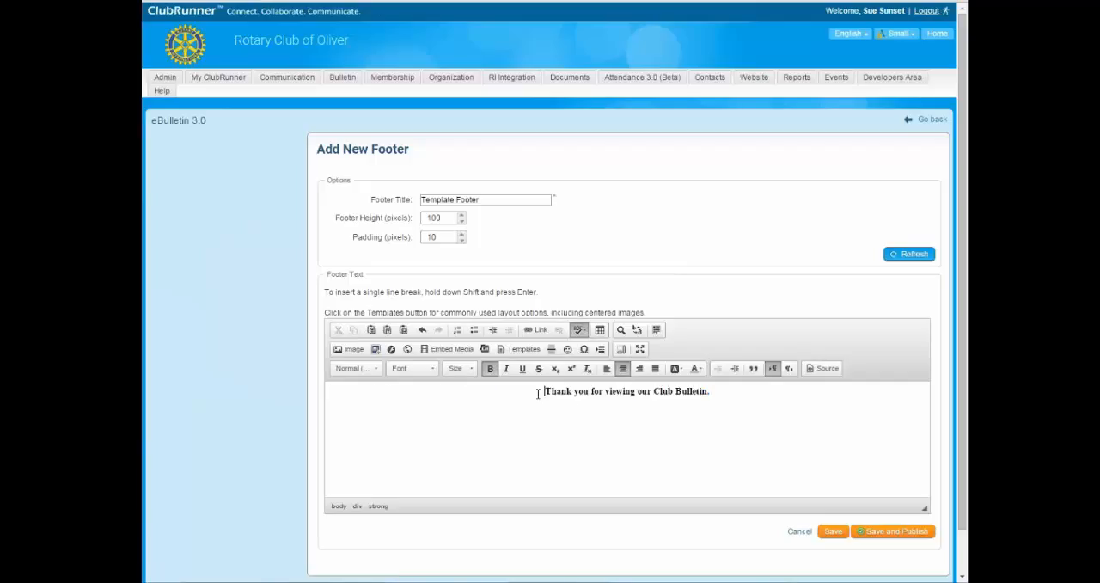
left_click_drag(545, 391, 569, 391)
left_click(517, 397)
key("Return")
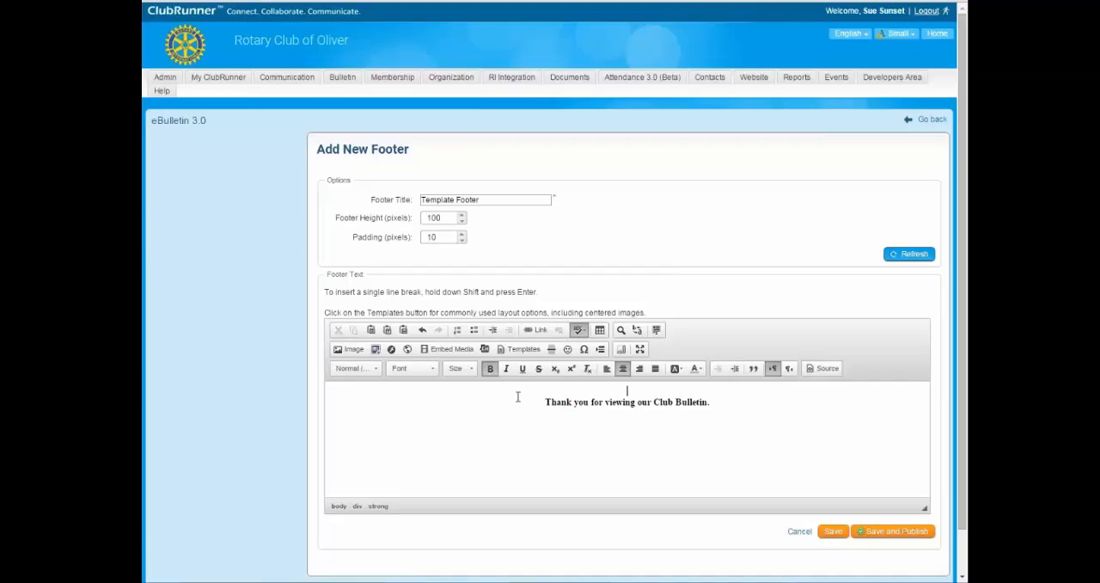
key("ctrl+b")
key("ctrl+b")
left_click(914, 254)
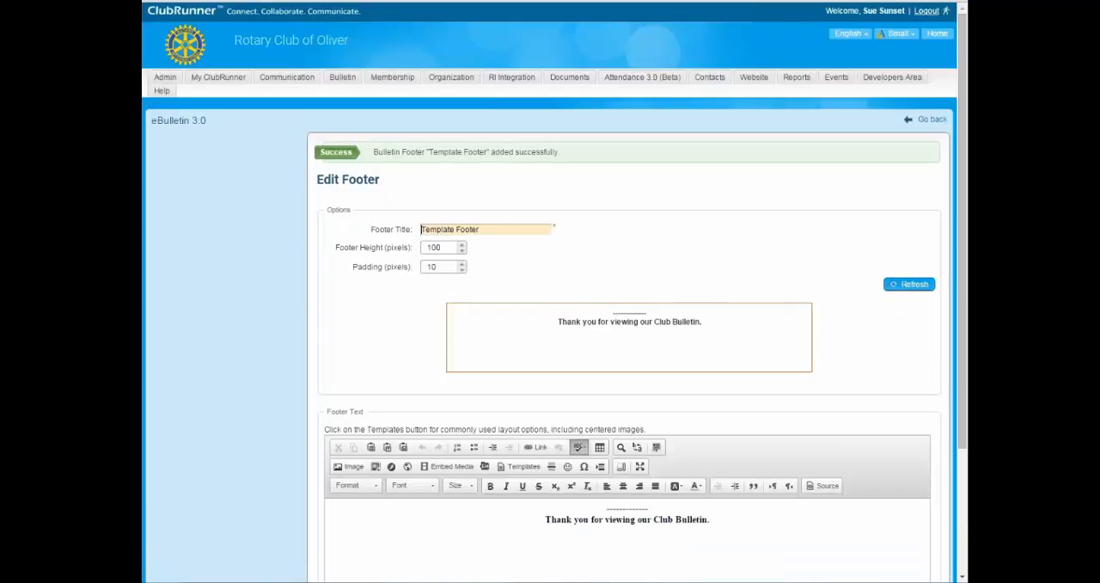
Set the footer height to 40 pixels, refresh the footer and review its preview.
scroll(658, 385, "down", 3)
left_click(646, 419)
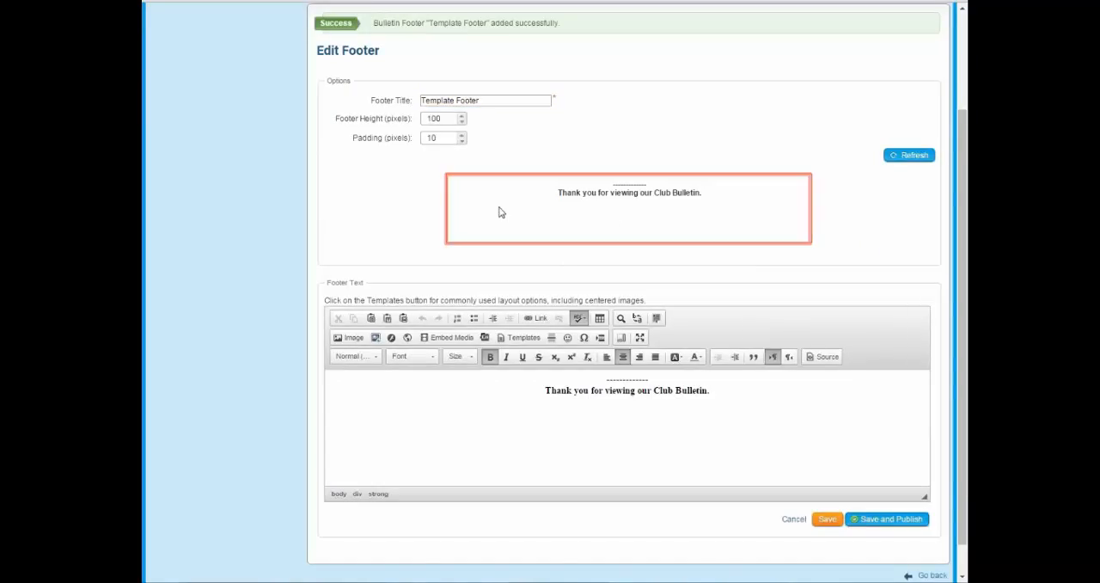
scroll(739, 207, "up", 2)
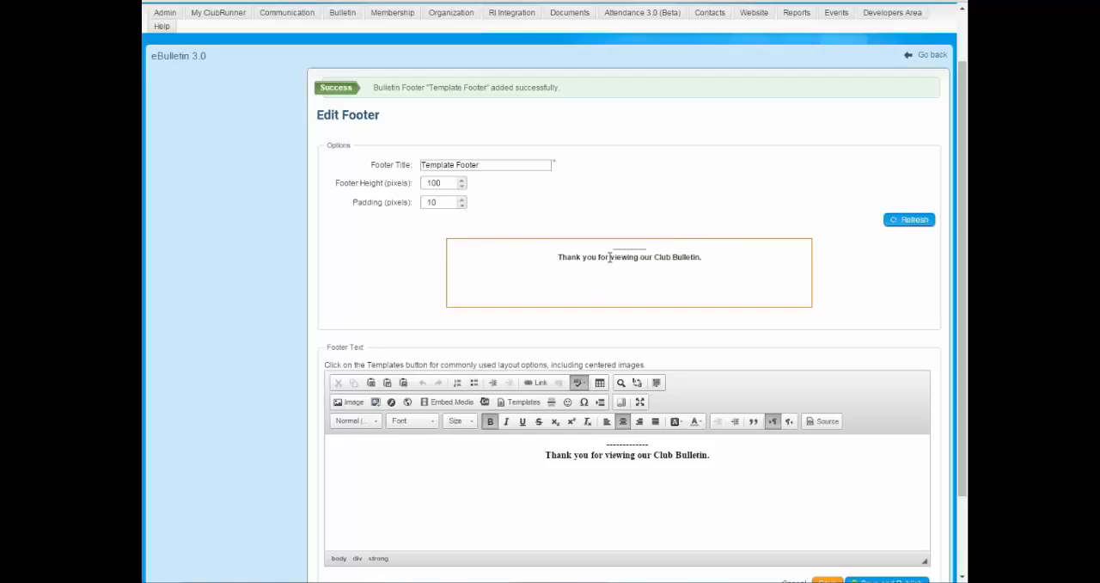
double_click(443, 183)
type("40")
left_click(911, 222)
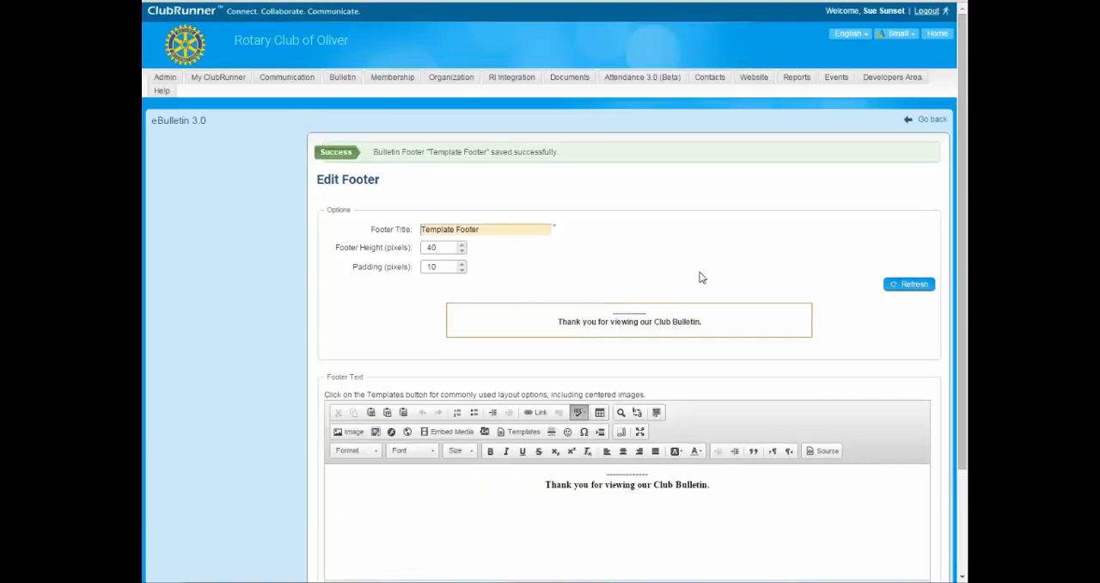
scroll(712, 275, "down", 2)
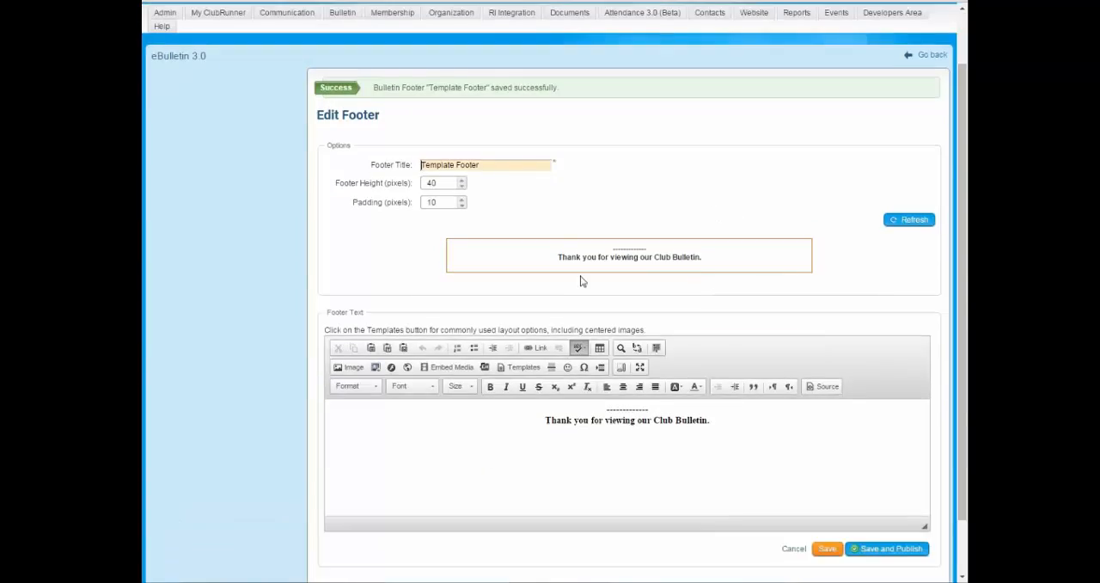
scroll(585, 258, "up", 2)
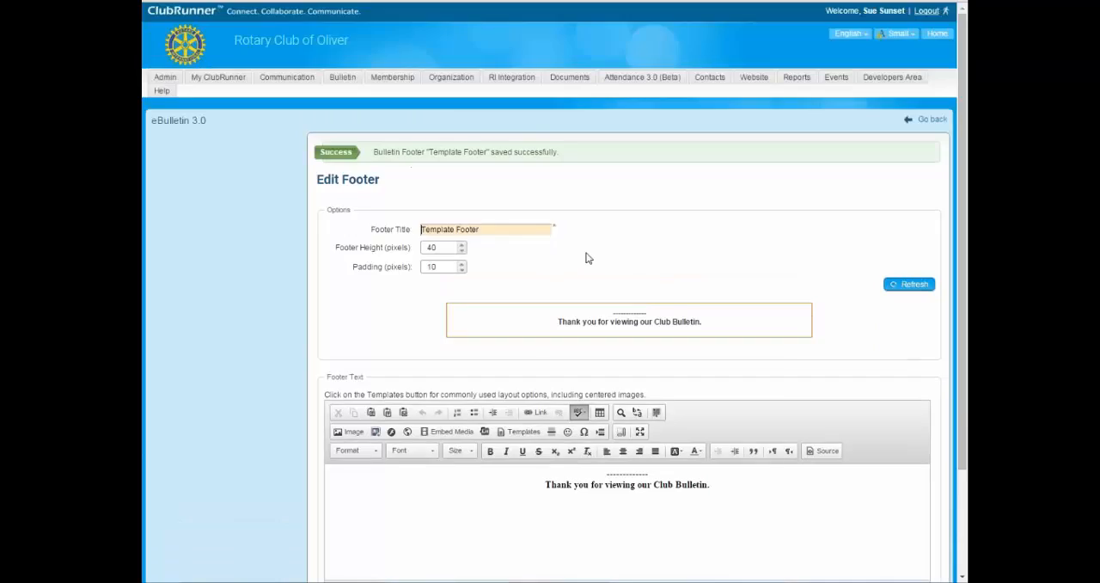
left_click(543, 485)
scroll(533, 430, "down", 3)
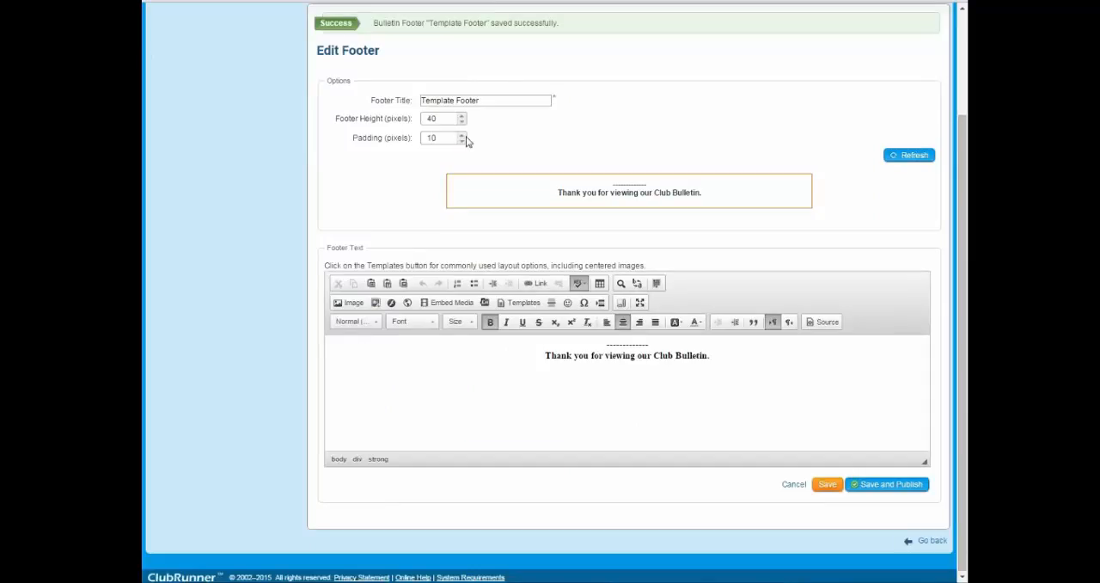
scroll(777, 219, "up", 3)
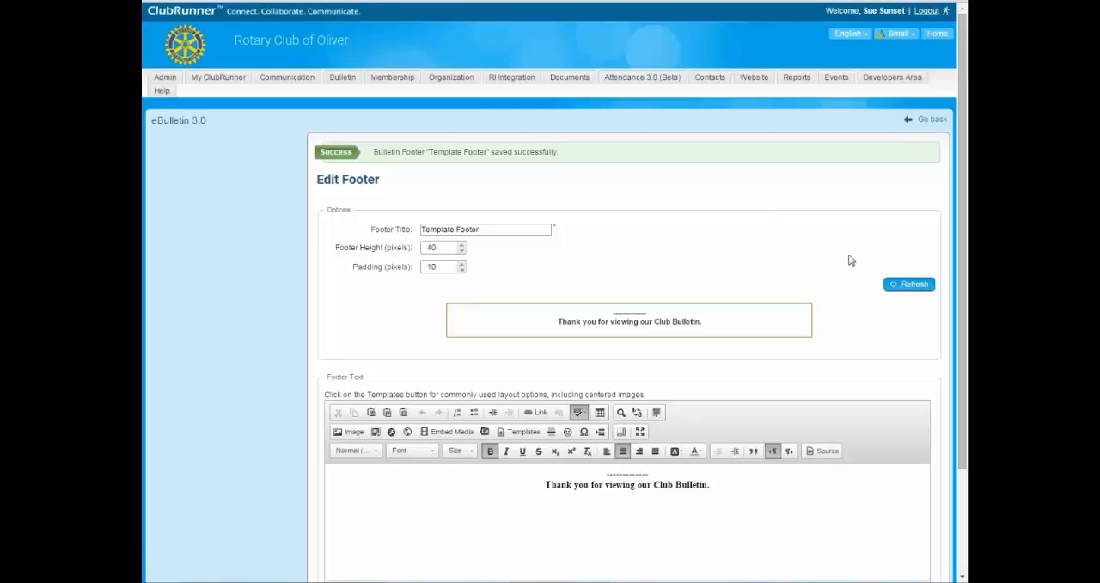
Return to the footer list and look through the existing bulletin footers for the new one.
left_click(933, 121)
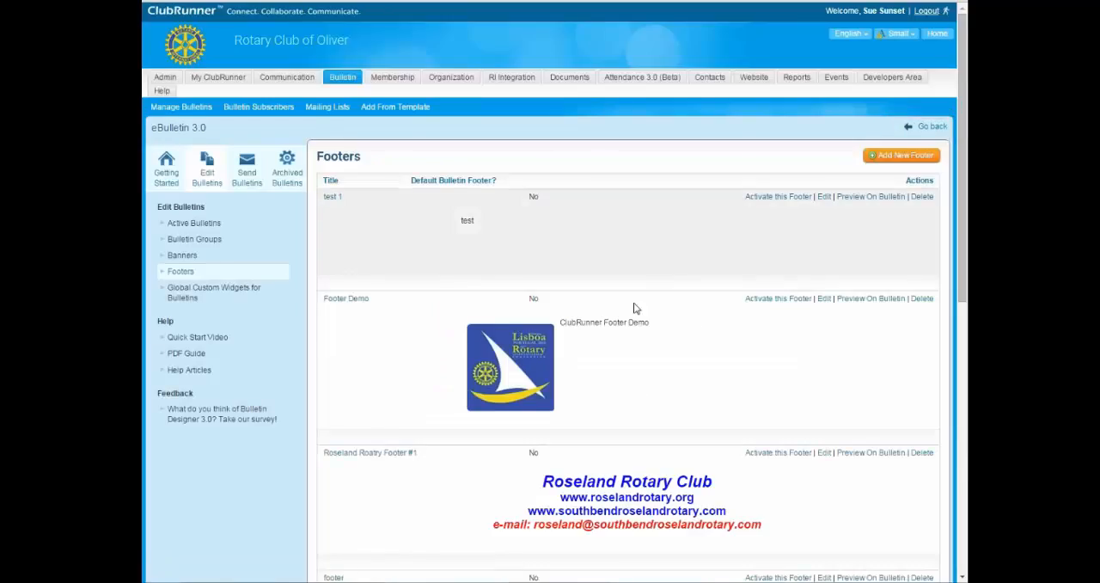
scroll(705, 271, "down", 3)
scroll(662, 275, "up", 3)
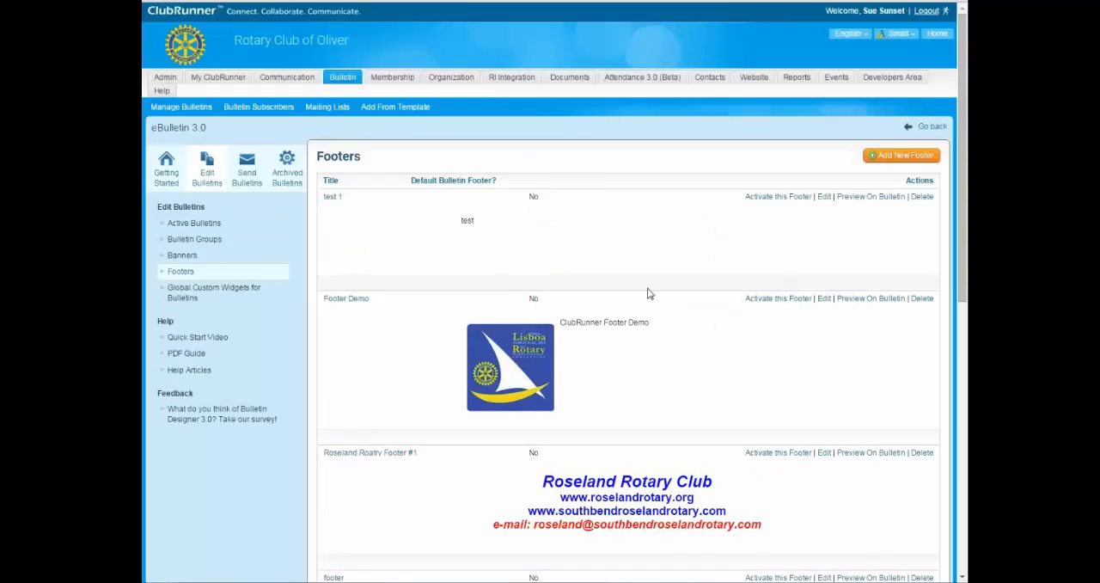
scroll(670, 282, "down", 6)
scroll(670, 315, "up", 6)
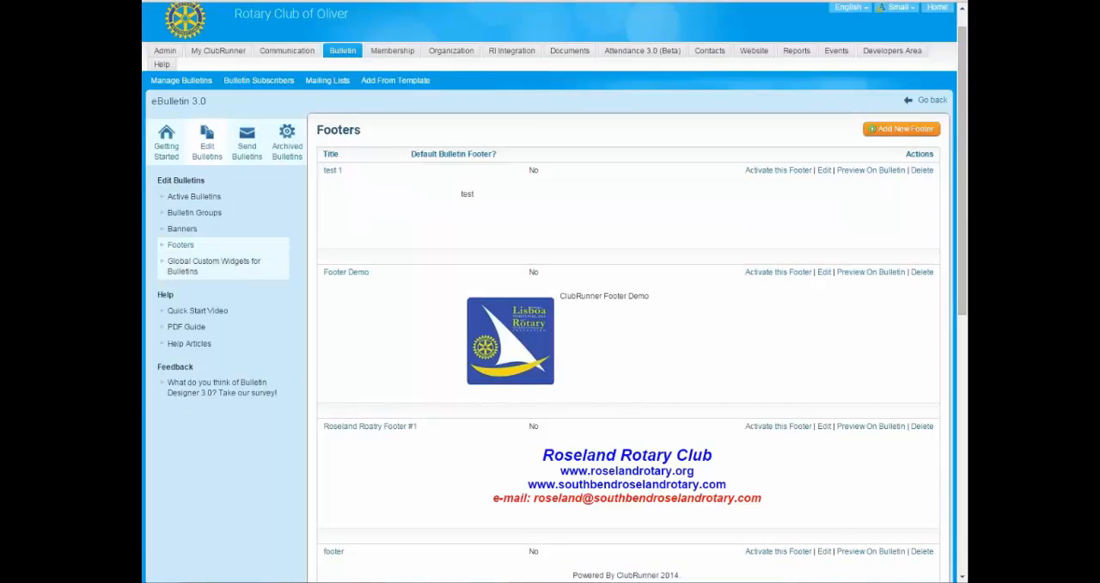
scroll(641, 275, "down", 1)
scroll(582, 247, "up", 2)
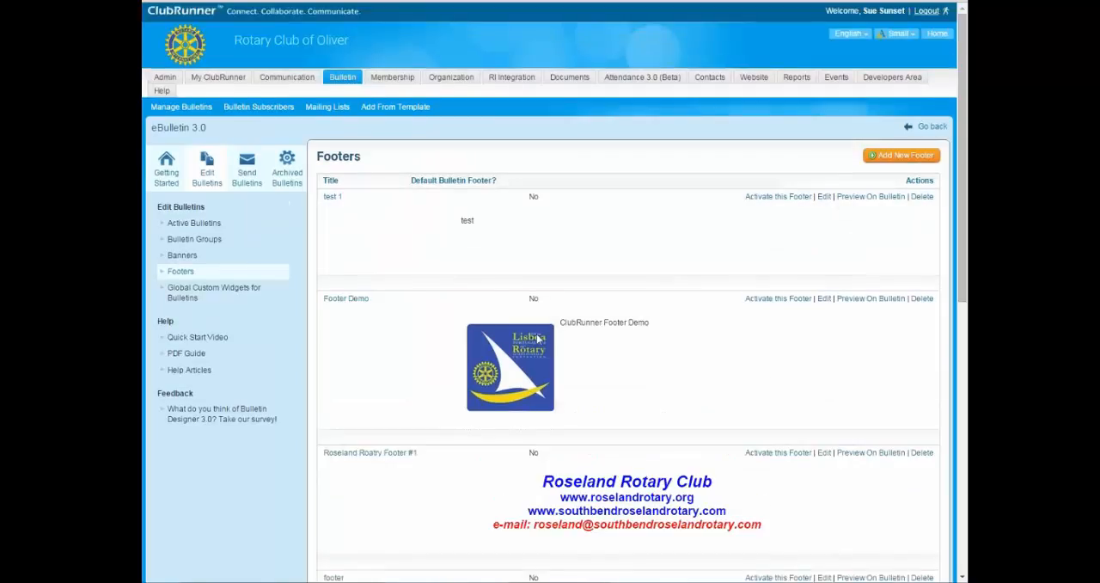
scroll(583, 248, "down", 6)
scroll(581, 361, "up", 7)
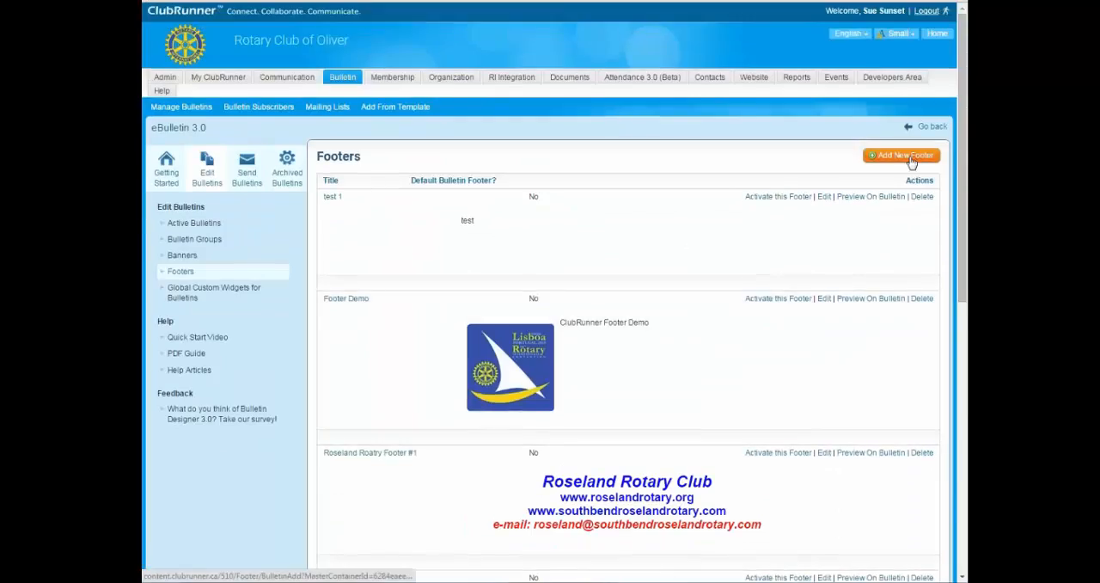
Start another new footer titled "Template Footer" with a height of 40 pixels.
left_click(909, 162)
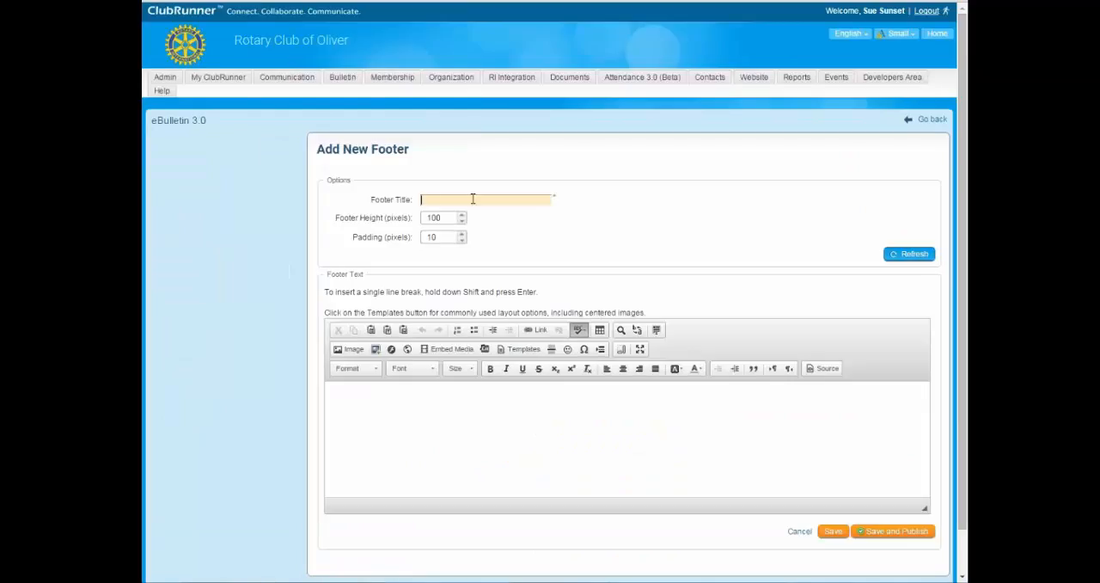
type("Template")
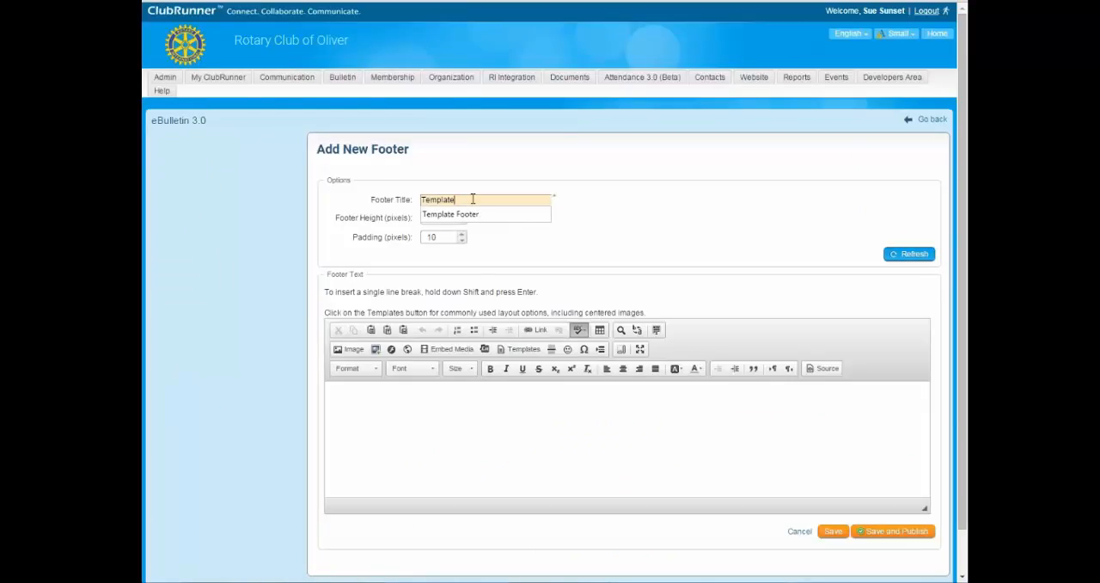
key("Down")
key("Tab")
type("40")
Enter a dashed line above "Thank you for viewing our Club Bulletin", centre and bold the text, and save and publish the footer.
left_click(457, 437)
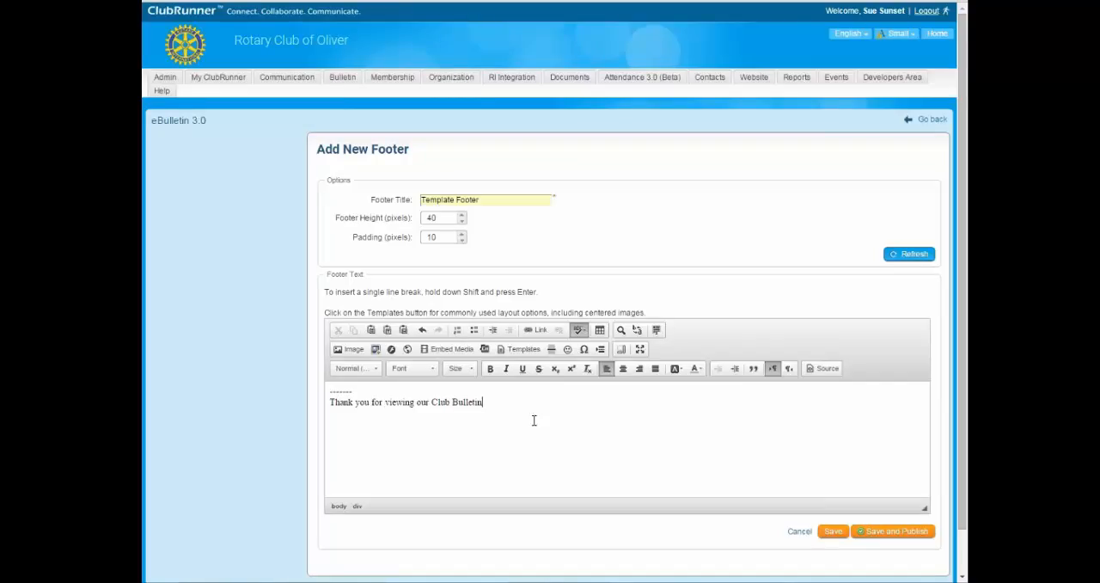
key("ctrl+a")
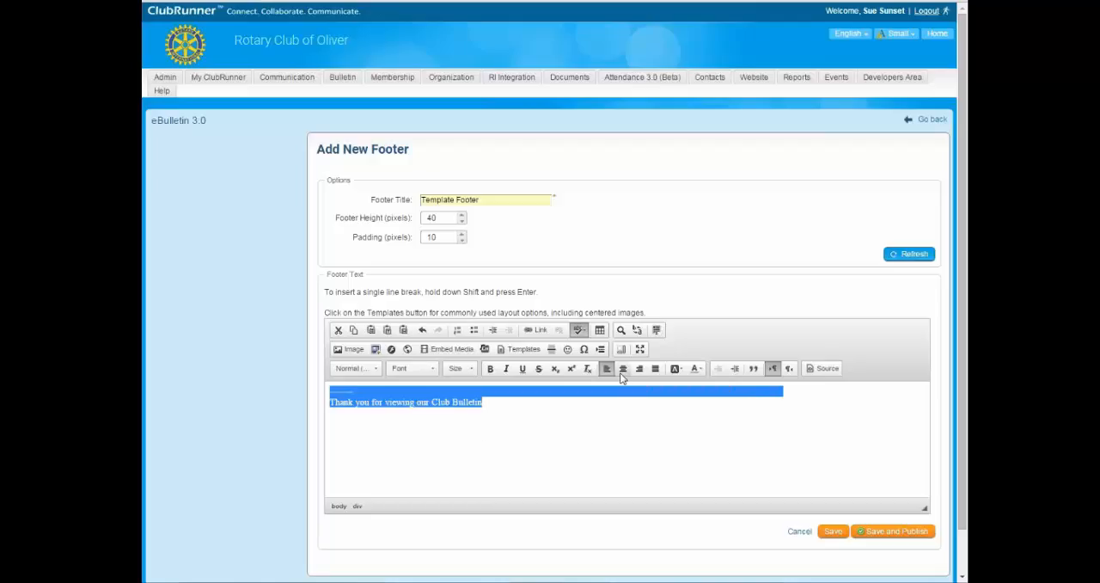
left_click(622, 367)
left_click(490, 368)
left_click(883, 485)
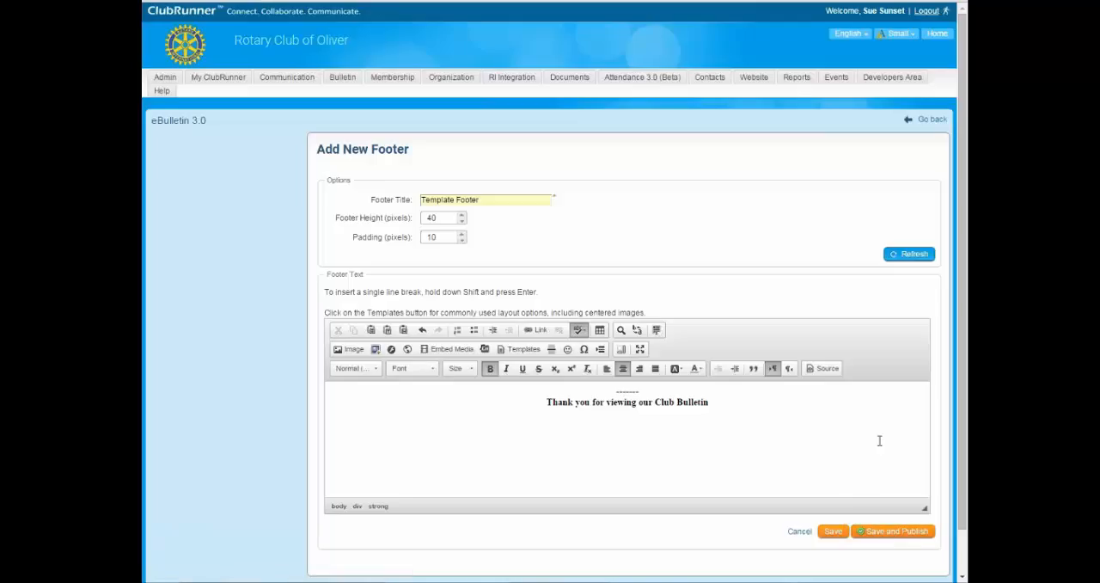
left_click(896, 534)
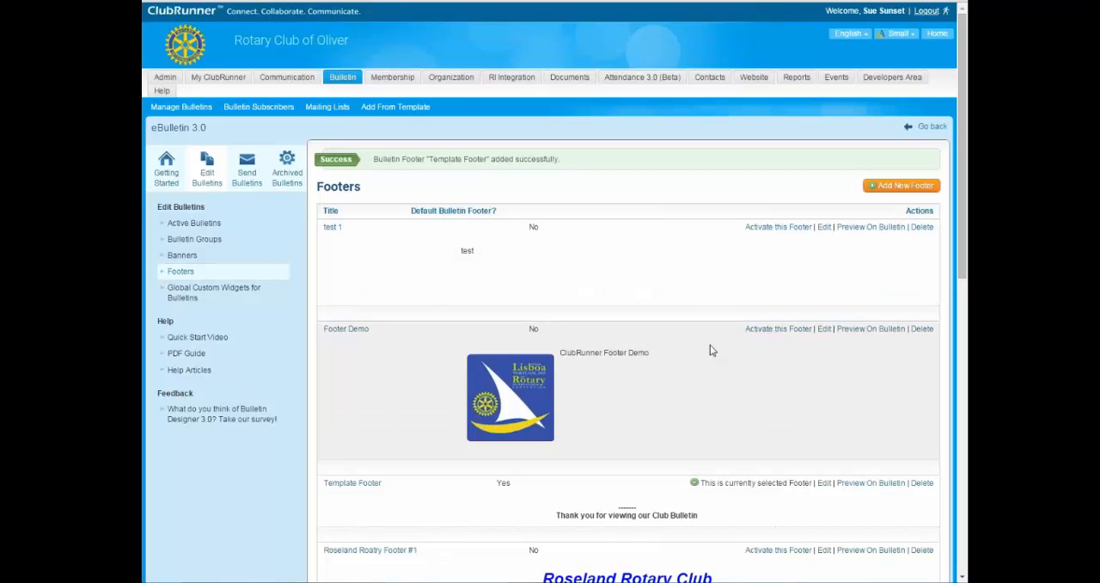
Look through the footer list to check which footer is currently selected for the bulletin.
scroll(670, 309, "down", 8)
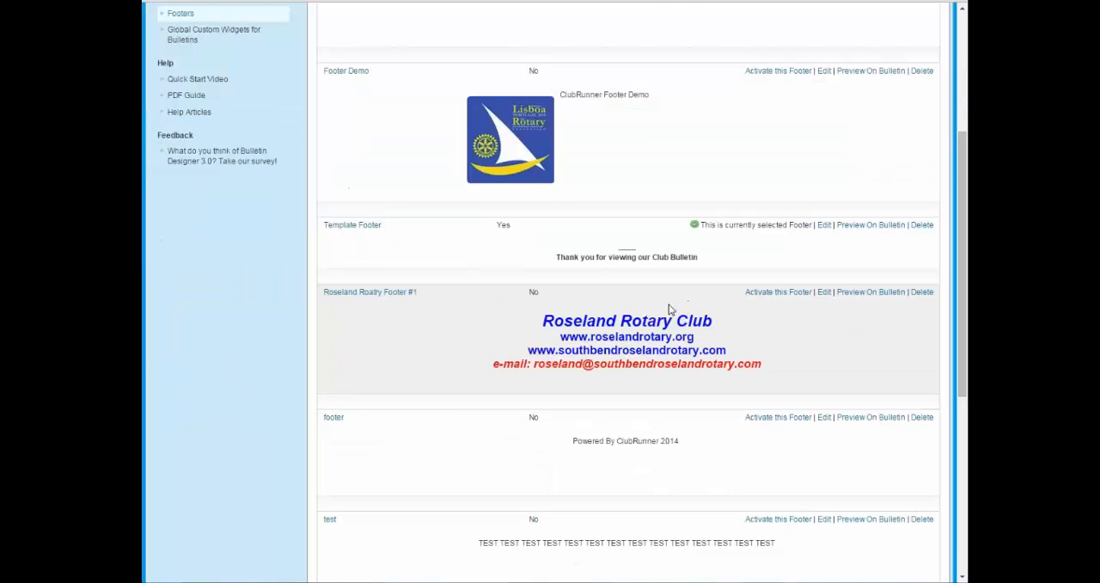
scroll(664, 312, "up", 10)
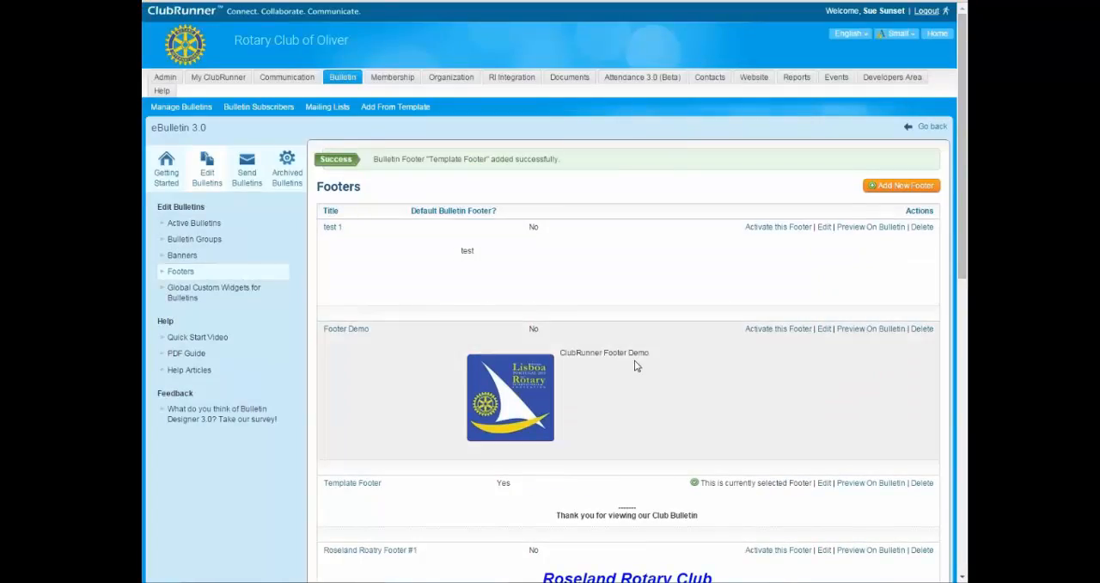
scroll(724, 363, "down", 3)
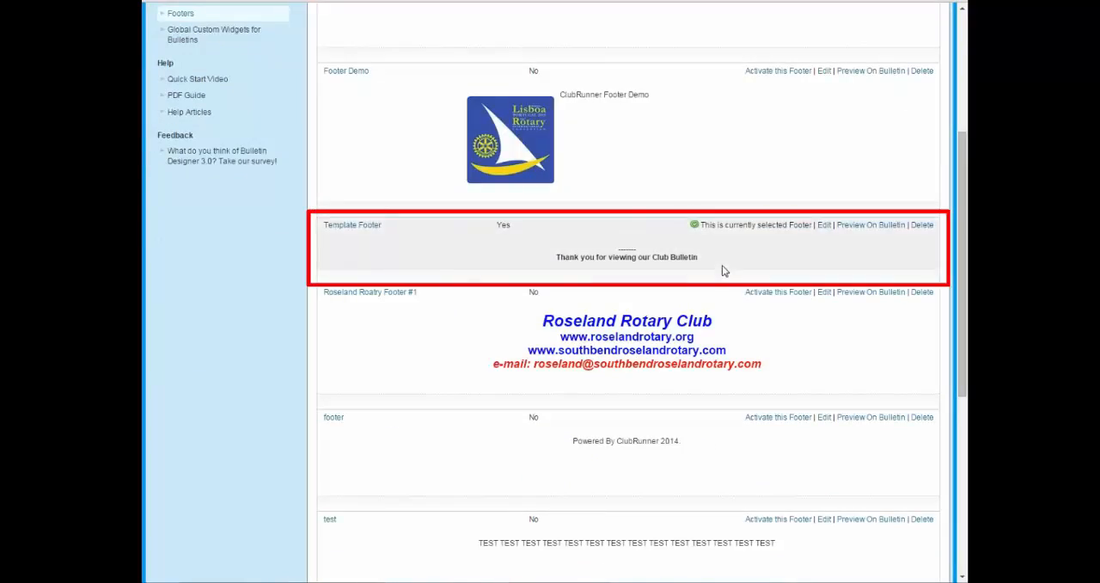
scroll(723, 271, "up", 1)
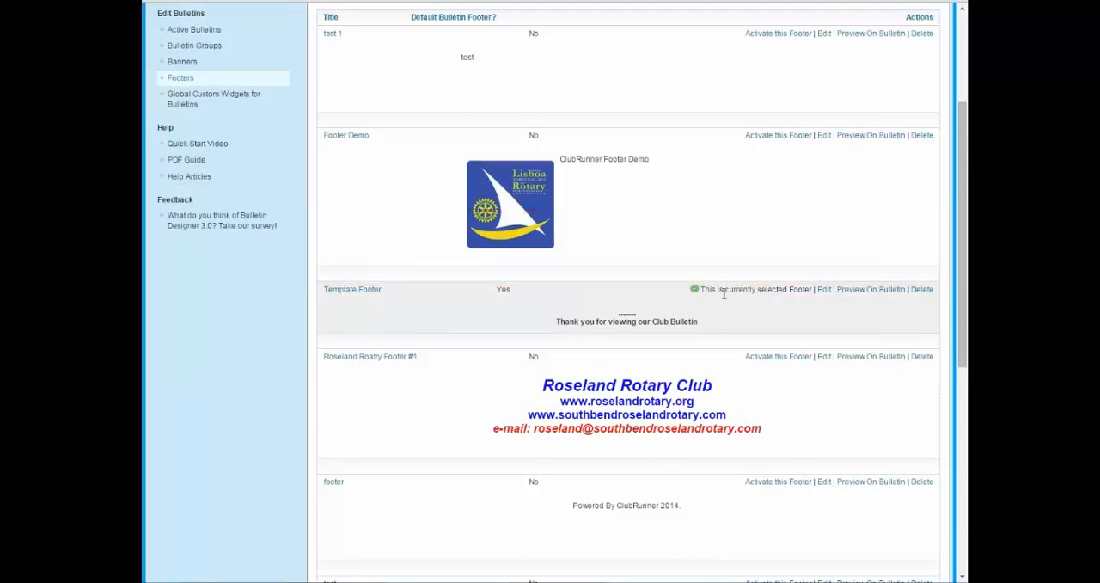
scroll(627, 283, "up", 3)
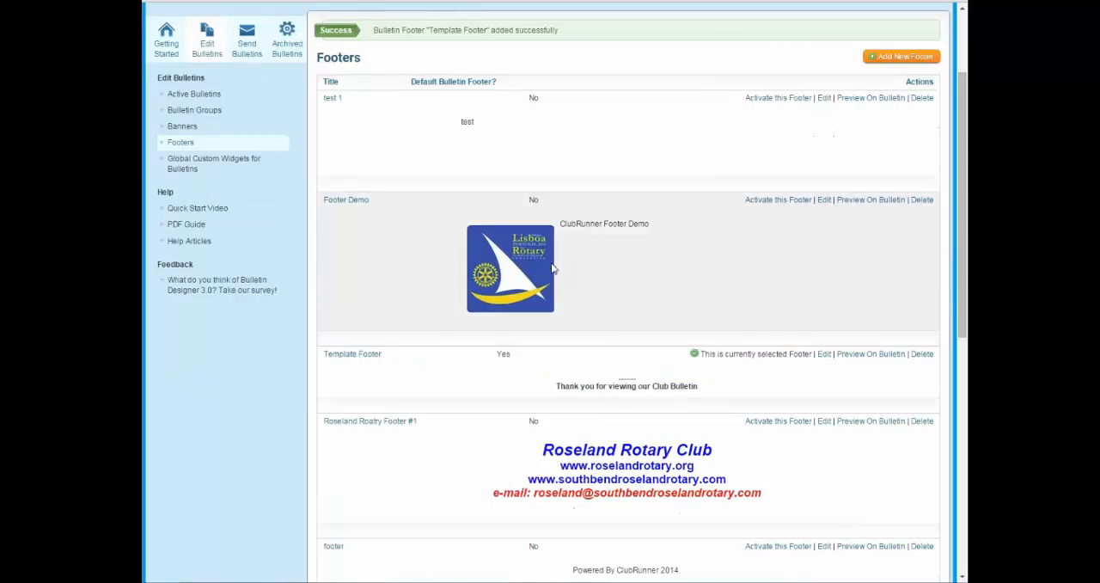
scroll(626, 285, "down", 10)
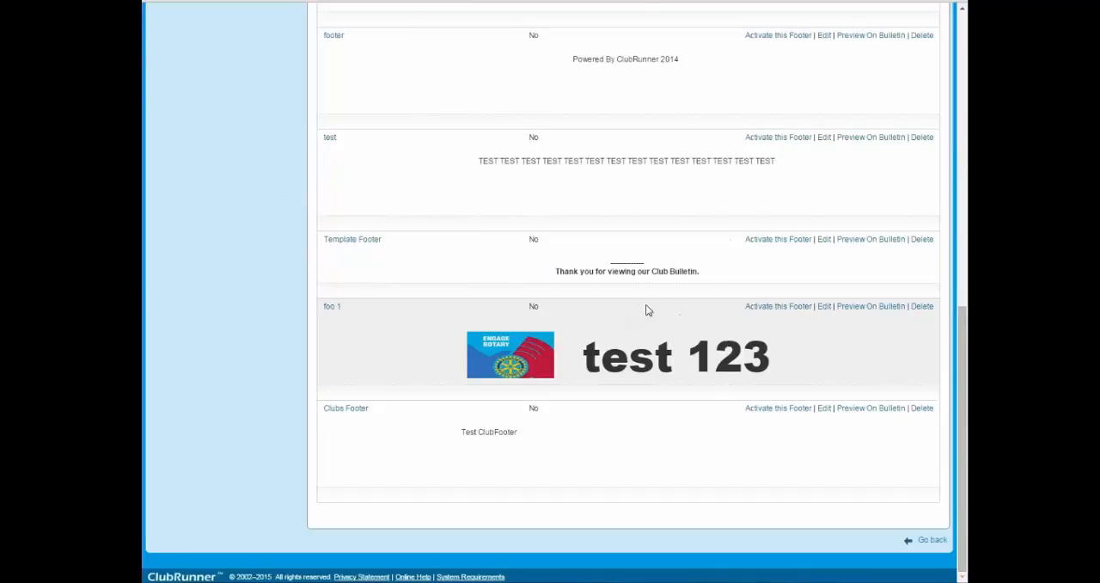
scroll(650, 309, "up", 9)
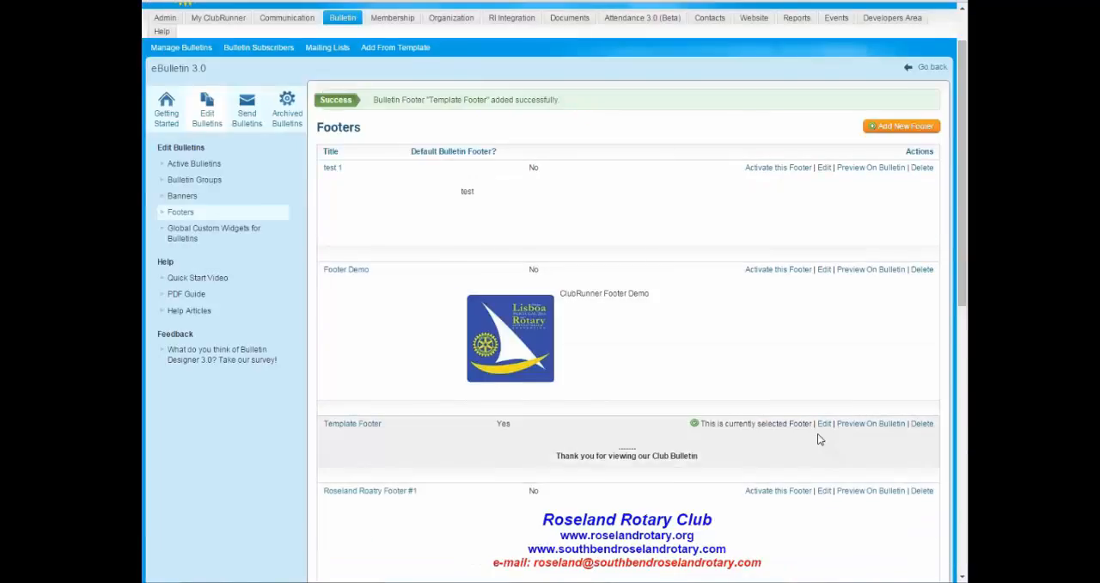
scroll(720, 259, "up", 1)
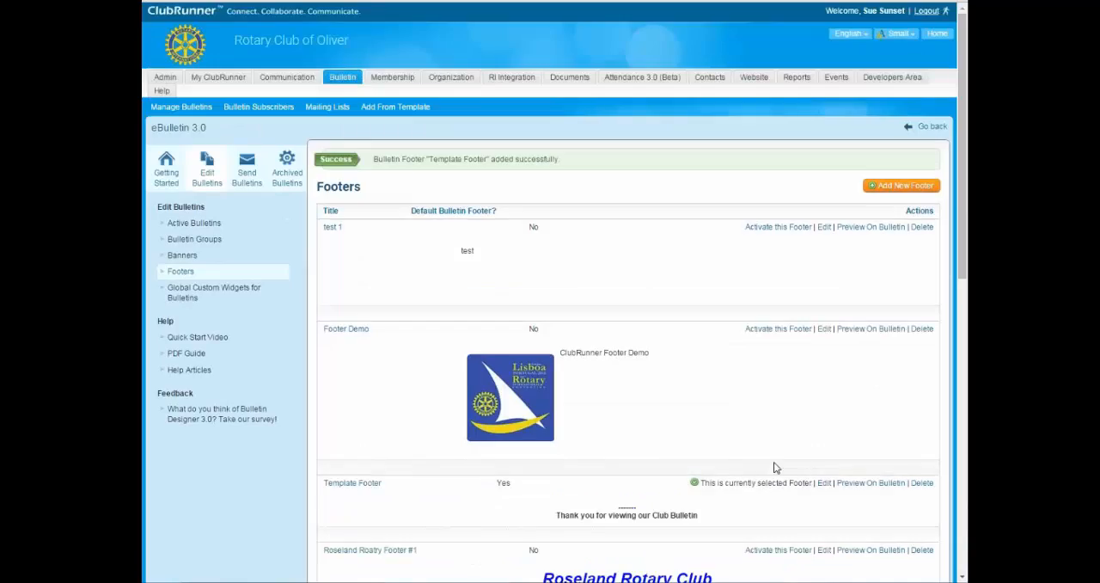
Return to the Bulletin Designer and open the preview of the bulletin template.
left_click(932, 127)
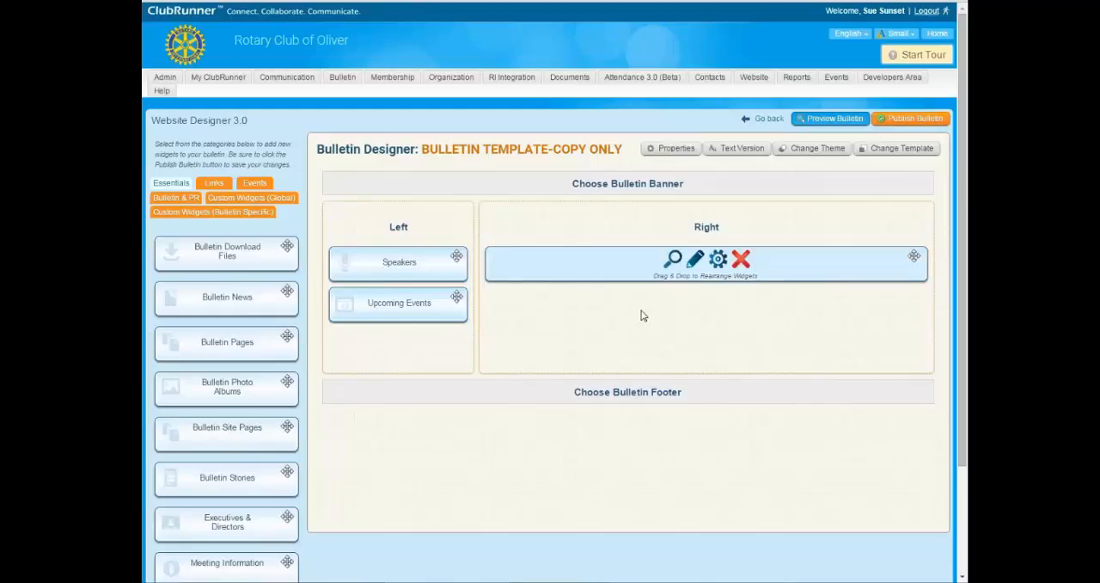
mouse_move(602, 254)
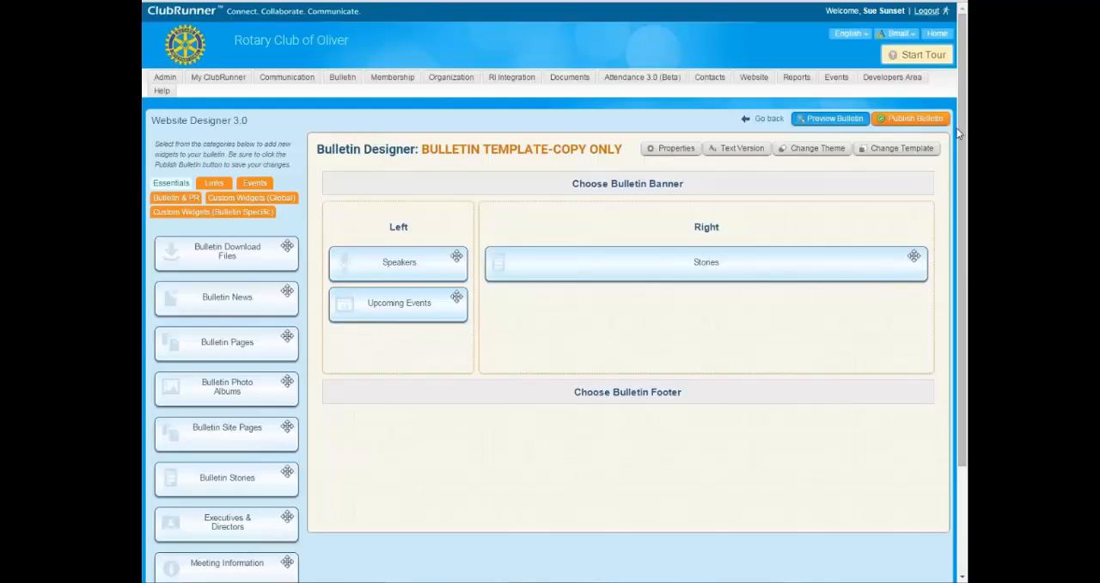
left_click(829, 123)
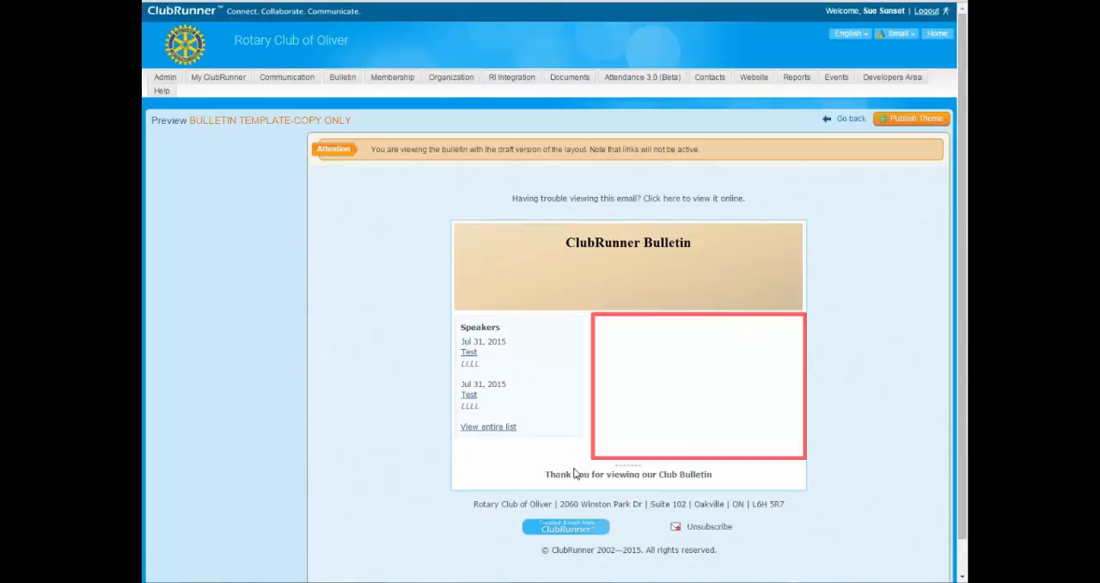
Examine the footer text at the end of the bulletin preview.
left_click_drag(532, 480, 732, 473)
left_click(703, 483)
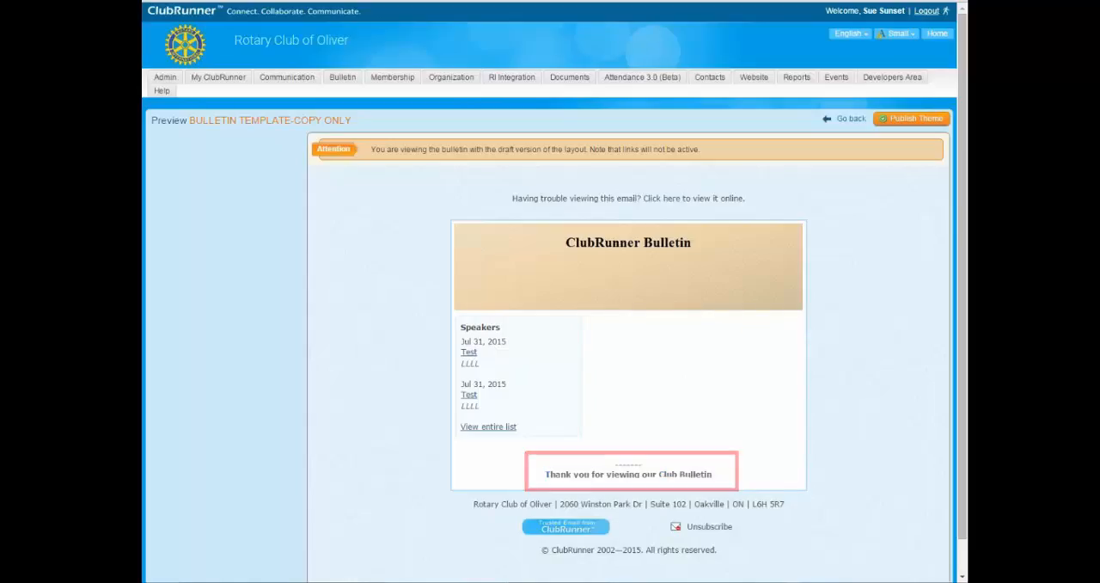
left_click_drag(548, 475, 638, 474)
left_click(634, 488)
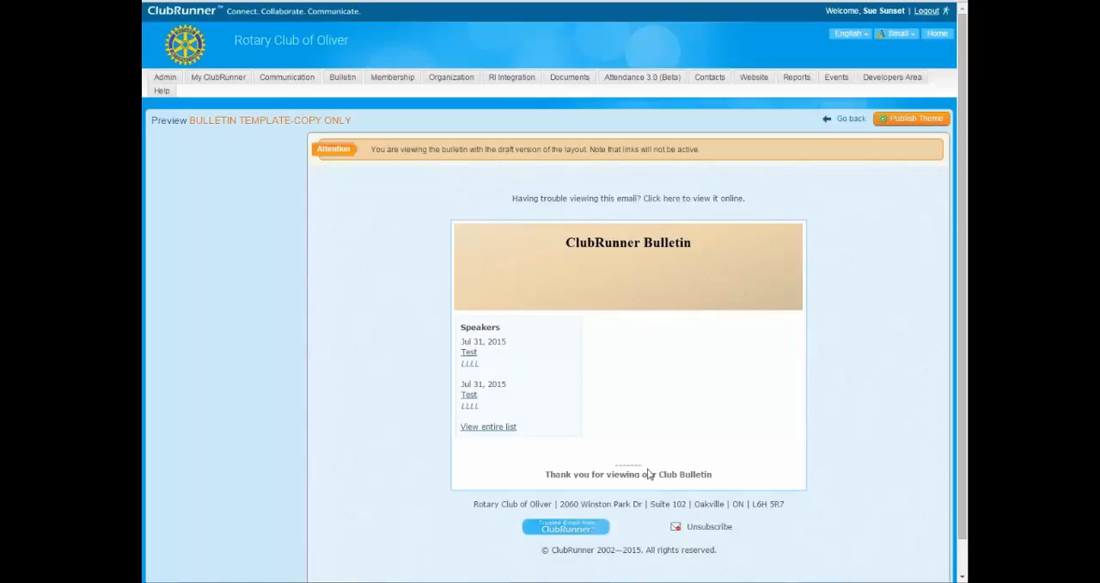
left_click_drag(604, 471, 651, 471)
left_click(603, 476)
left_click_drag(618, 473, 639, 473)
left_click(692, 467)
Leave the bulletin preview and open the Template Footer for editing from the bulletin's footer list.
left_click(846, 120)
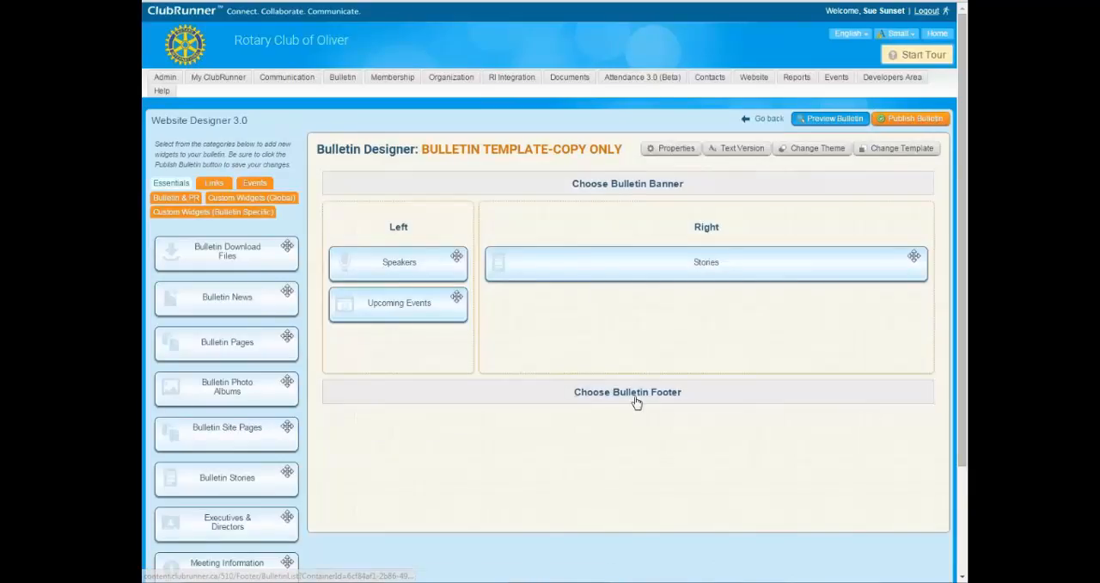
left_click(628, 391)
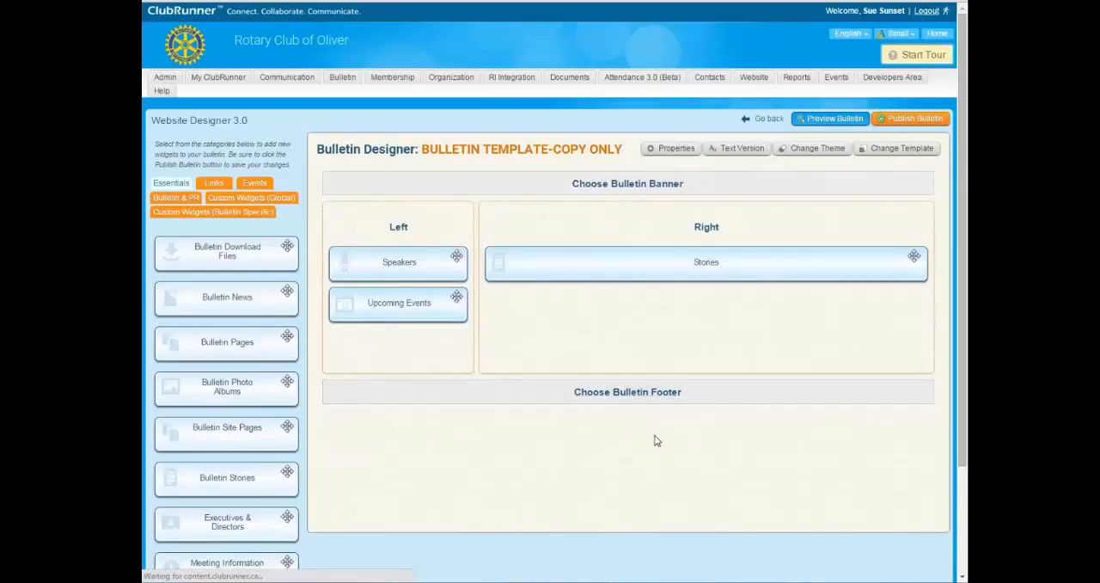
scroll(697, 342, "down", 1)
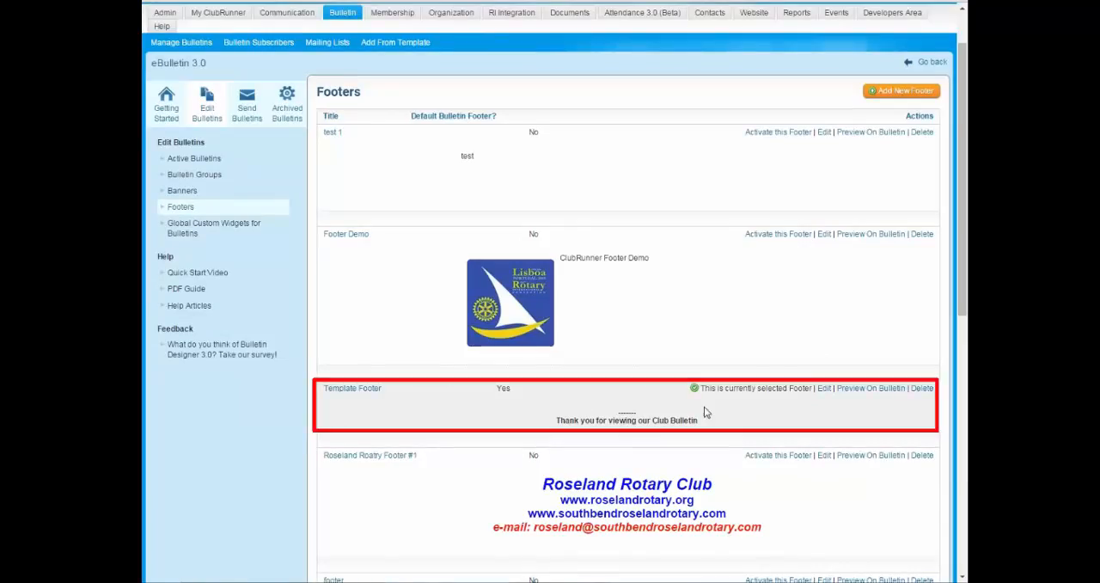
left_click(823, 387)
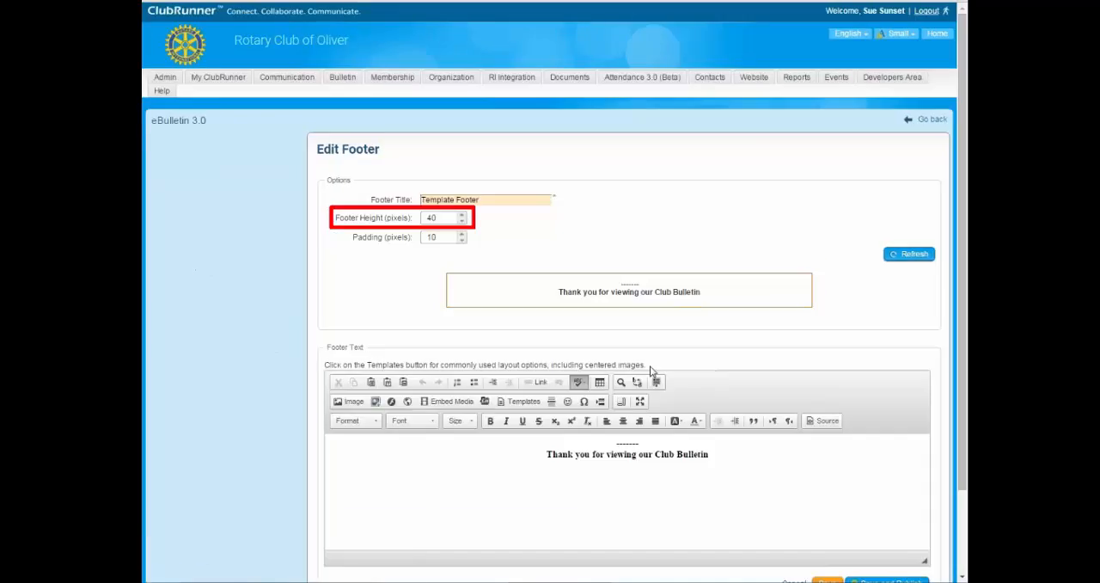
Set the Template Footer's height to 50 pixels and refresh its preview.
left_click(722, 459)
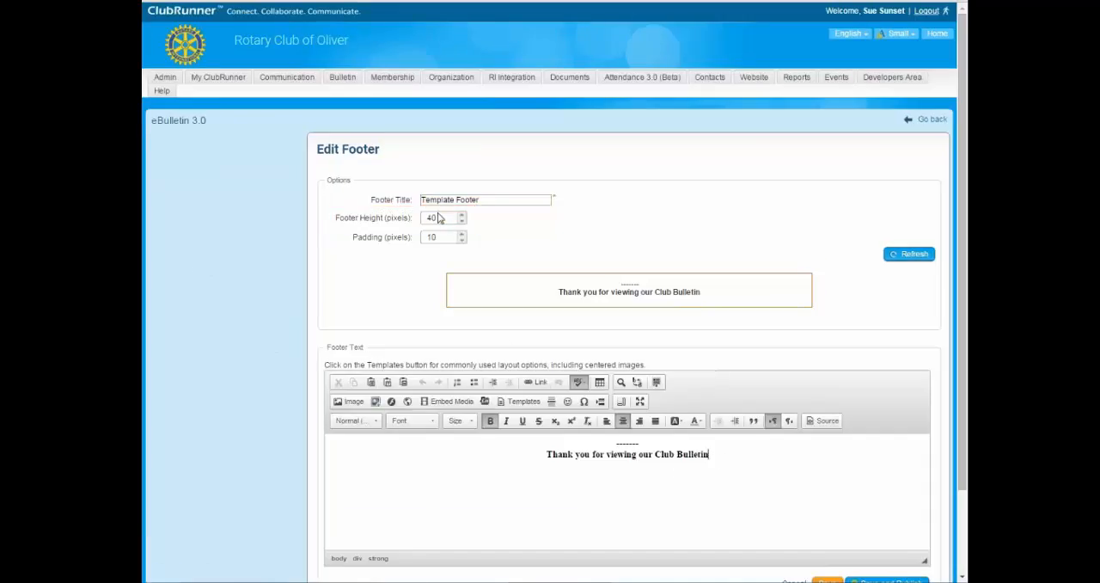
left_click_drag(440, 217, 423, 217)
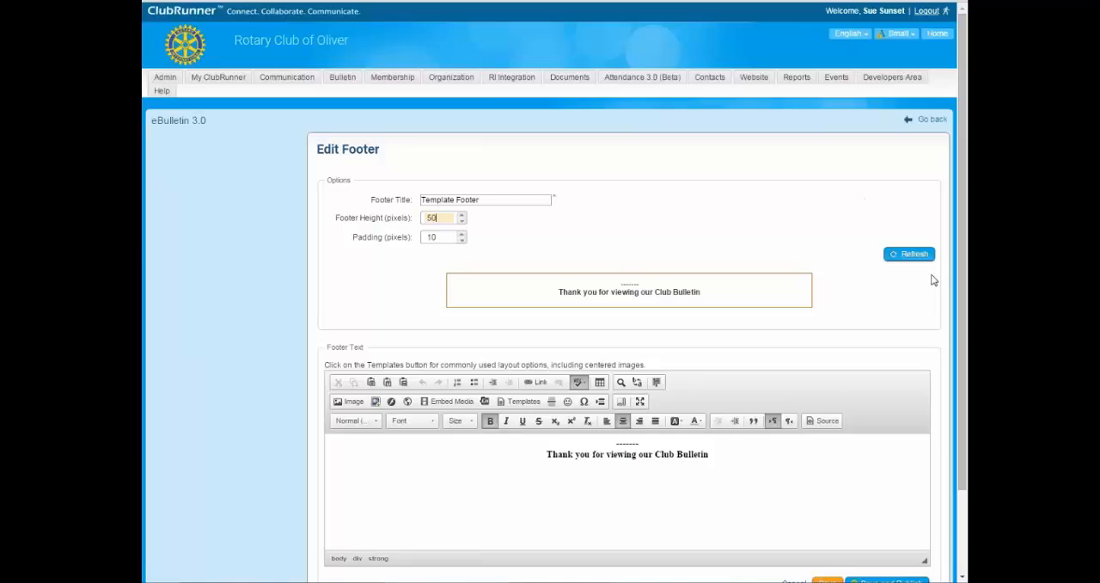
type("50")
left_click(909, 254)
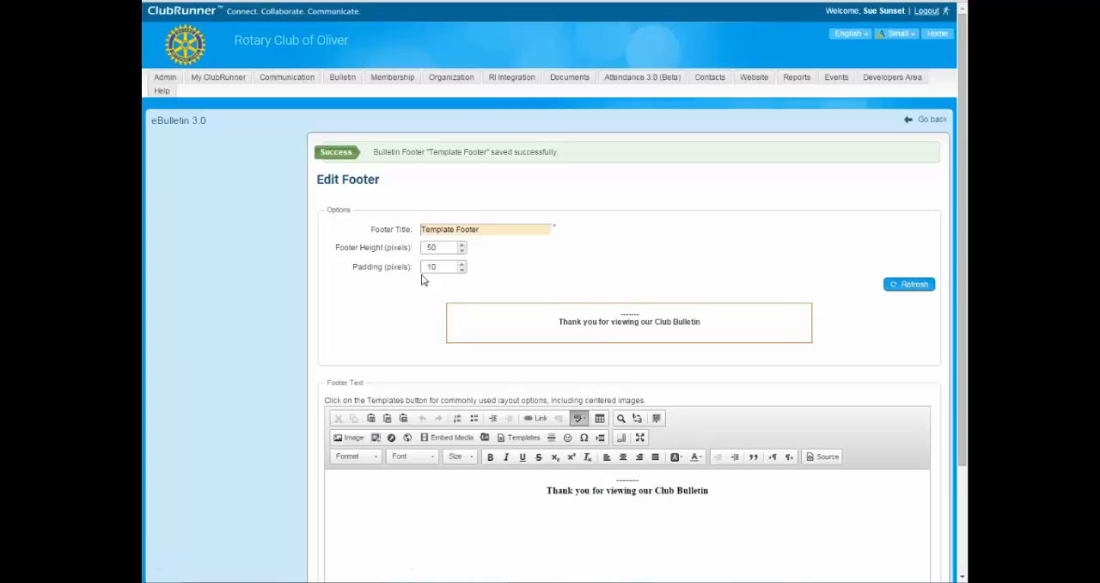
Save and publish the edited Template Footer.
key("Tab")
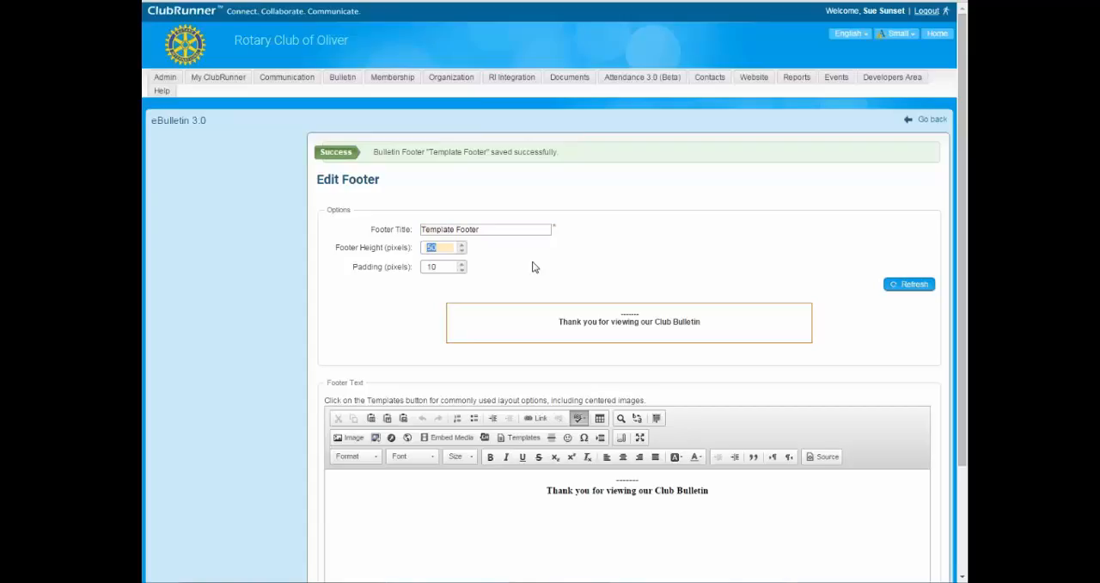
scroll(696, 474, "down", 3)
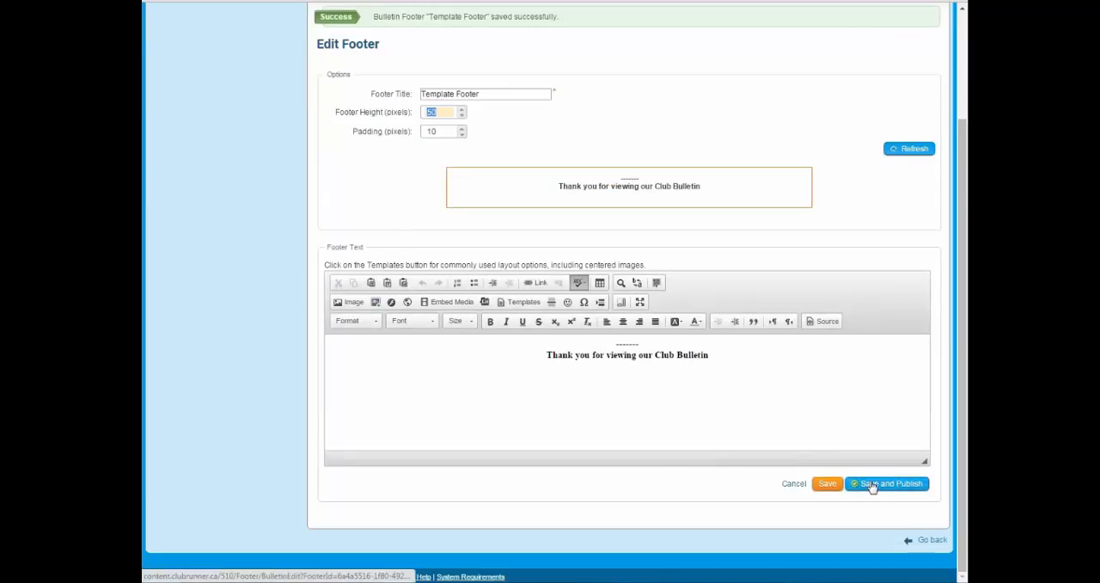
left_click(870, 484)
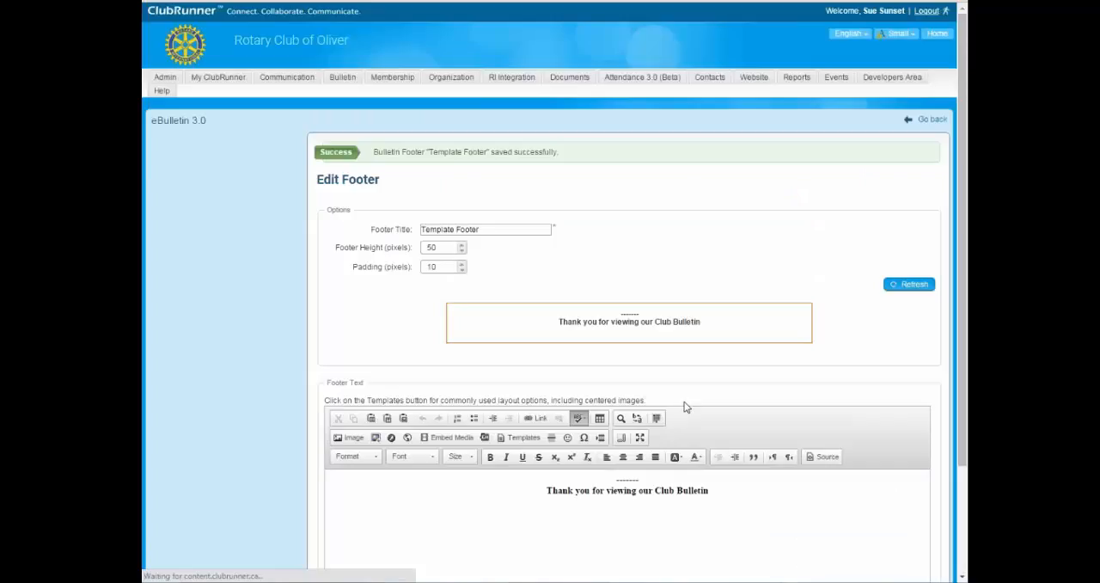
scroll(804, 445, "down", 3)
scroll(803, 483, "up", 3)
scroll(803, 483, "down", 3)
left_click(828, 486)
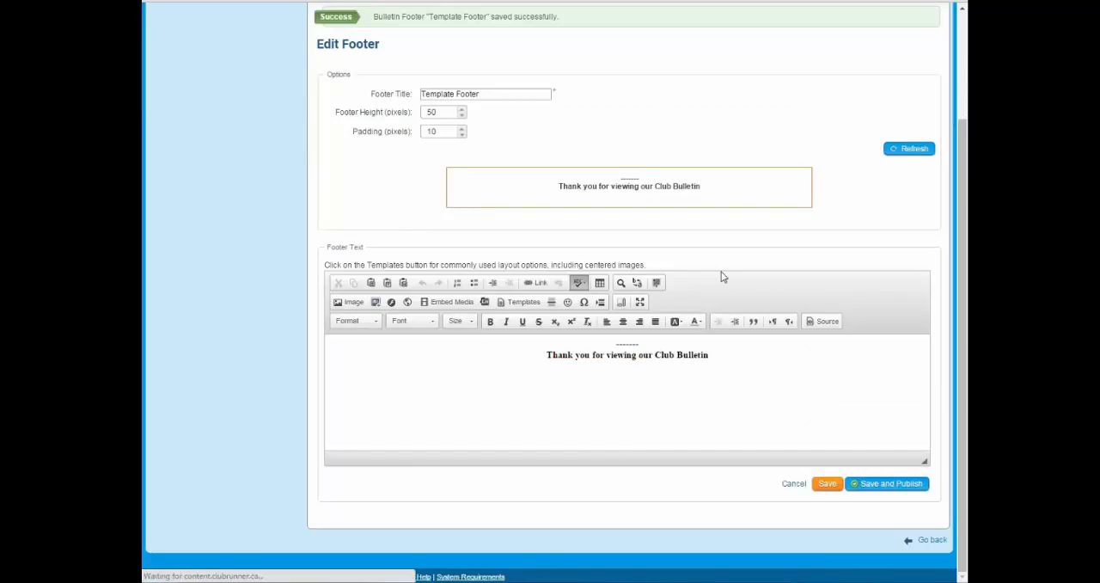
scroll(744, 275, "down", 3)
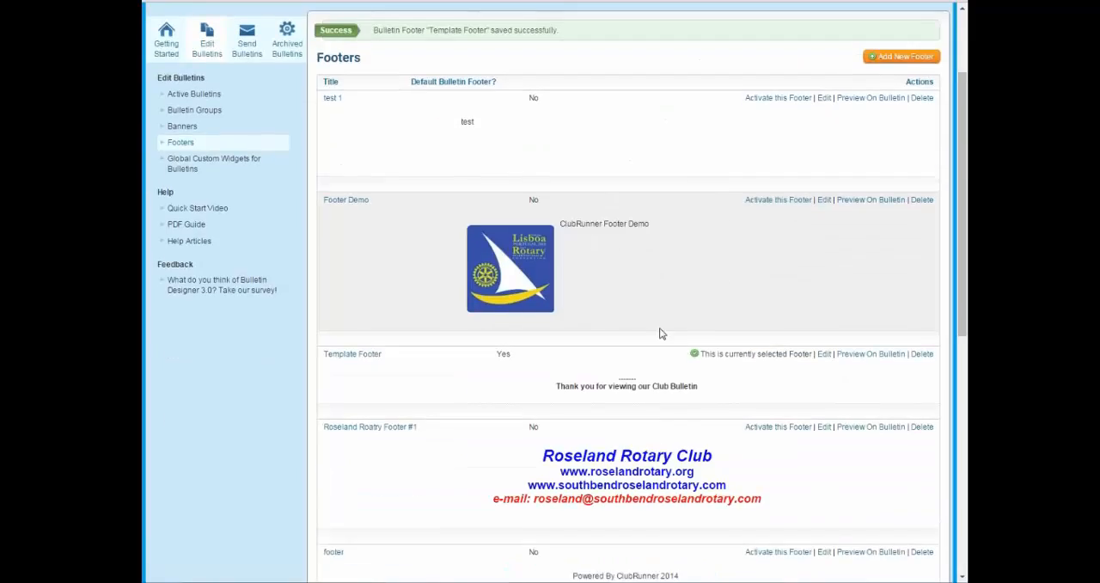
Open the bulletin template's preview from the Bulletin Designer and examine the footer text.
scroll(848, 352, "up", 3)
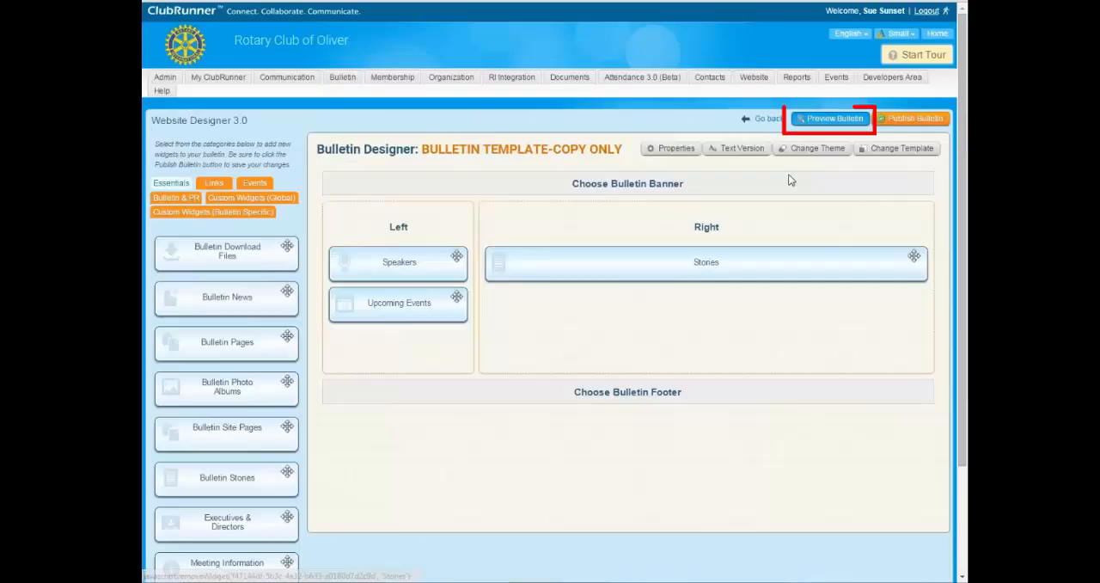
left_click(820, 119)
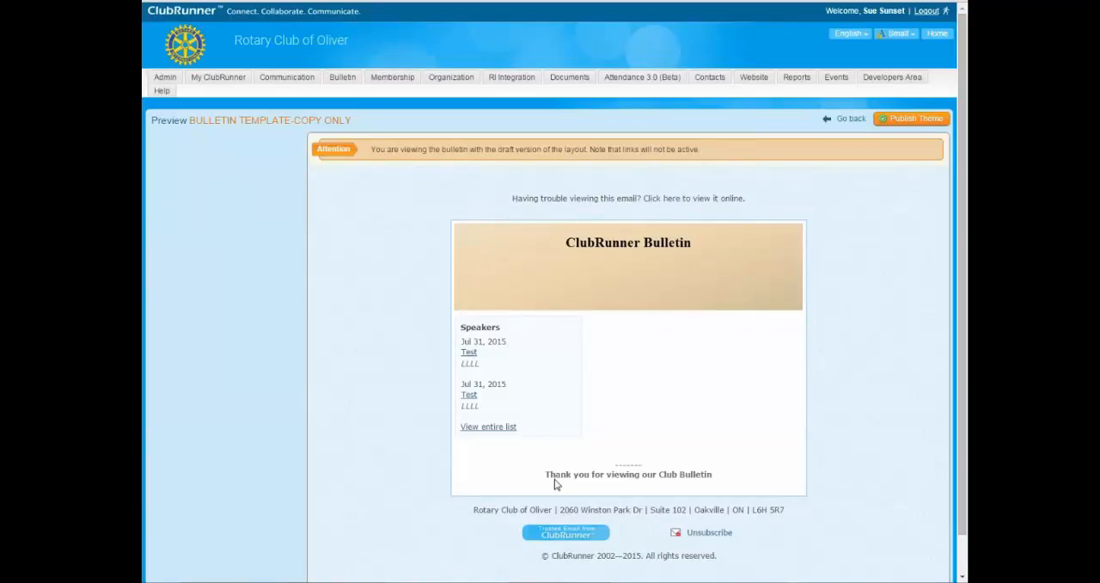
left_click_drag(547, 477, 724, 475)
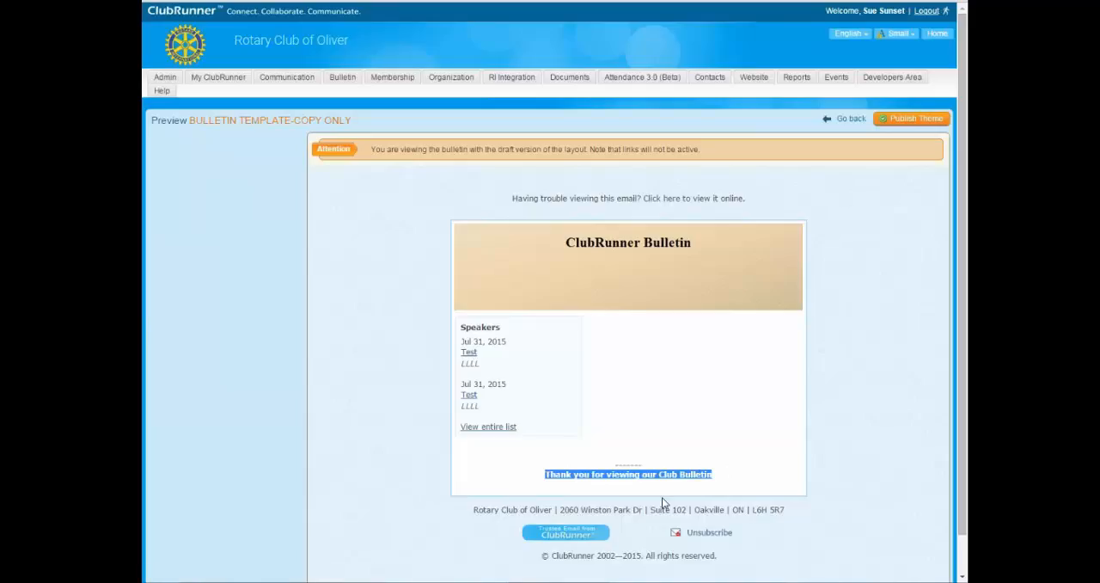
left_click(720, 479)
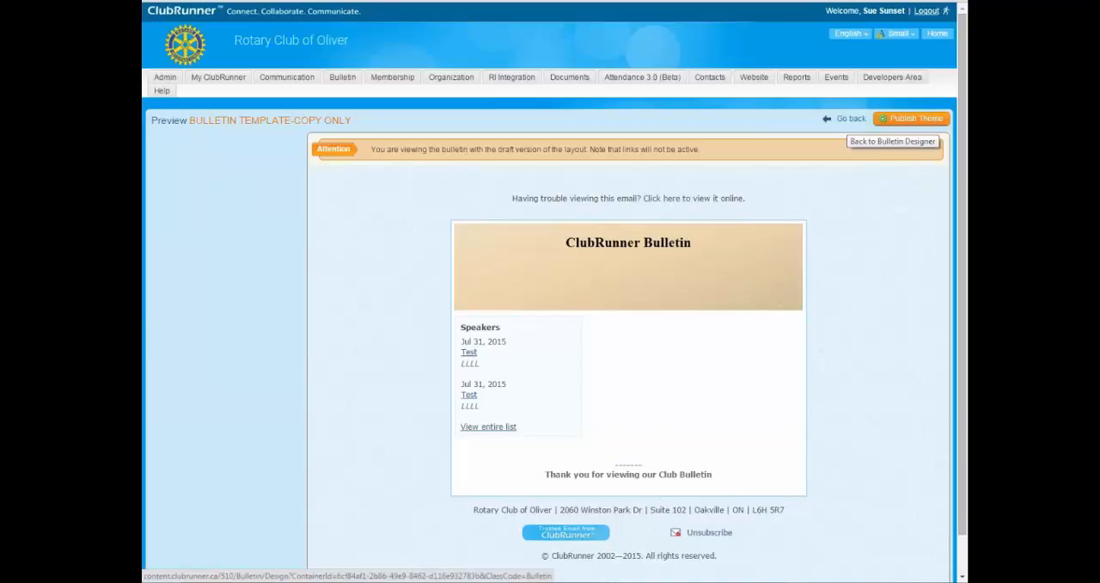
Return to the Bulletin Designer, publish the BULLETIN TEMPLATE-COPY ONLY bulletin and confirm the publishing.
left_click(848, 119)
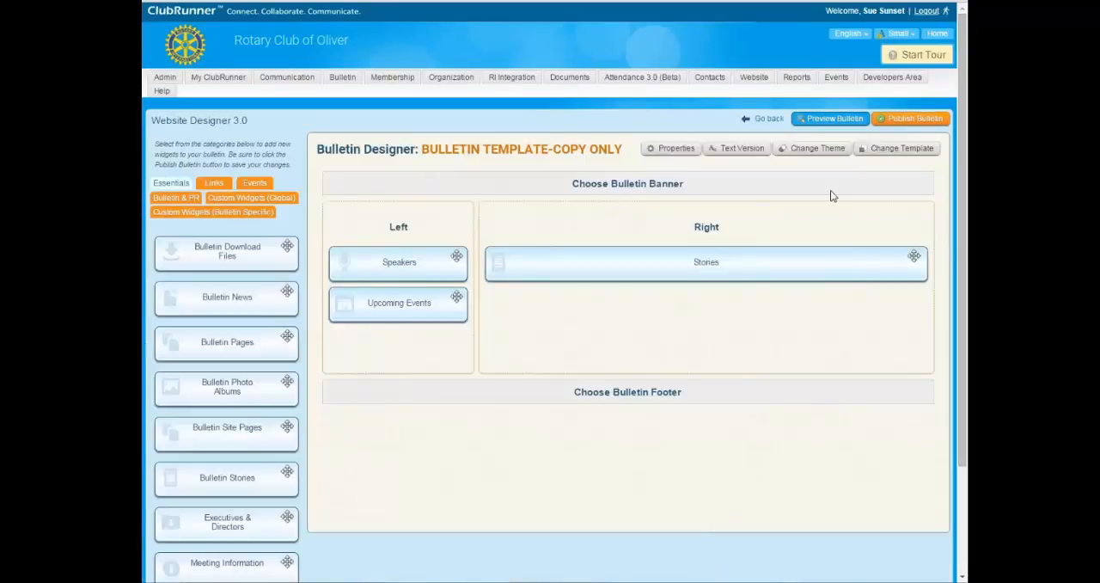
left_click_drag(423, 149, 631, 150)
left_click(613, 150)
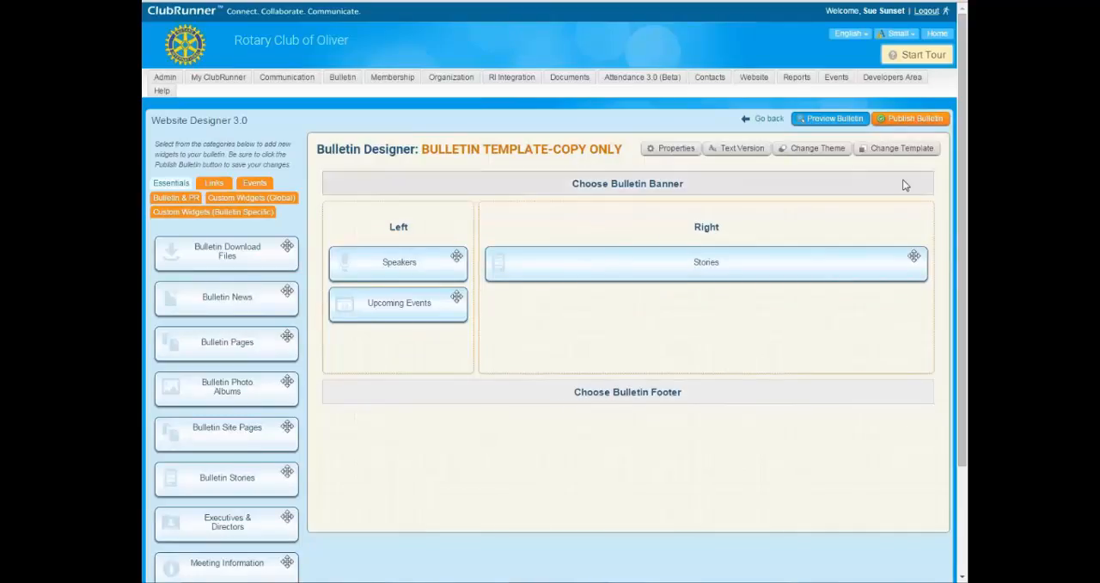
left_click(916, 122)
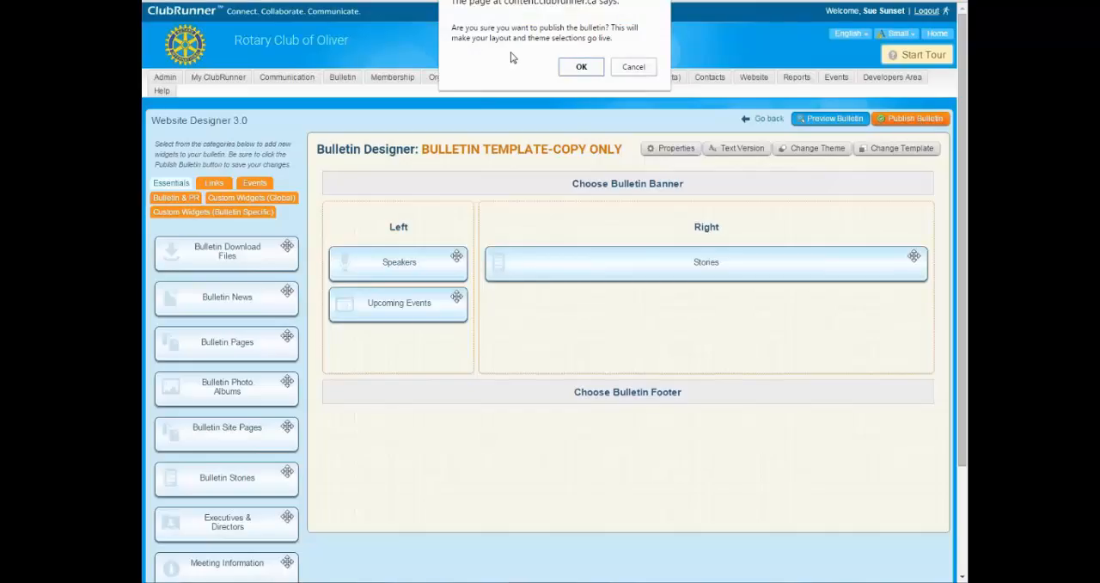
left_click(584, 67)
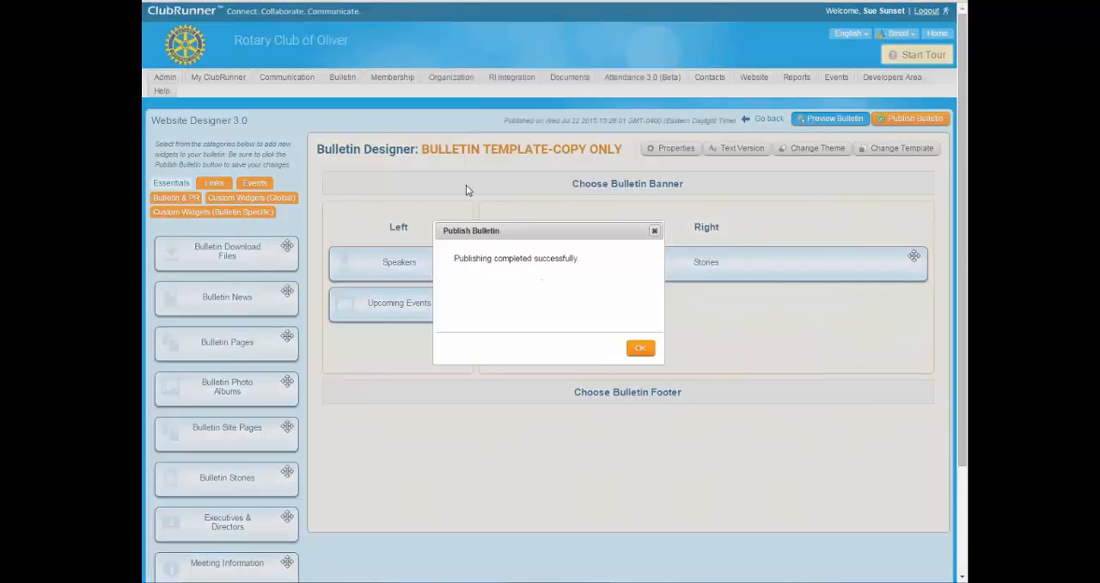
left_click(640, 349)
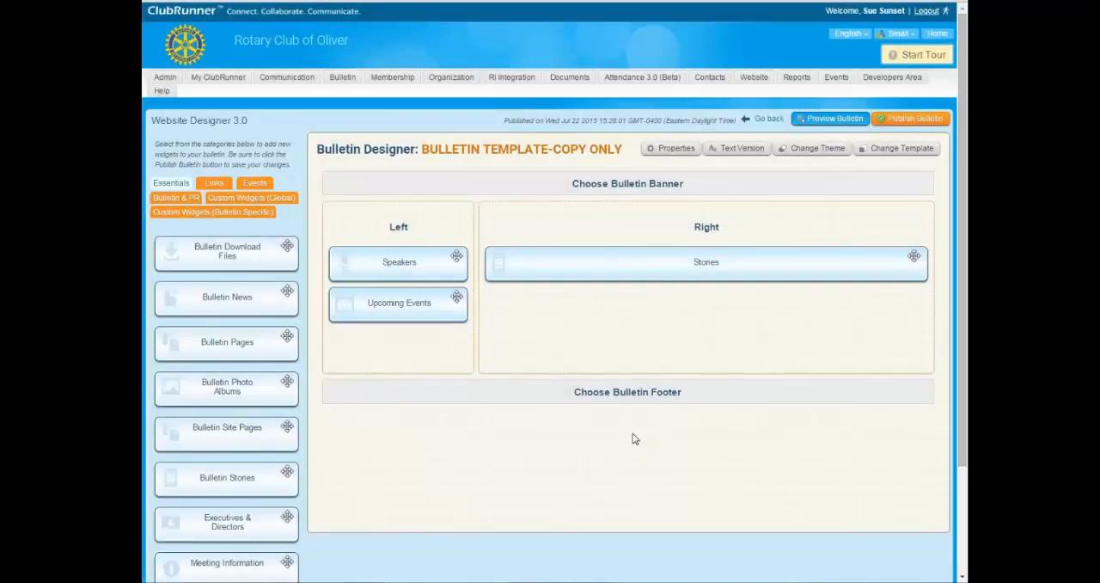
Leave the Bulletin Designer for the list of active bulletins.
scroll(634, 439, "down", 2)
scroll(634, 439, "up", 2)
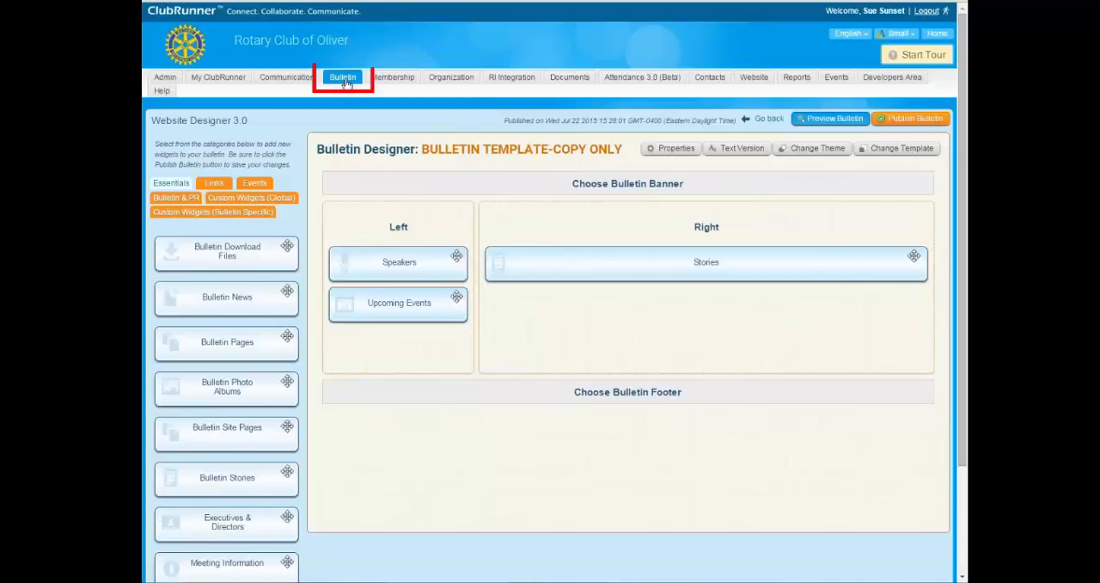
mouse_move(342, 77)
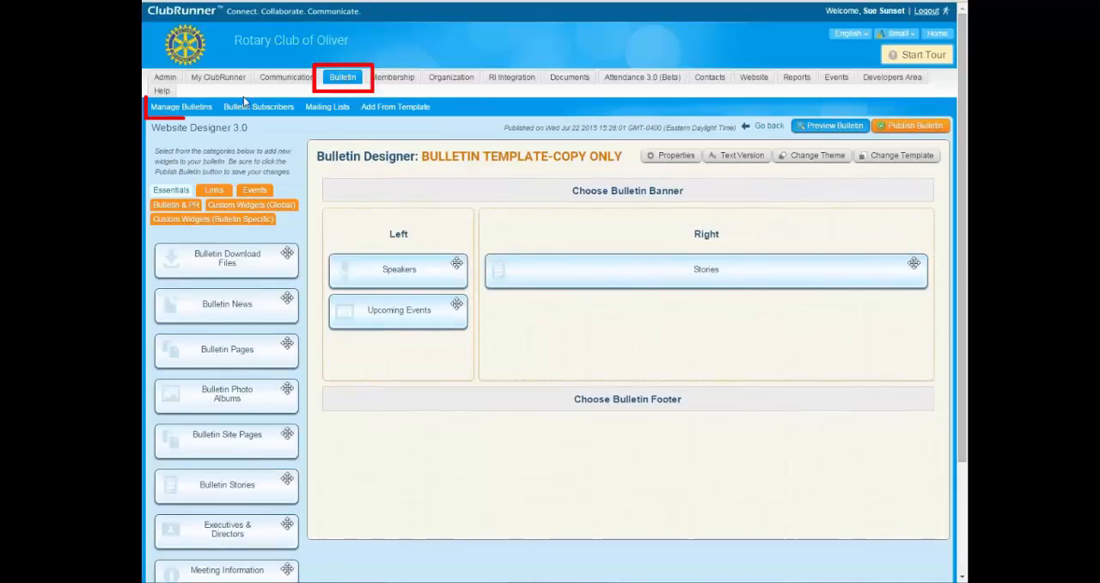
left_click(189, 108)
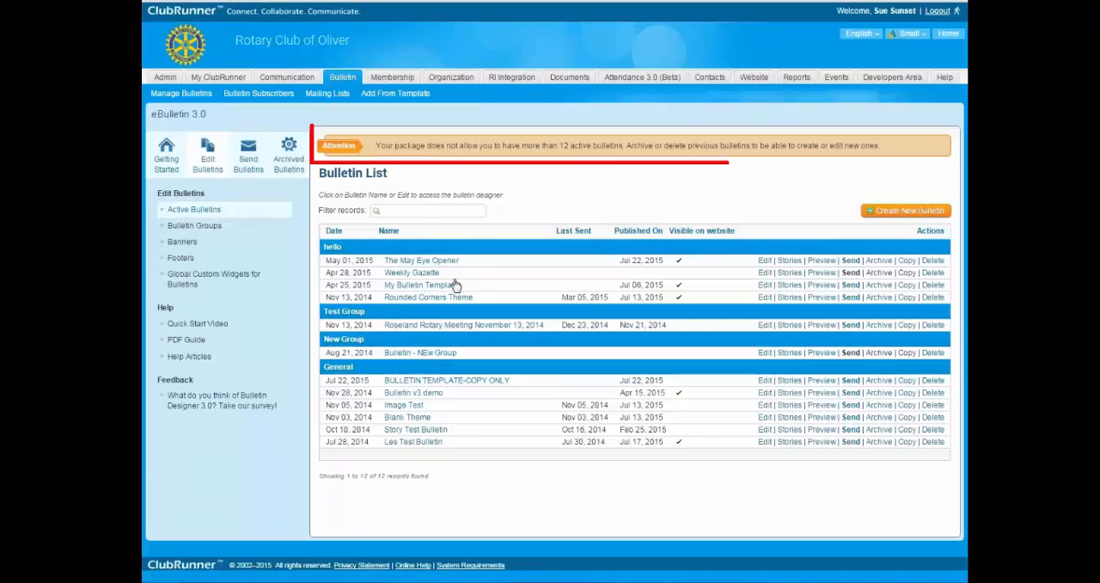
Read the notice about the active bulletin limit and delete Les Test Bulletin from the General group.
left_click_drag(378, 145, 629, 148)
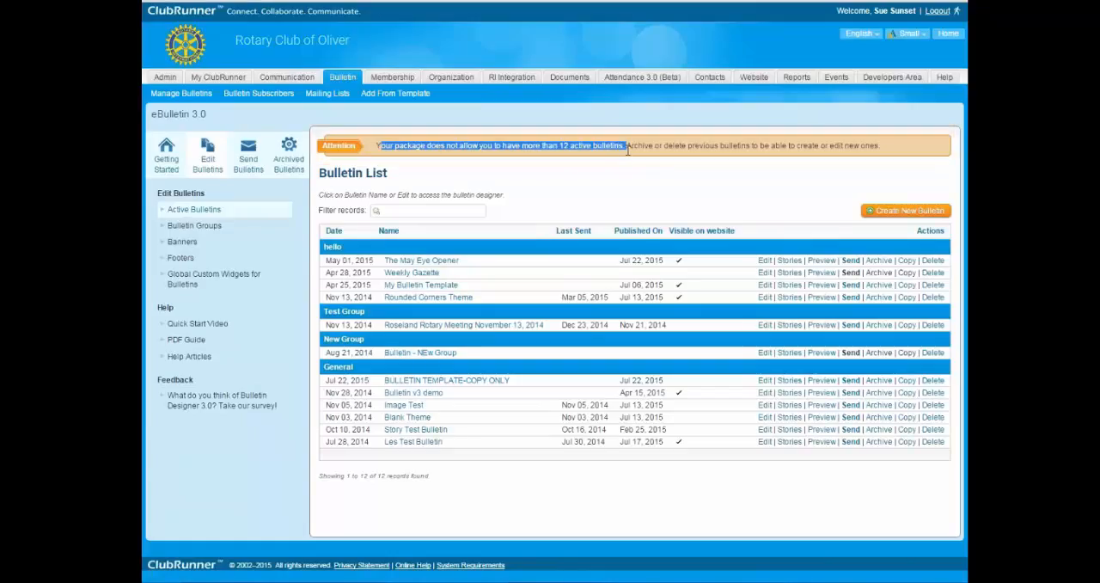
left_click(580, 186)
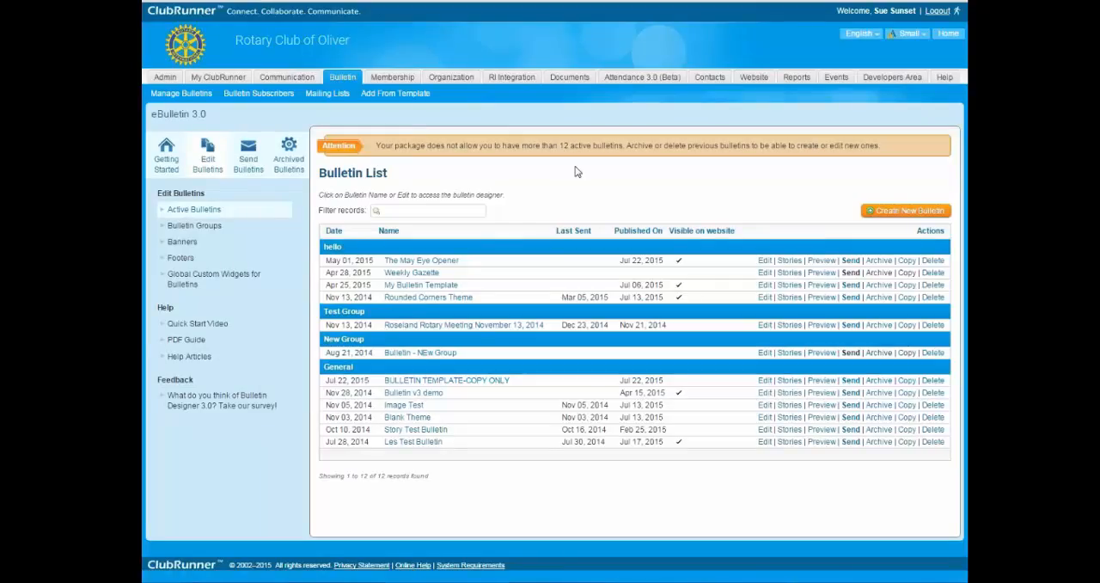
left_click_drag(560, 146, 623, 147)
left_click(579, 188)
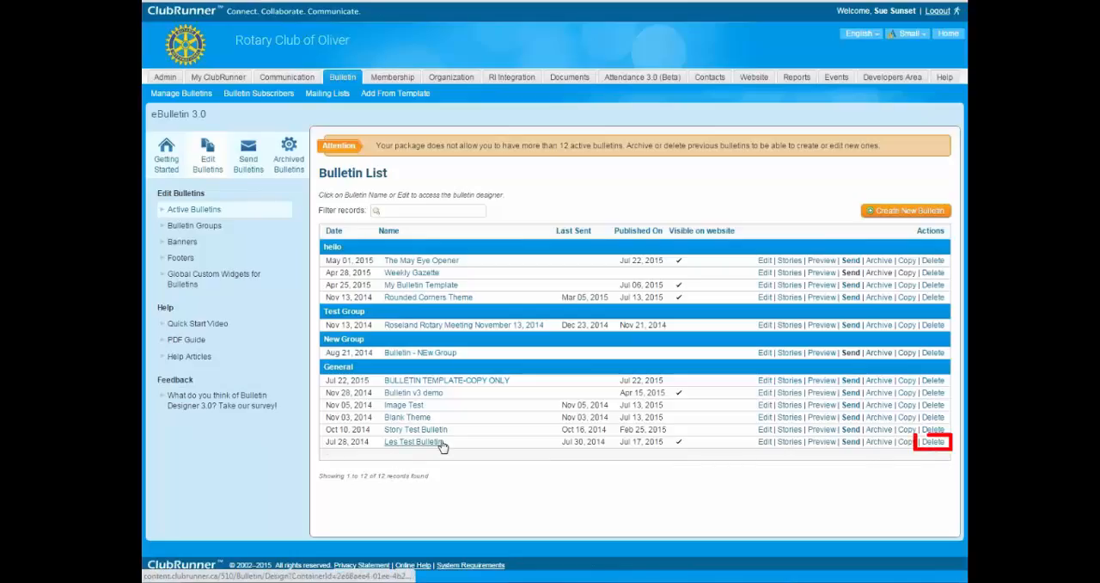
left_click(933, 443)
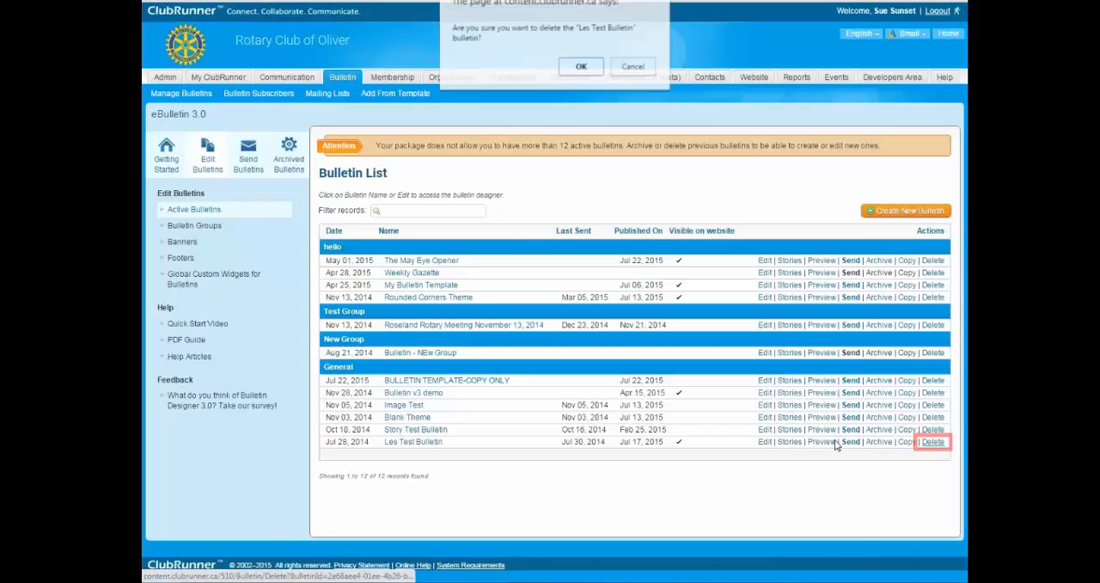
left_click(582, 67)
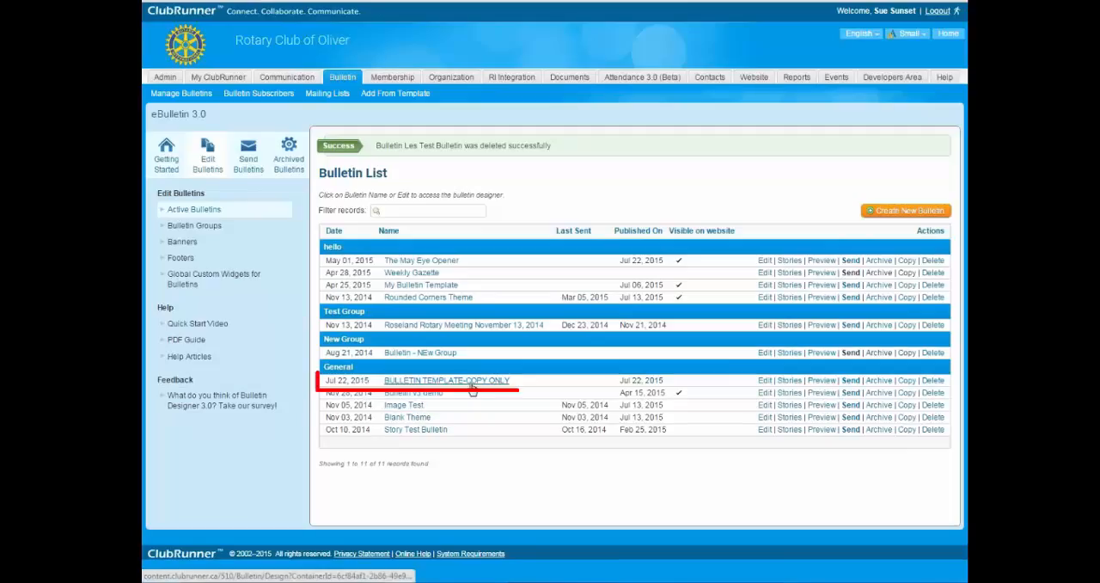
View the live preview of BULLETIN TEMPLATE-COPY ONLY from the bulletin list and return to the list.
left_click(821, 381)
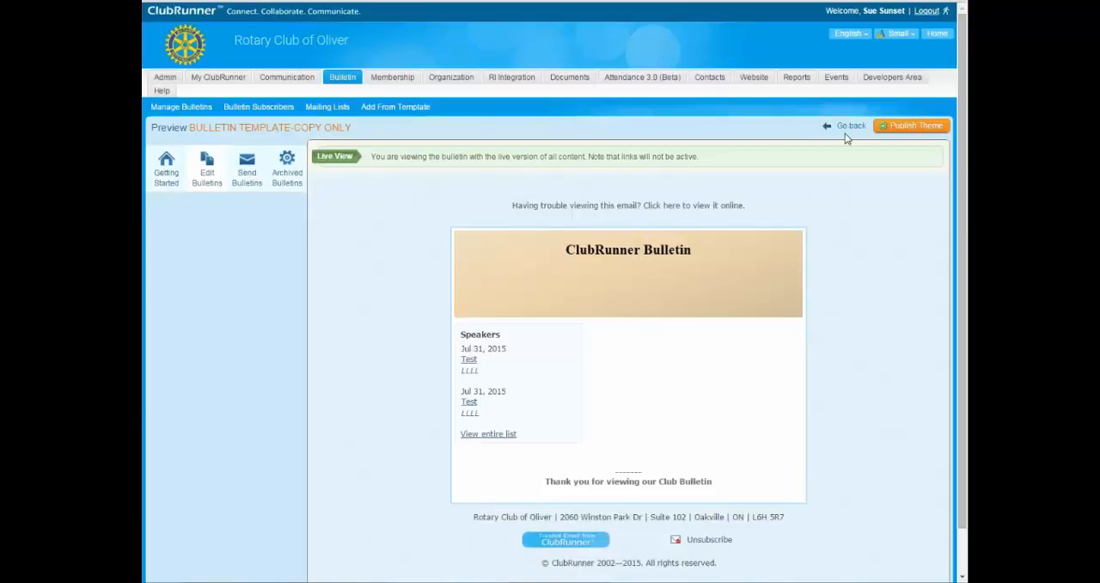
left_click(851, 129)
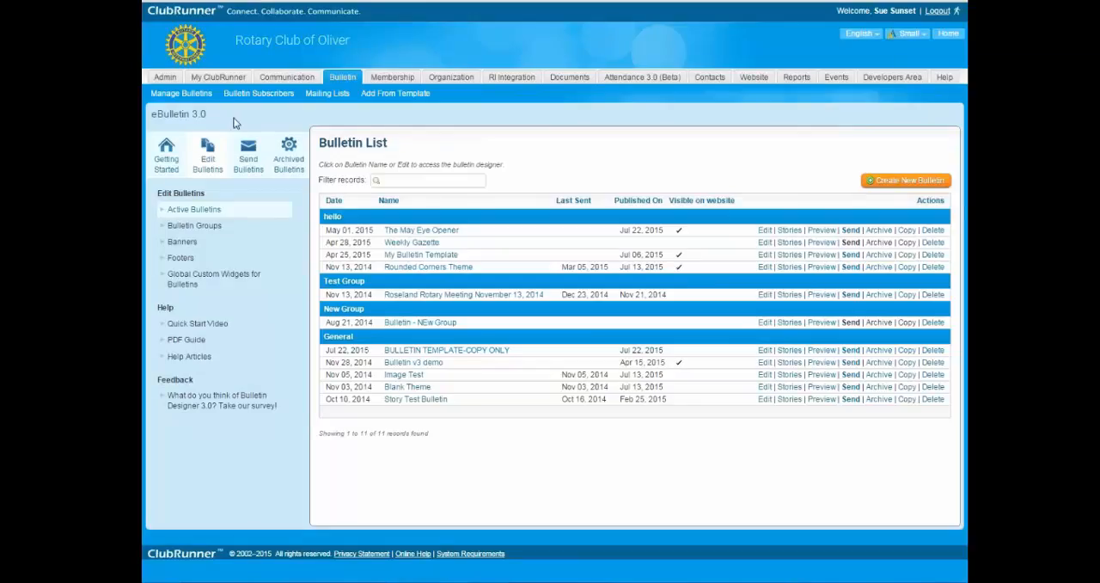
Go to the Administration page and open the bulletin section of the Lions Club of Manila site.
left_click(166, 93)
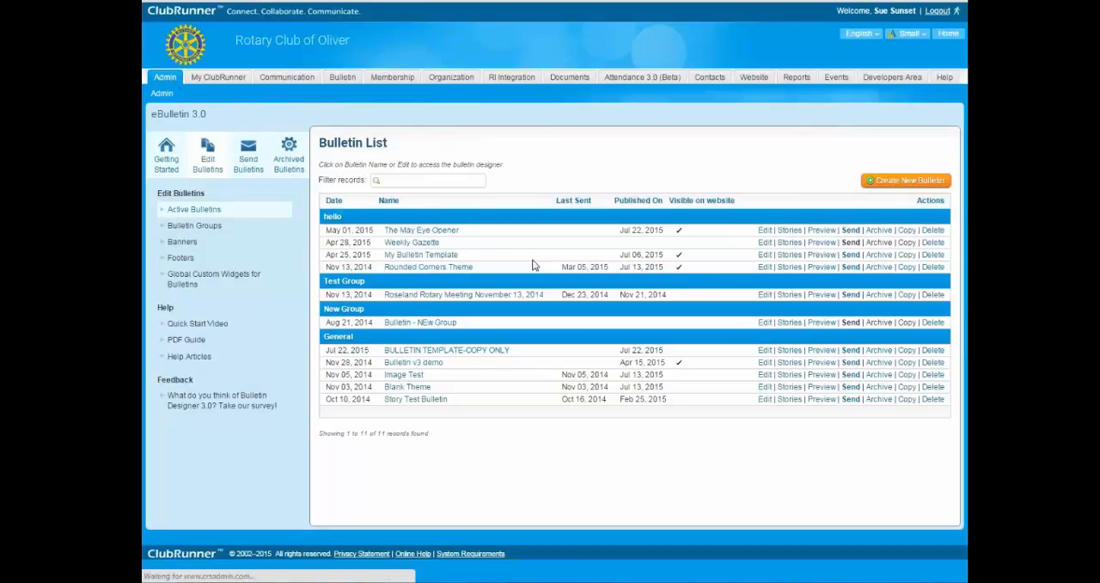
scroll(349, 305, "down", 5)
scroll(349, 305, "up", 5)
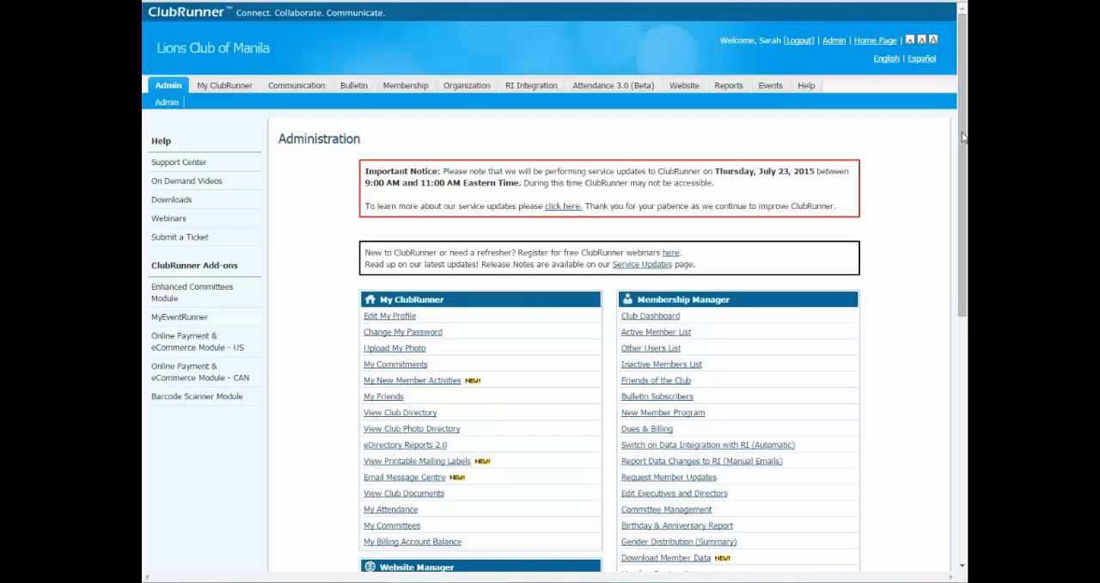
left_click(352, 89)
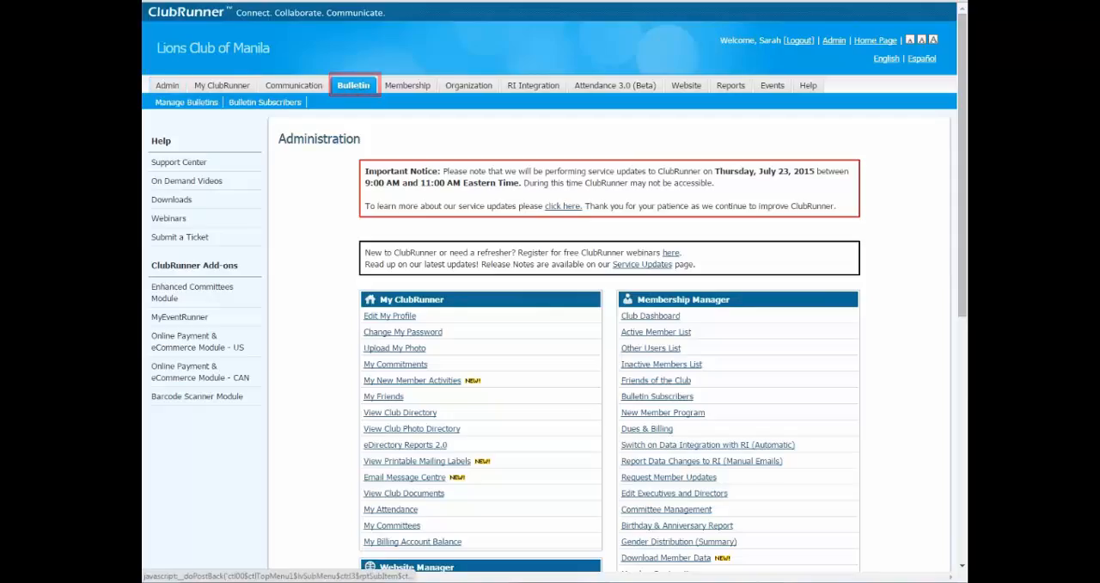
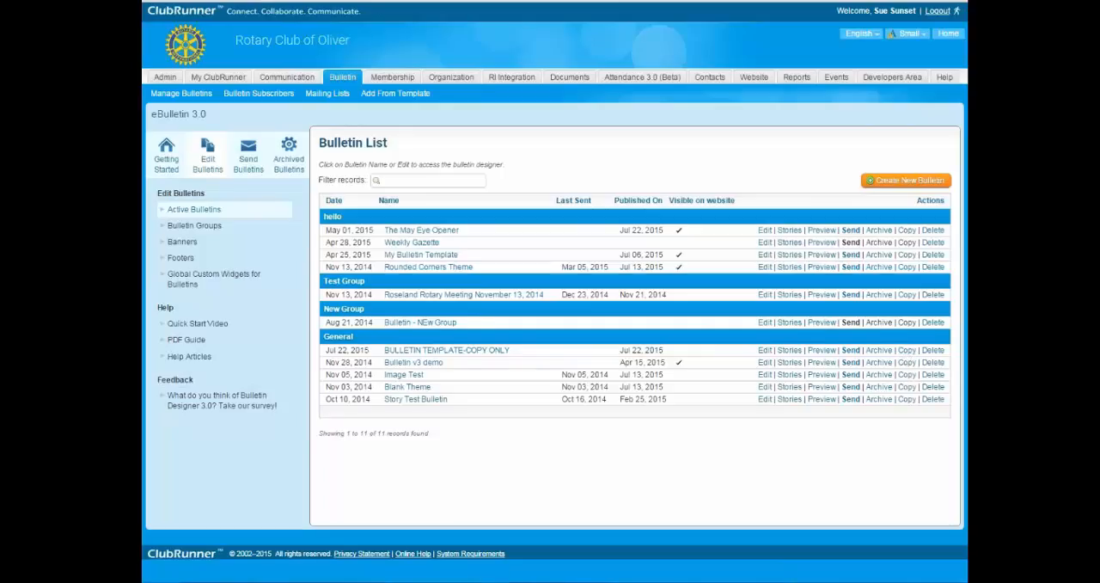
Start a new bulletin copied from BULLETIN TEMPLATE-COPY ONLY and name it Test Bulletin Jul 22.
left_click(206, 92)
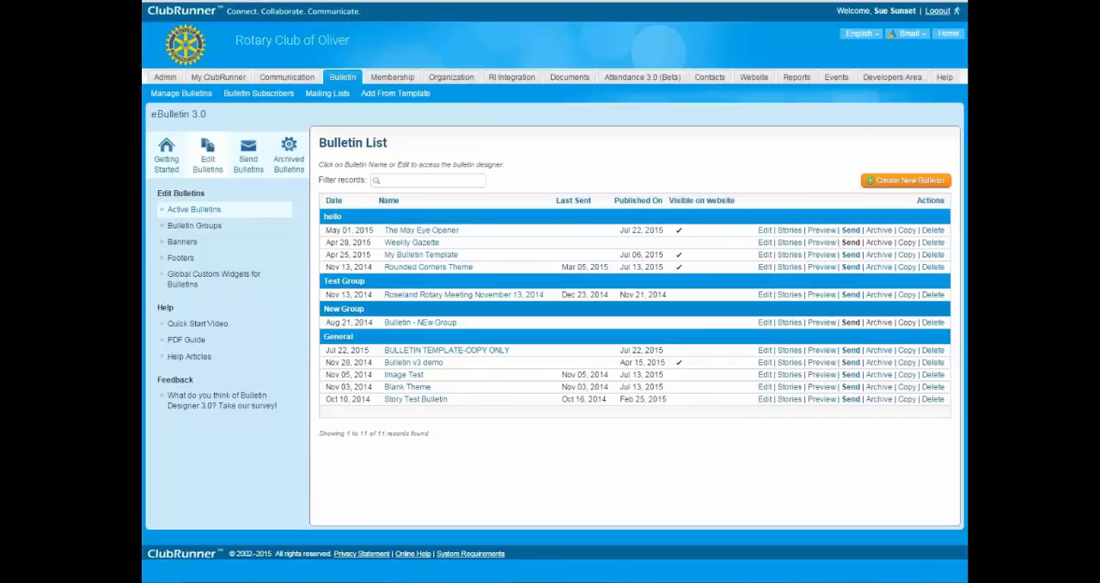
left_click(907, 357)
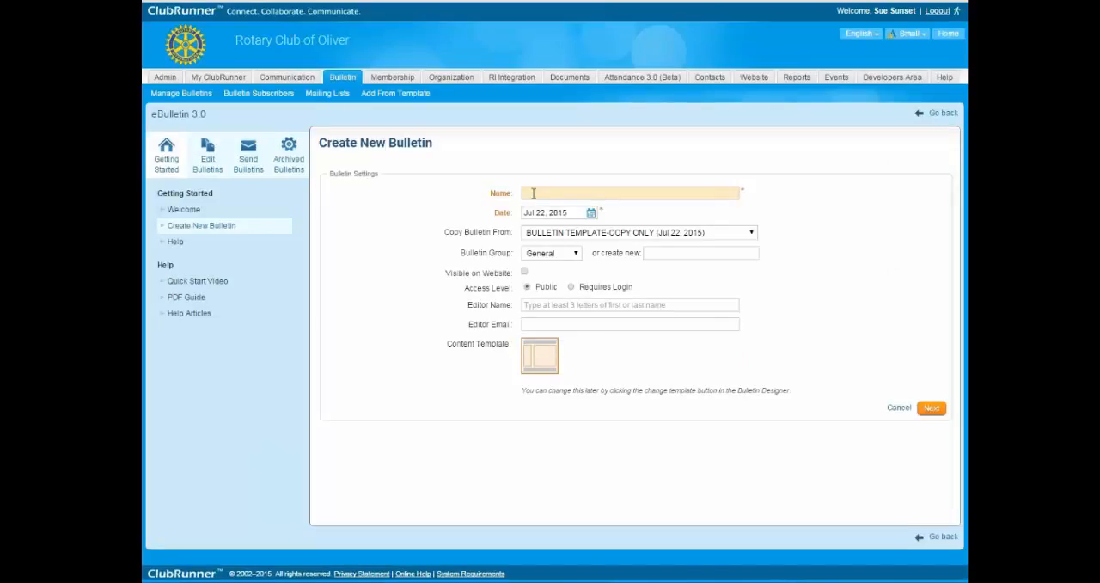
left_click_drag(322, 143, 372, 142)
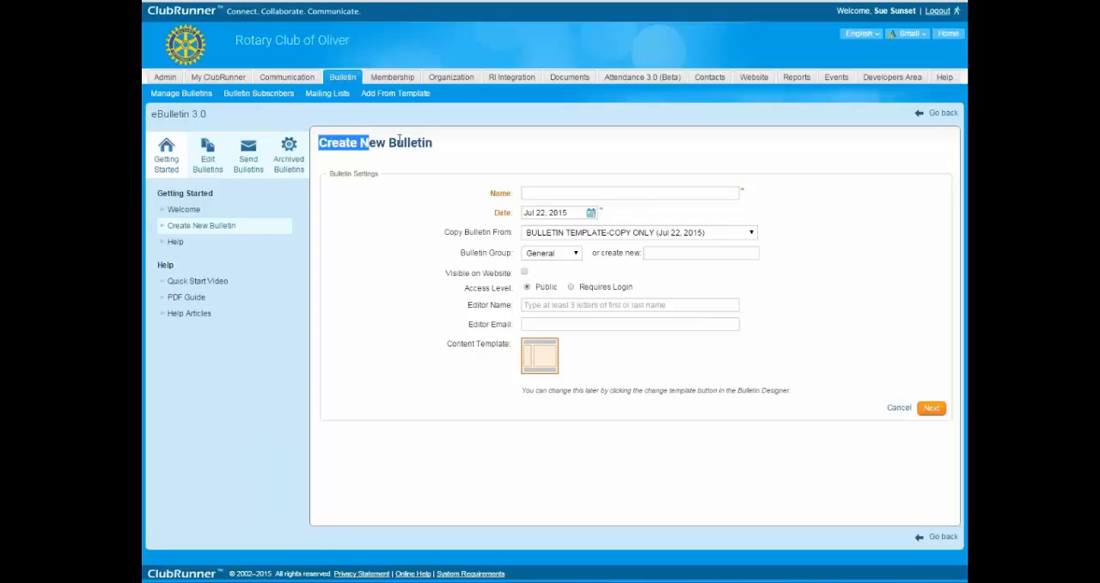
left_click(449, 141)
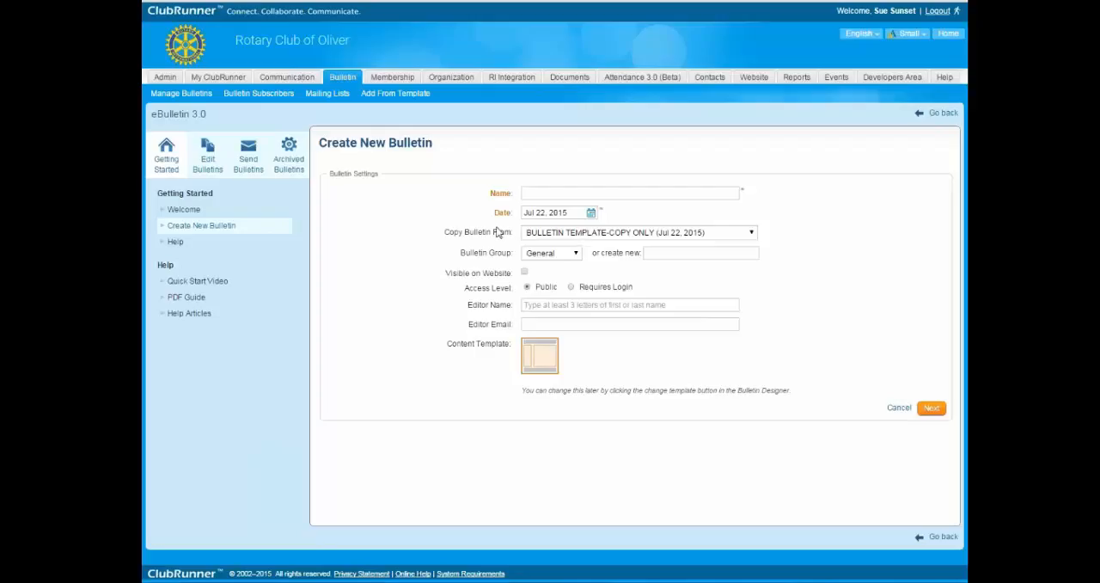
left_click(550, 191)
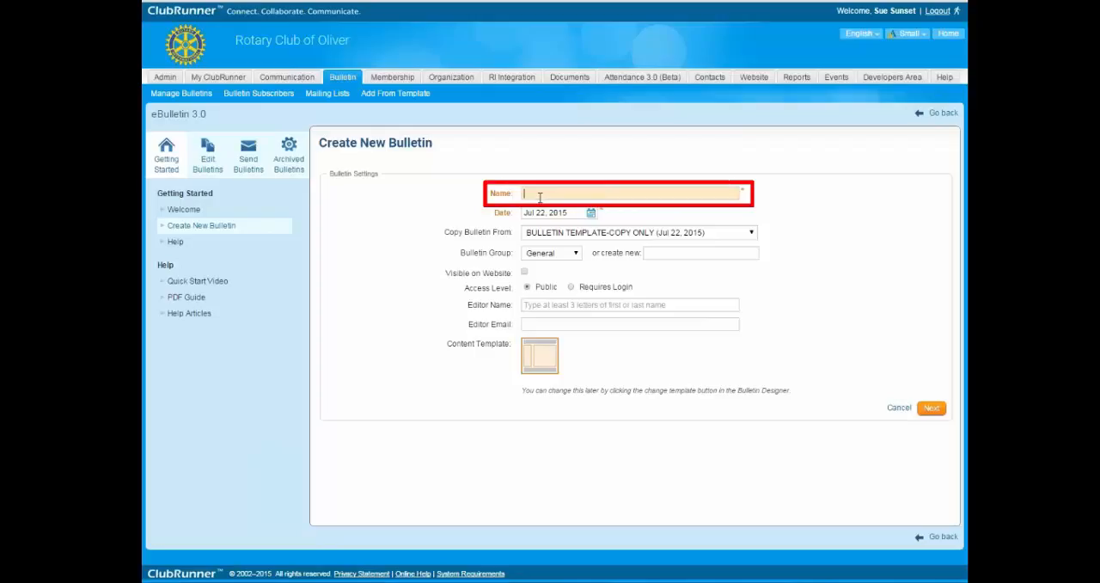
type("TestBulletin Jul 22")
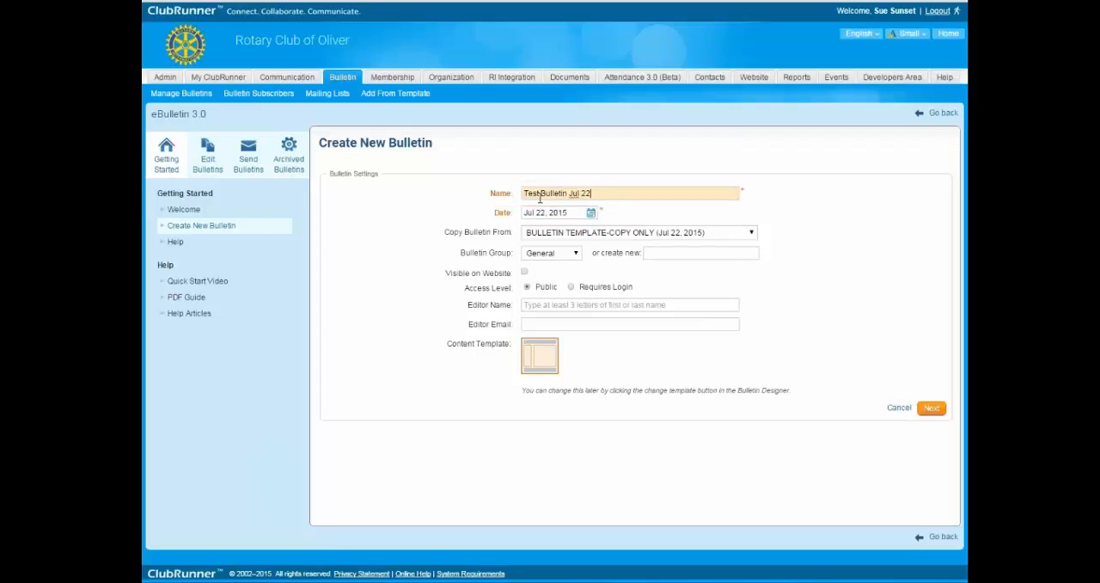
left_click_drag(601, 191, 491, 190)
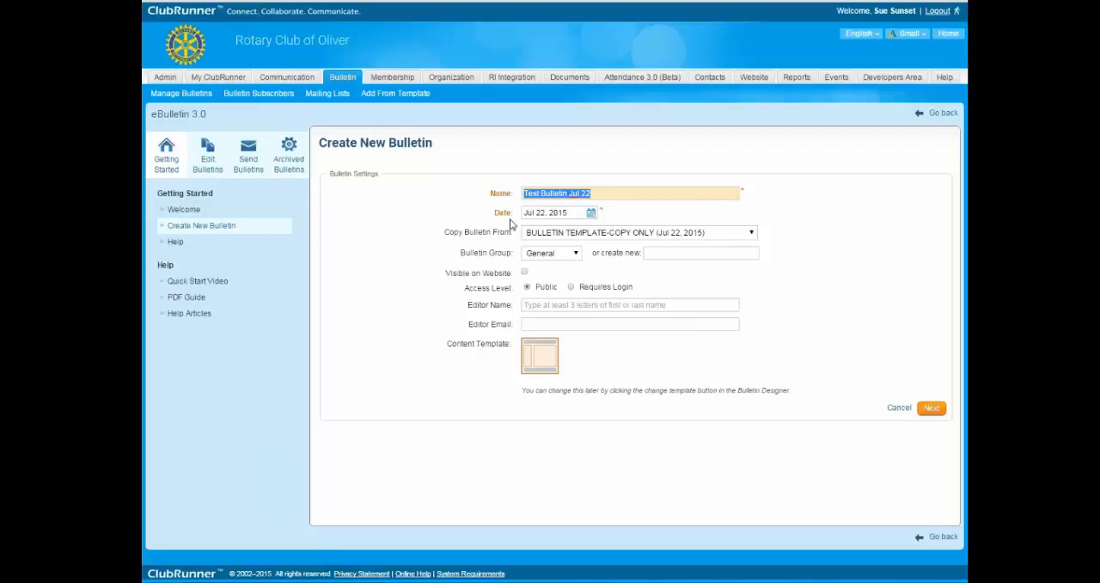
Set the bulletin date to Jul 22, 2015 and assign the bulletin to the General group.
left_click(590, 213)
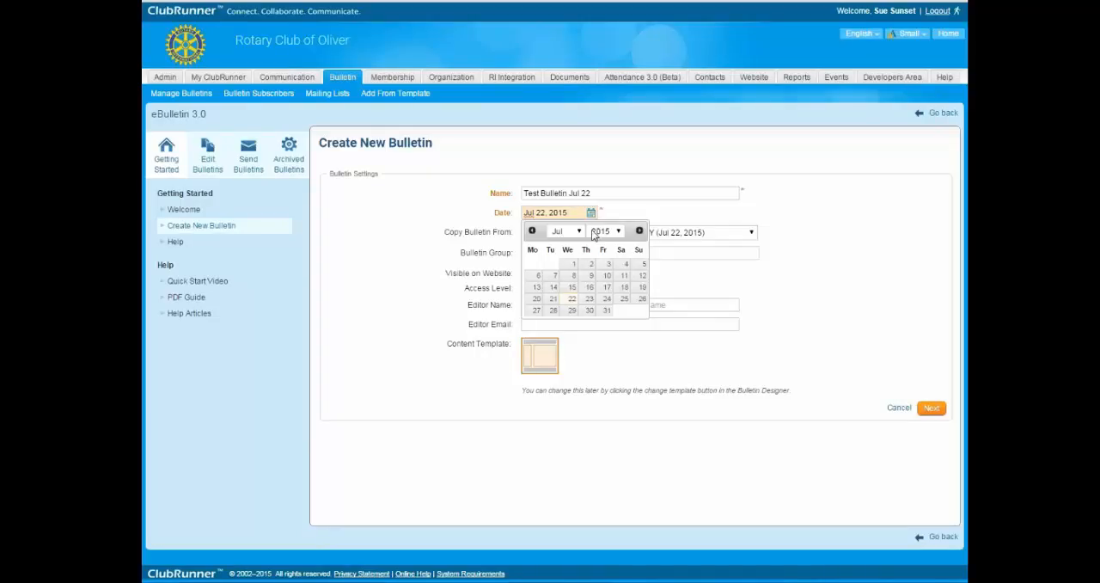
left_click(571, 299)
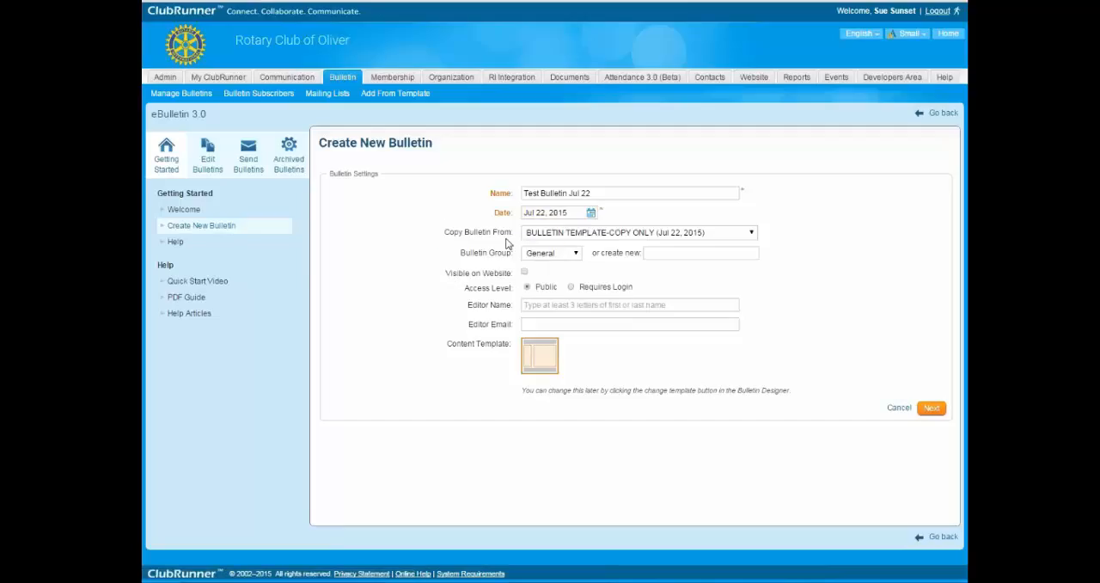
left_click(667, 232)
left_click(420, 279)
left_click(554, 253)
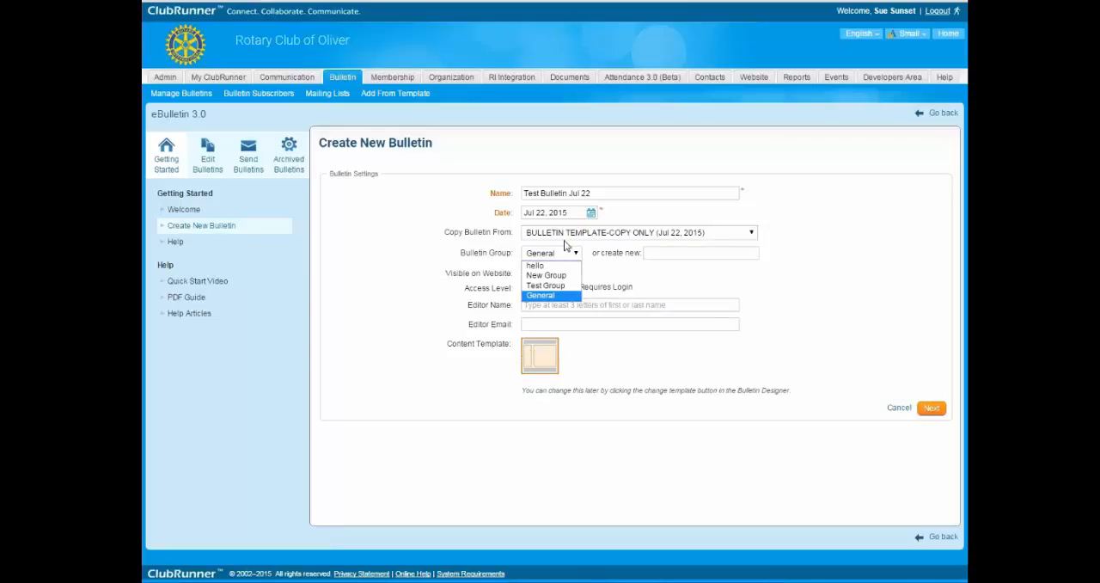
left_click(550, 295)
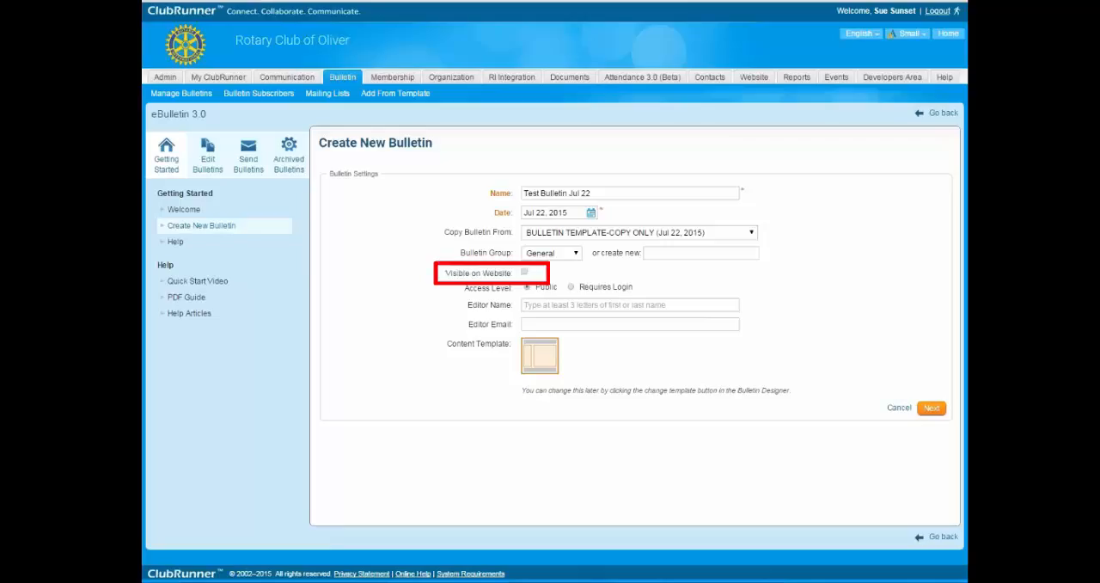
Make the bulletin visible on the website and fill in the editor's name and email.
left_click_drag(523, 194, 614, 191)
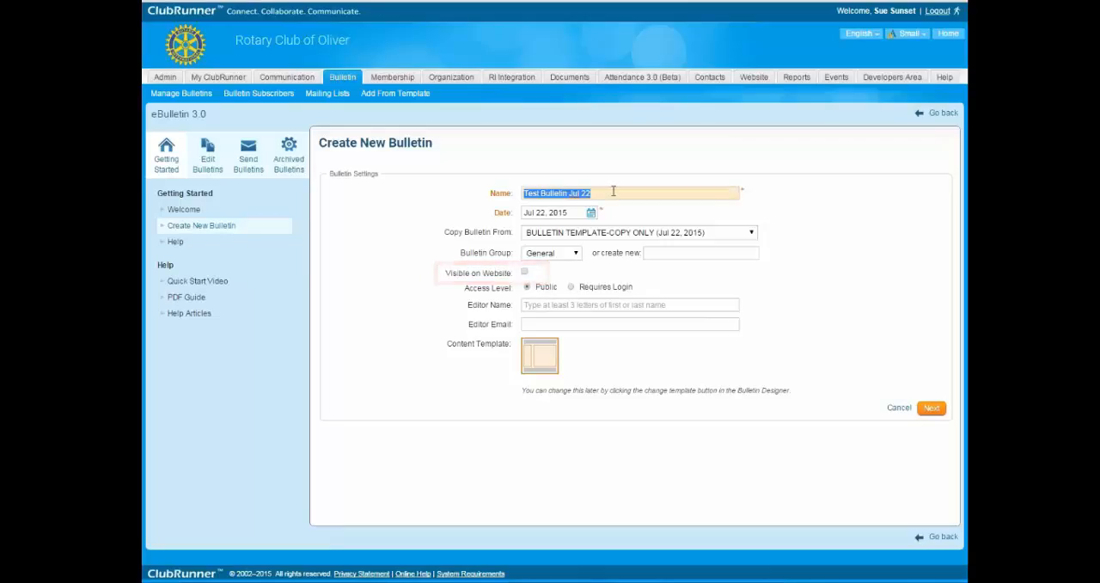
left_click(525, 273)
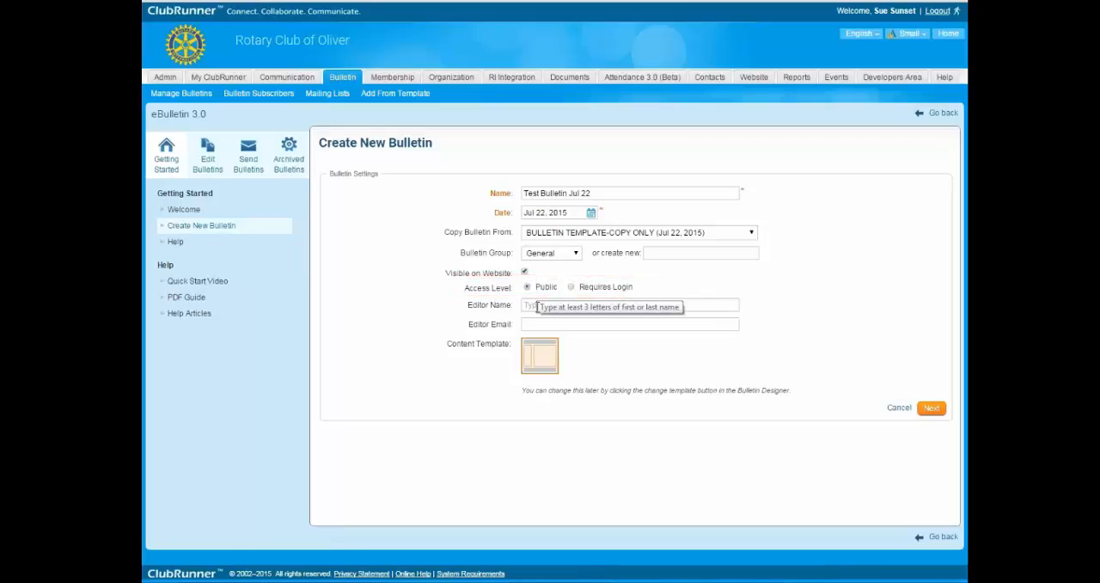
left_click(537, 306)
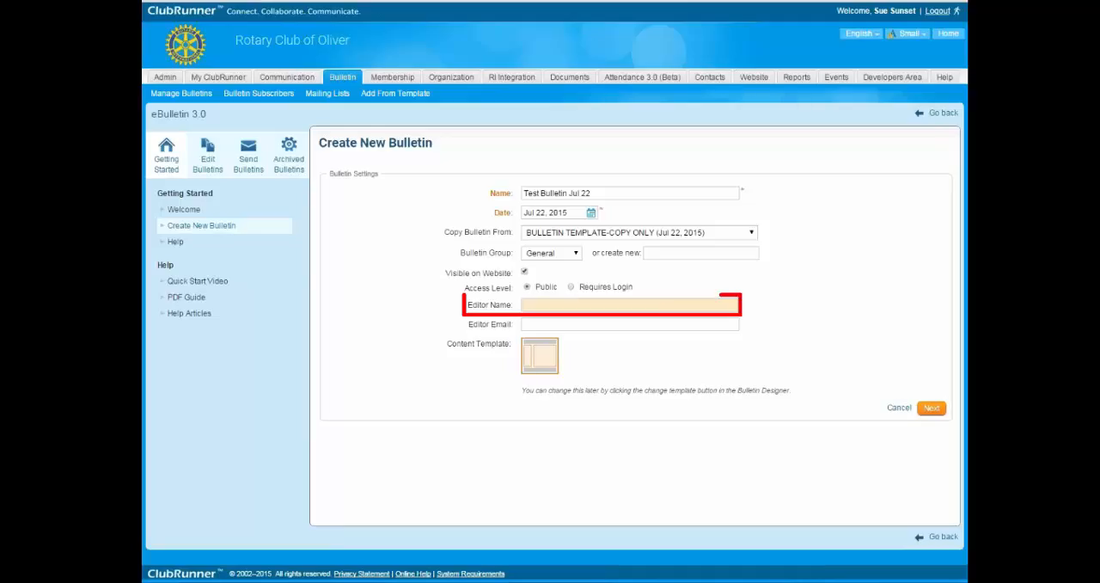
type("M")
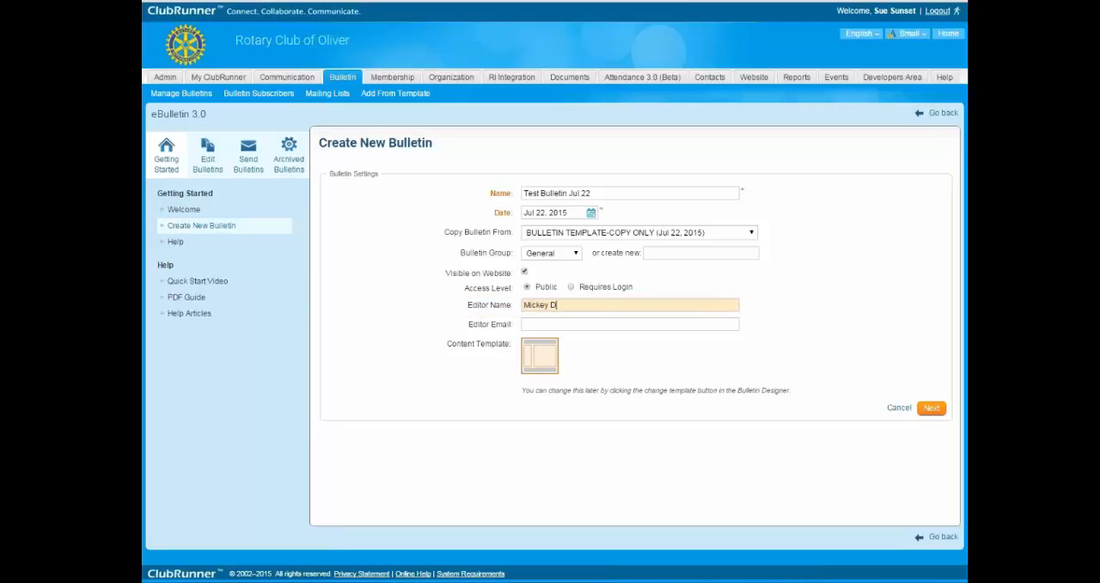
type("ickey D")
key("Tab")
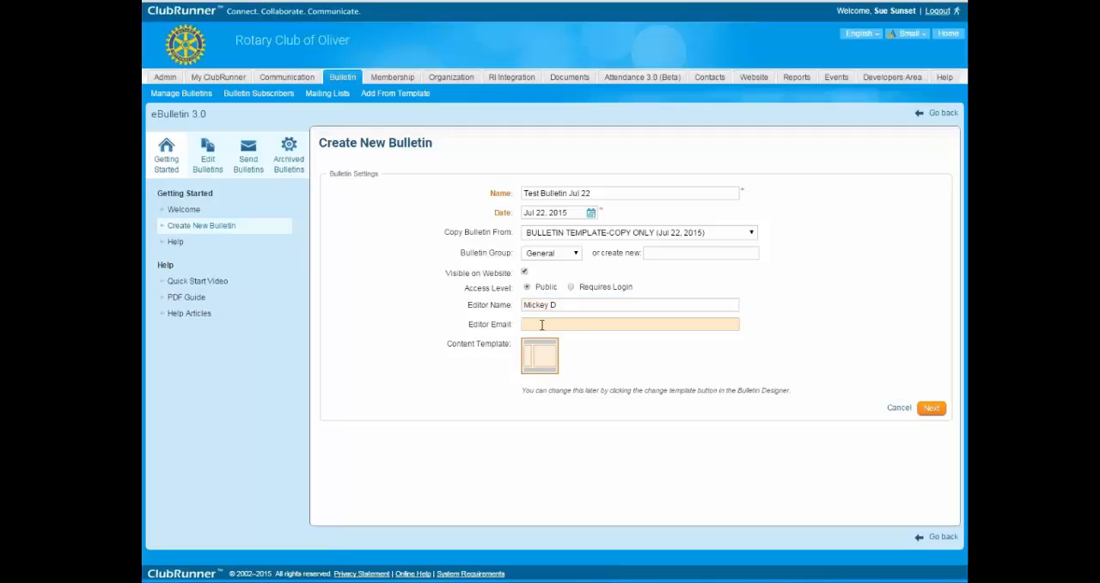
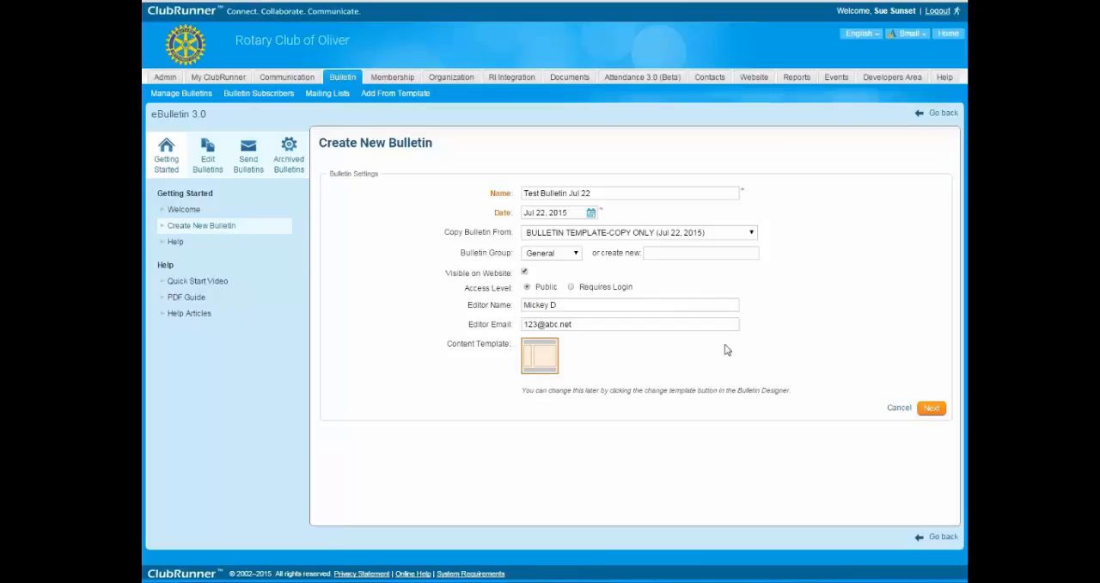
Review the name and website visibility settings, then save the new bulletin and continue to the Bulletin Designer.
mouse_move(320, 144)
left_mouse_down()
mouse_move(434, 144)
mouse_move(319, 144)
left_mouse_up()
left_click(443, 145)
left_click(424, 169)
left_click_drag(525, 192, 622, 195)
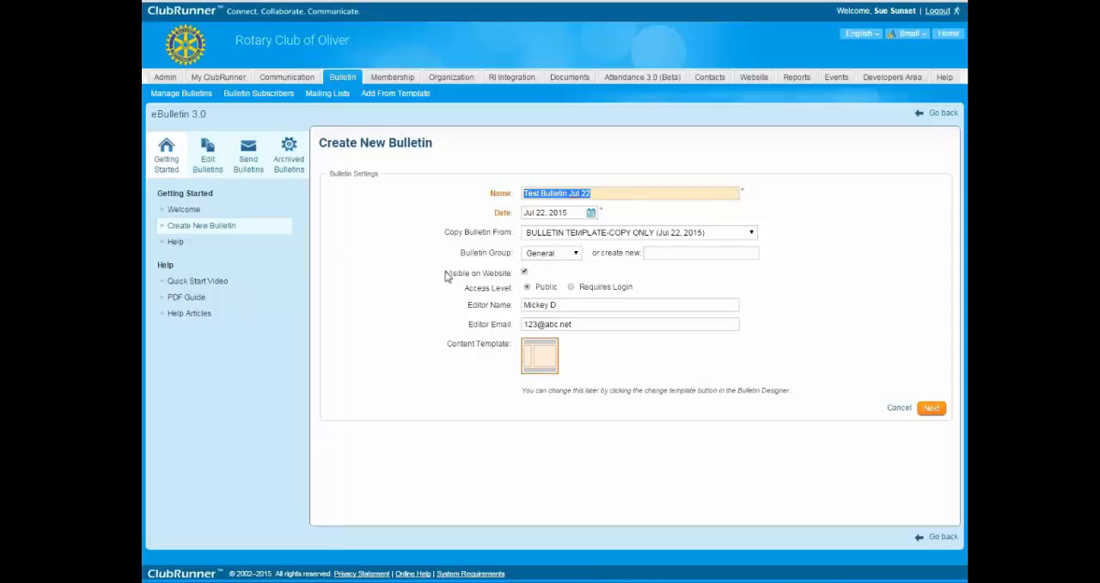
left_click_drag(445, 274, 513, 272)
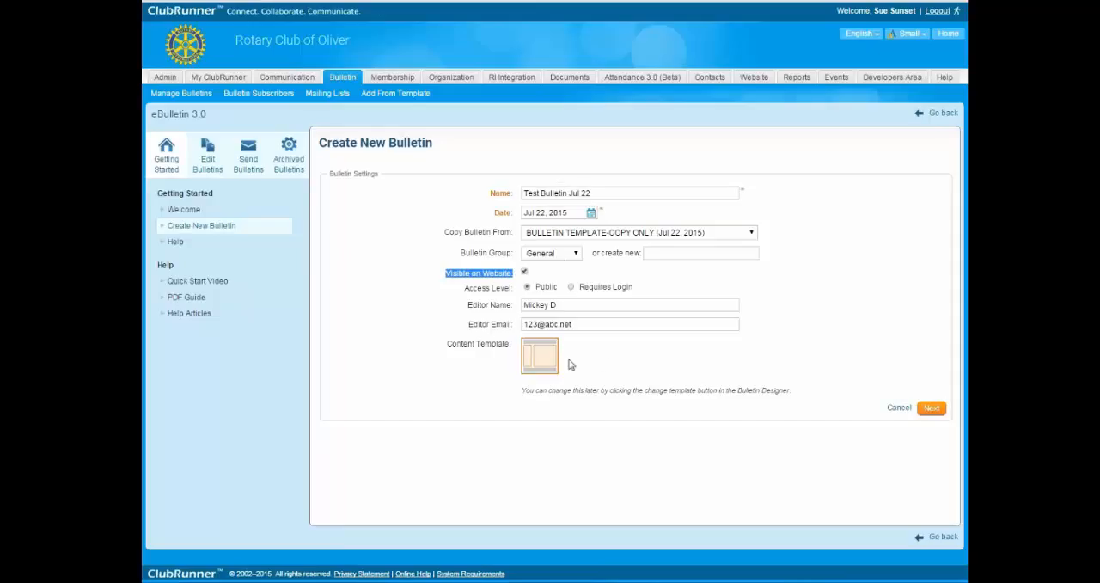
left_click_drag(490, 194, 516, 193)
left_click_drag(445, 273, 518, 274)
left_click(932, 409)
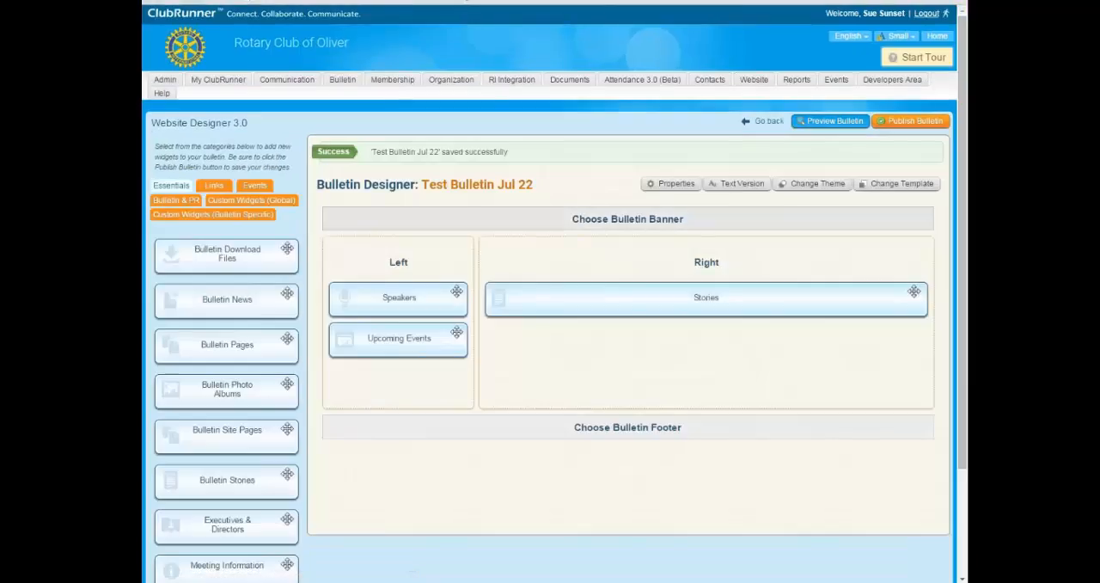
Look over the designer layout of Test Bulletin Jul 22 and open the content of its Stories widget.
mouse_move(713, 305)
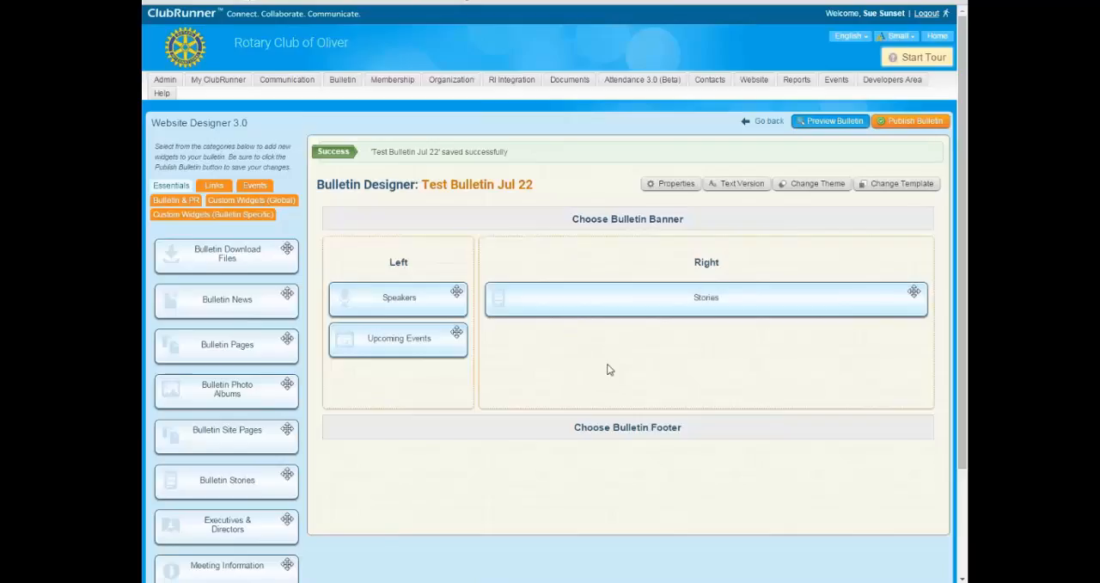
left_click_drag(423, 187, 449, 187)
left_click(433, 186)
mouse_move(398, 297)
left_click_drag(318, 180, 421, 183)
left_click(700, 377)
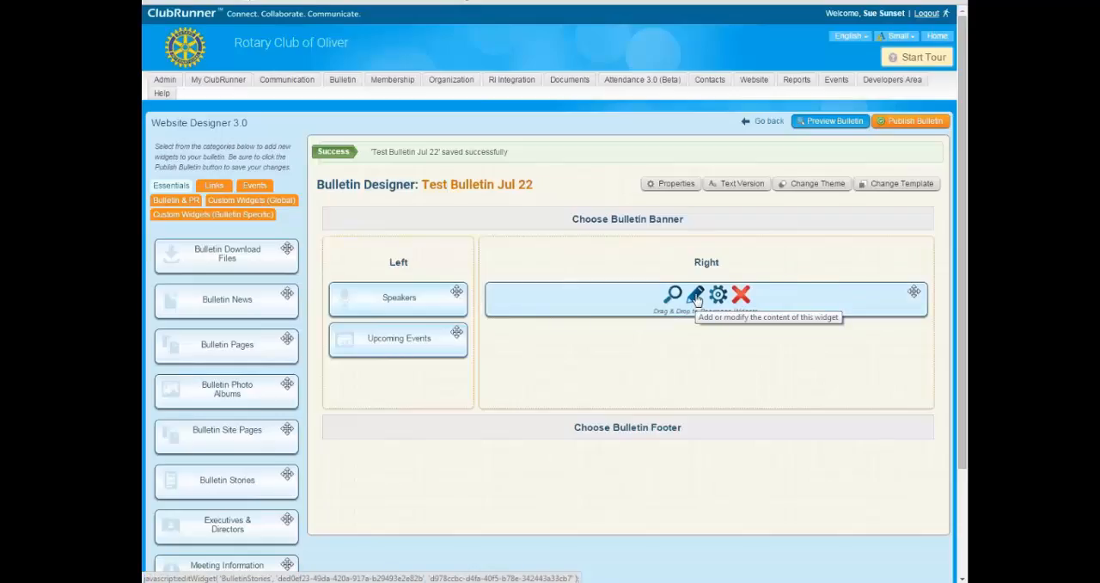
left_click(695, 297)
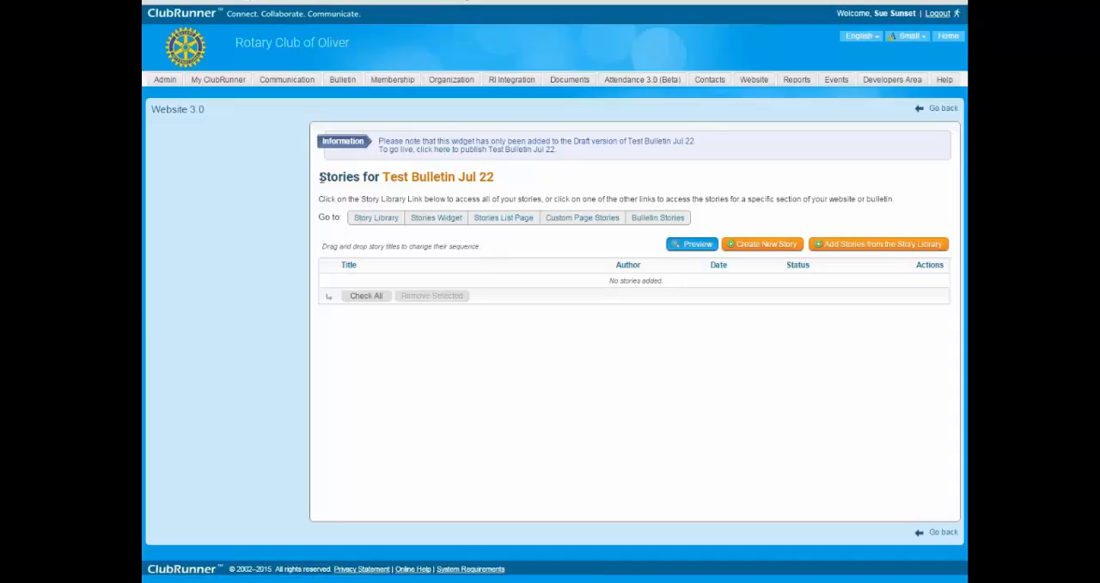
Create a new story for the bulletin and title it "Test bulletin July 22 story".
left_click_drag(320, 178, 382, 184)
left_click(589, 363)
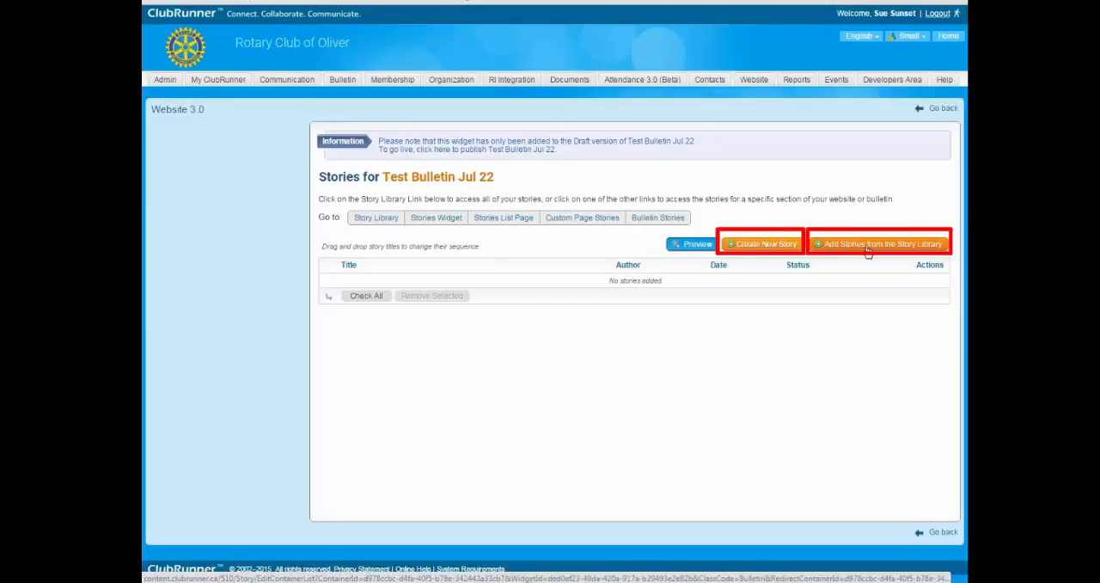
left_click(752, 248)
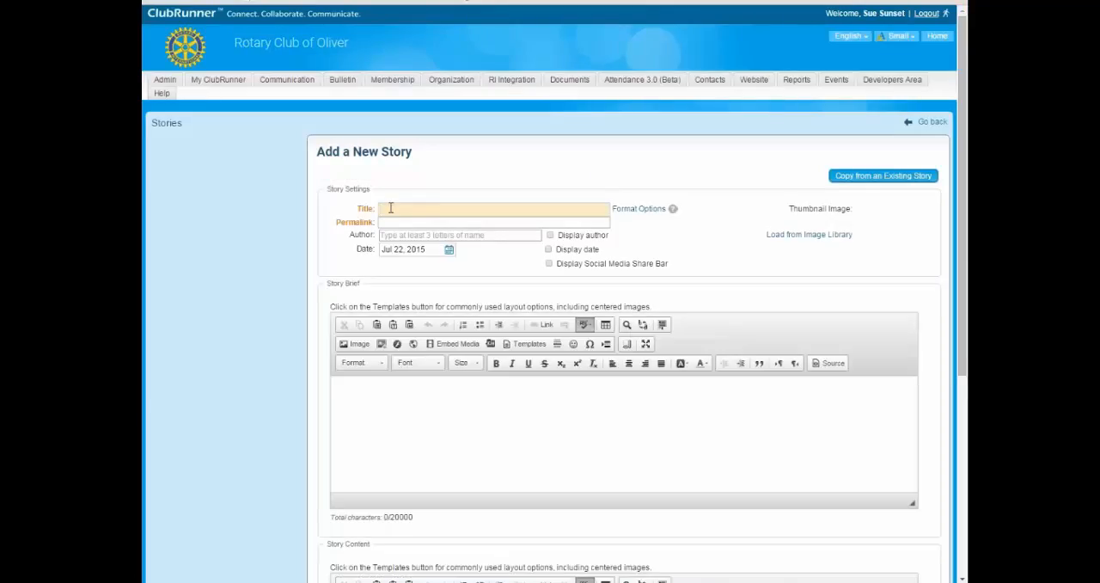
type("Test bull")
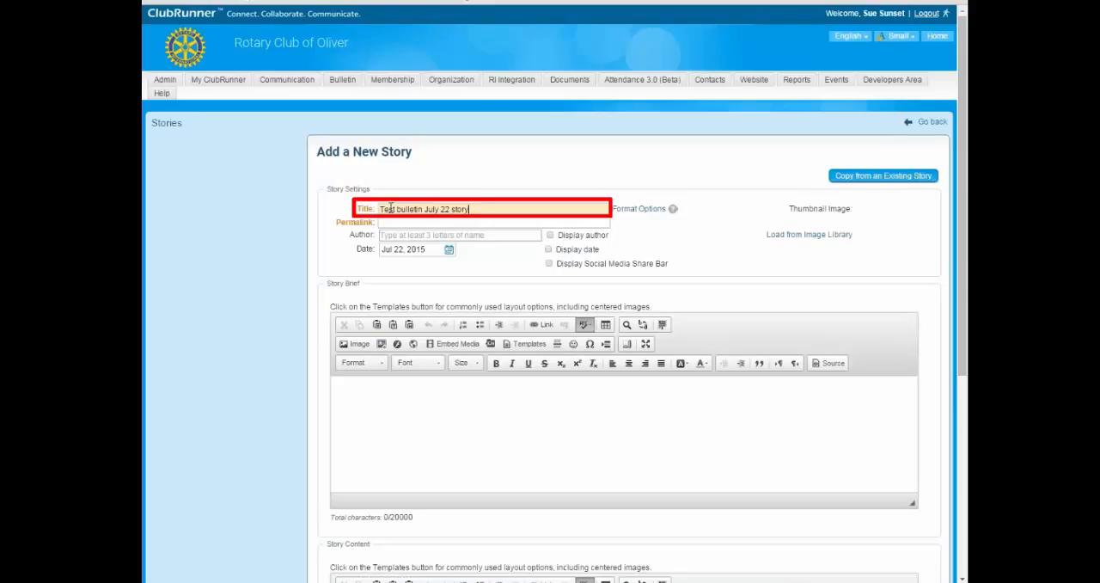
type("etin July 22 story")
key("Tab")
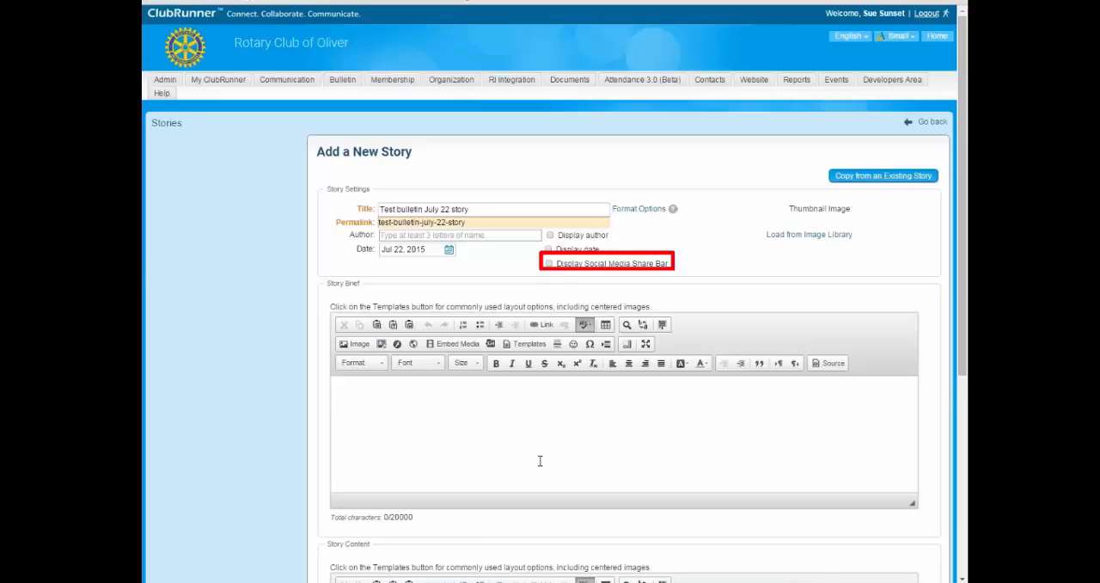
Switch the story's Display Social Media Share Bar option on and off again.
left_click_drag(556, 263, 688, 263)
left_click(559, 265)
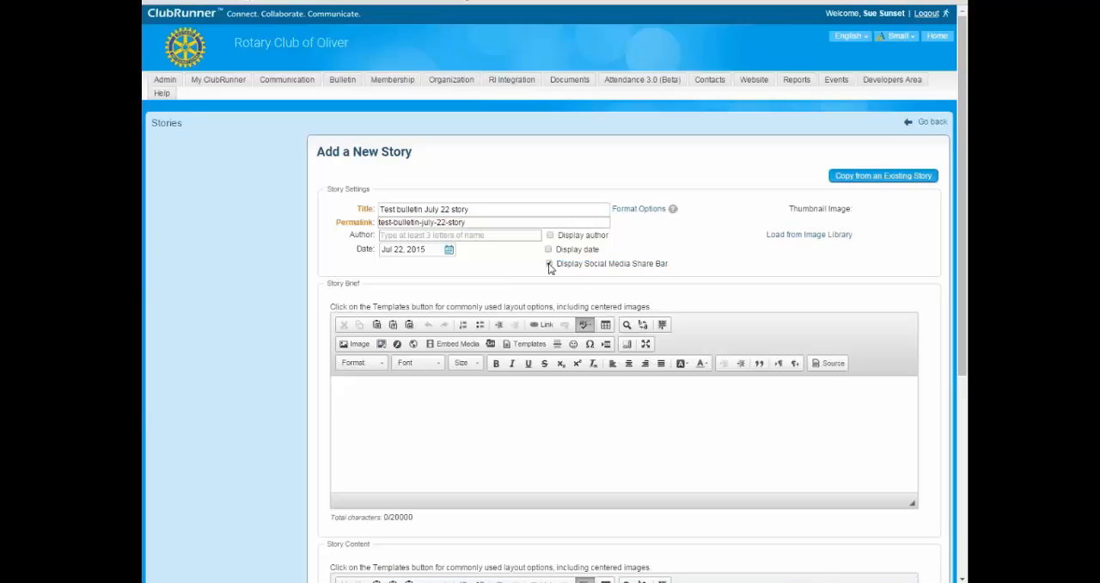
left_click(549, 265)
Write "Story Brief is here" as the story brief.
scroll(351, 439, "down", 3)
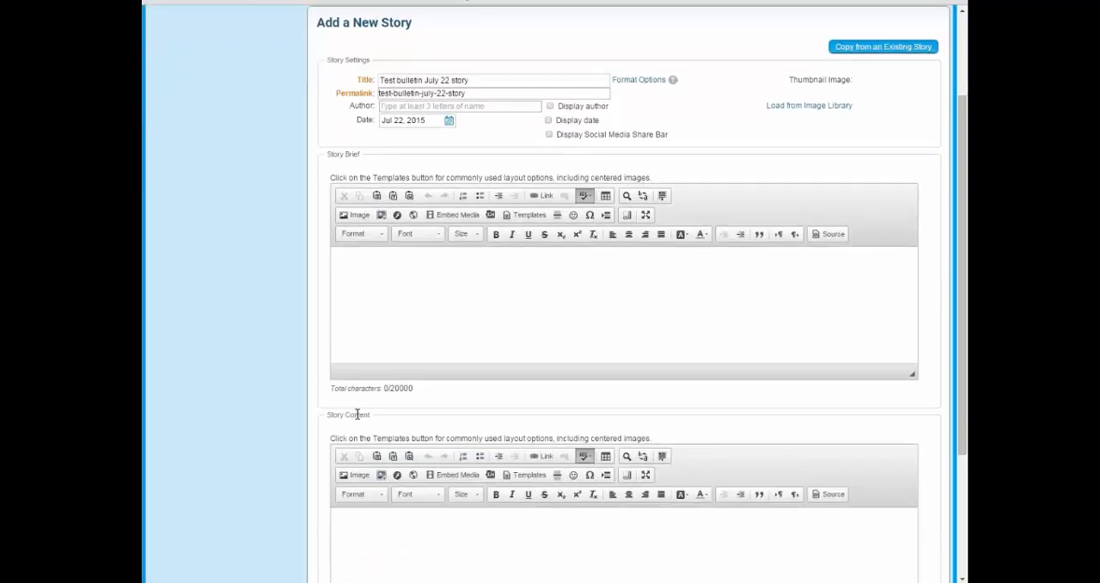
left_click(410, 336)
scroll(395, 331, "up", 3)
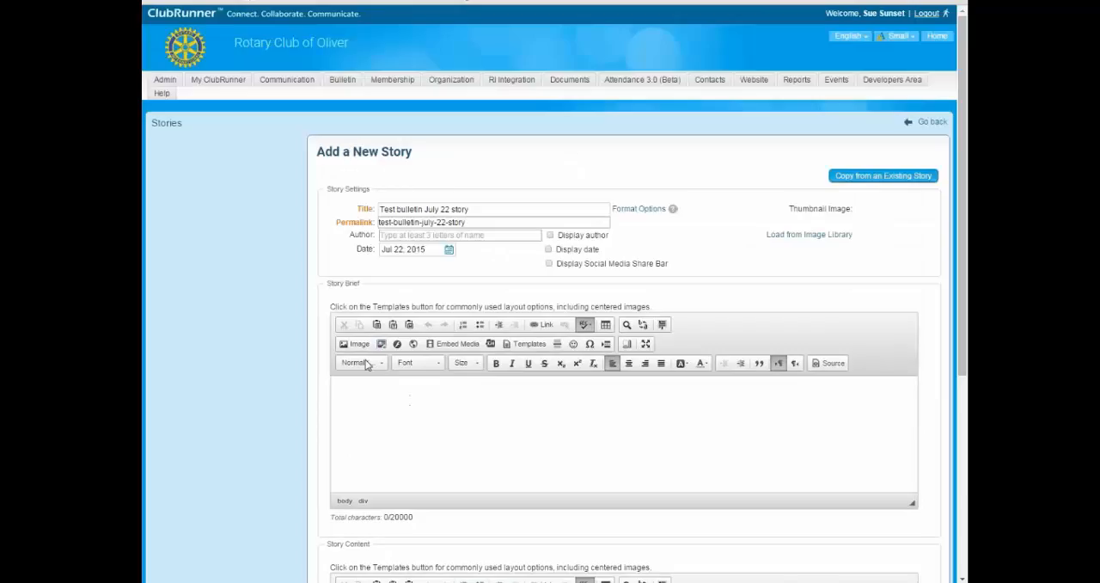
scroll(400, 408, "down", 3)
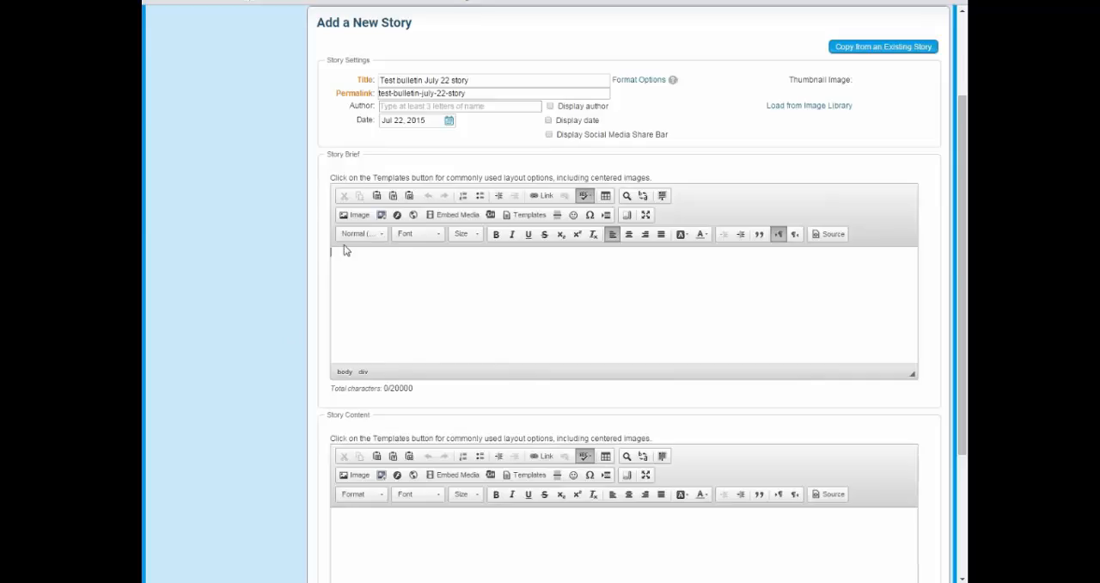
type("Styo")
key("BackSpace")
key("BackSpace")
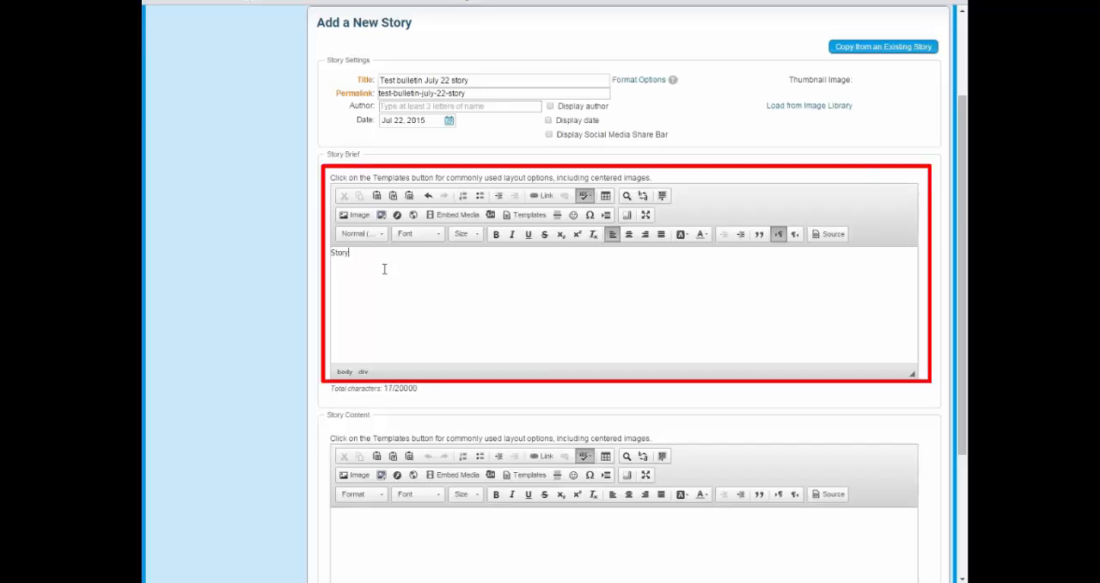
type("Brief is here")
Write "Story content is here" as the story content.
left_click(417, 540)
type("Story content is here")
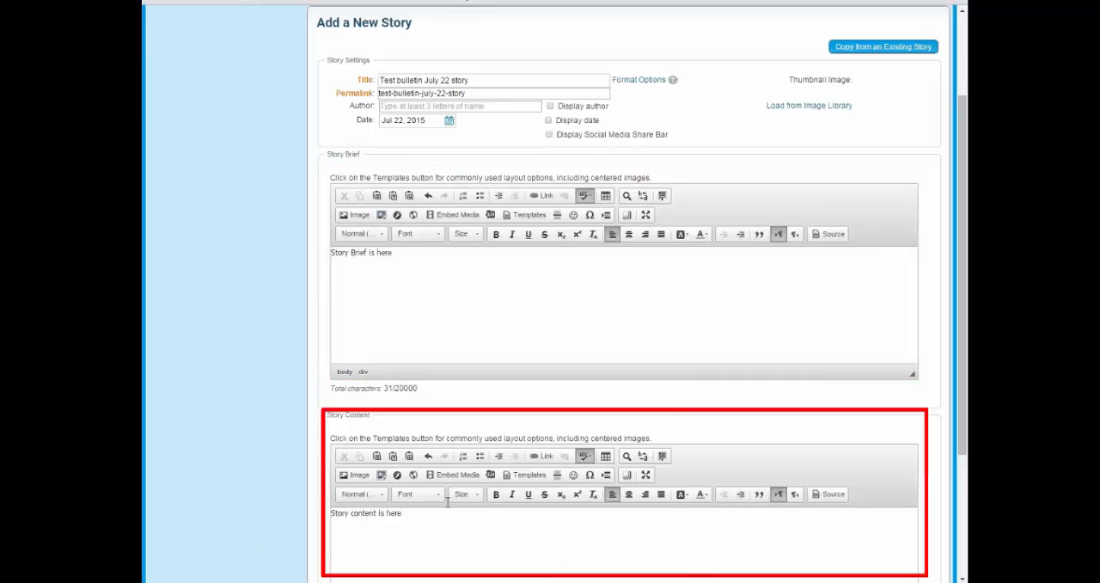
left_click(454, 299)
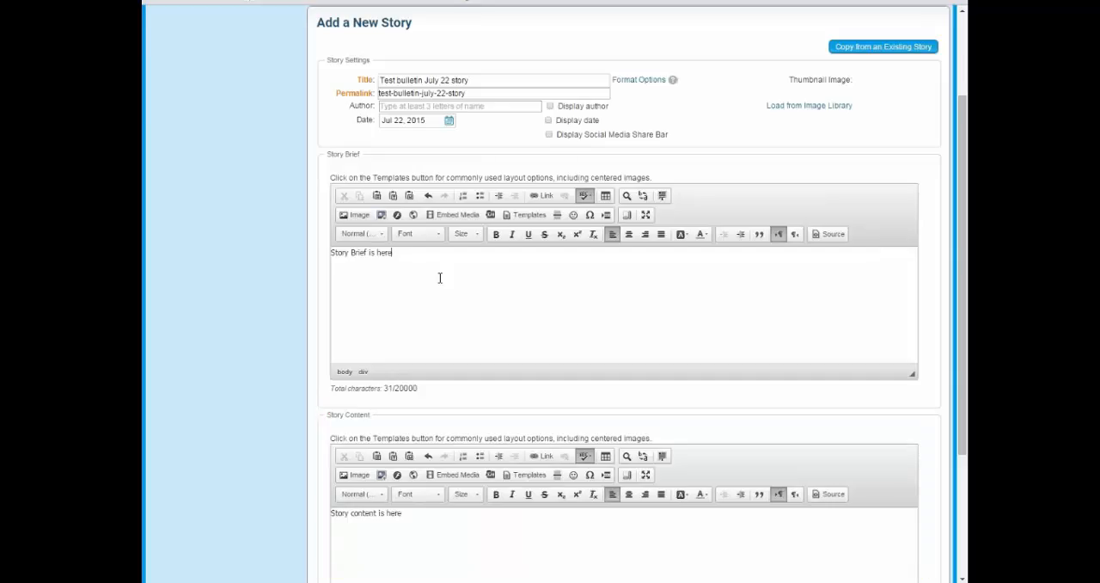
Review the text in the Story Brief and Story Content areas of the new story.
left_click_drag(412, 252, 320, 249)
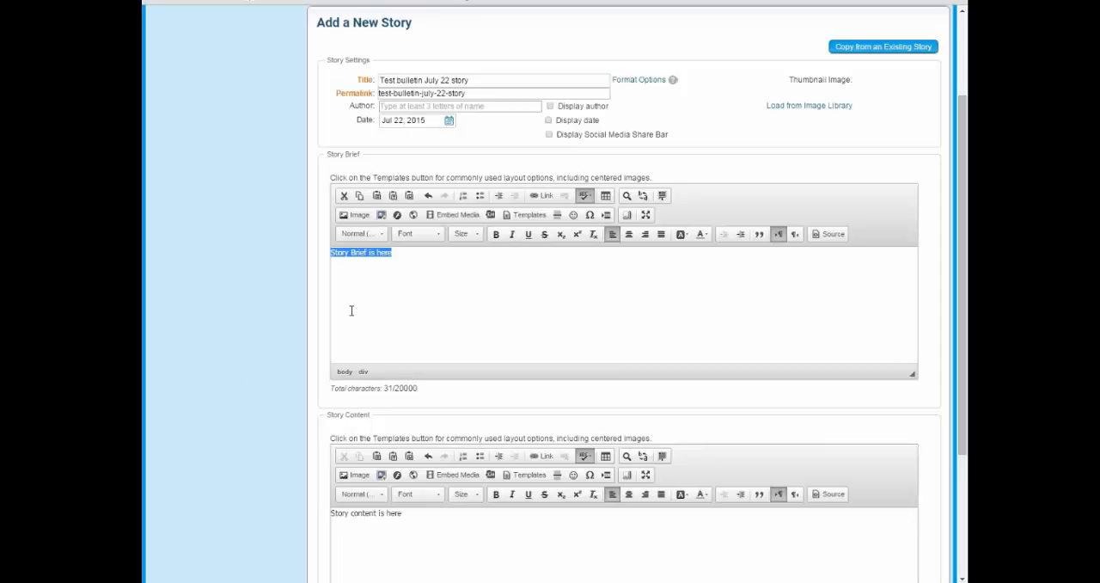
left_click(422, 519)
scroll(416, 521, "down", 1)
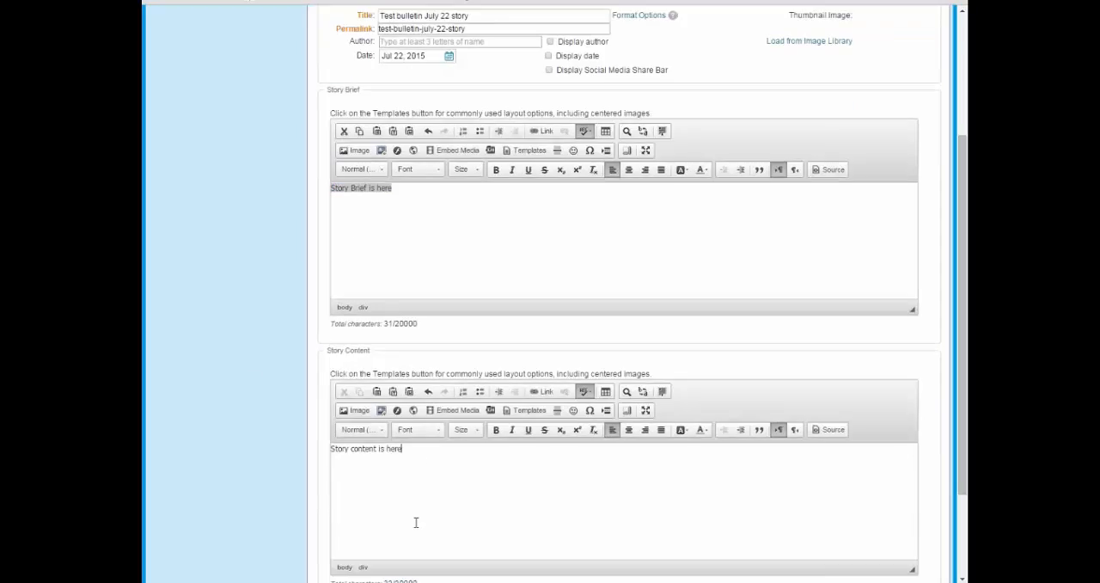
scroll(449, 491, "down", 1)
scroll(435, 456, "up", 1)
left_click(436, 228)
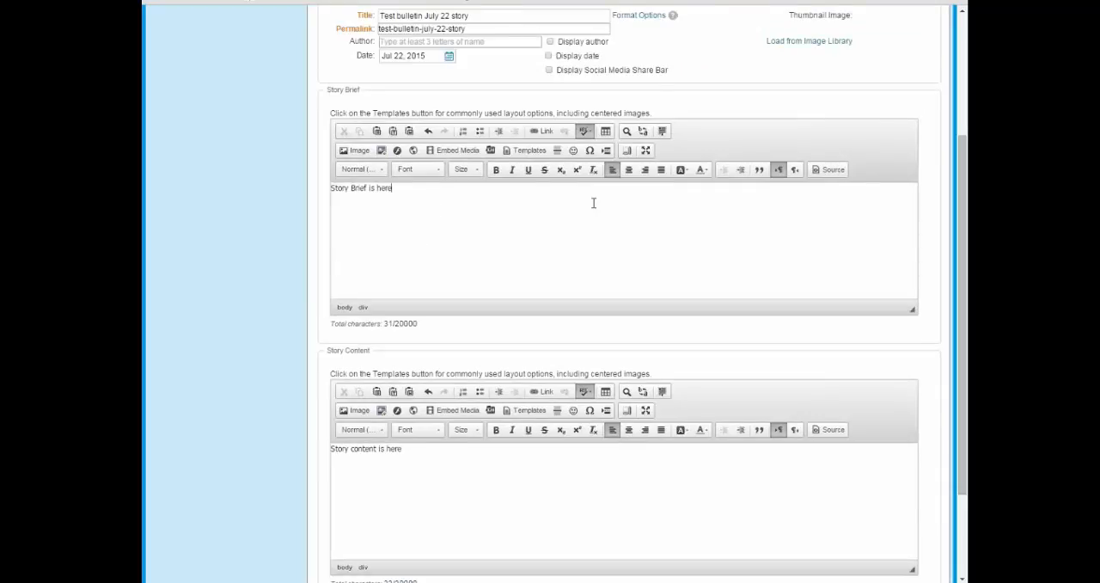
scroll(593, 203, "up", 1)
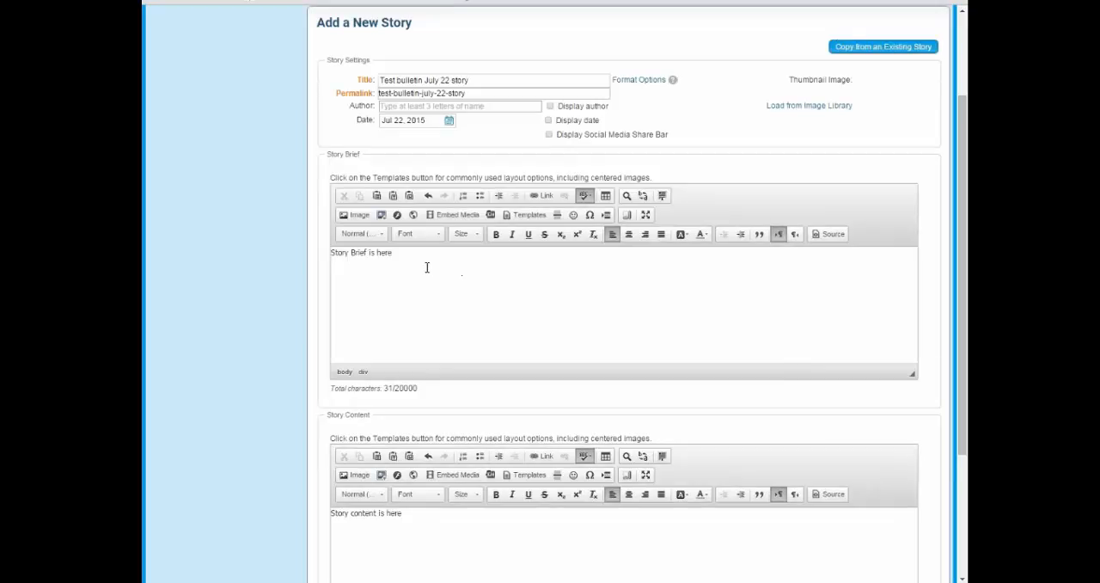
scroll(451, 262, "up", 1)
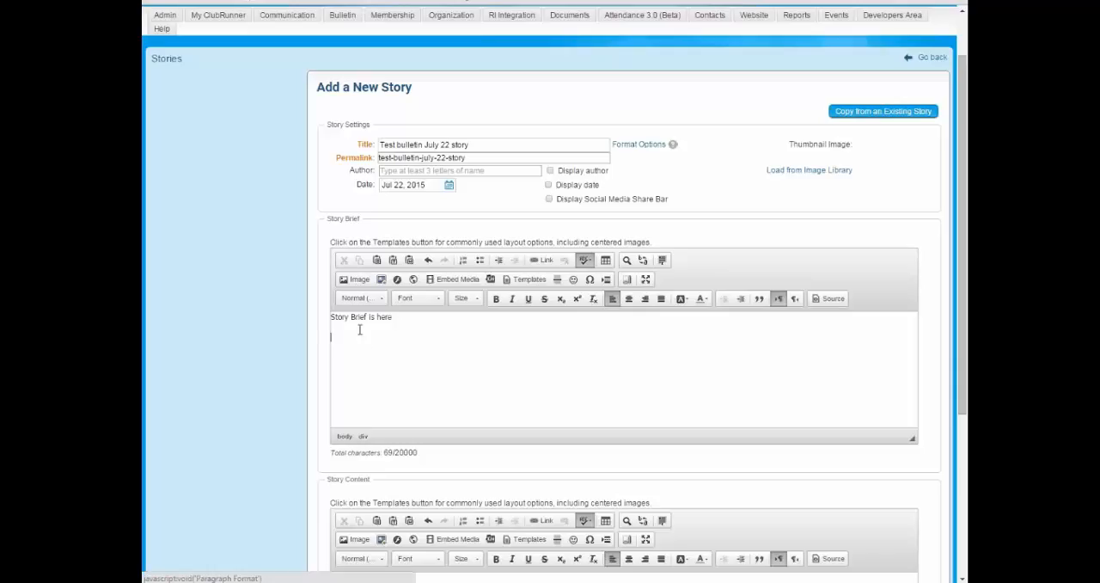
Start inserting an image on a new line below the story brief text, choosing Tulips(2).jpg from the media library's My Images folder.
key("Return")
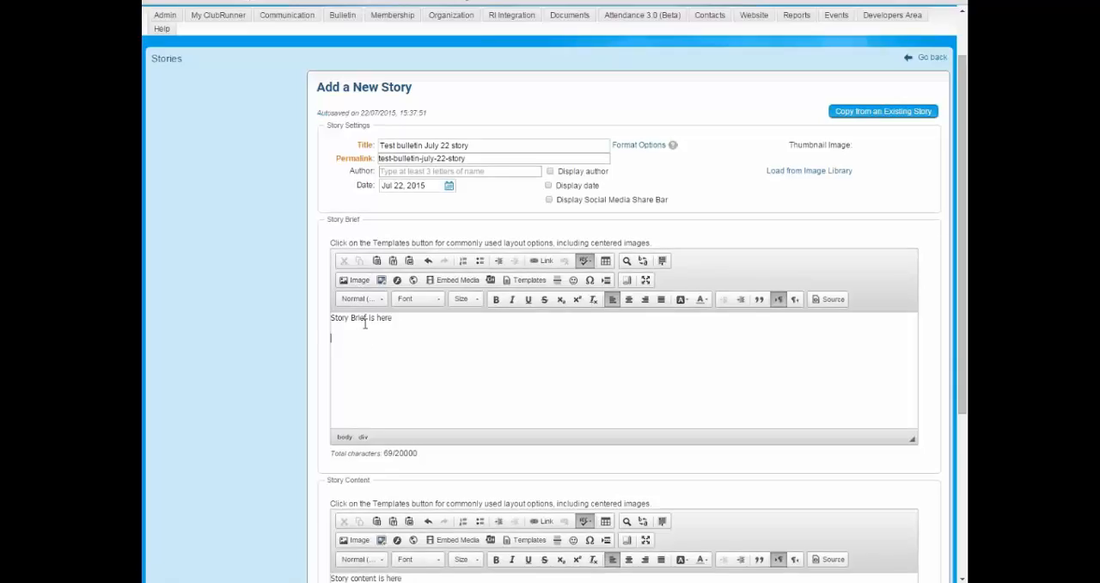
left_click(357, 281)
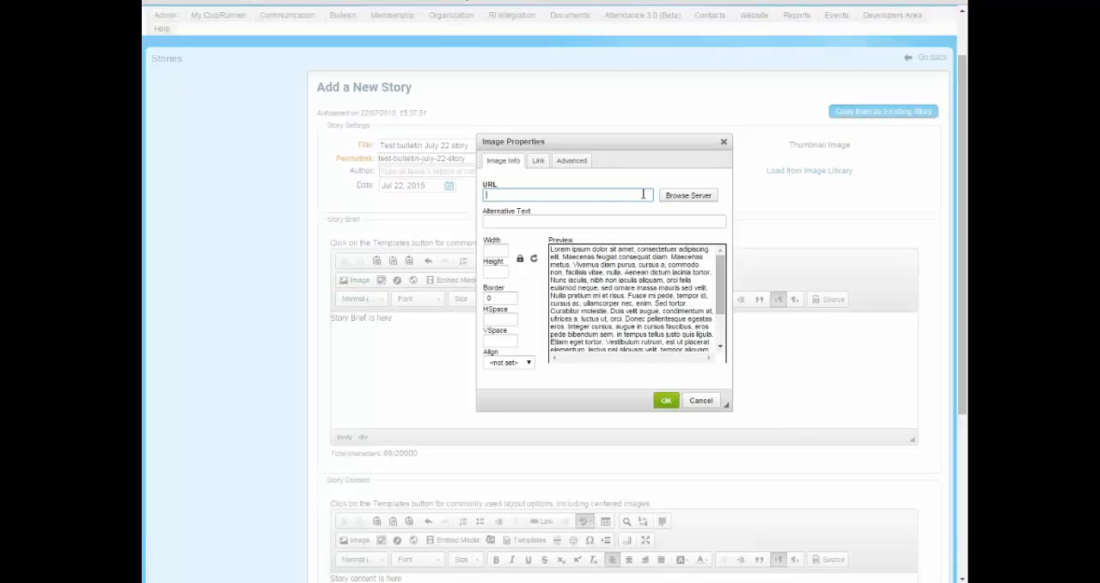
left_click(688, 197)
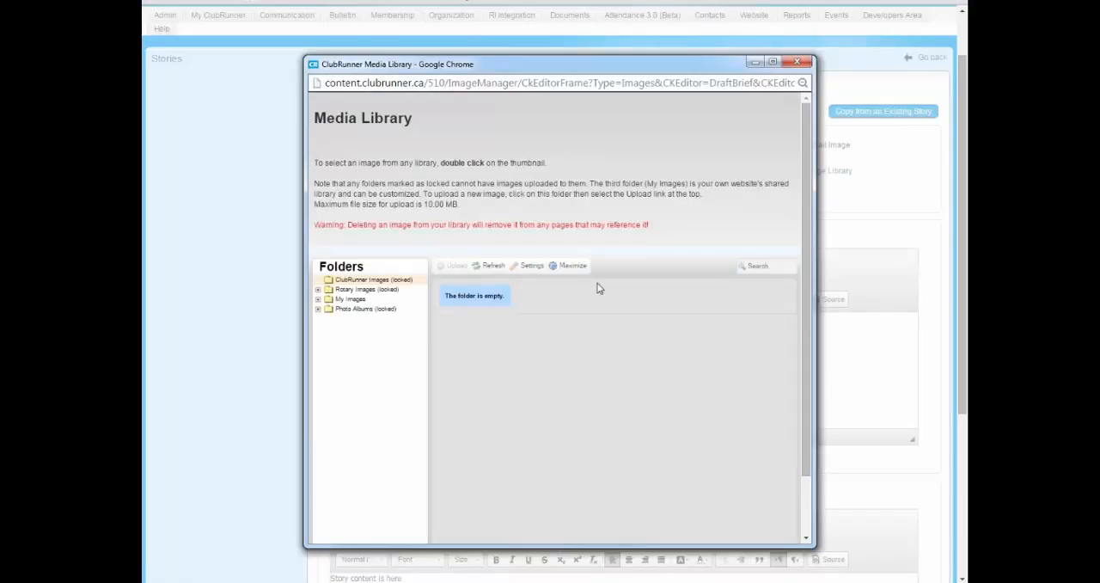
left_click(348, 298)
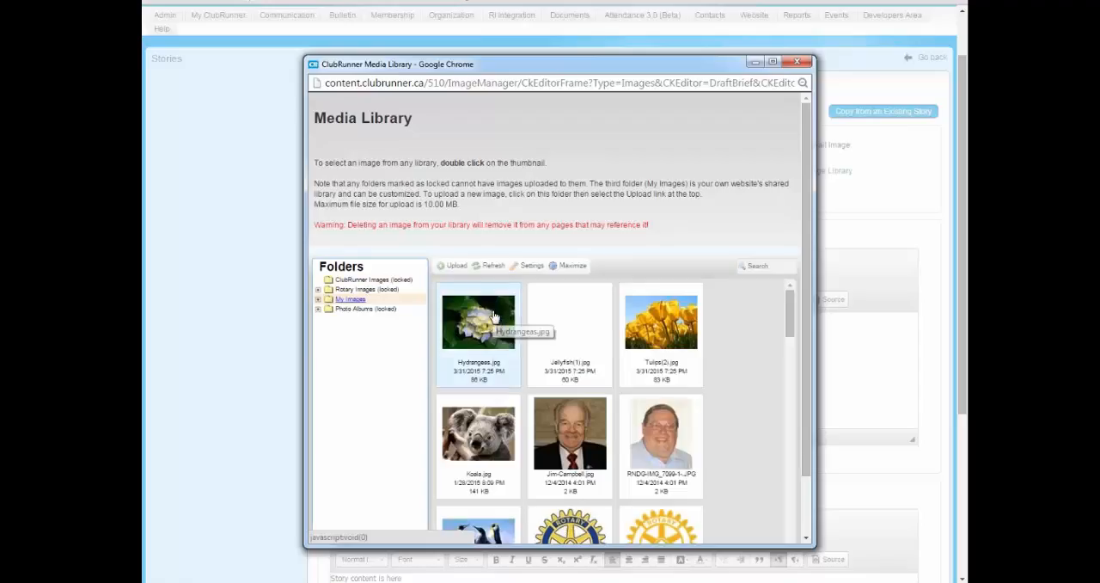
left_click(494, 317)
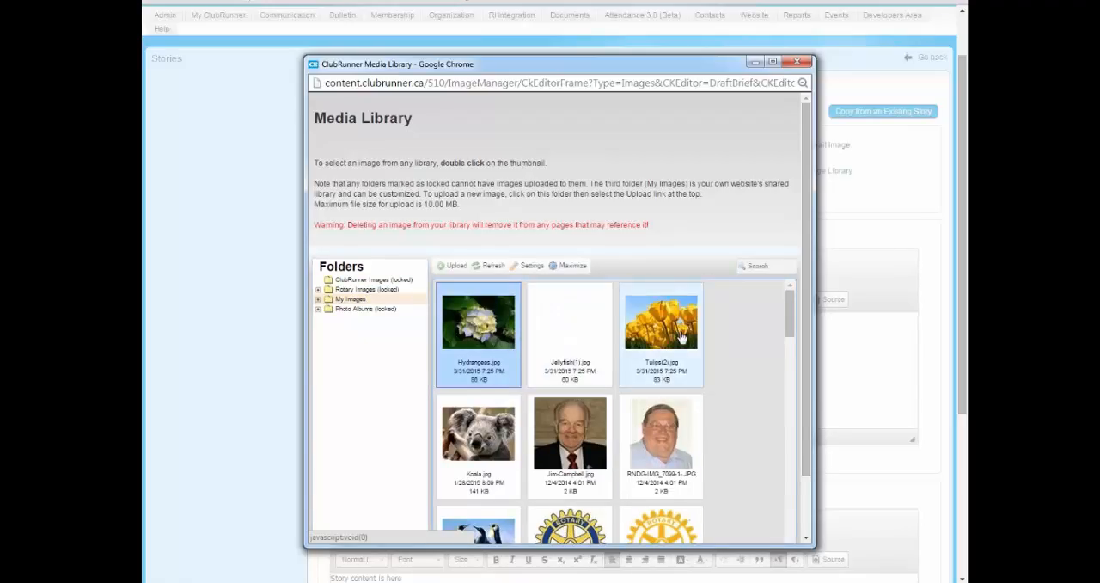
left_click(660, 337)
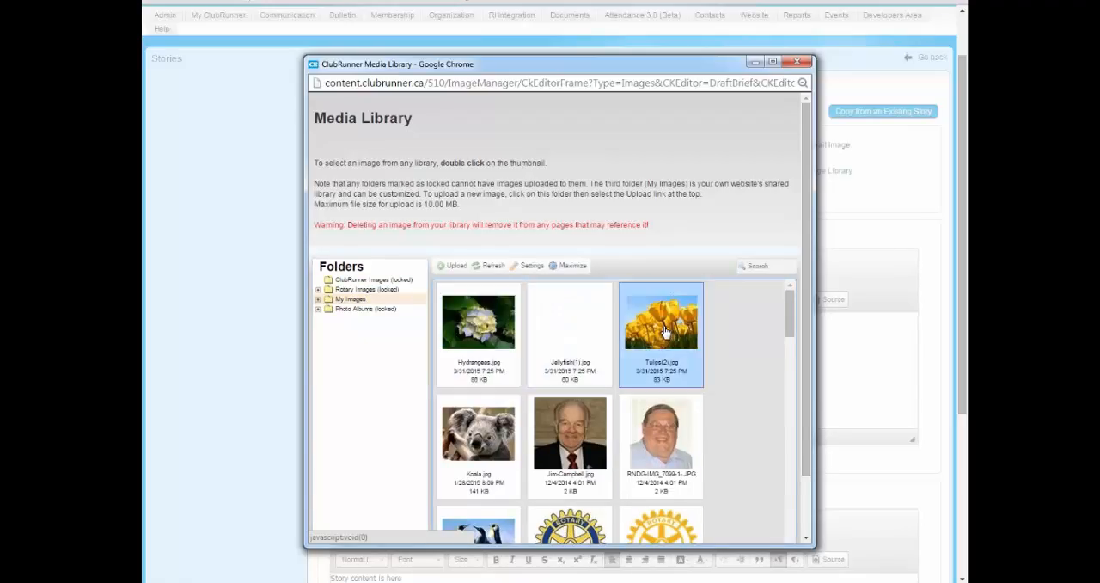
double_click(664, 329)
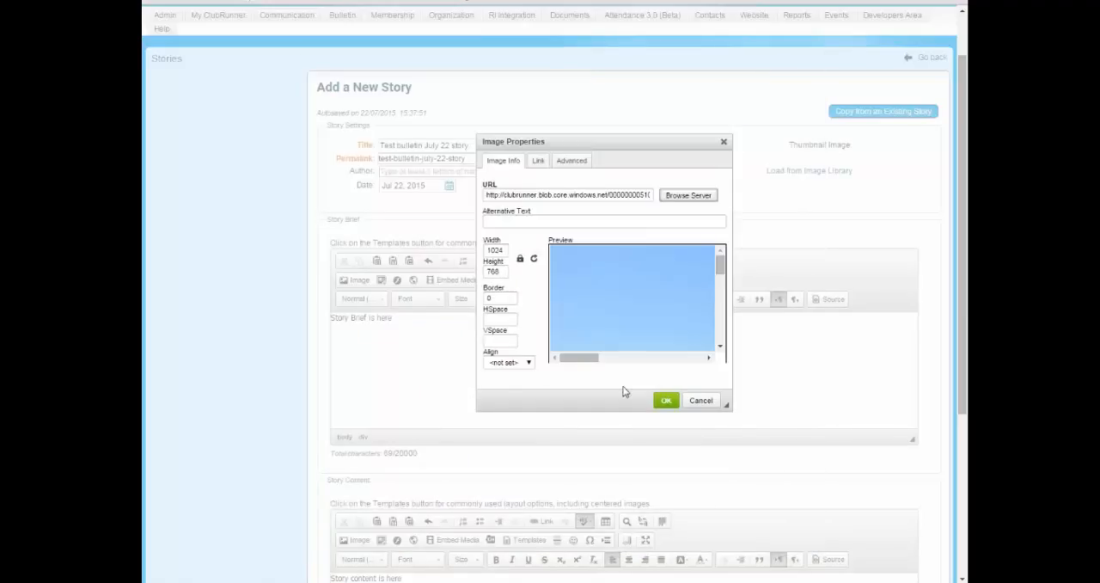
Set the tulips image's width to 400 with its aspect ratio locked.
double_click(495, 250)
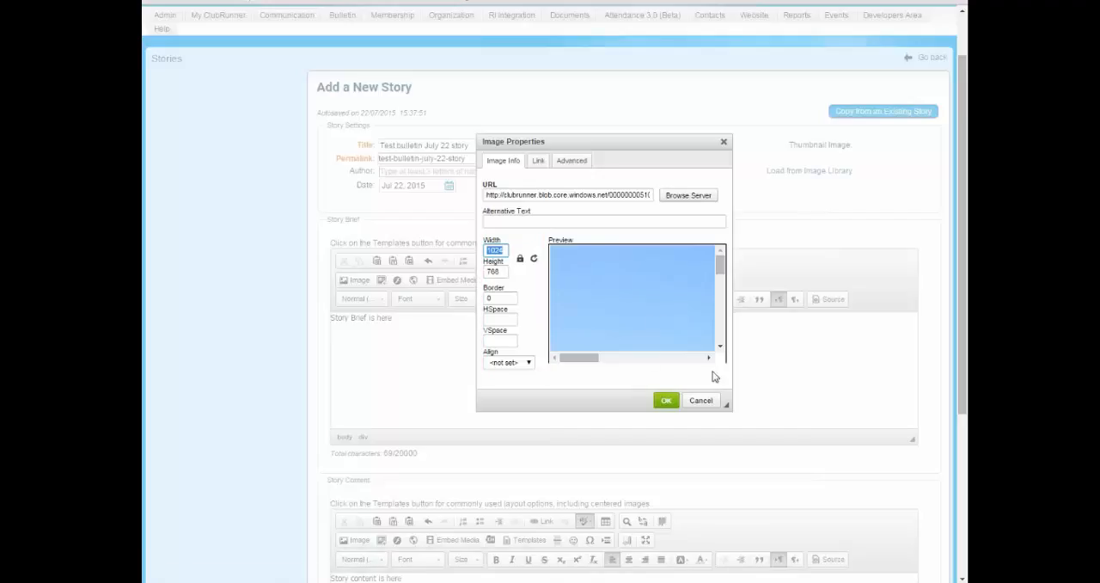
left_click_drag(593, 137, 586, 116)
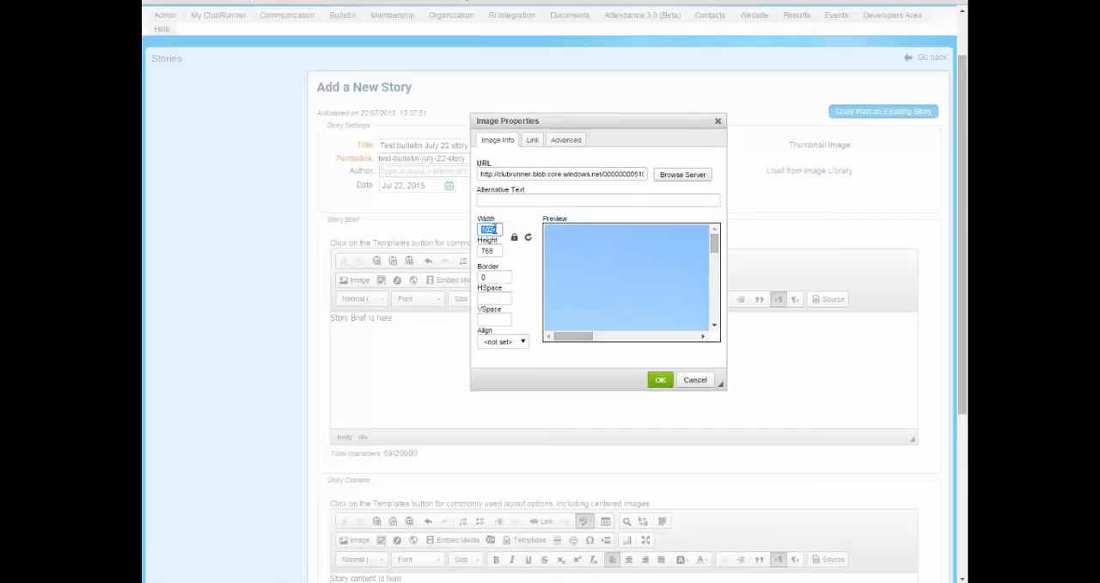
left_click(498, 229)
double_click(498, 229)
left_click_drag(584, 337, 528, 335)
left_click_drag(499, 232, 440, 232)
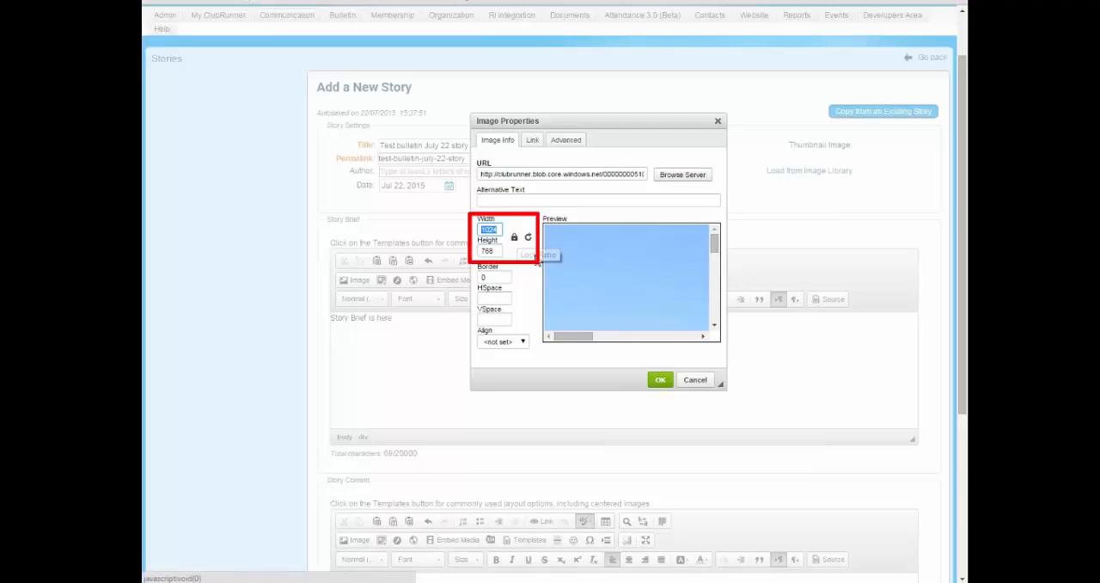
type("400")
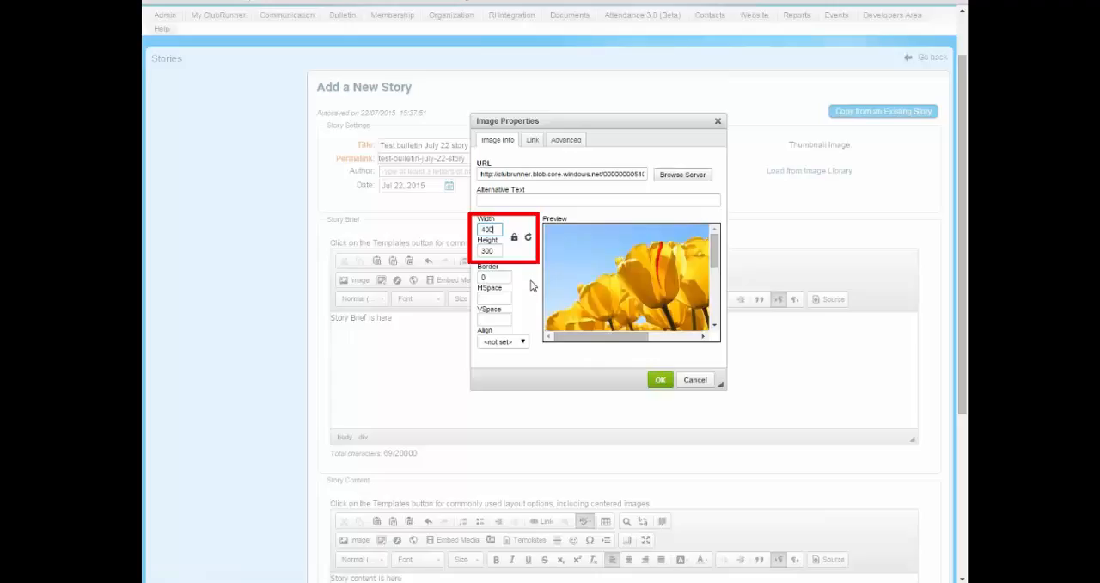
Unlock the tulips image's aspect ratio and set only its width to 1024.
double_click(490, 250)
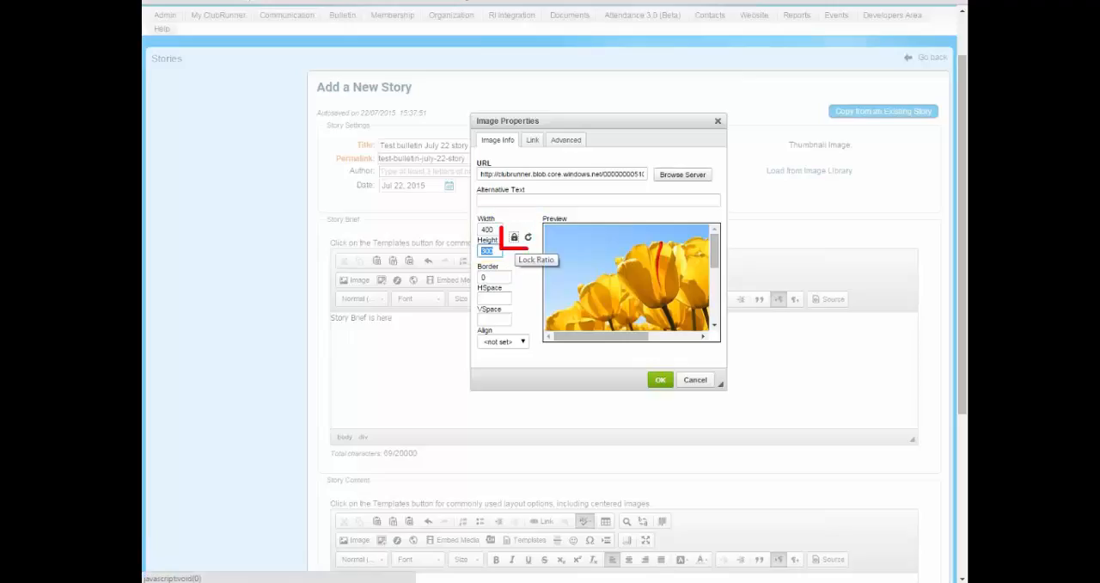
left_click(516, 242)
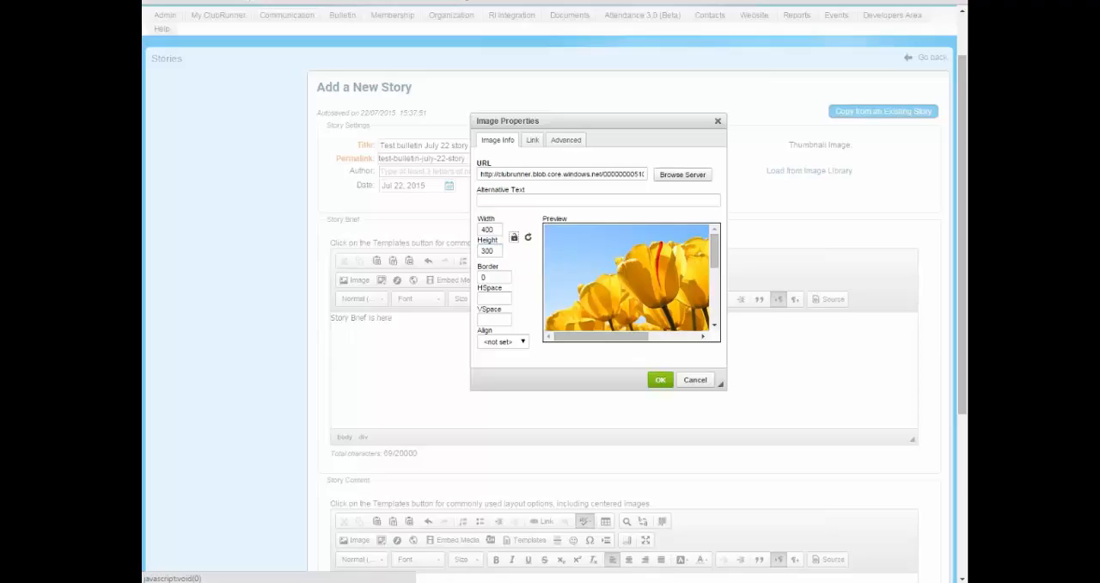
double_click(497, 230)
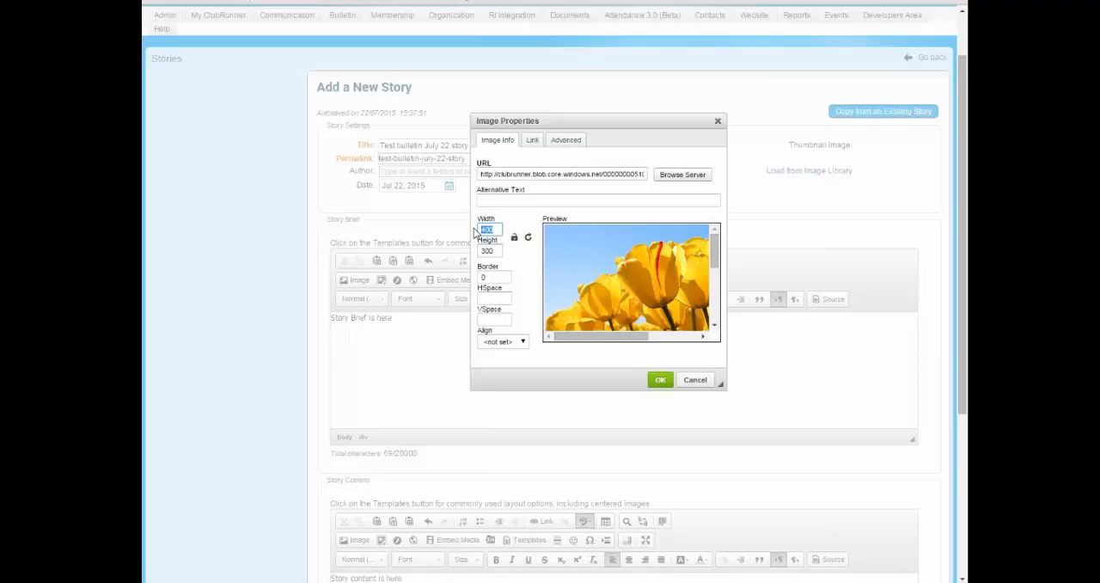
type("1024")
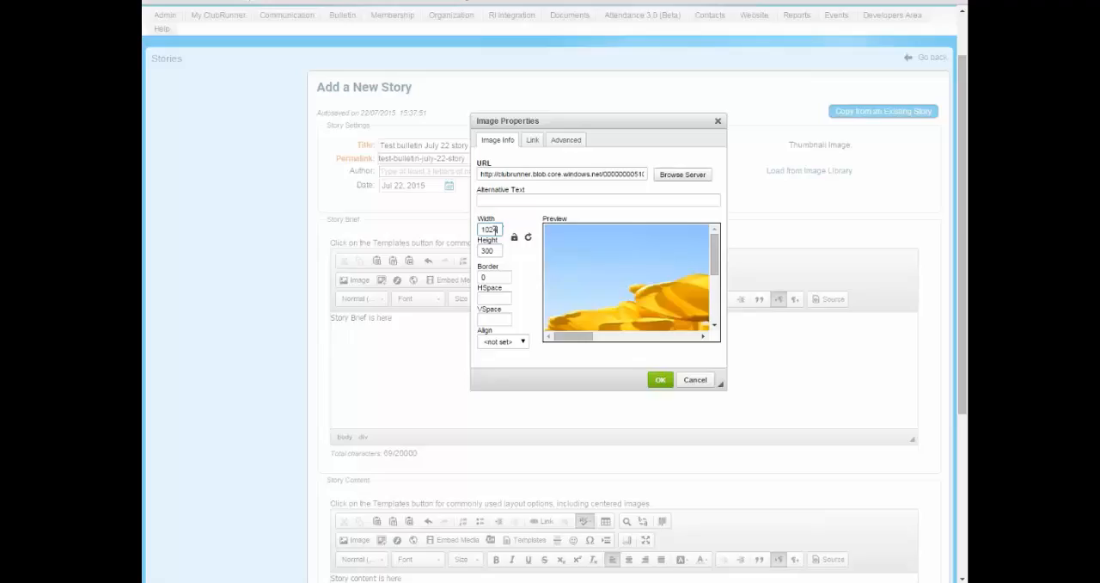
left_click_drag(499, 230, 471, 228)
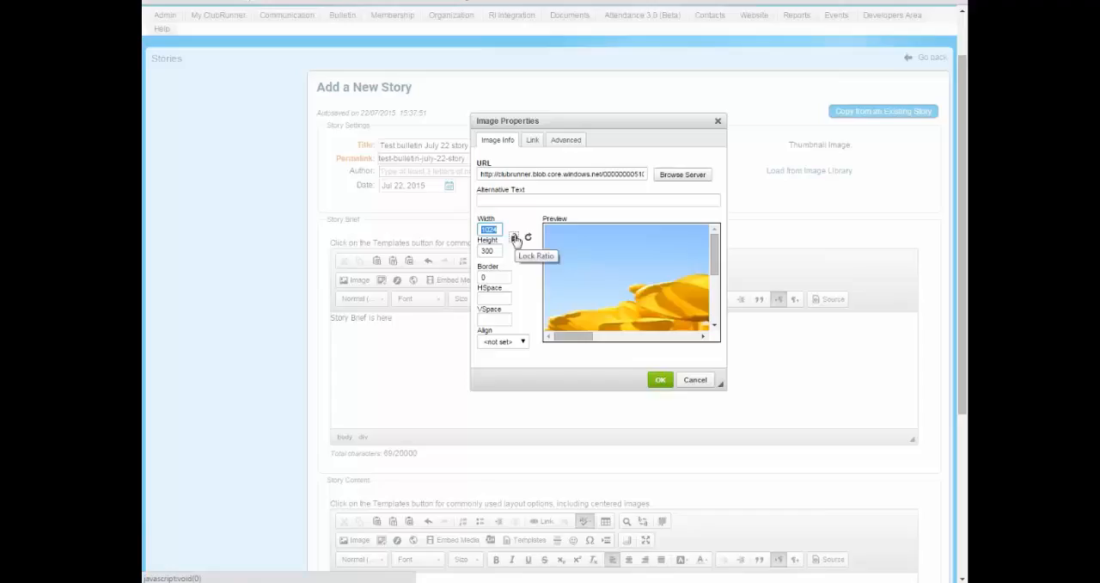
Lock the image's aspect ratio again and set its width back to 400.
left_click(514, 238)
double_click(496, 229)
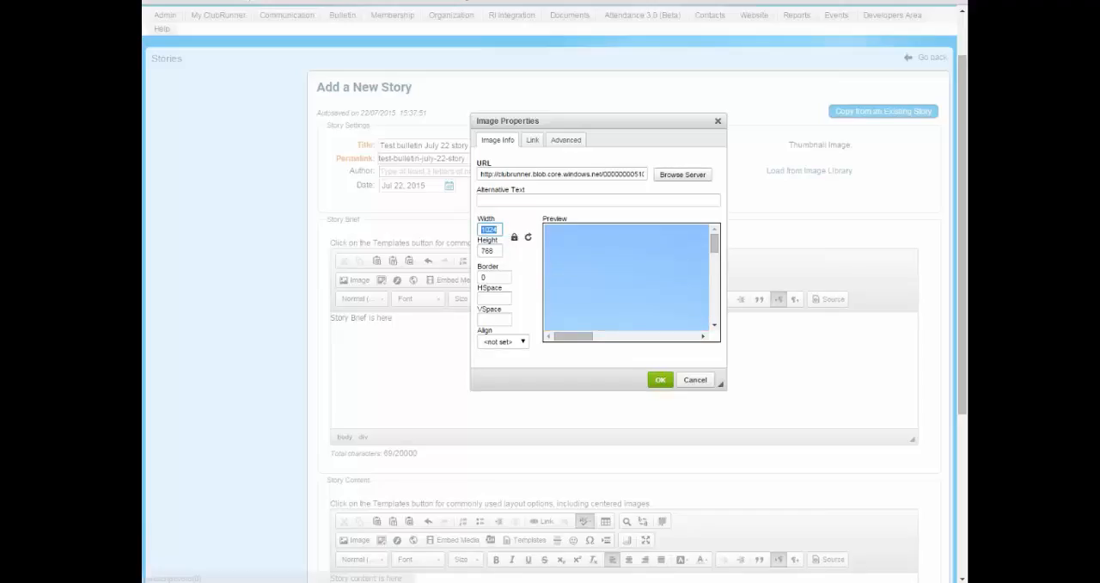
type("400")
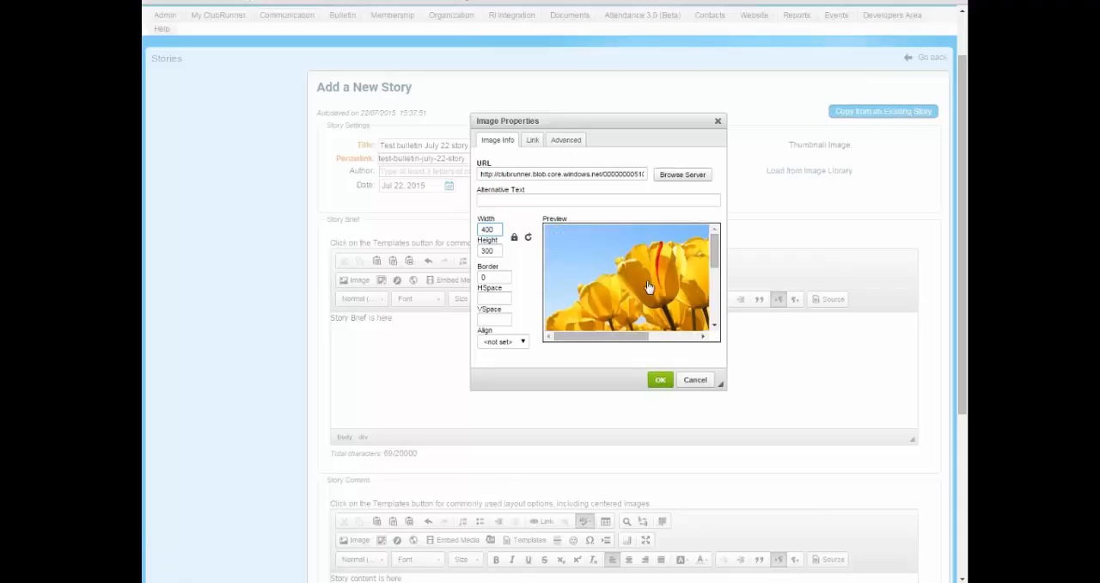
scroll(655, 291, "down", 5)
scroll(579, 290, "up", 7)
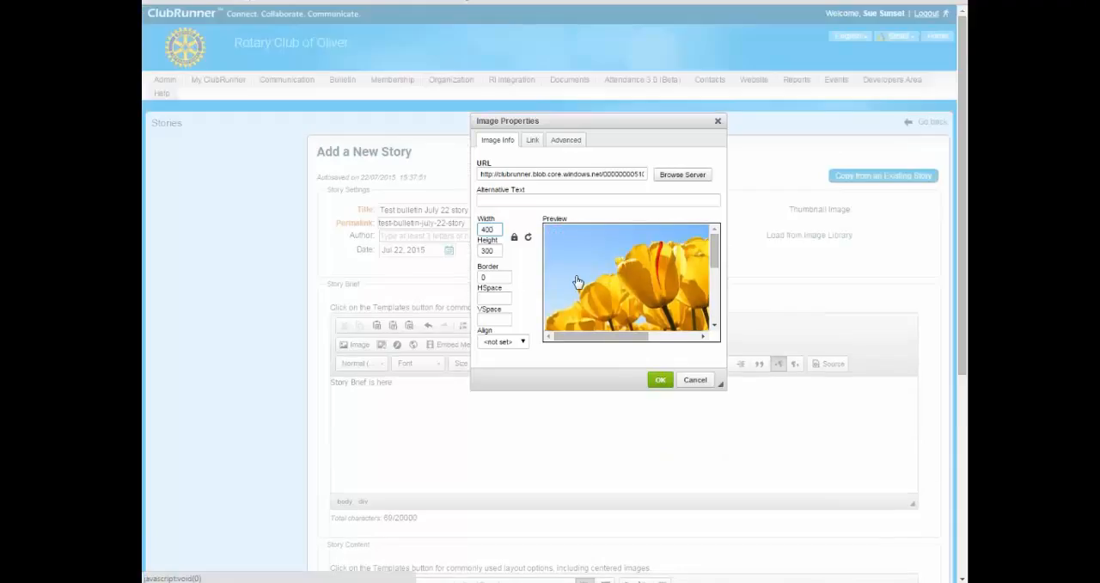
Try a slightly larger width of 410 for the tulips image.
double_click(497, 231)
left_click(498, 230)
left_click_drag(499, 230, 418, 223)
type("410")
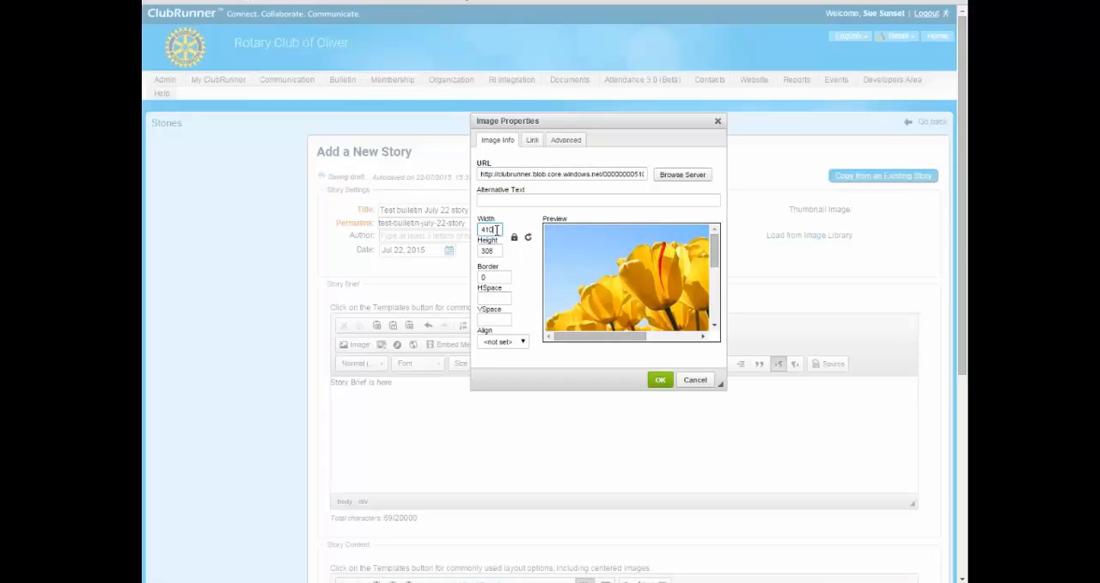
Return the tulips image's width to 400 and insert it into the story brief.
left_click_drag(497, 230, 465, 228)
type("400")
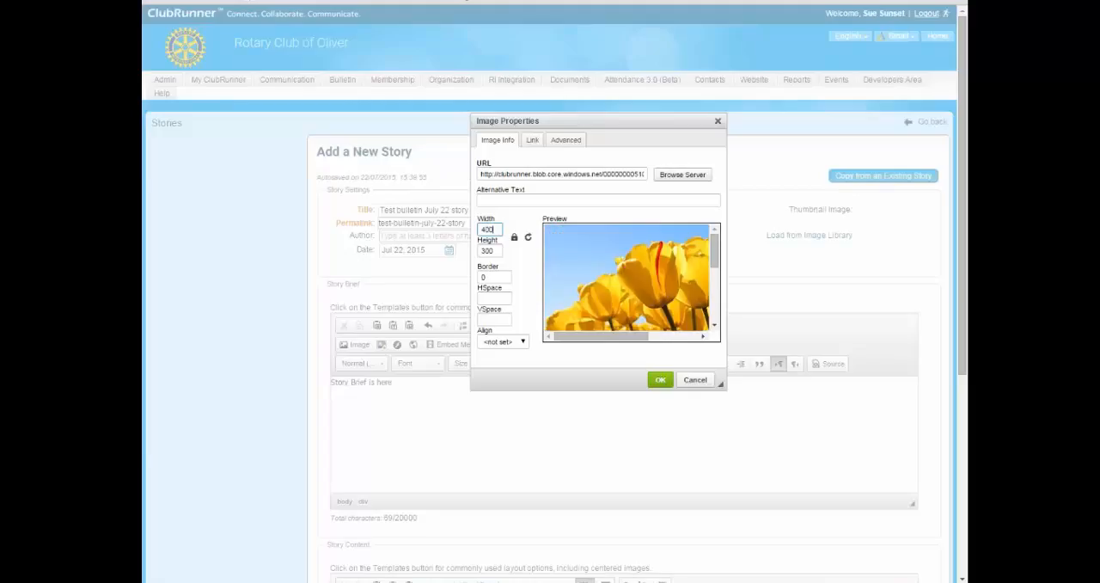
left_click(660, 379)
scroll(451, 438, "up", 2)
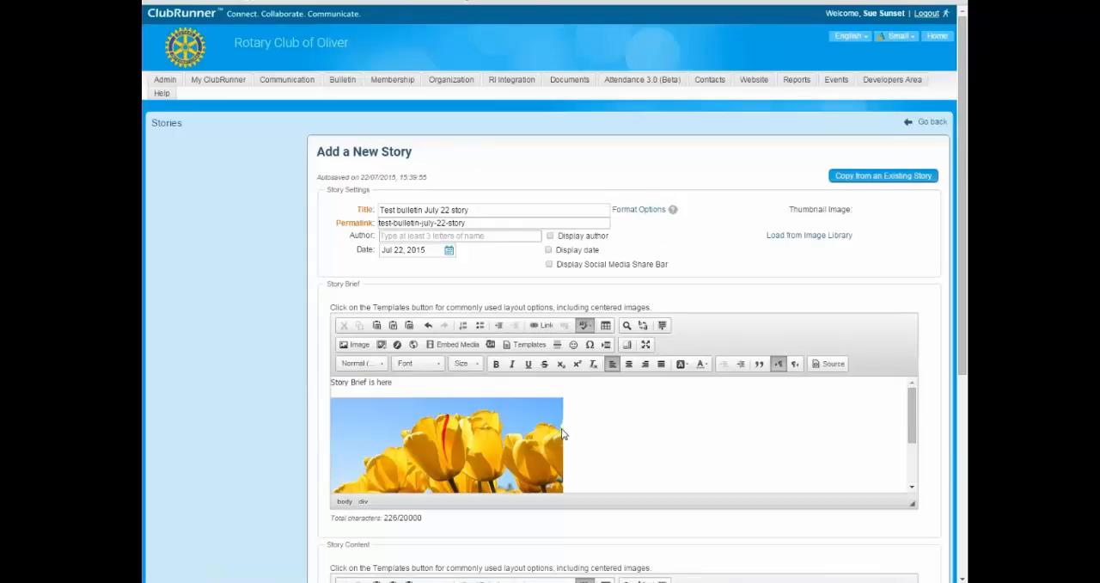
Check the inserted tulips image in the story brief and delete it.
scroll(783, 431, "down", 2)
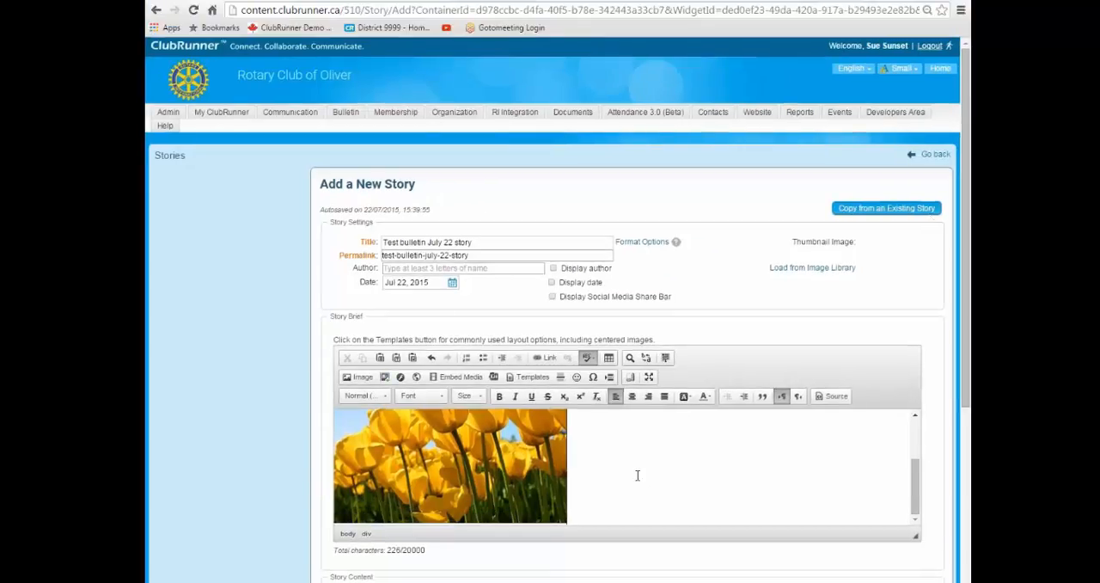
scroll(464, 465, "down", 3)
scroll(532, 362, "up", 2)
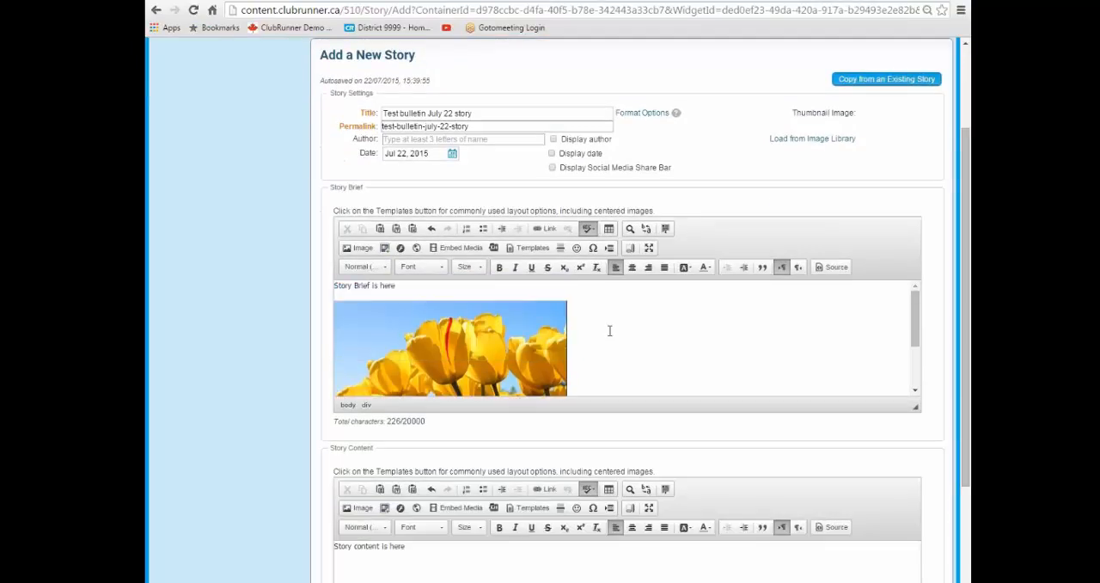
scroll(556, 349, "down", 3)
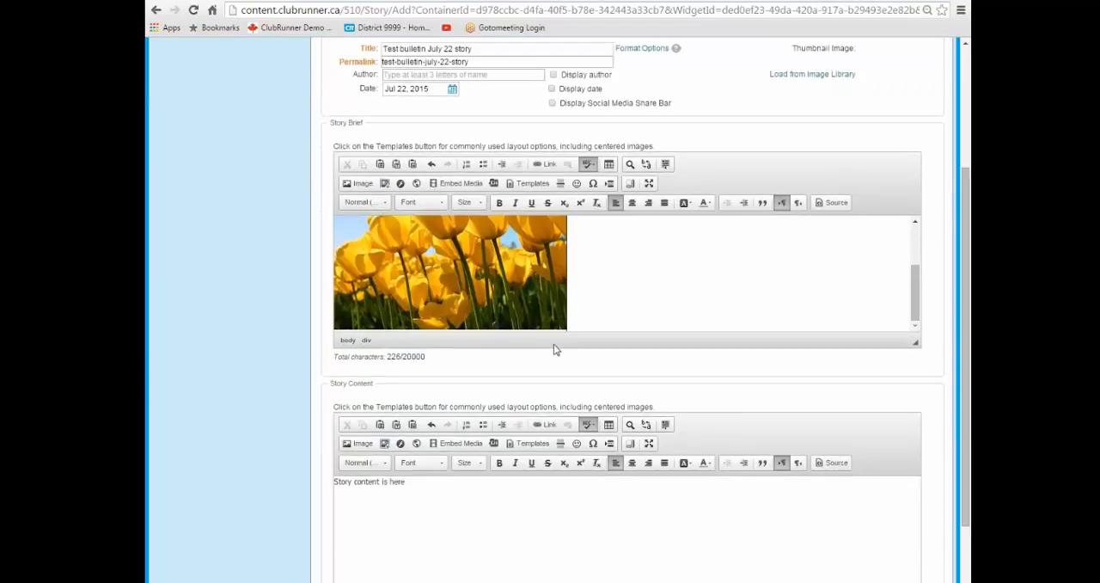
scroll(567, 402, "up", 5)
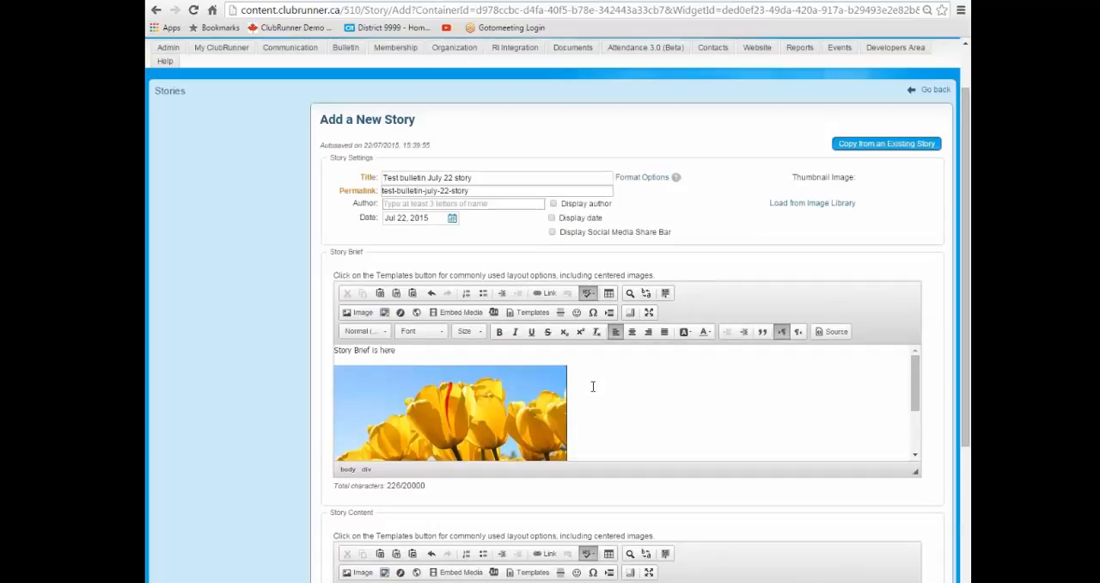
left_click(480, 398)
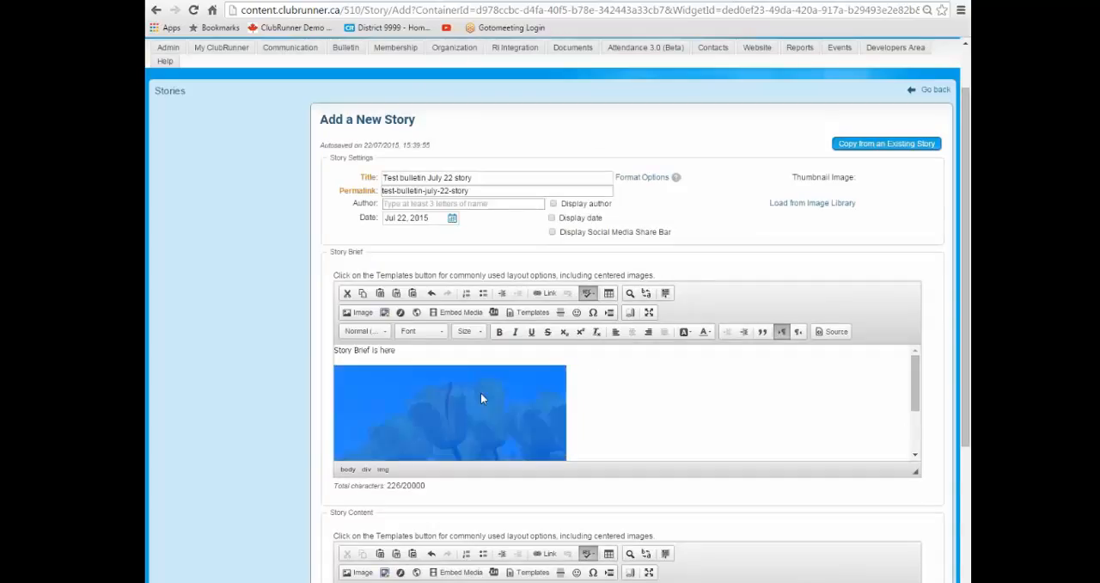
key("Delete")
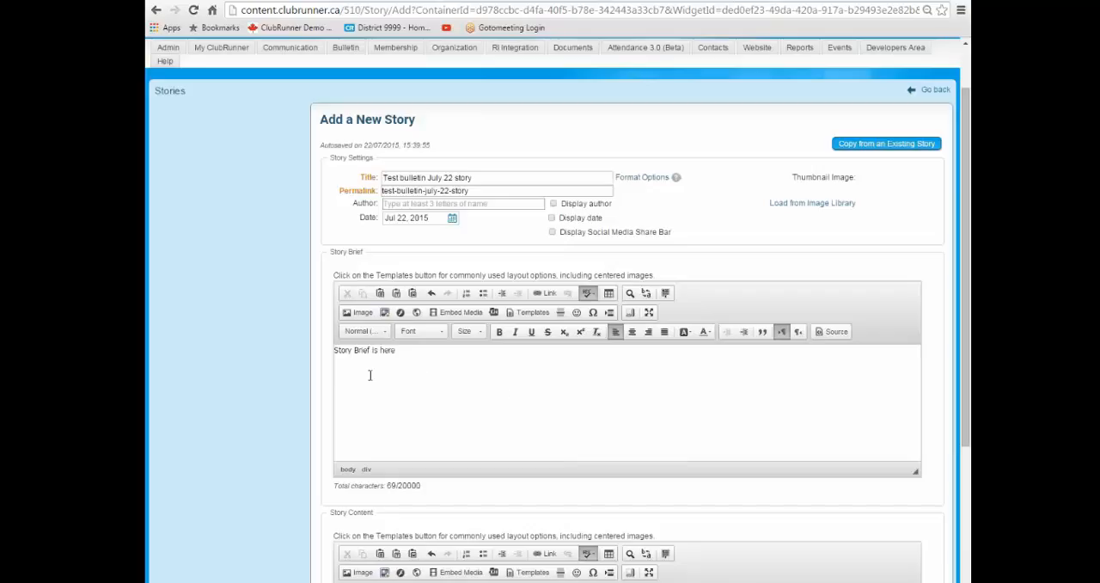
Start inserting an image into the story brief from the server's media library and look in the Members folder.
left_click(361, 313)
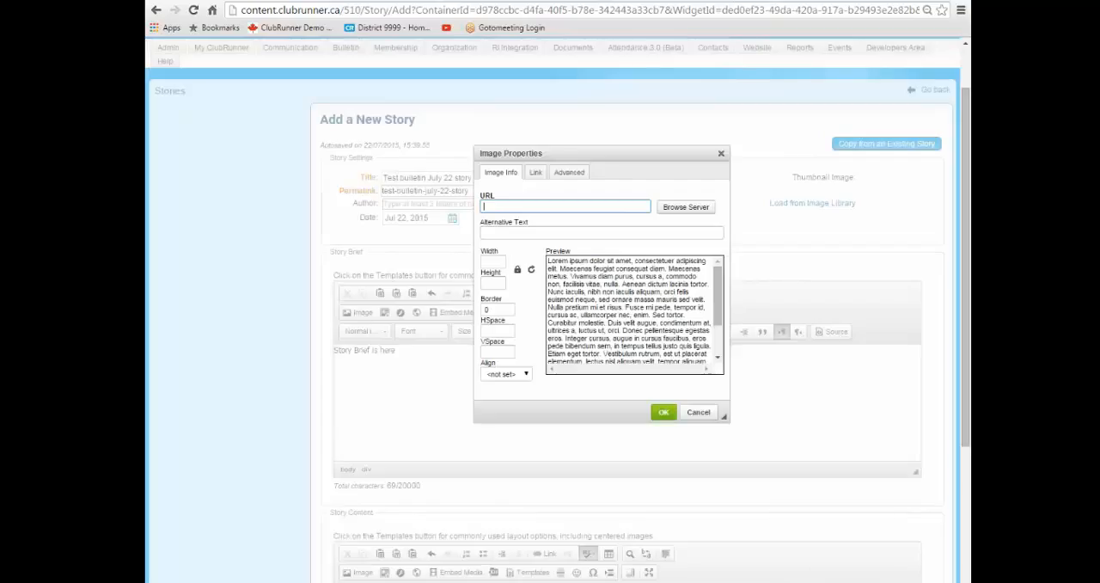
double_click(511, 198)
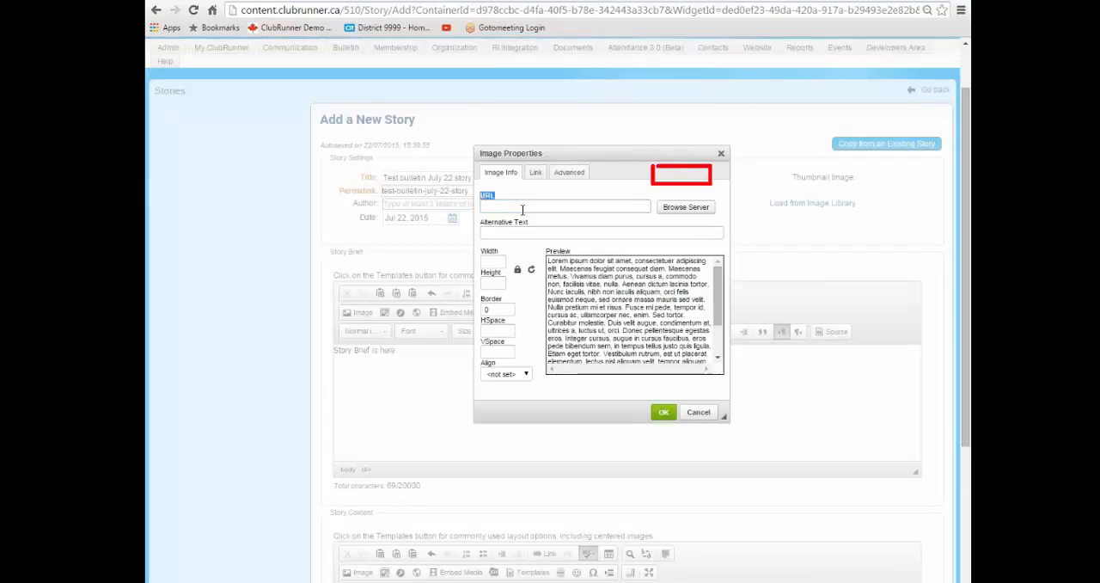
left_click(521, 209)
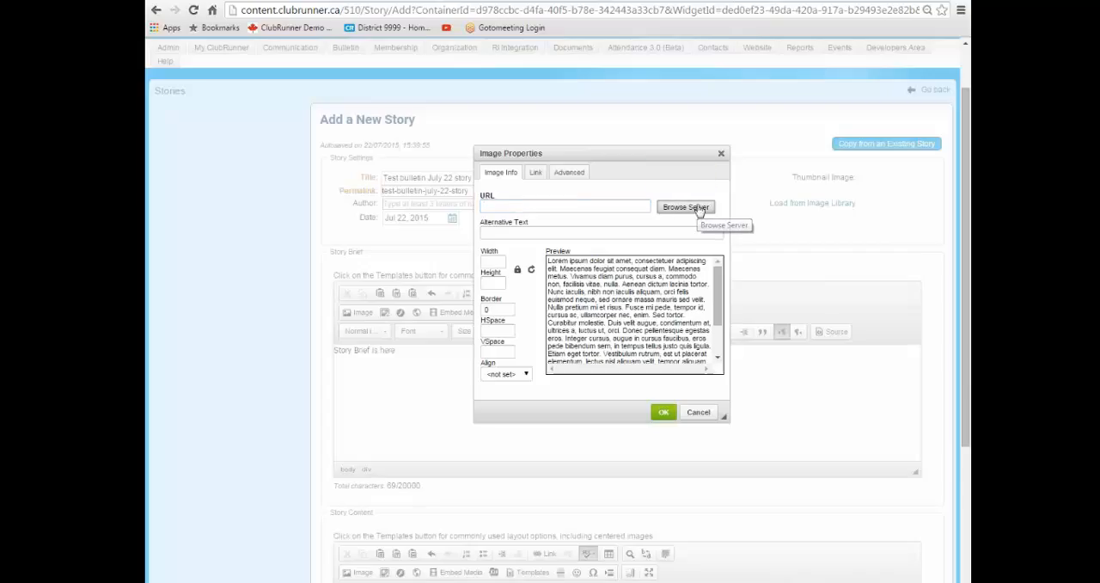
left_click(684, 207)
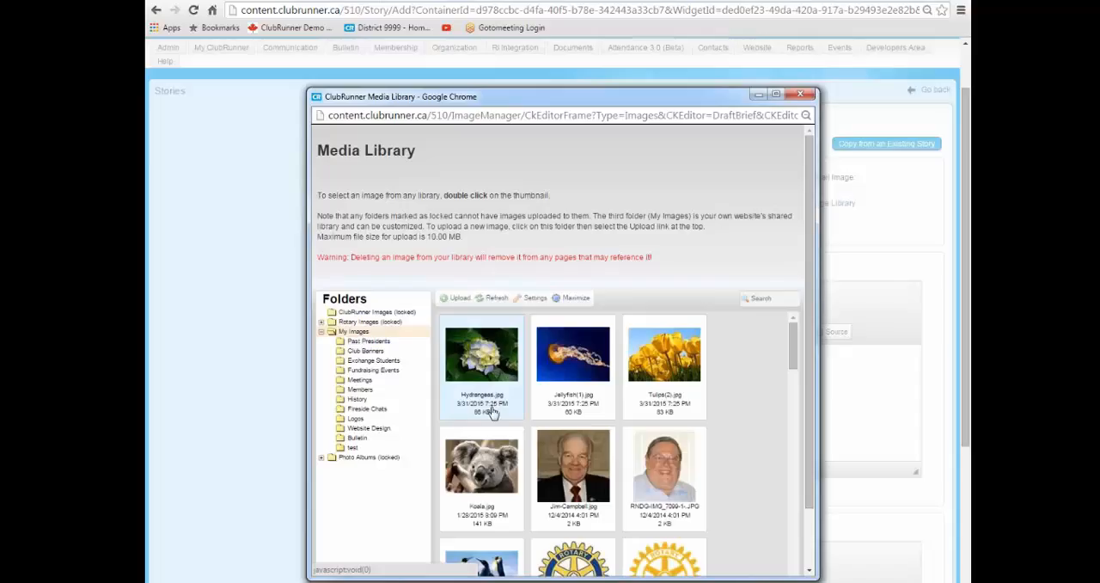
left_click(358, 389)
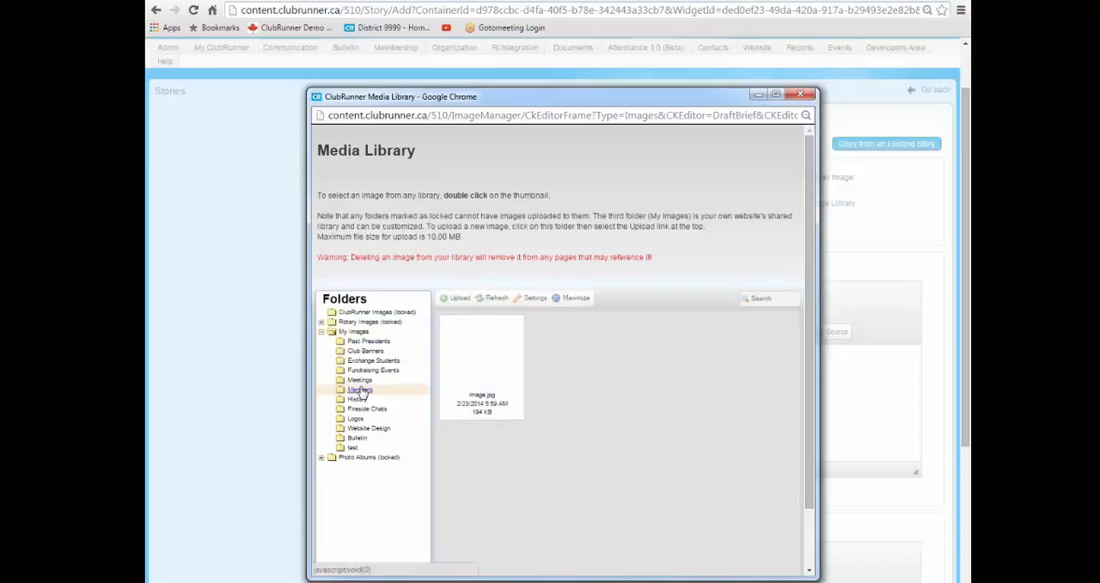
Choose Tulips.jpg from the club-pics-1 folder under Photo Albums as the story brief's image.
left_click(372, 457)
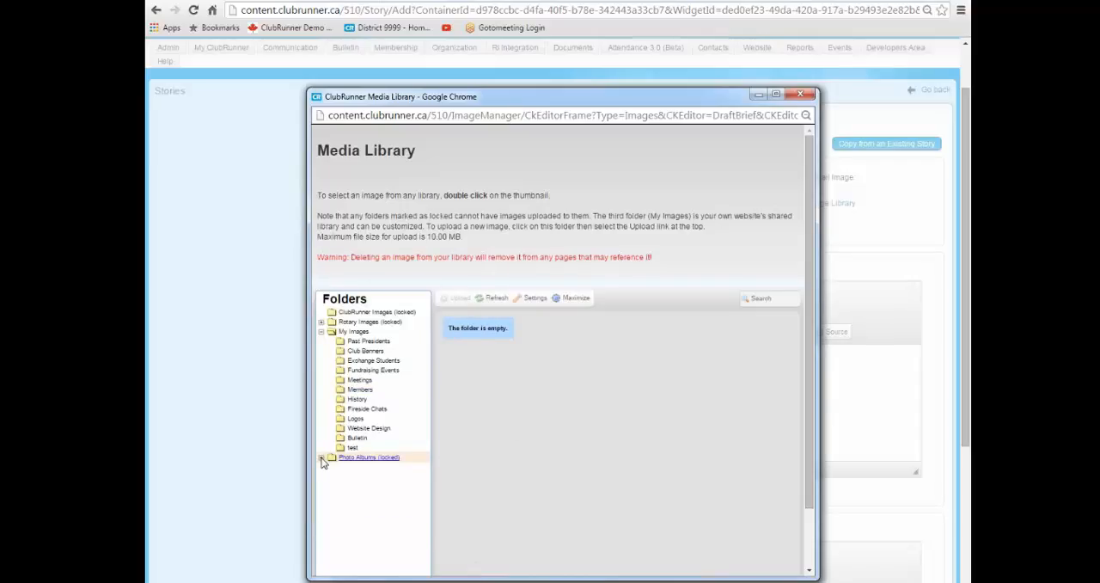
left_click(350, 460)
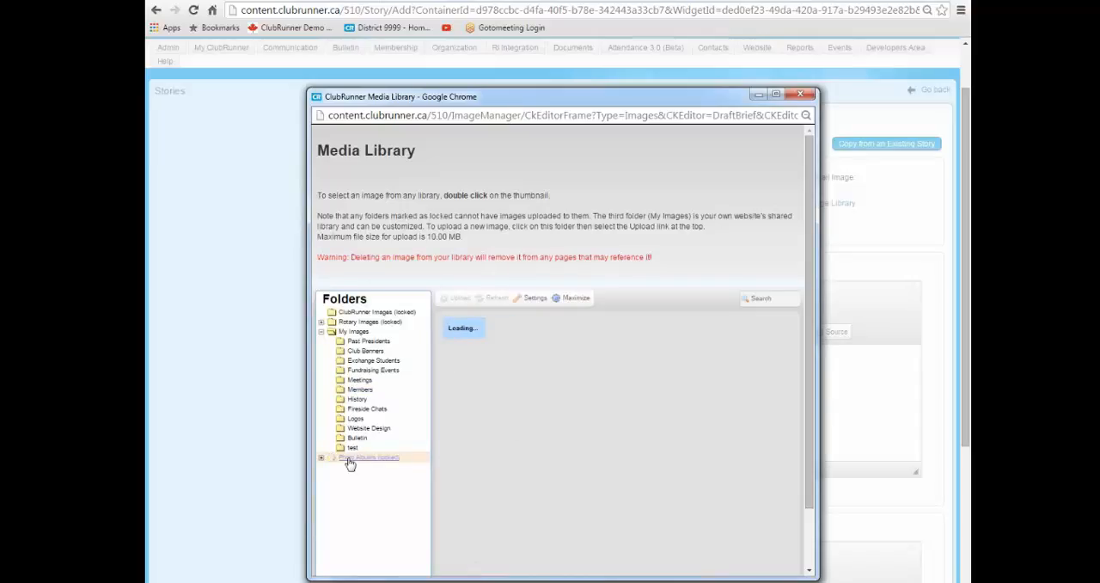
left_click(321, 459)
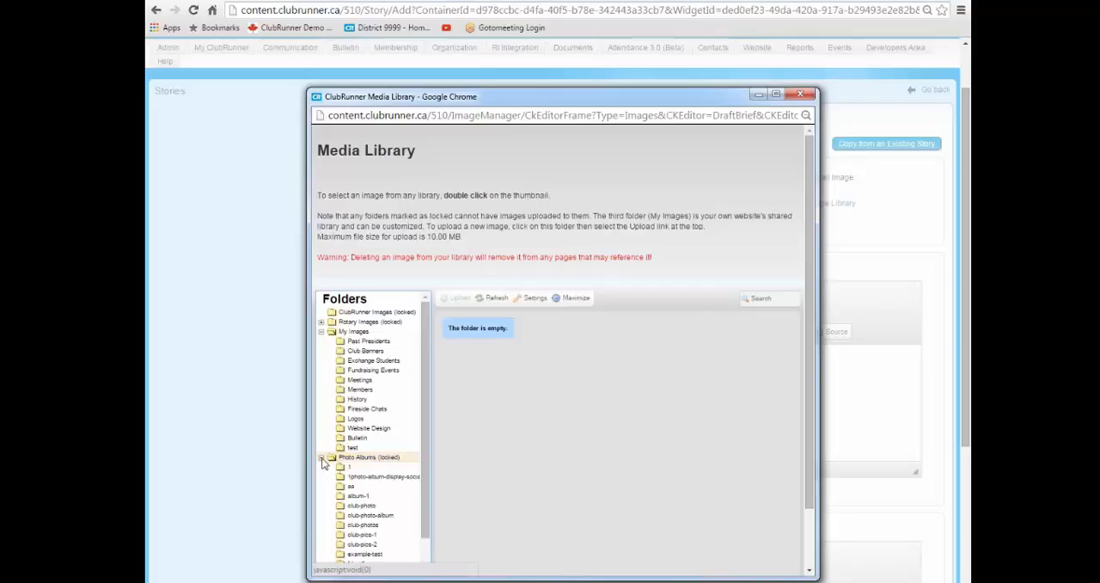
left_click(322, 459)
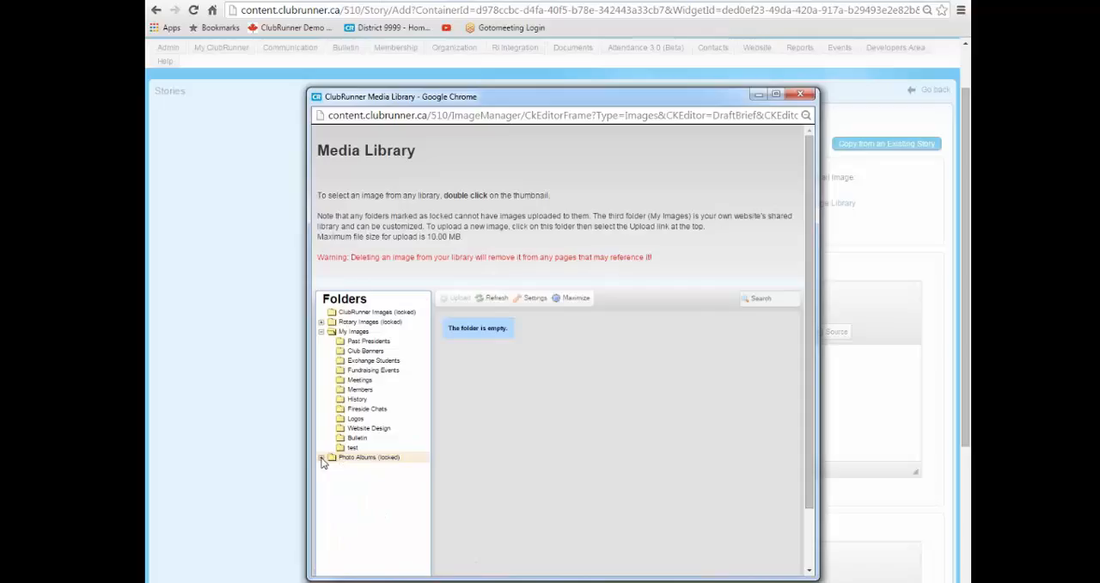
left_click(322, 459)
left_click(322, 459)
left_click(370, 457)
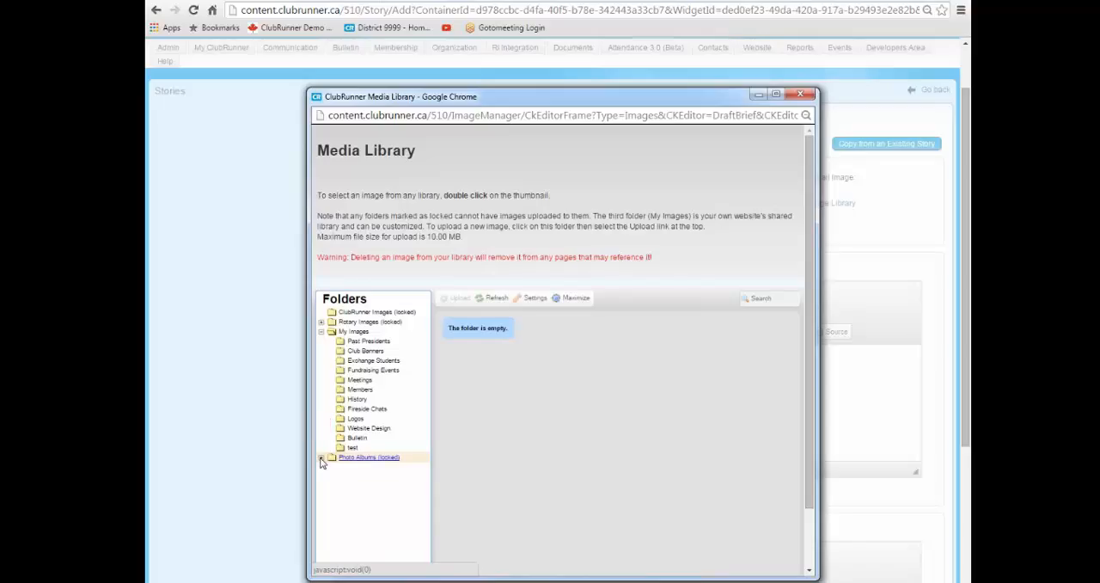
left_click(321, 459)
scroll(360, 487, "down", 3)
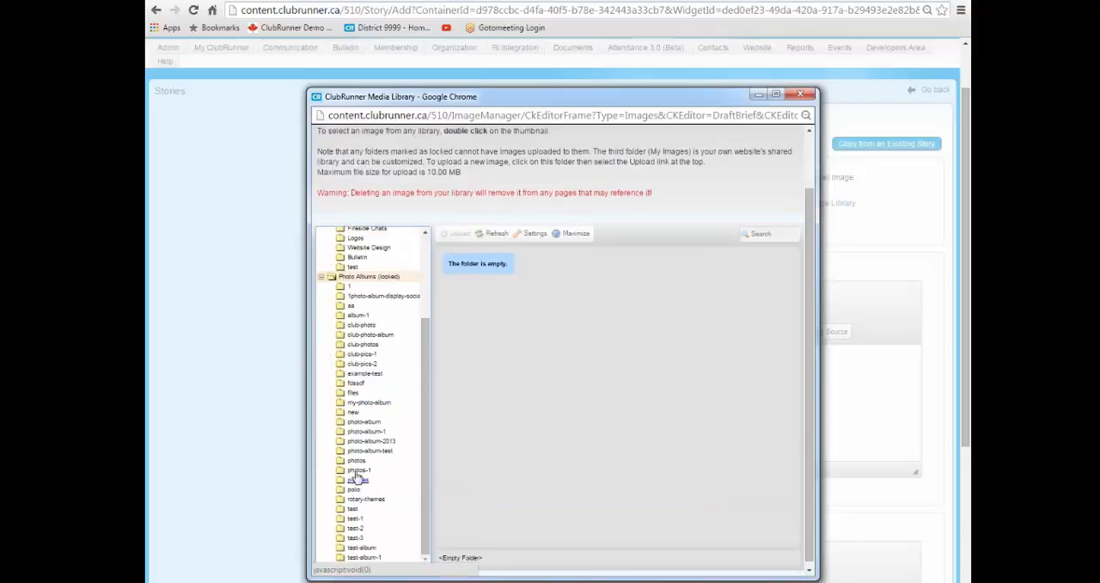
left_click(361, 353)
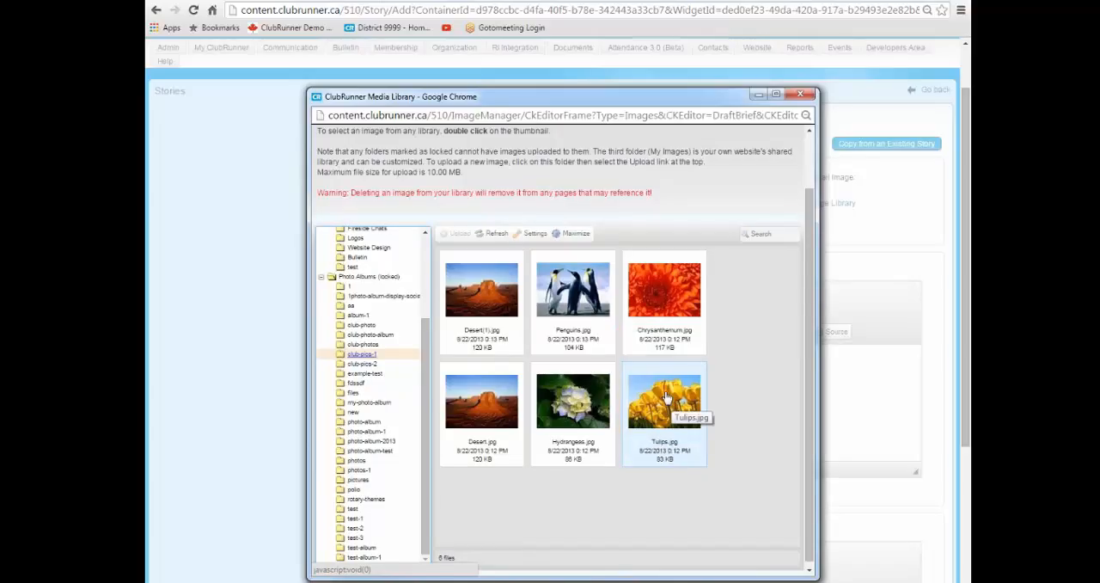
double_click(666, 397)
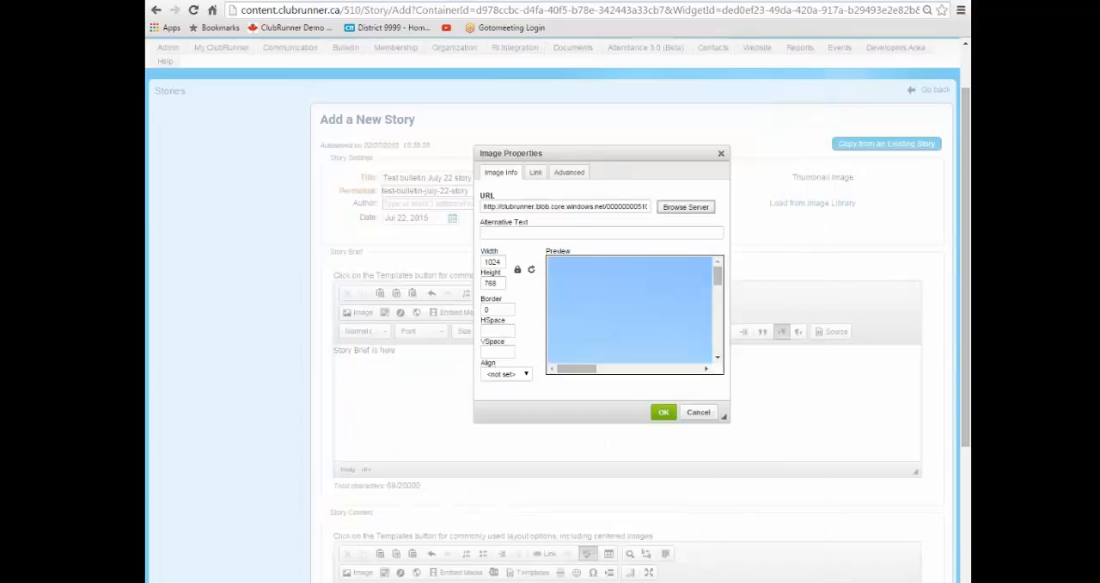
Set the tulips image's width to 400 with the ratio locked, insert it into the story brief and check it.
left_click_drag(581, 371, 654, 369)
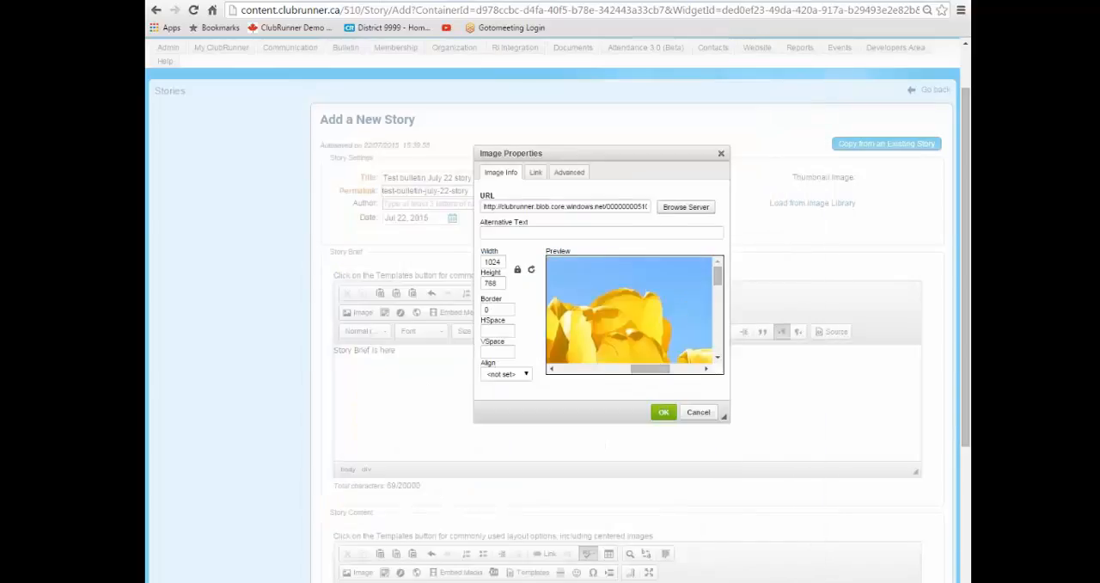
double_click(505, 262)
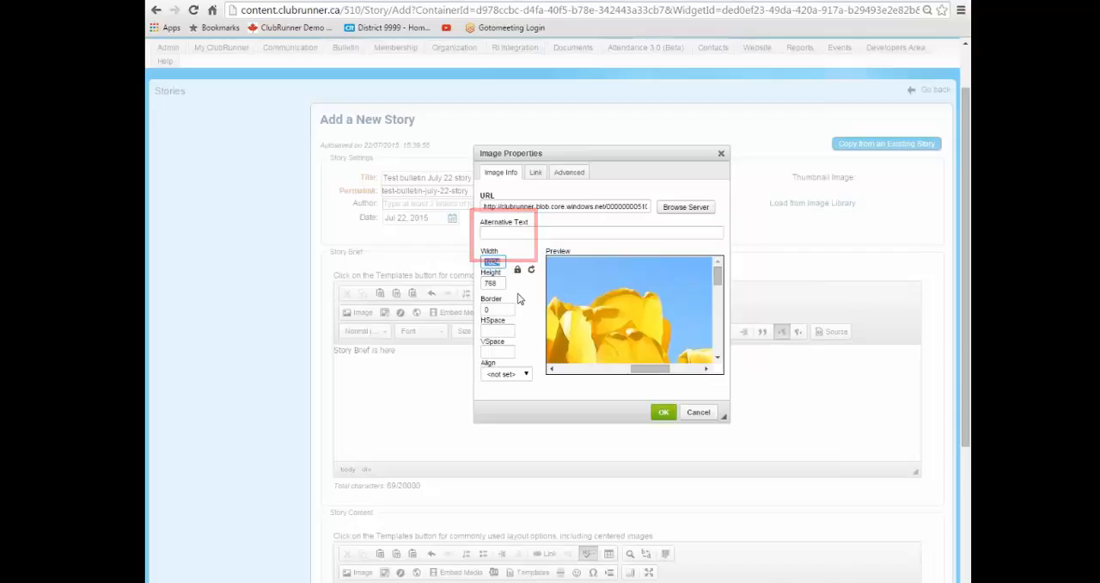
type("400")
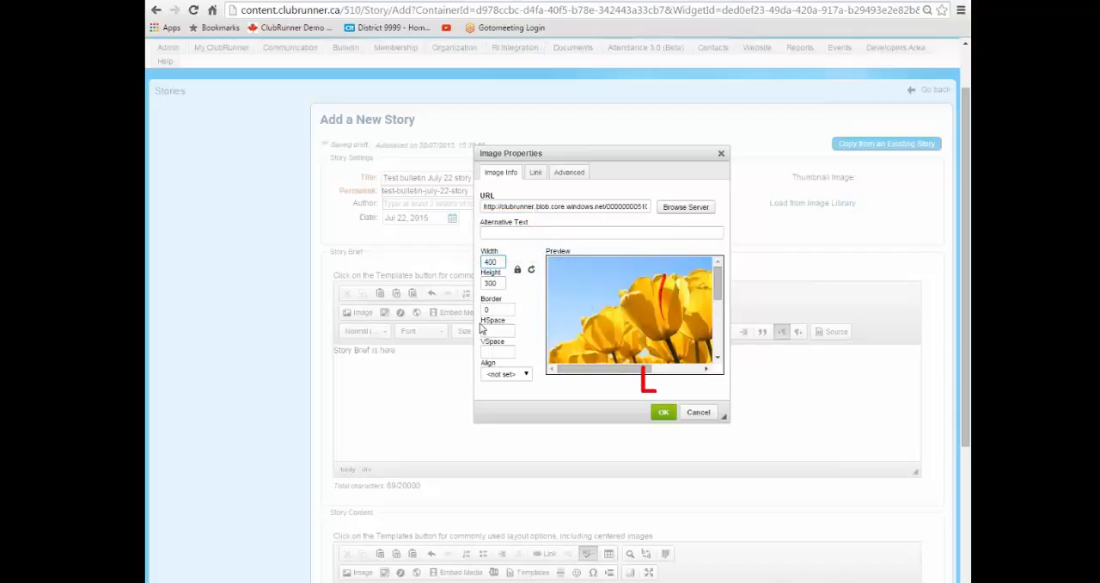
left_click(664, 413)
scroll(652, 423, "up", 2)
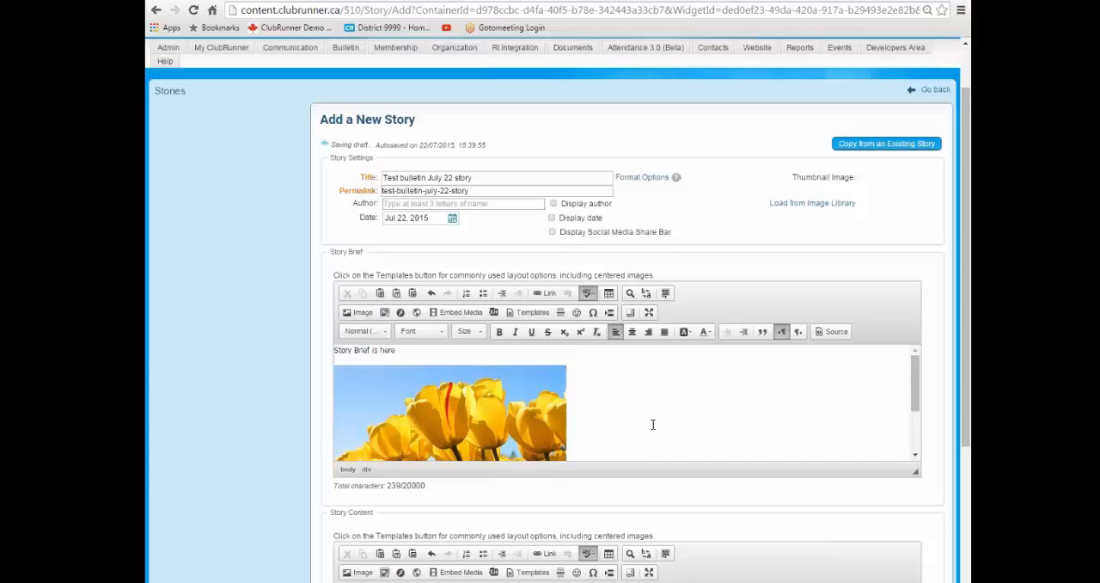
scroll(608, 418, "down", 2)
scroll(608, 417, "down", 1)
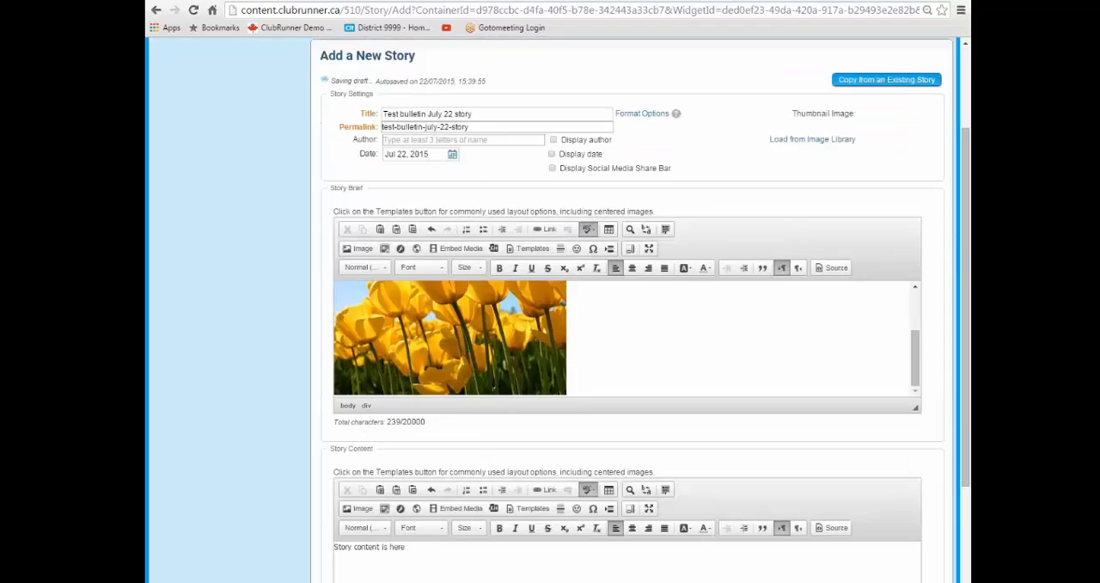
scroll(558, 426, "up", 1)
scroll(435, 440, "down", 2)
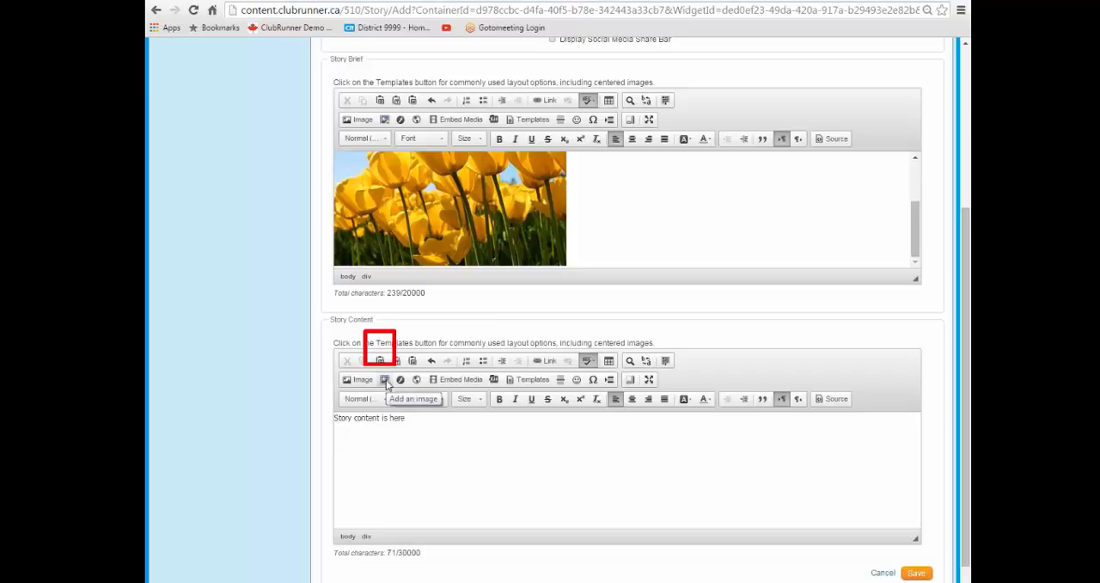
left_click(386, 379)
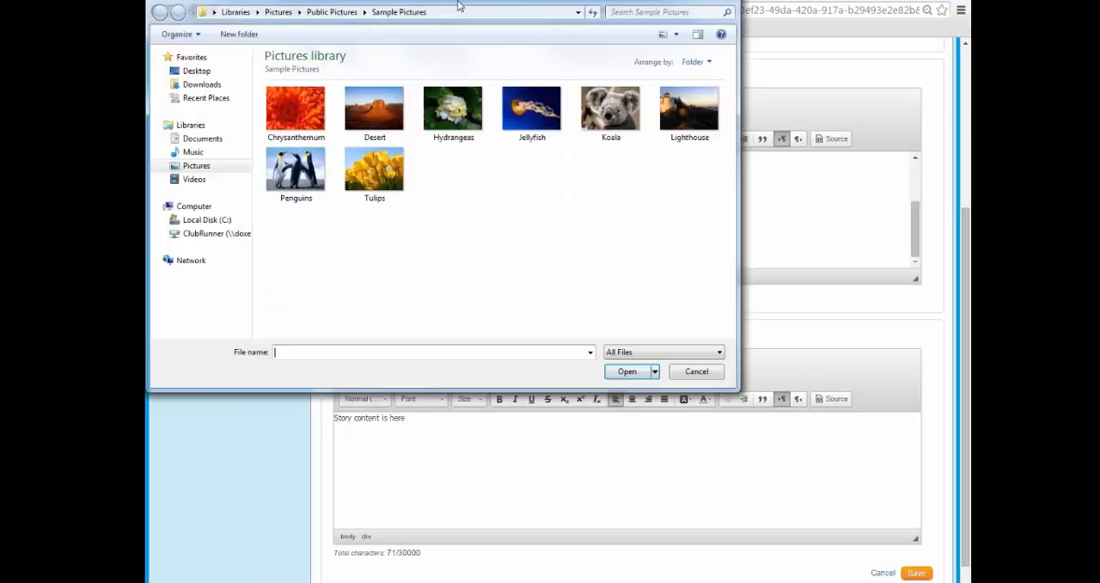
left_click_drag(461, 5, 496, 43)
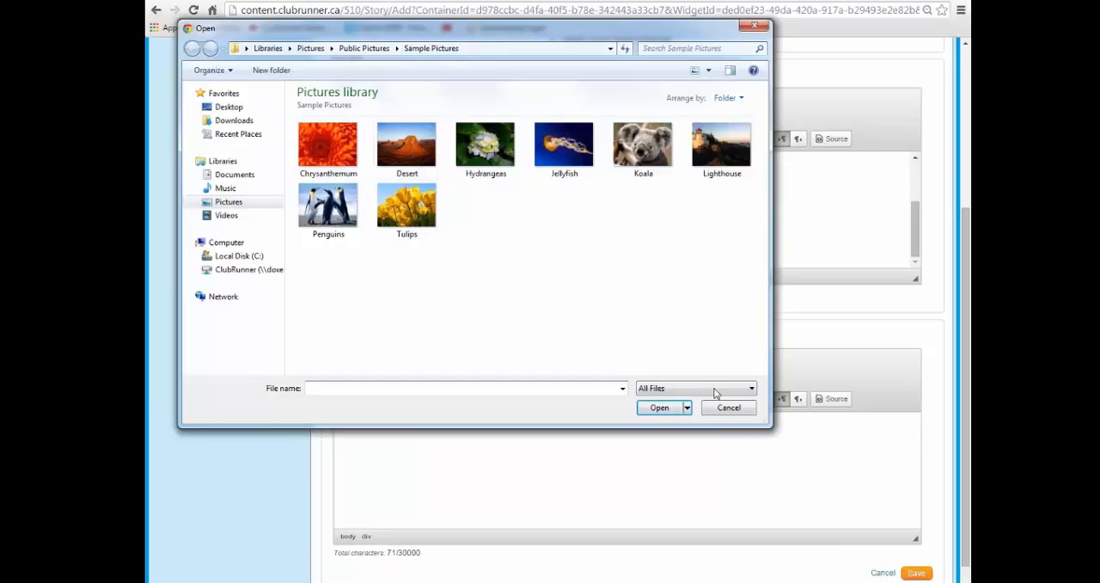
left_click(728, 411)
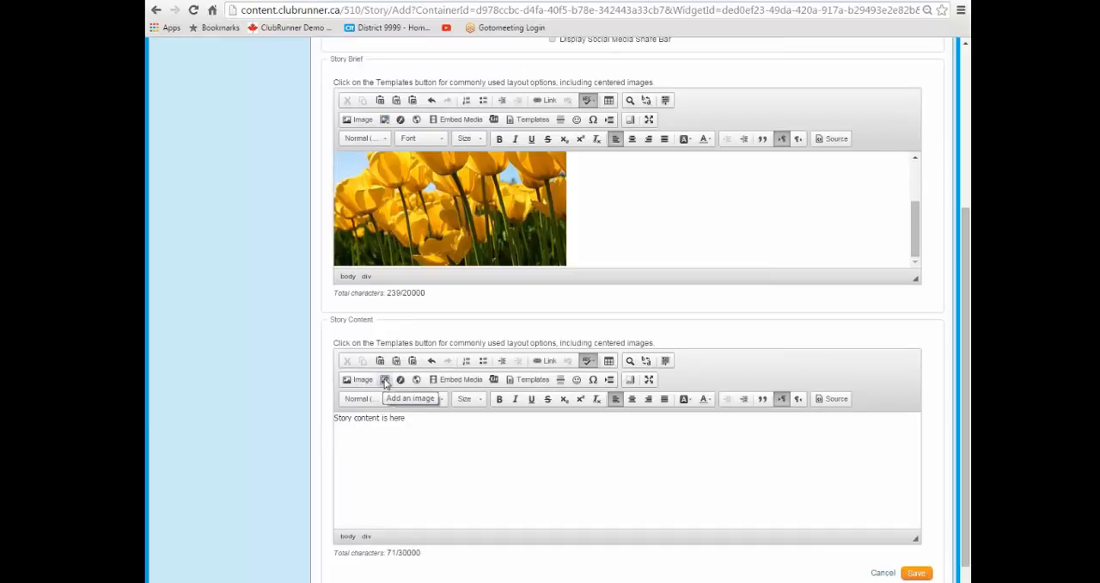
Add the Koala picture from the computer's Sample Pictures folder directly to the story content and check it.
left_click(385, 383)
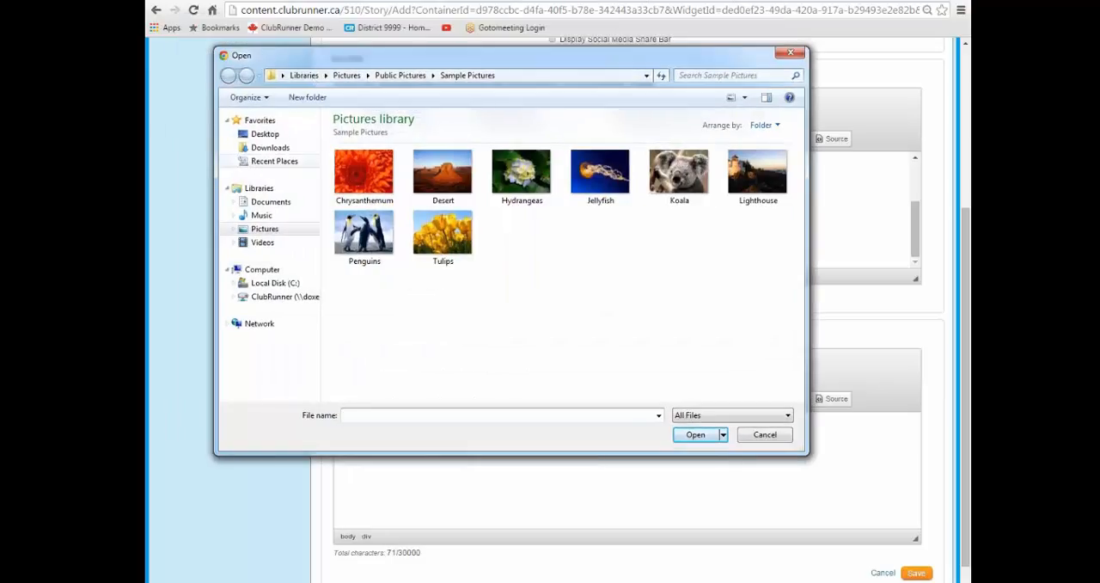
left_click(265, 216)
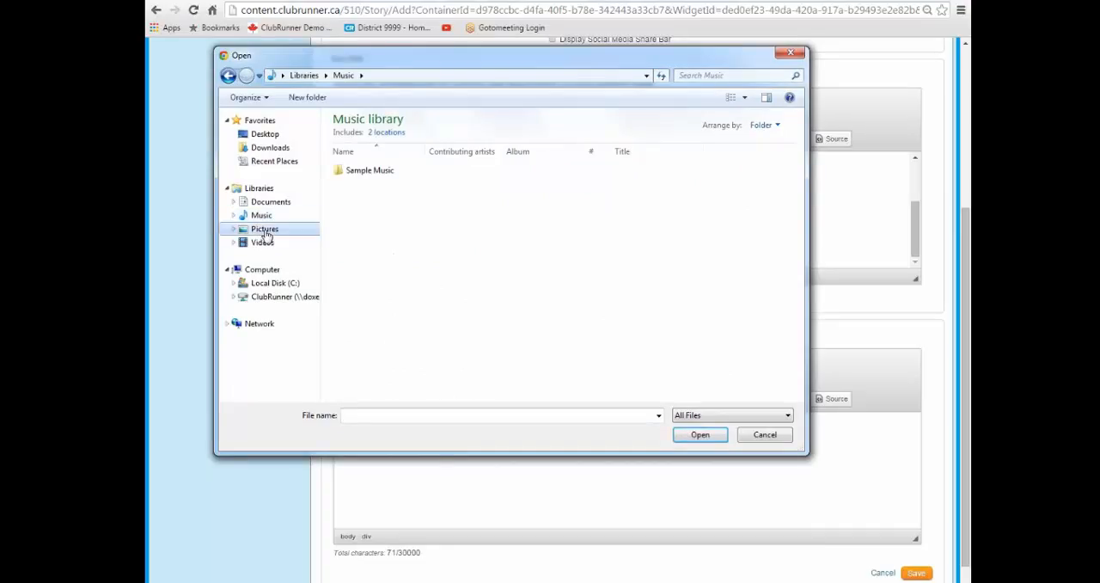
left_click(265, 229)
double_click(430, 204)
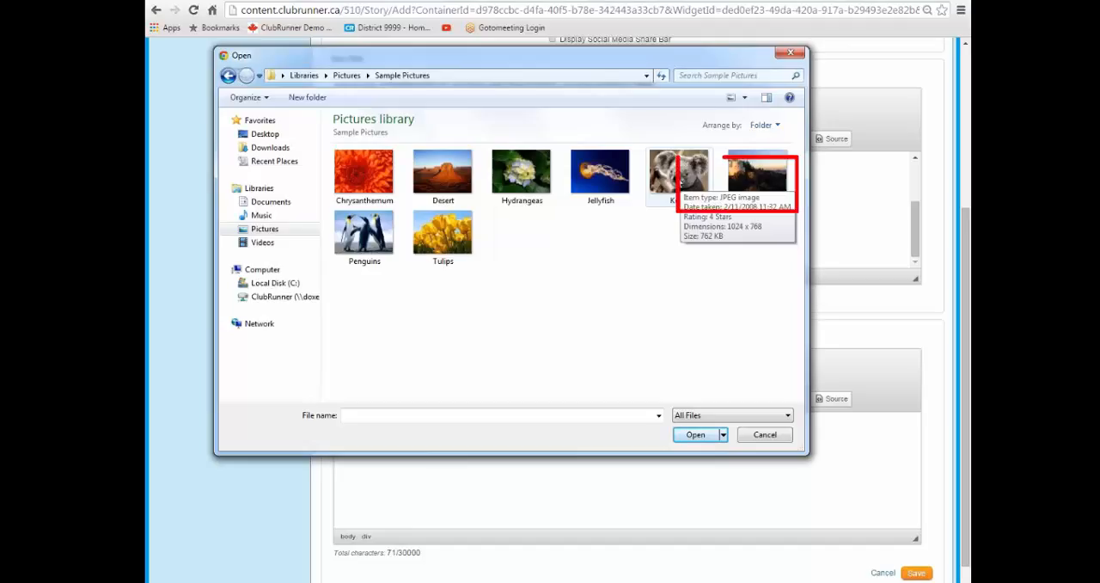
double_click(673, 176)
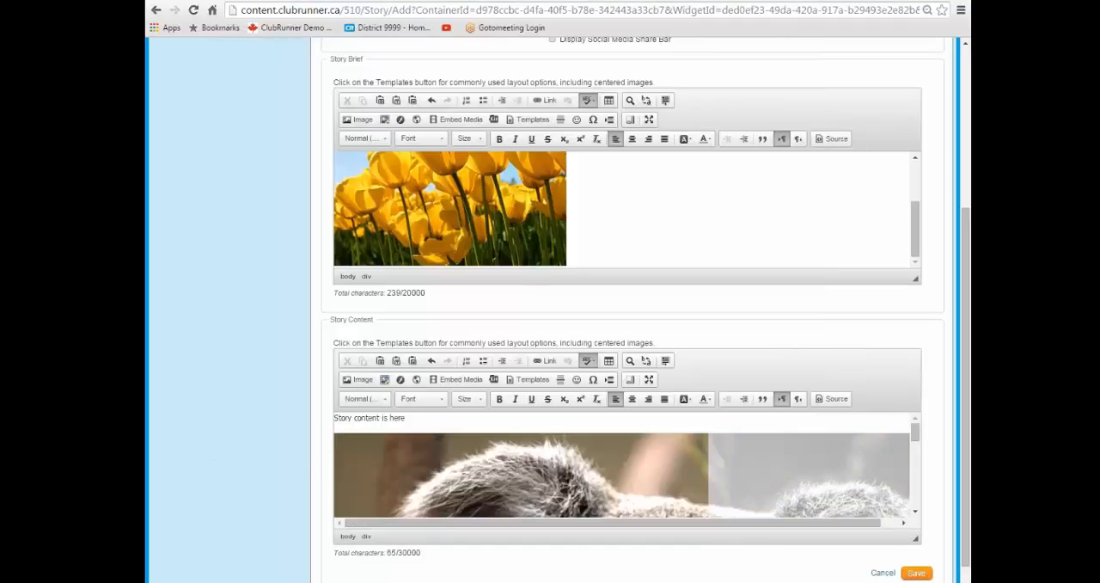
scroll(758, 427, "down", 5)
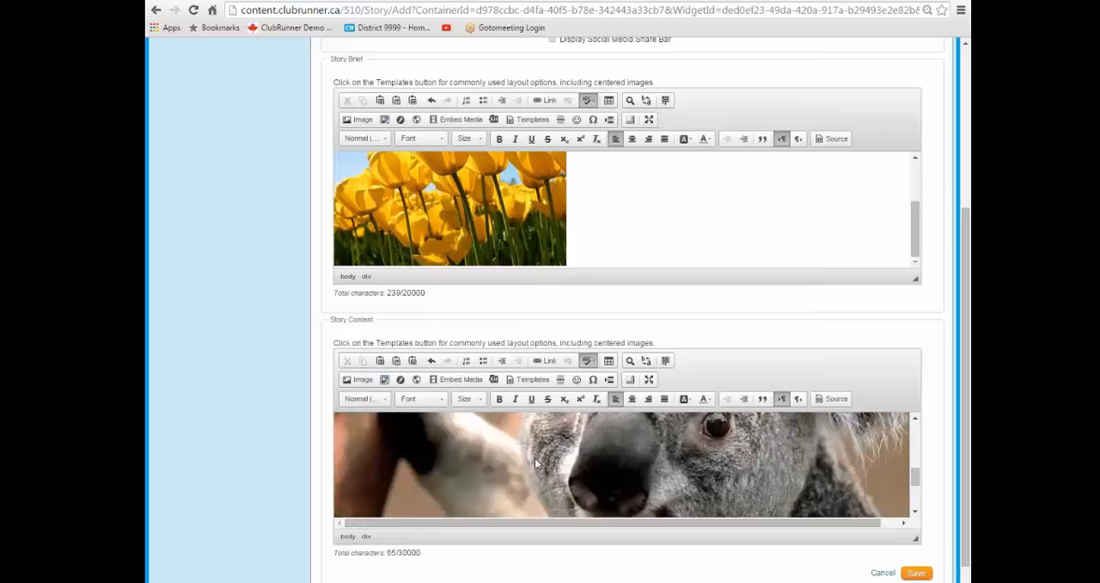
scroll(654, 409, "up", 10)
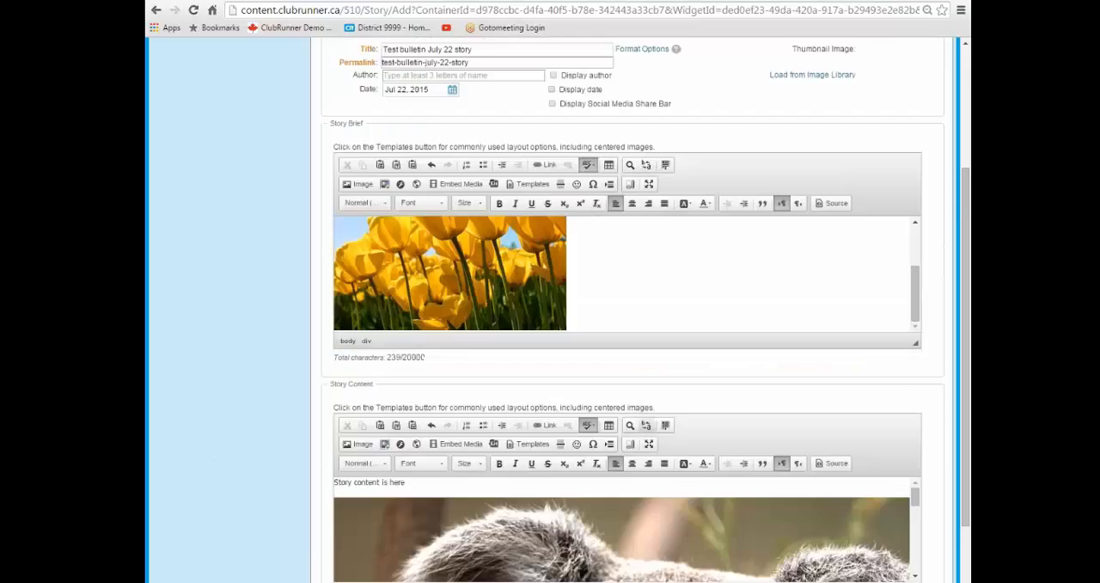
scroll(757, 521, "down", 3)
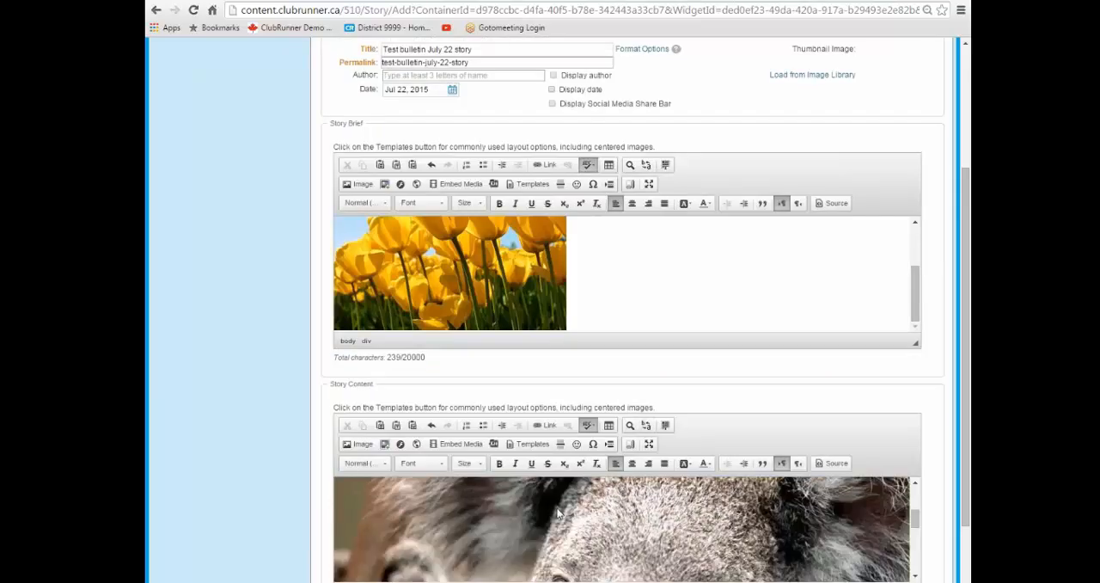
scroll(558, 515, "up", 6)
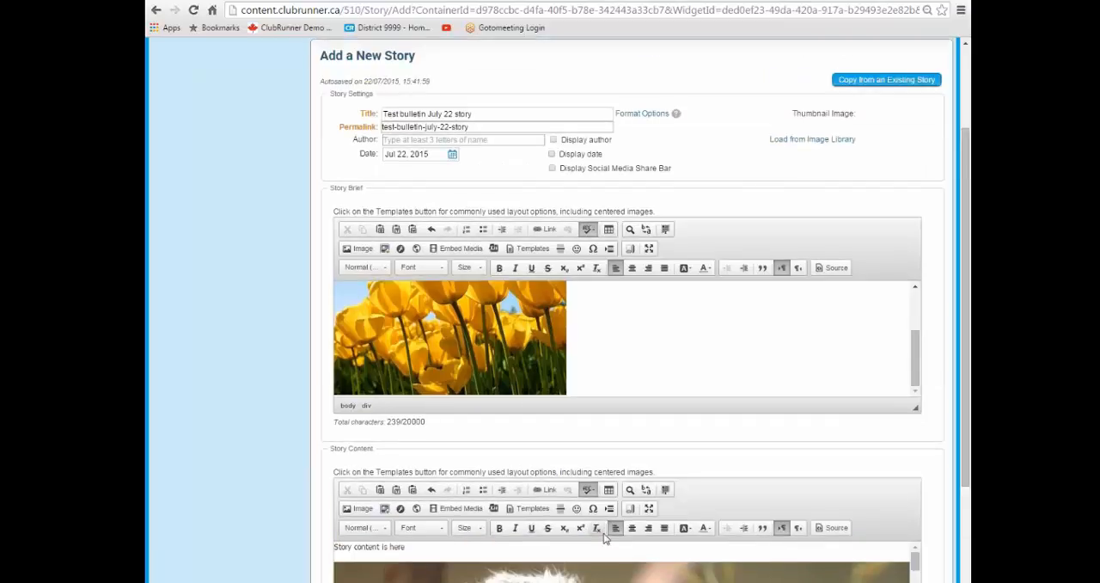
Enlarge the Story Content and Story Brief editing areas vertically to show more of their images.
left_click_drag(966, 471, 966, 580)
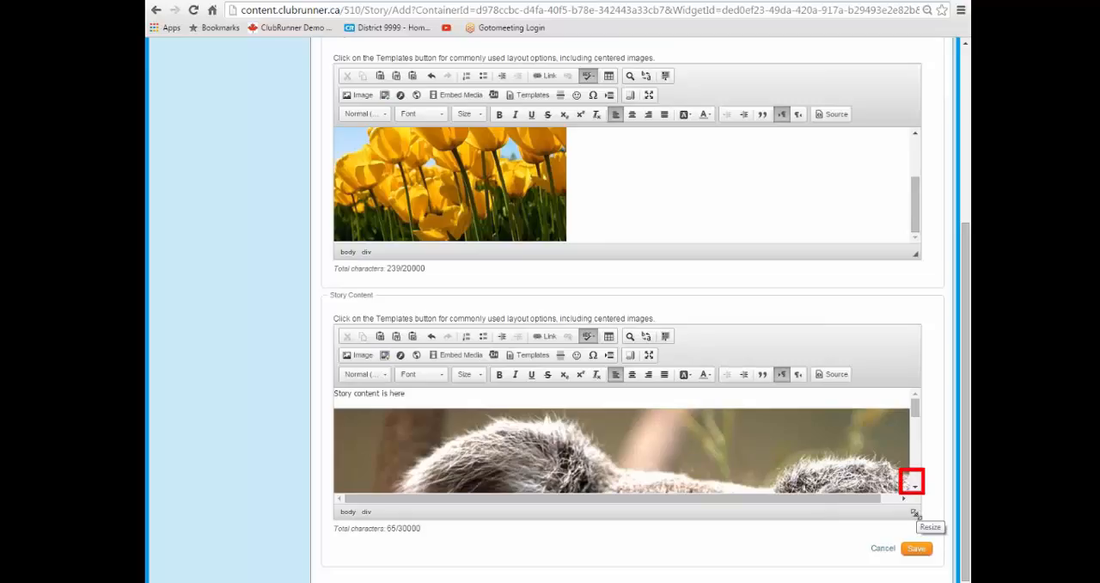
left_click_drag(914, 514, 914, 582)
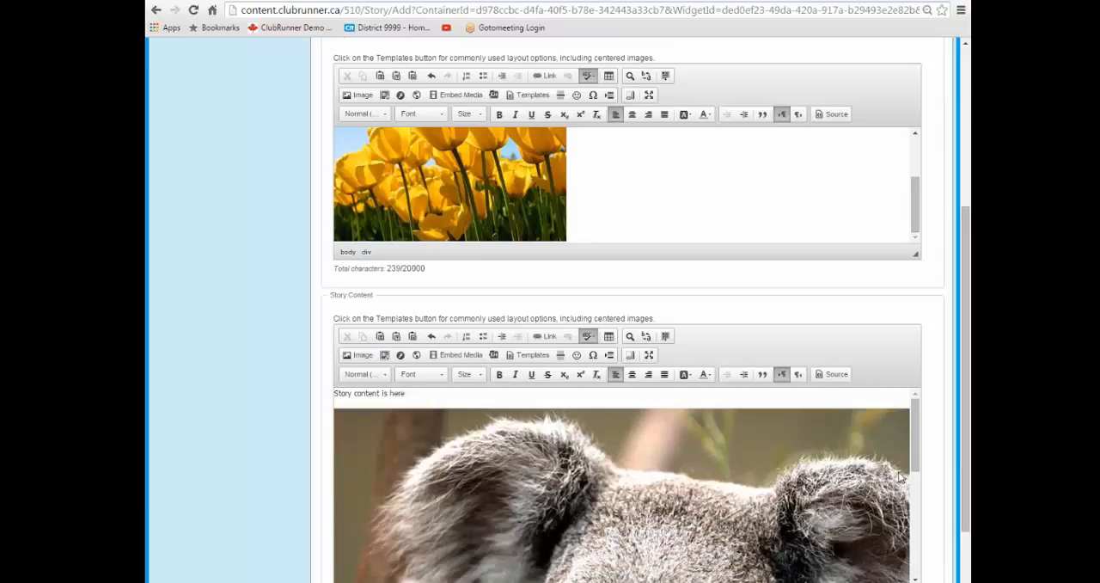
left_click_drag(962, 469, 962, 411)
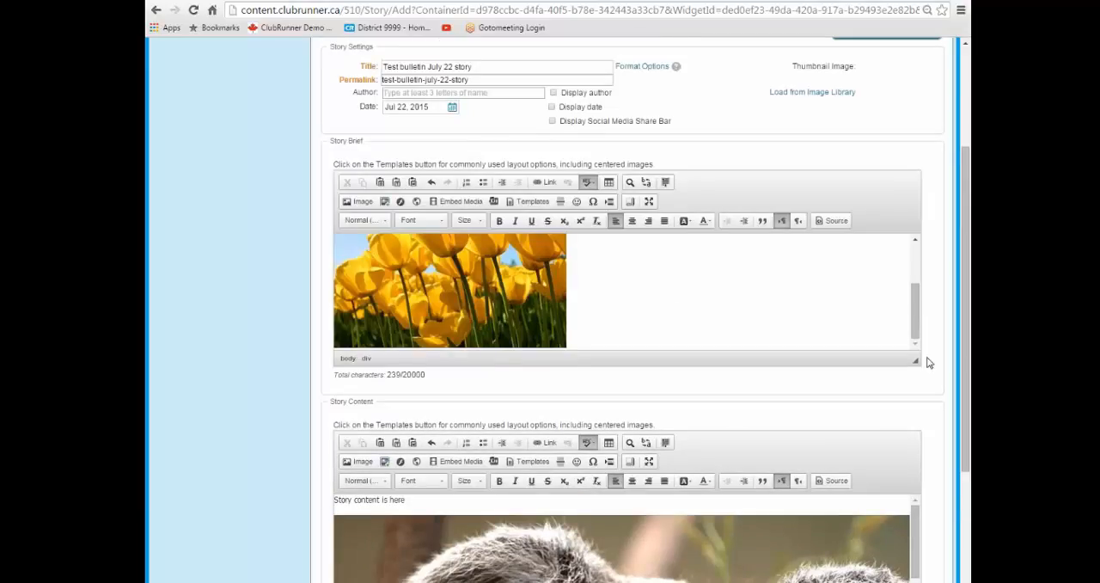
left_click_drag(914, 359, 963, 518)
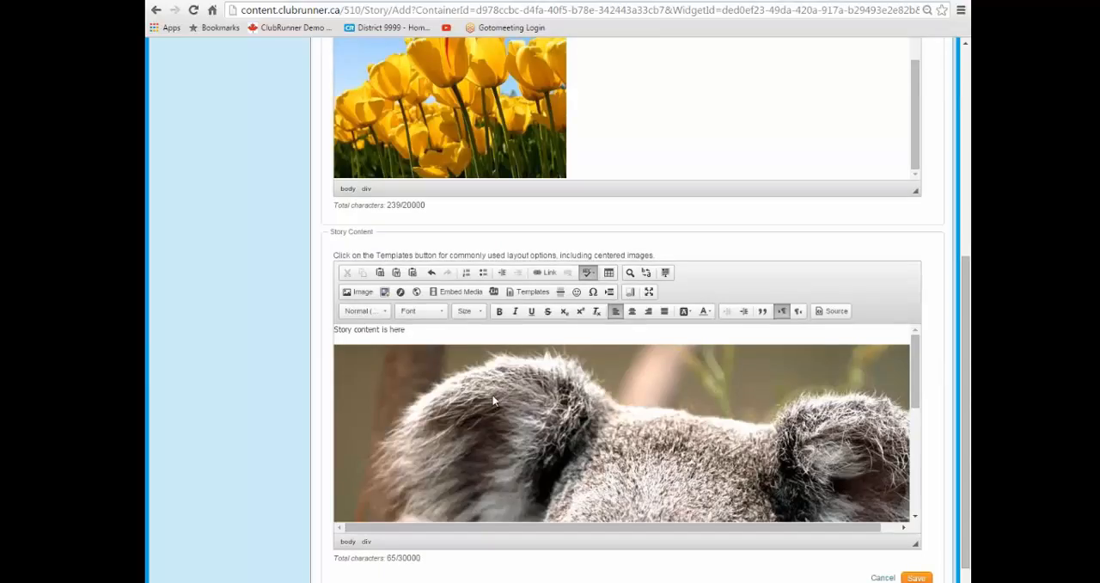
Set the Koala image's width in the story content to 400 with the ratio locked.
right_click(523, 397)
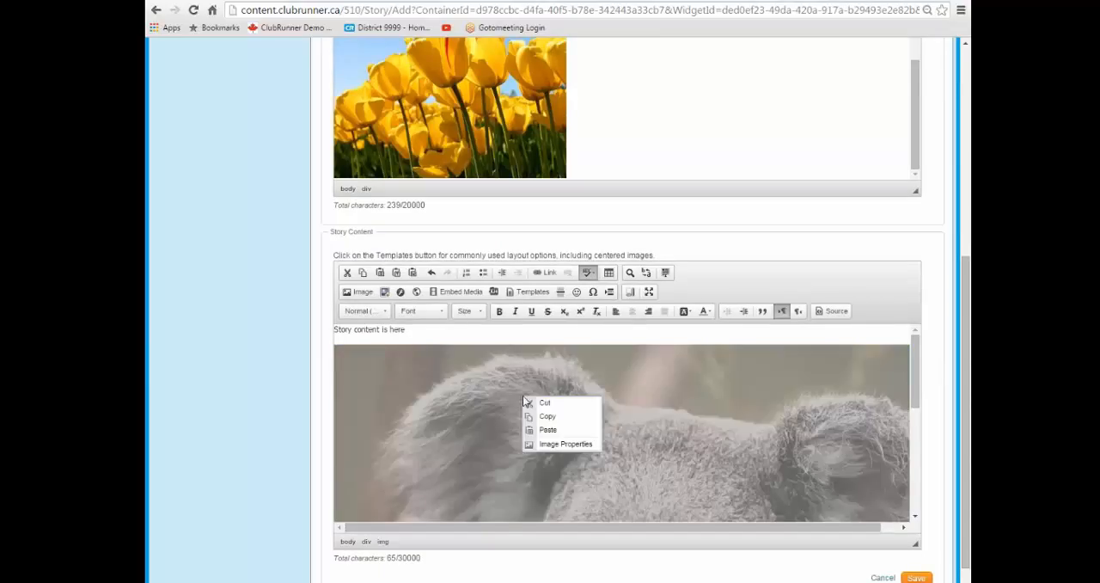
left_click(560, 443)
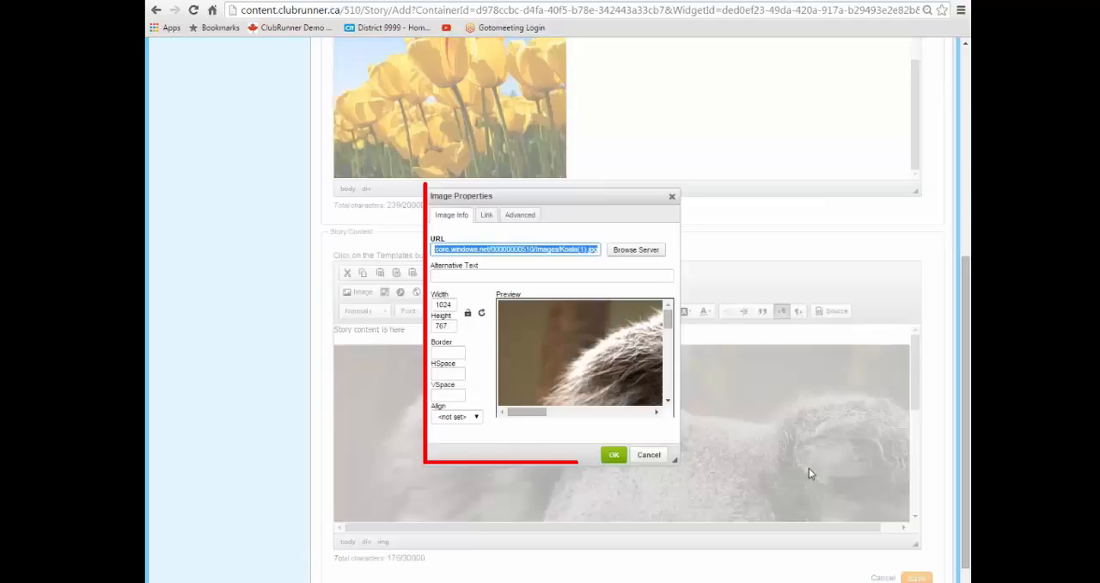
left_click(468, 313)
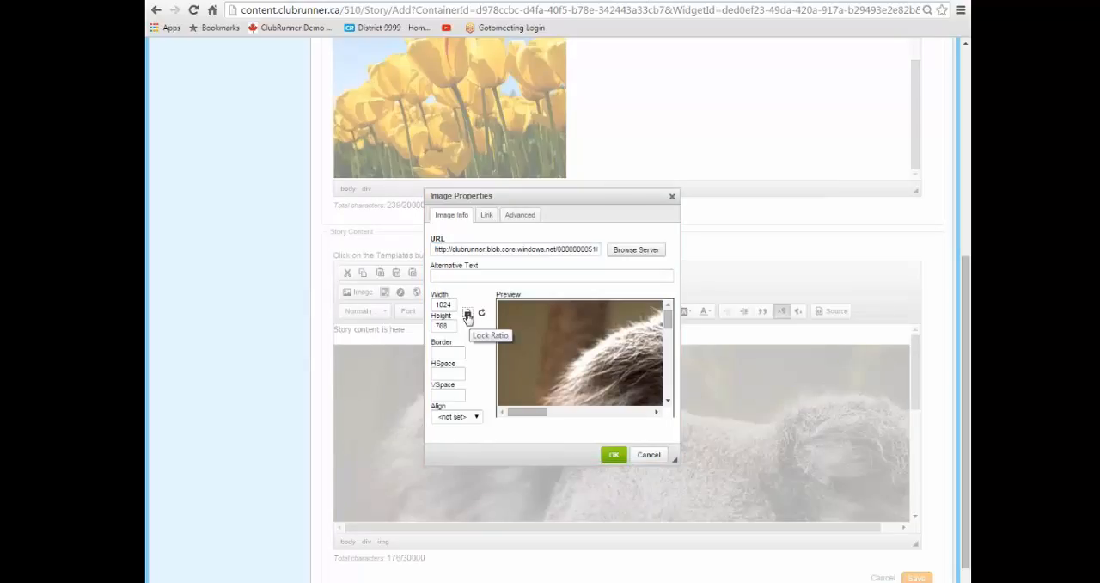
double_click(443, 304)
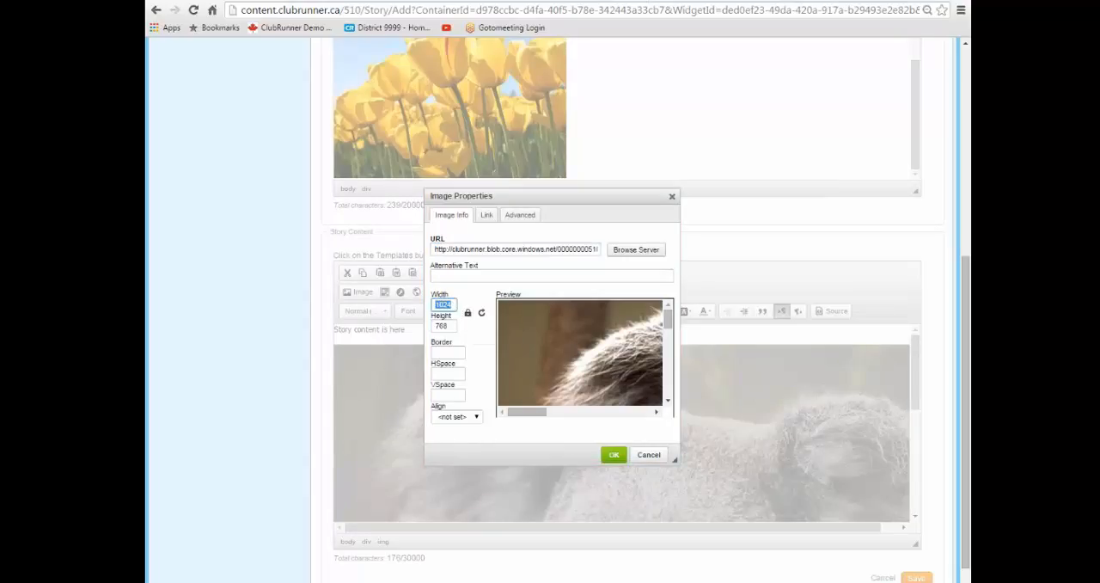
type("400")
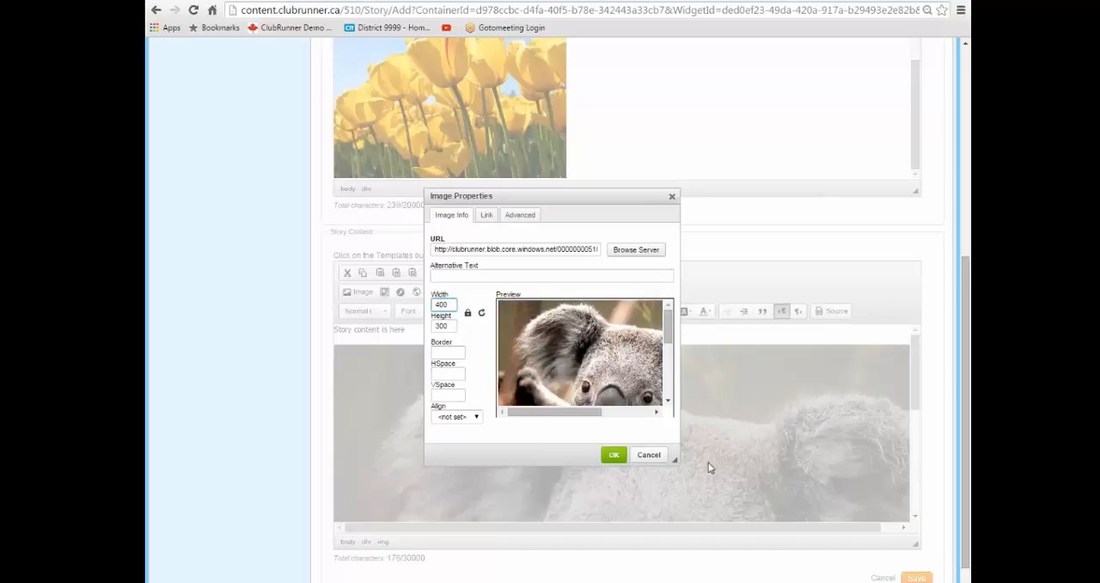
left_click(613, 455)
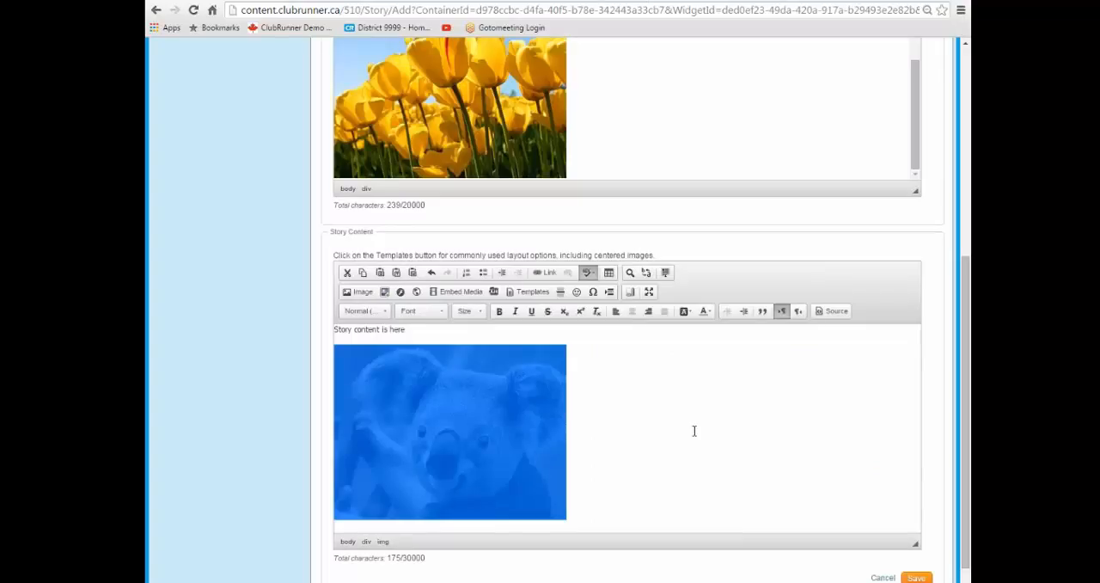
left_click(632, 376)
Look over the whole story form, comparing the images in the Story Brief and Story Content areas.
scroll(592, 415, "down", 1)
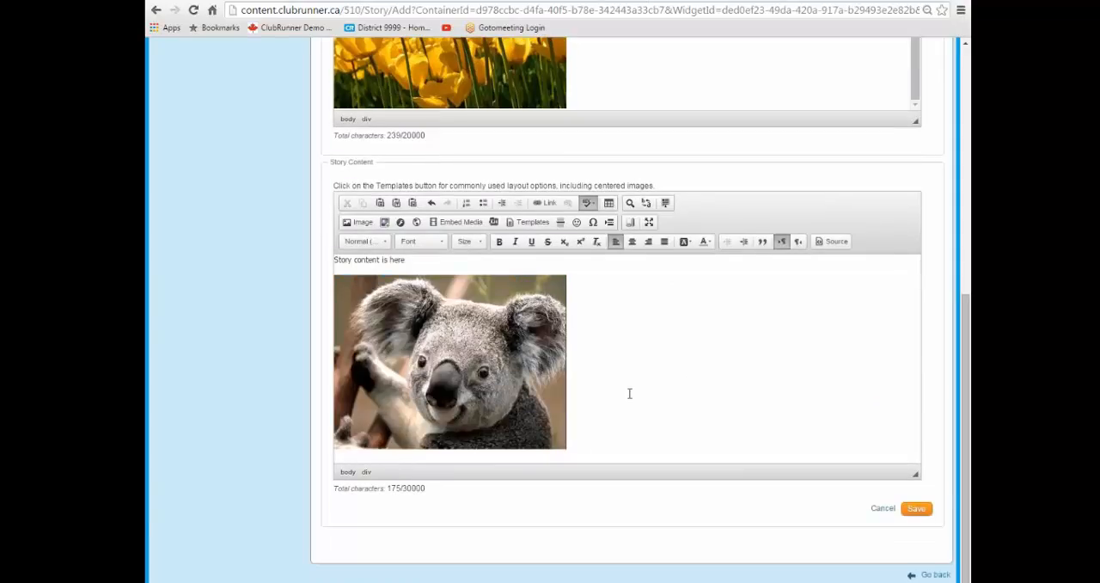
scroll(691, 381, "up", 3)
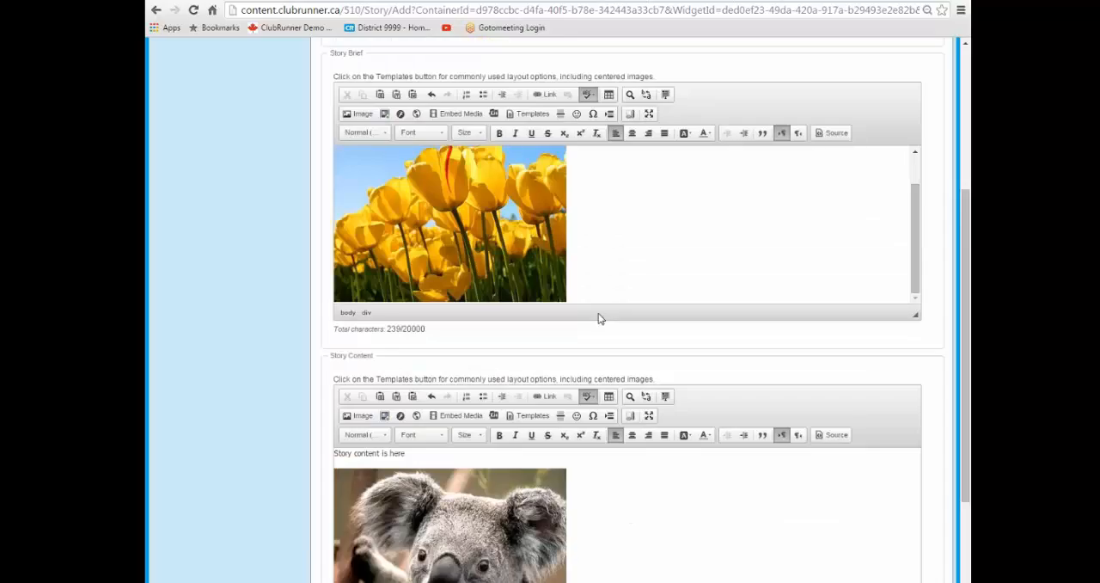
scroll(696, 513, "down", 2)
scroll(685, 450, "up", 2)
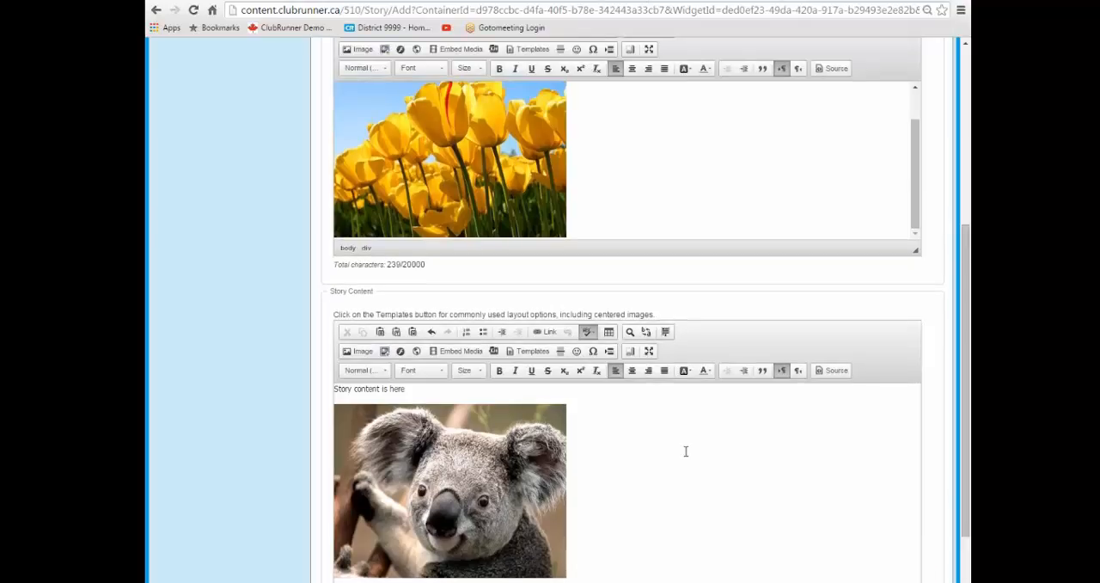
scroll(630, 396, "up", 3)
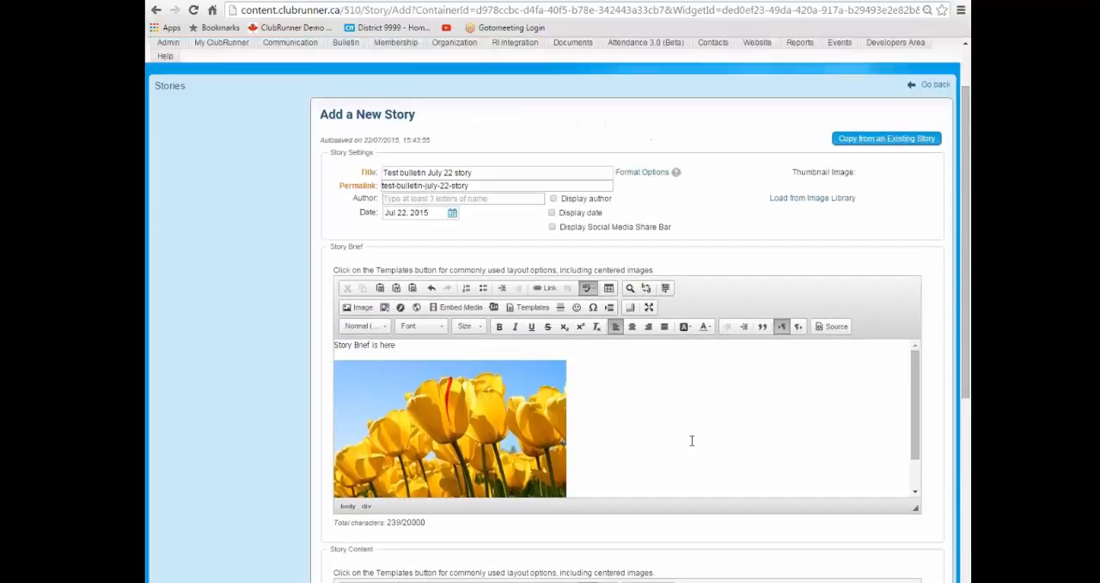
scroll(676, 399, "down", 5)
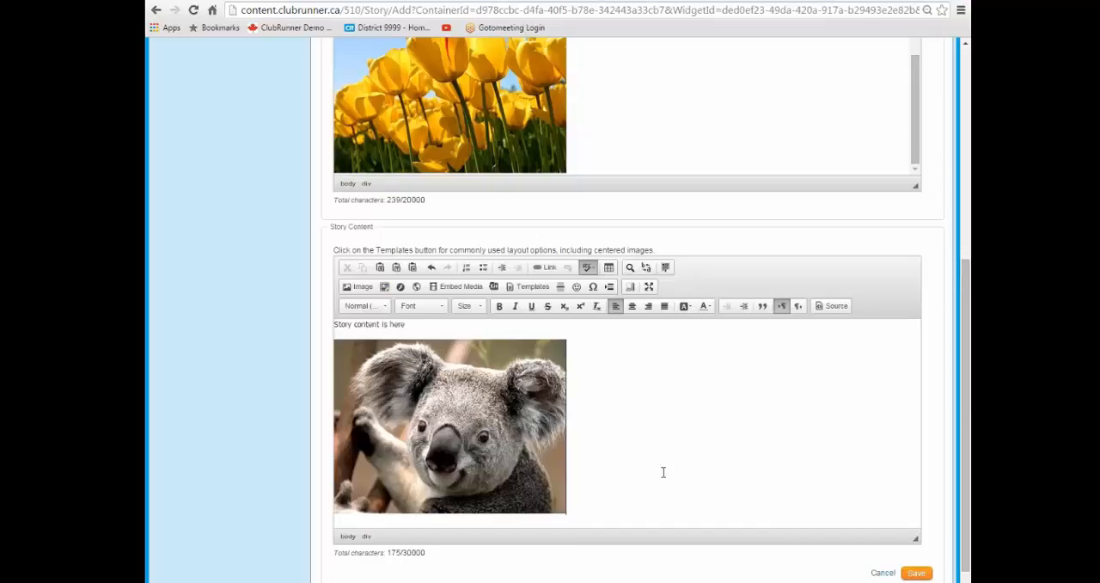
scroll(662, 472, "up", 2)
scroll(673, 322, "up", 2)
scroll(645, 307, "up", 1)
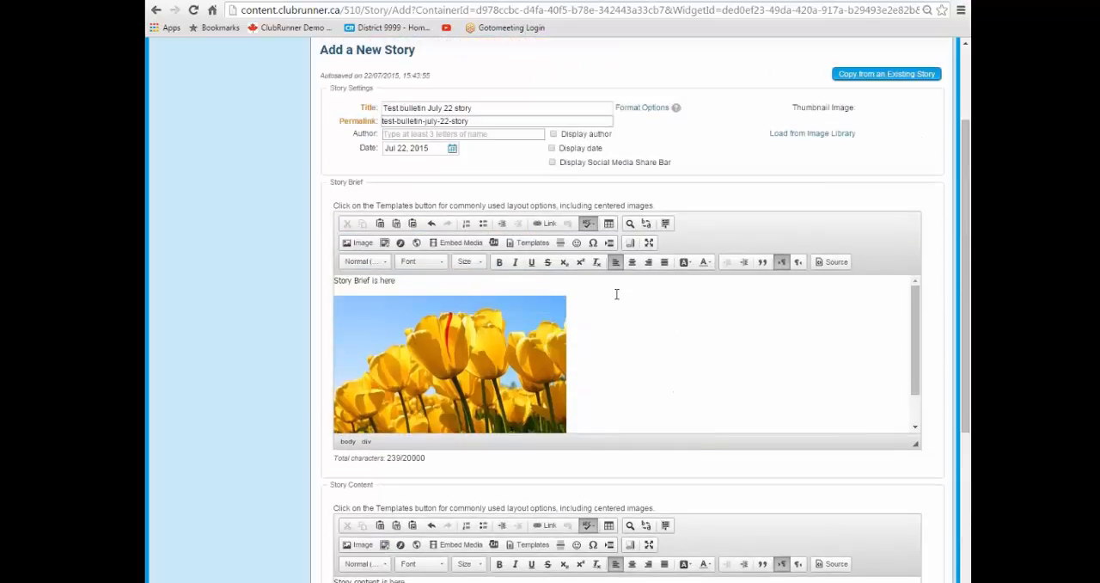
Make the "Story Brief is here" line bold and center it.
left_click(402, 281)
left_click_drag(411, 280, 334, 280)
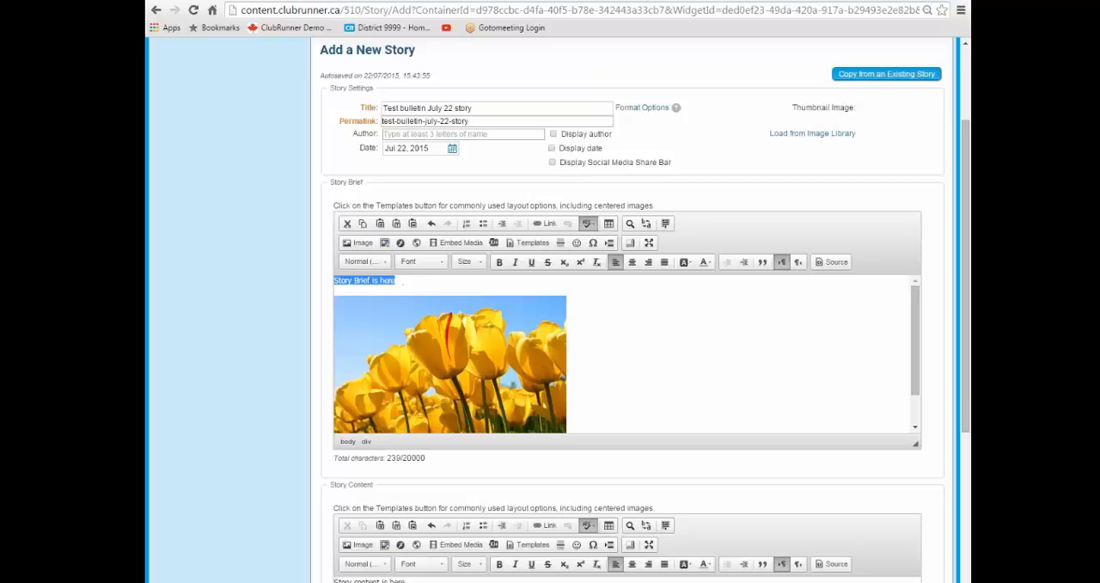
left_click(498, 262)
left_click(631, 262)
left_click(629, 314)
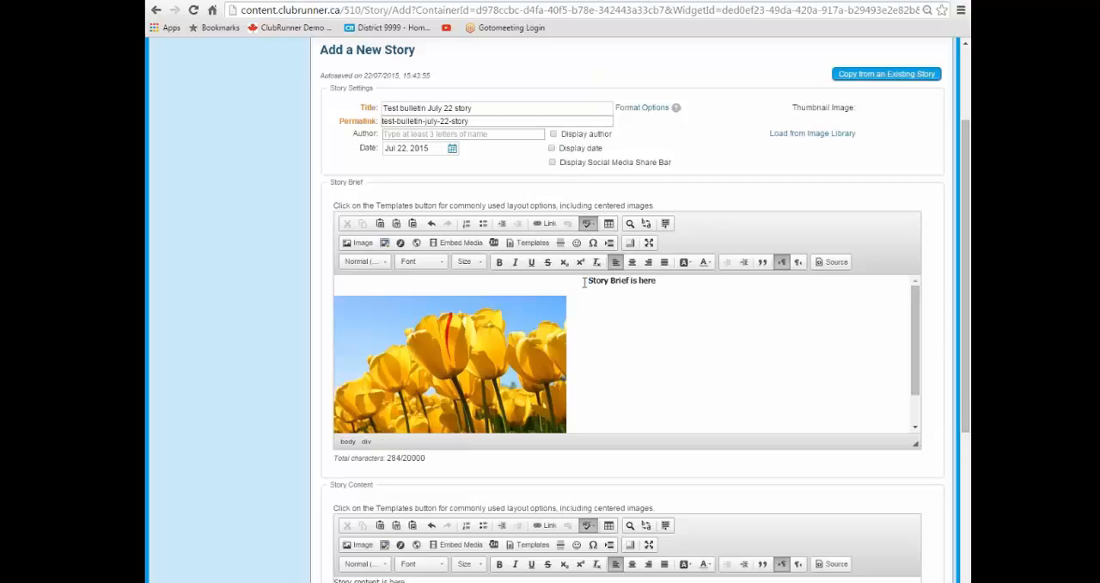
Check the story's title and save the story.
scroll(697, 350, "down", 4)
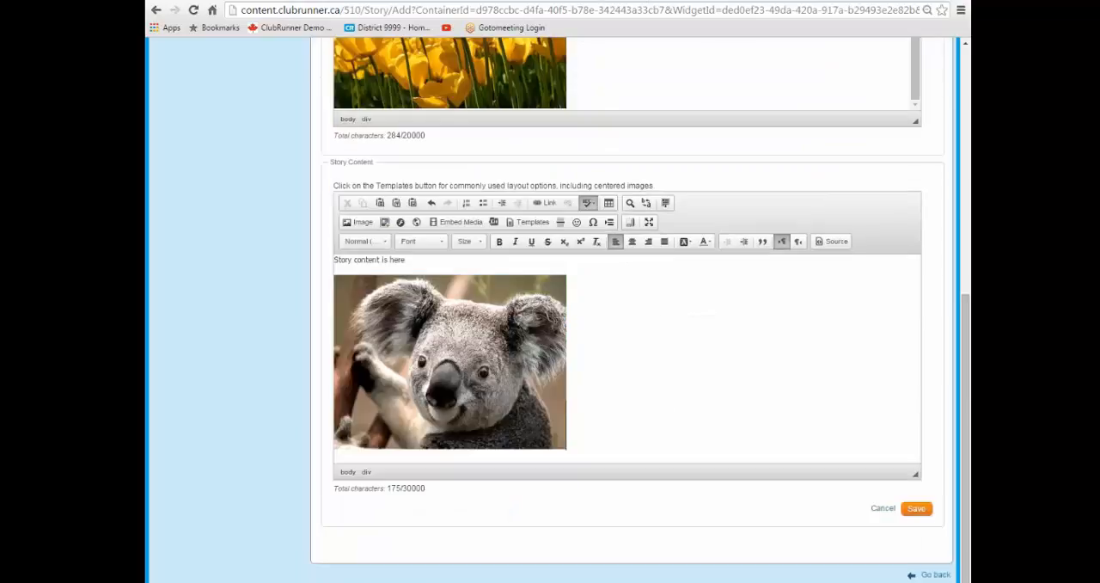
left_click(917, 509)
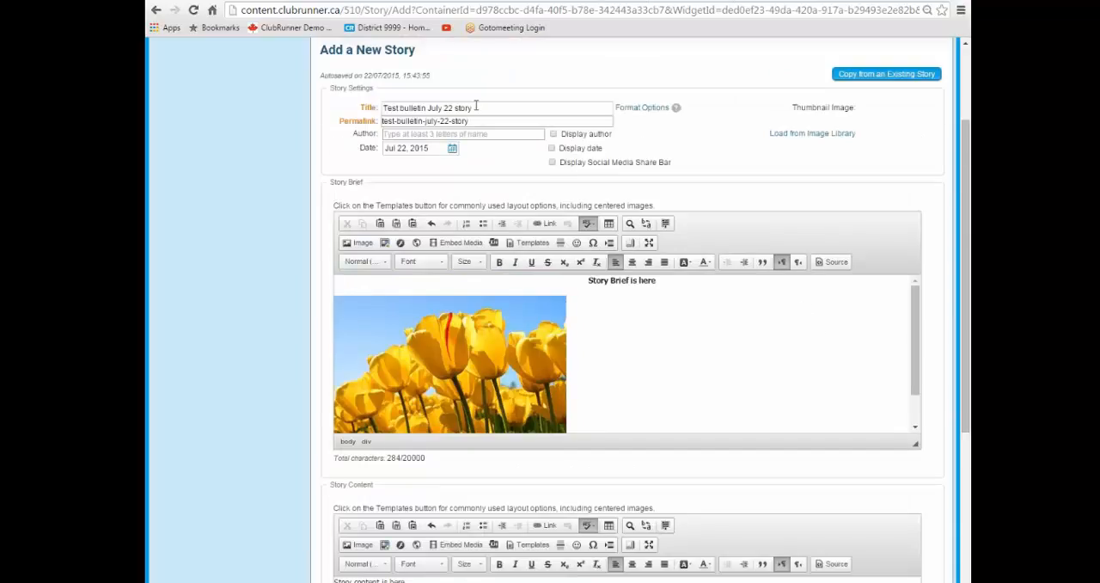
left_click_drag(481, 108, 378, 100)
left_click(798, 356)
scroll(778, 430, "down", 5)
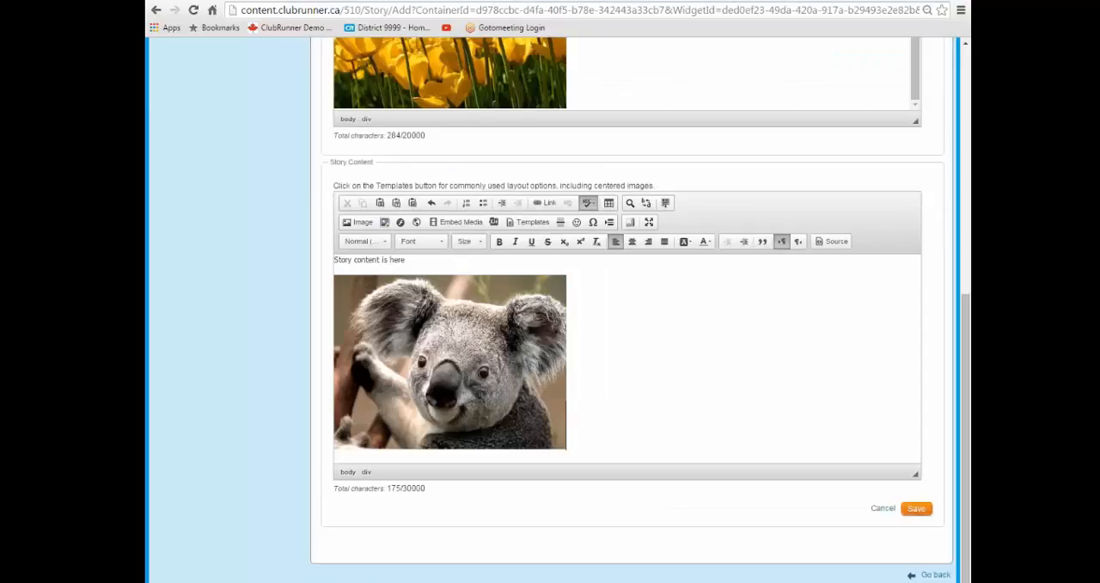
left_click(916, 509)
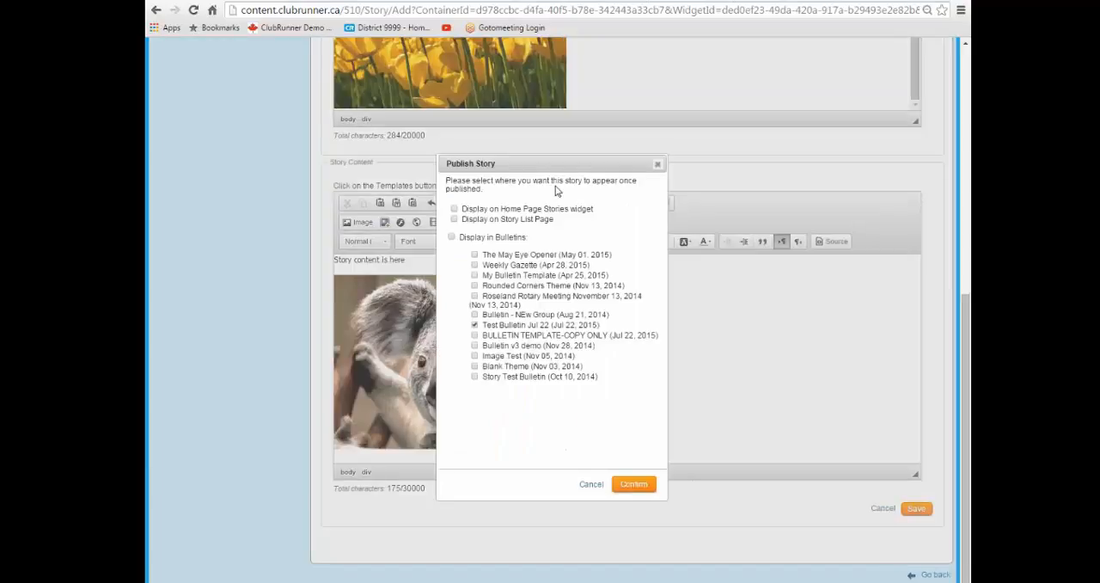
Publish the story to the Story List Page and the Test Bulletin Jul 22 bulletin.
left_click_drag(557, 165, 631, 151)
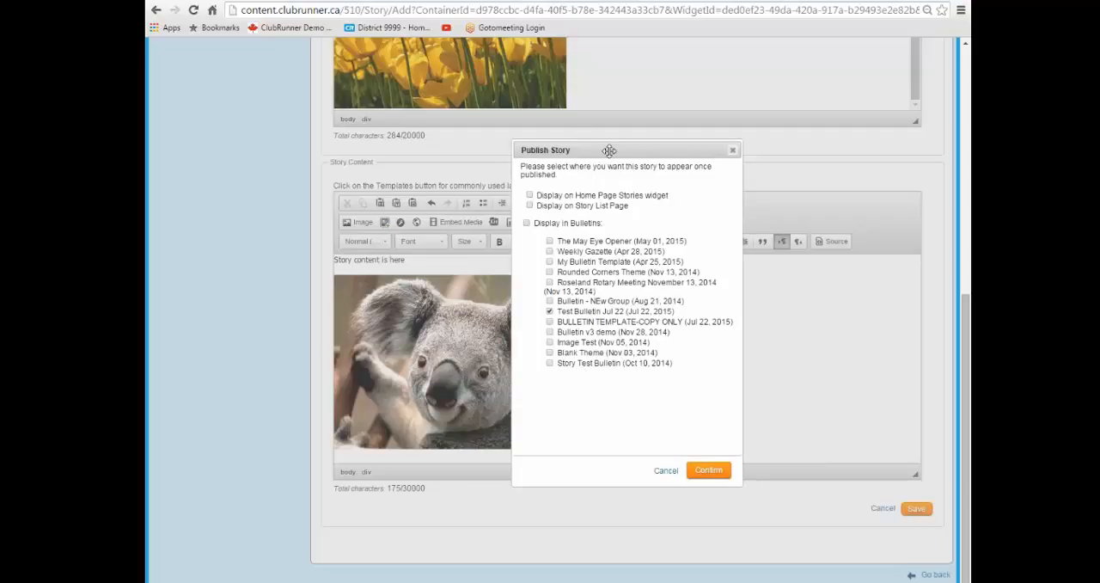
left_click_drag(608, 150, 524, 133)
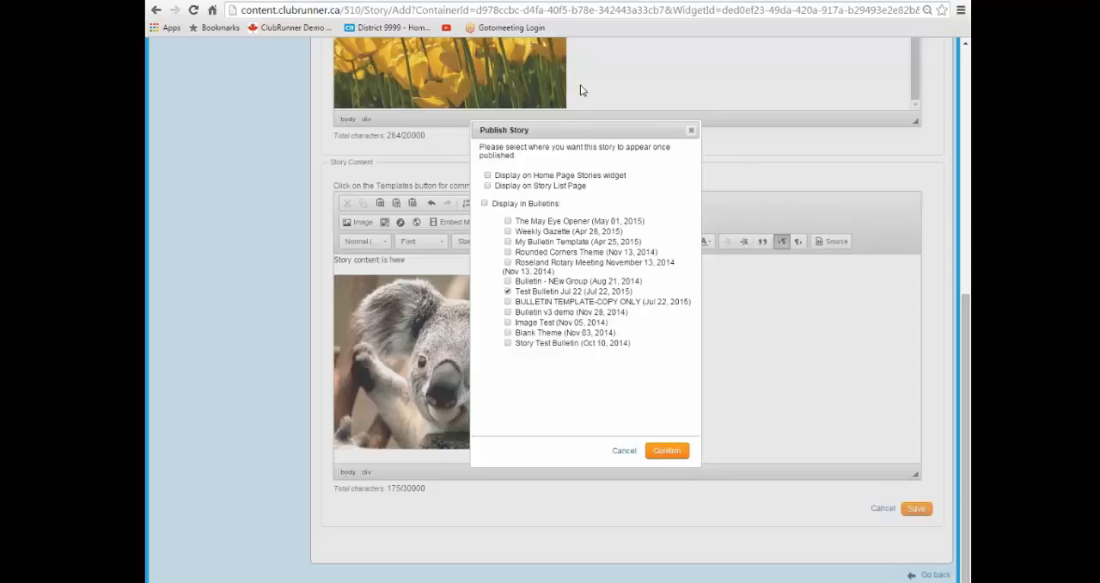
left_click_drag(564, 125, 583, 141)
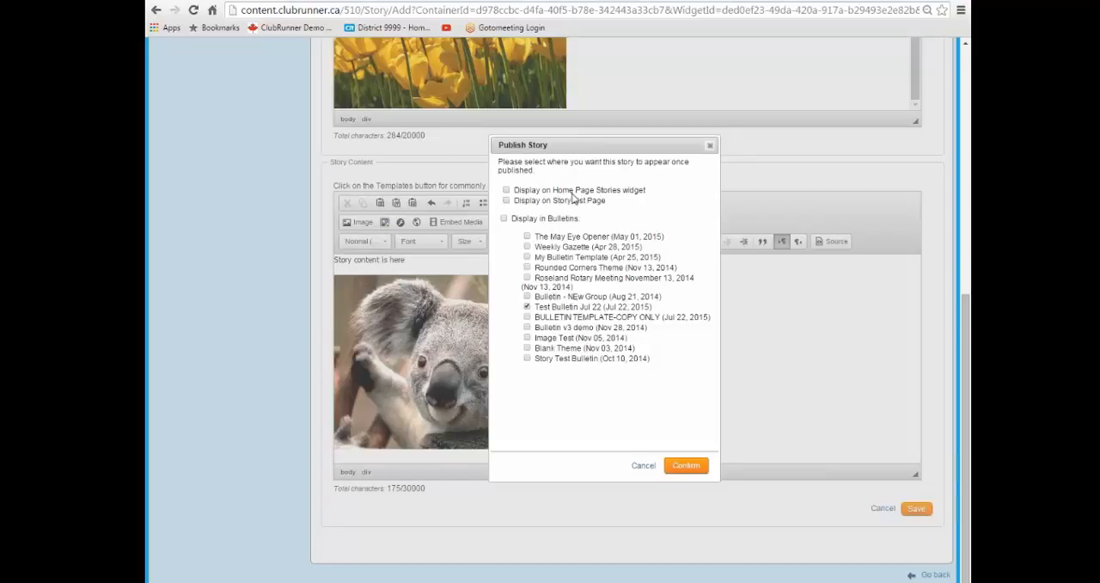
left_click(506, 202)
left_click_drag(552, 201, 600, 198)
left_click(594, 203)
left_click(618, 216)
left_click_drag(552, 206, 604, 206)
left_click_drag(537, 310, 658, 307)
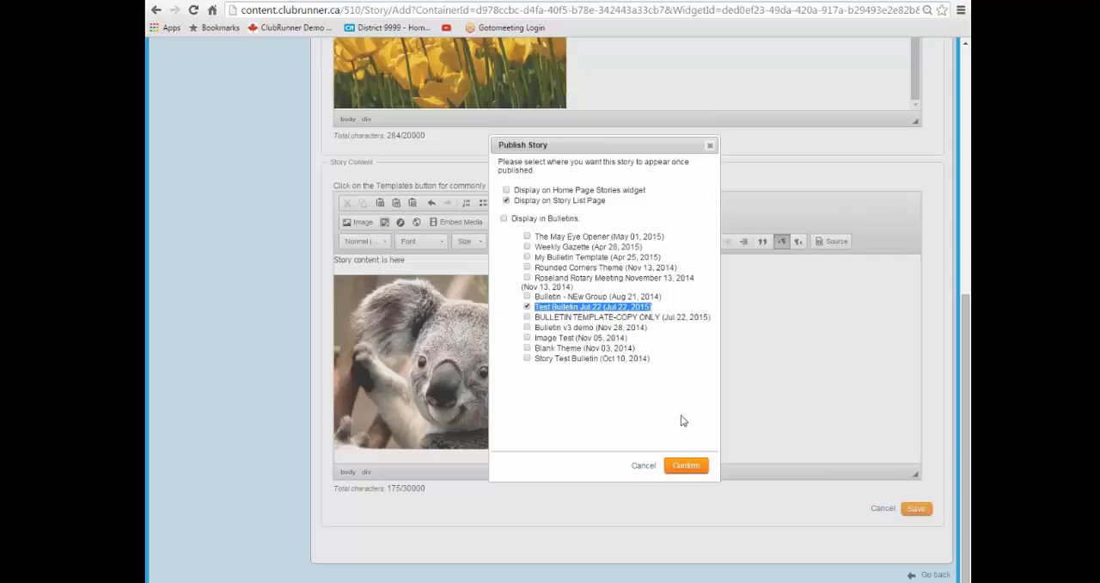
left_click(687, 466)
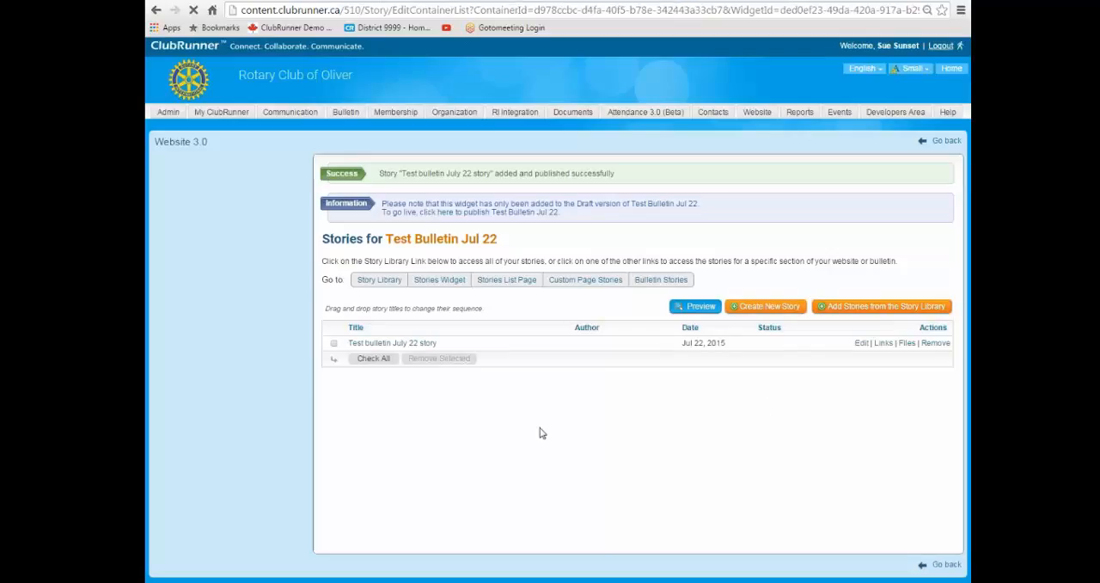
Browse the pages of the Story Library for existing stories to add to Test Bulletin Jul 22.
scroll(440, 347, "down", 1)
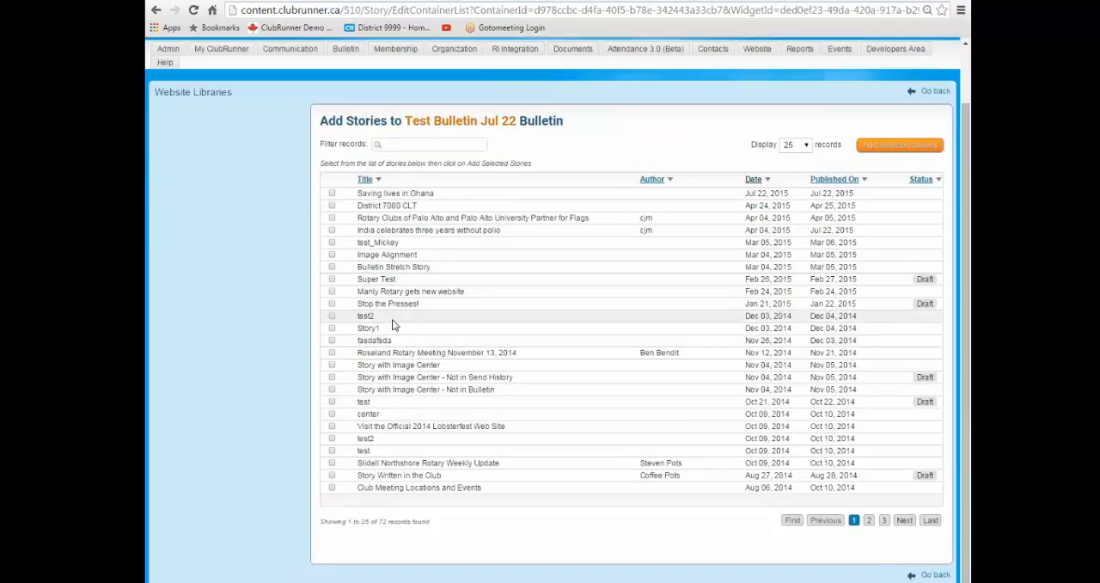
scroll(415, 351, "up", 1)
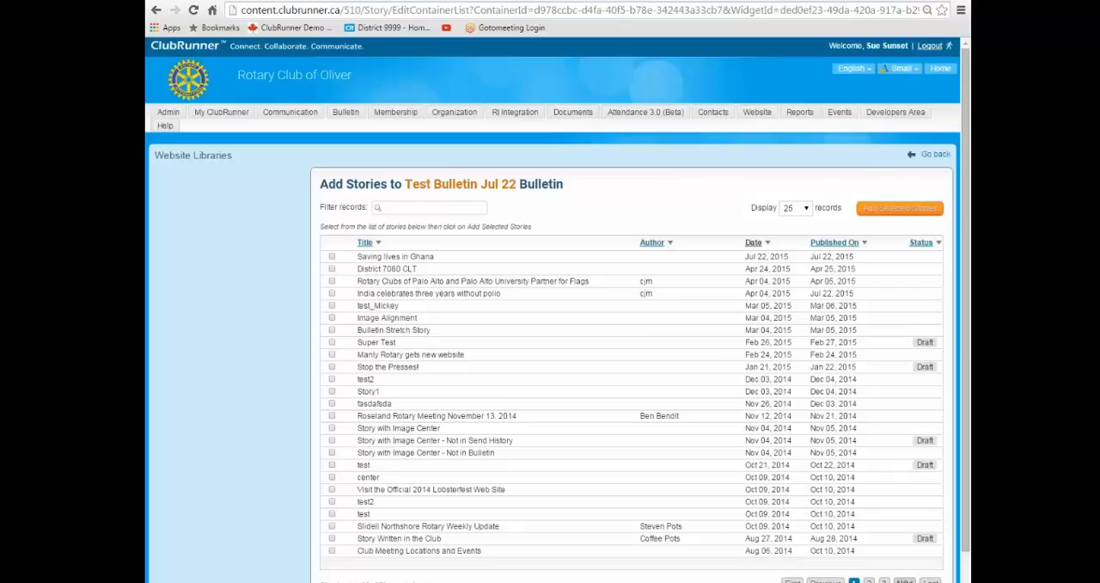
left_click(904, 581)
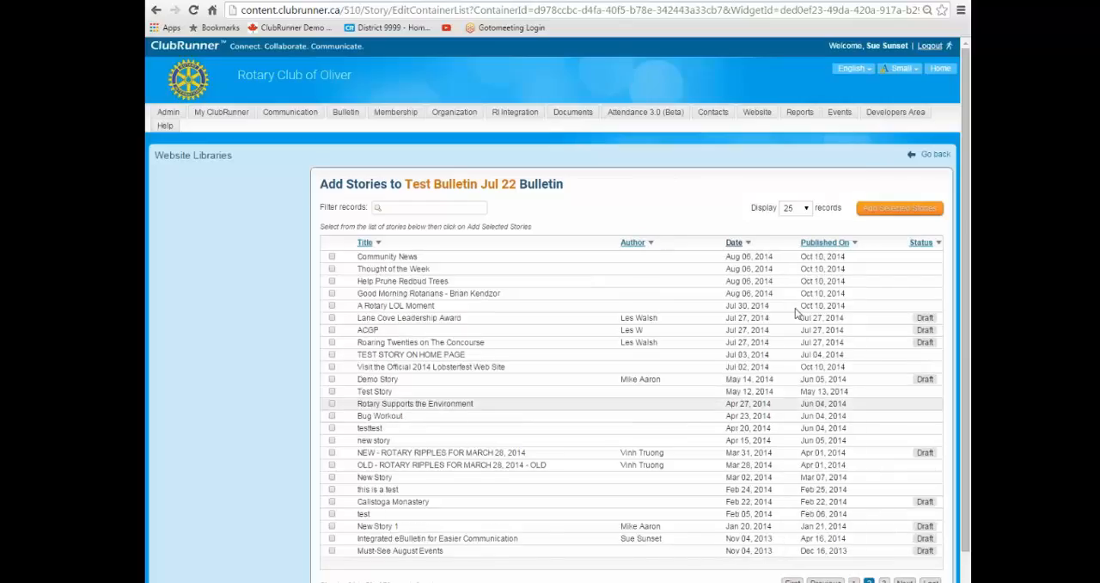
left_click(927, 580)
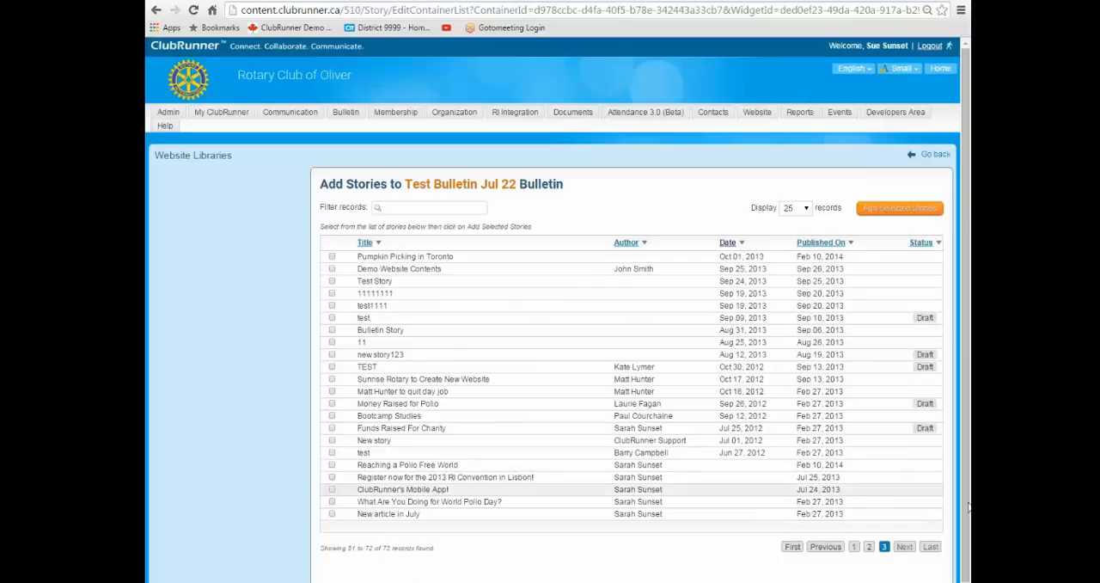
left_click(825, 547)
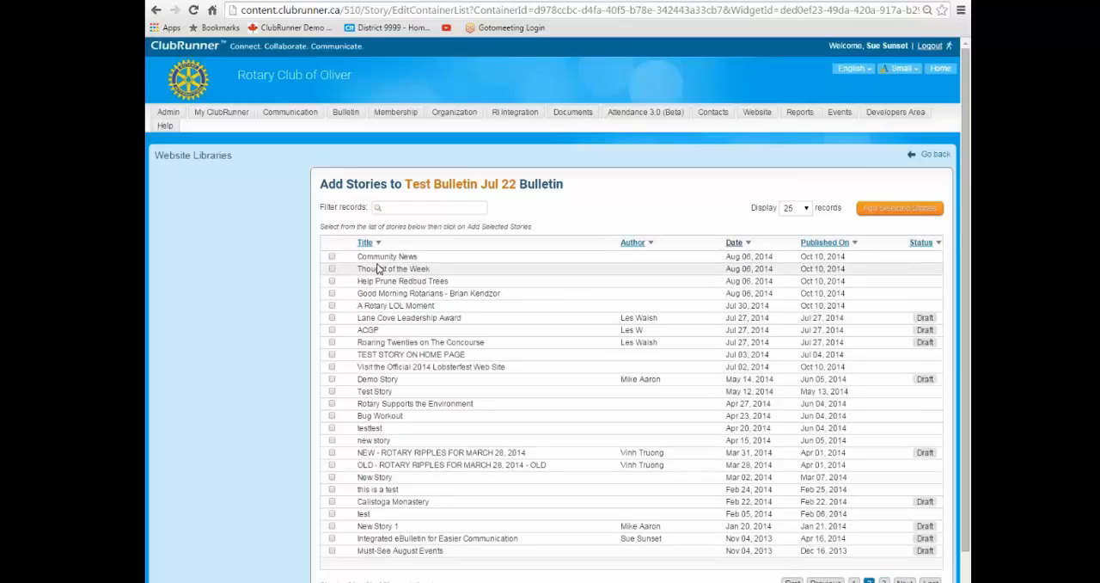
Try selecting several library stories, including Thought of the Week and A Rotary LOL Moment, and clear every selection.
left_click(332, 257)
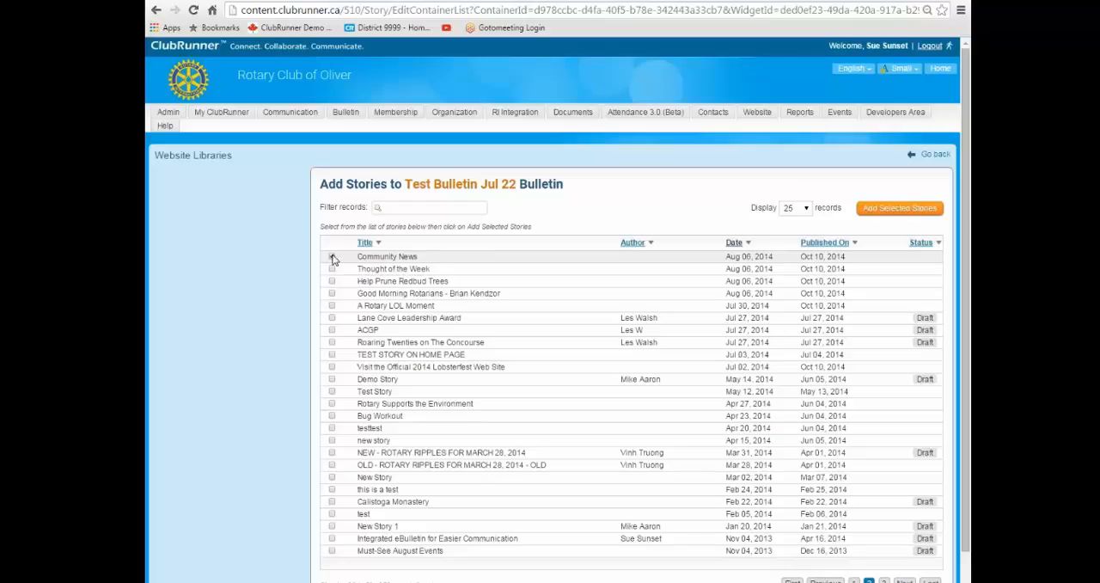
left_click(332, 257)
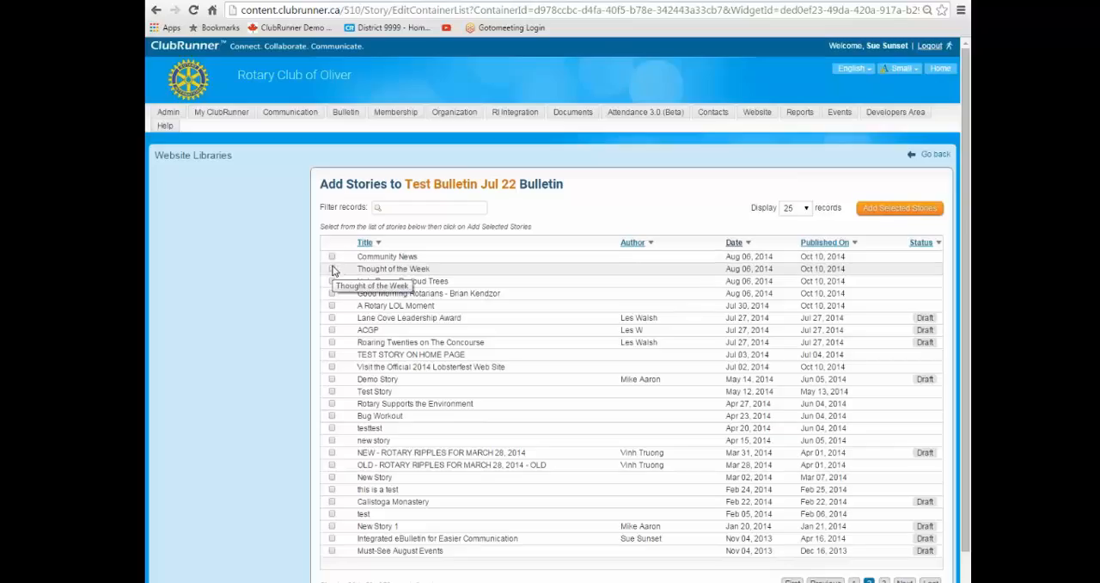
left_click(332, 269)
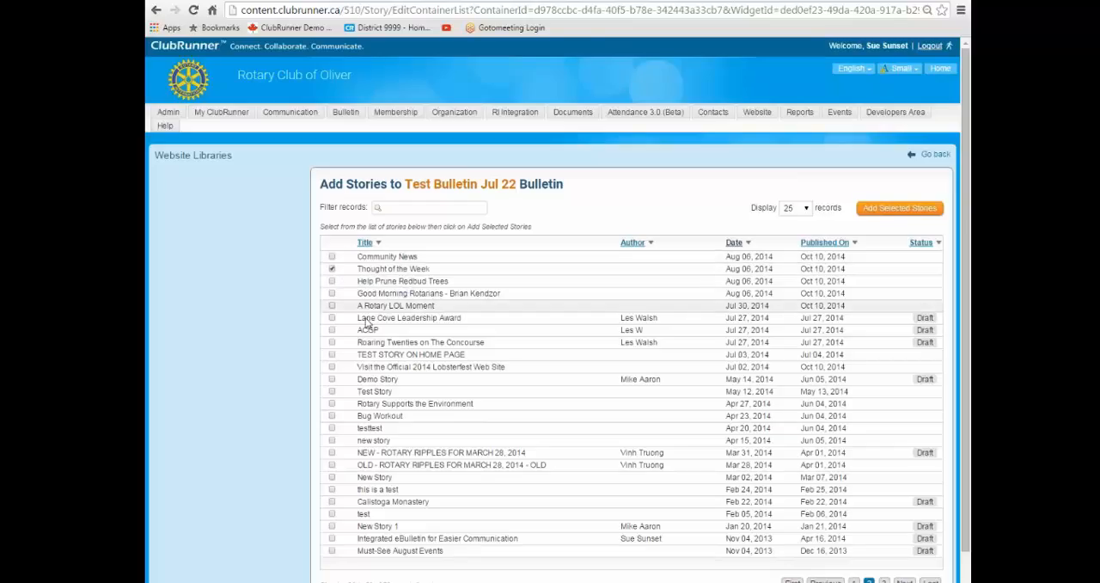
left_click(332, 281)
left_click(332, 293)
left_click(332, 293)
left_click(332, 281)
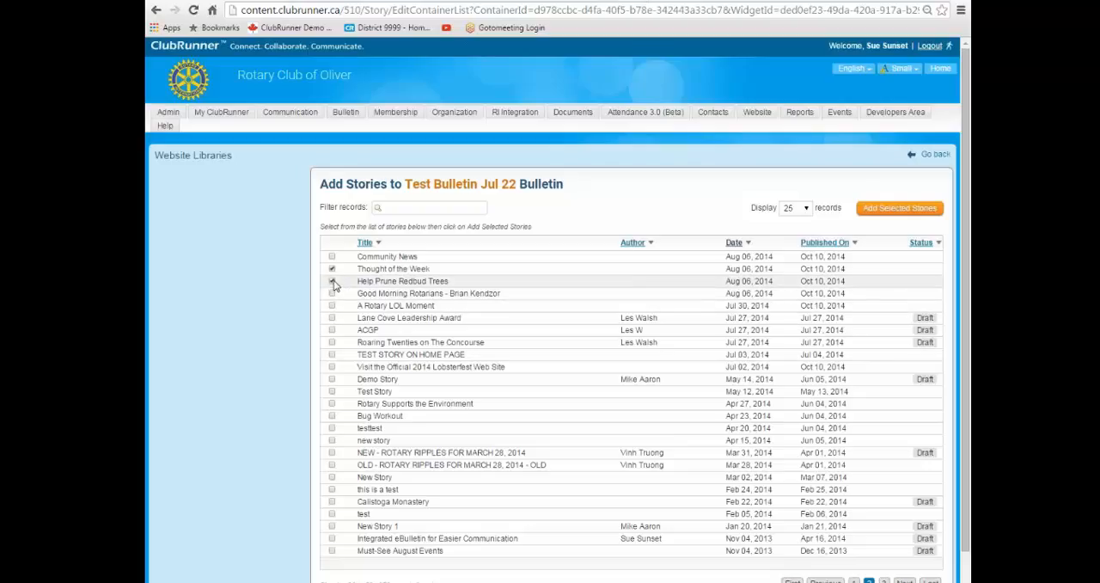
left_click(333, 331)
left_click(331, 332)
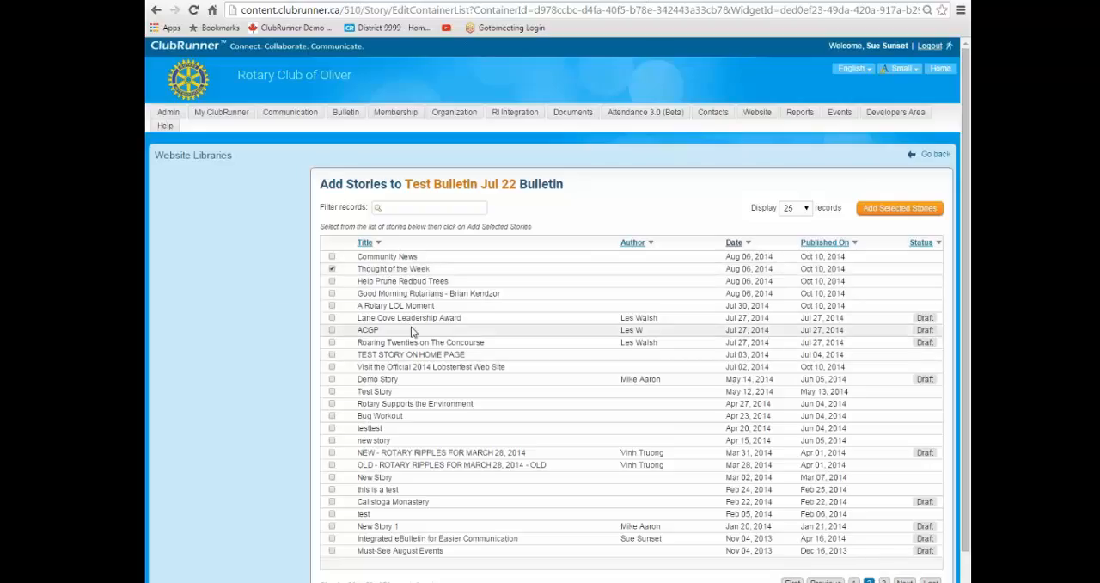
left_click(332, 307)
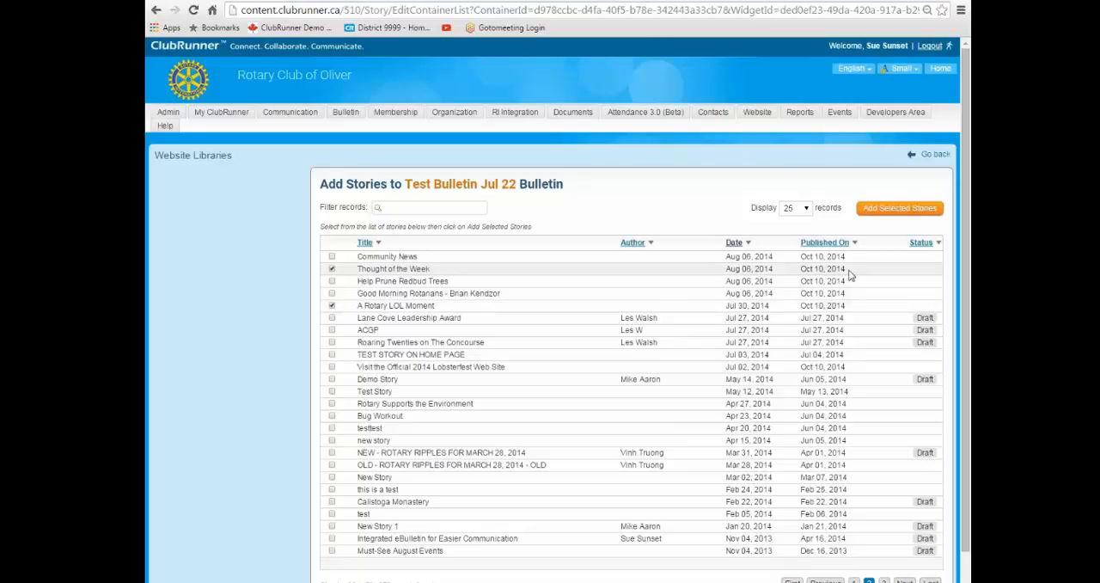
left_click(332, 306)
left_click(331, 268)
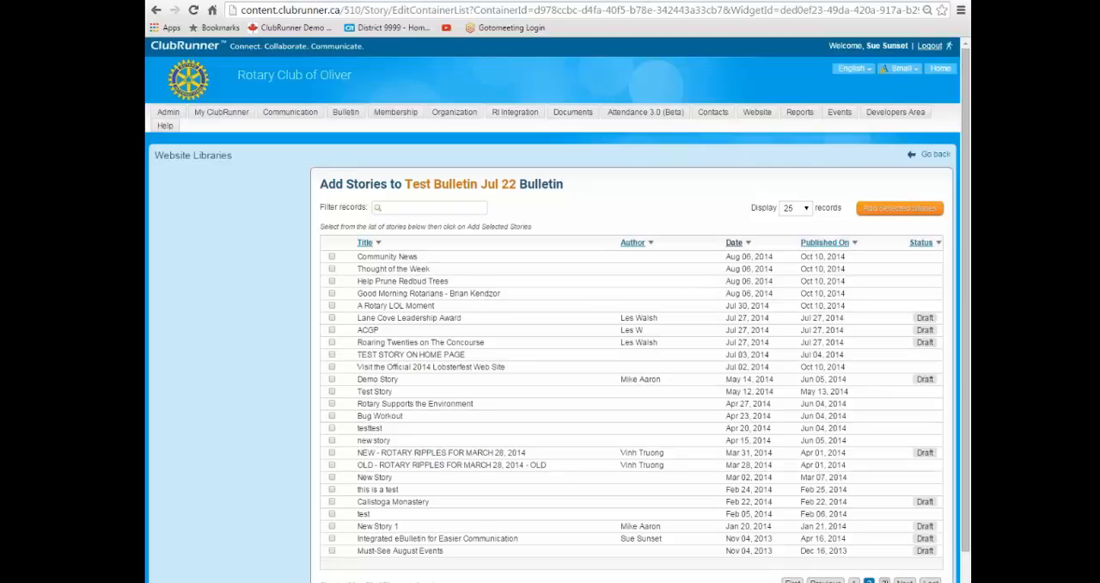
Look through the second and third pages of the library's story list again.
left_click(883, 581)
left_click(825, 546)
left_click(904, 581)
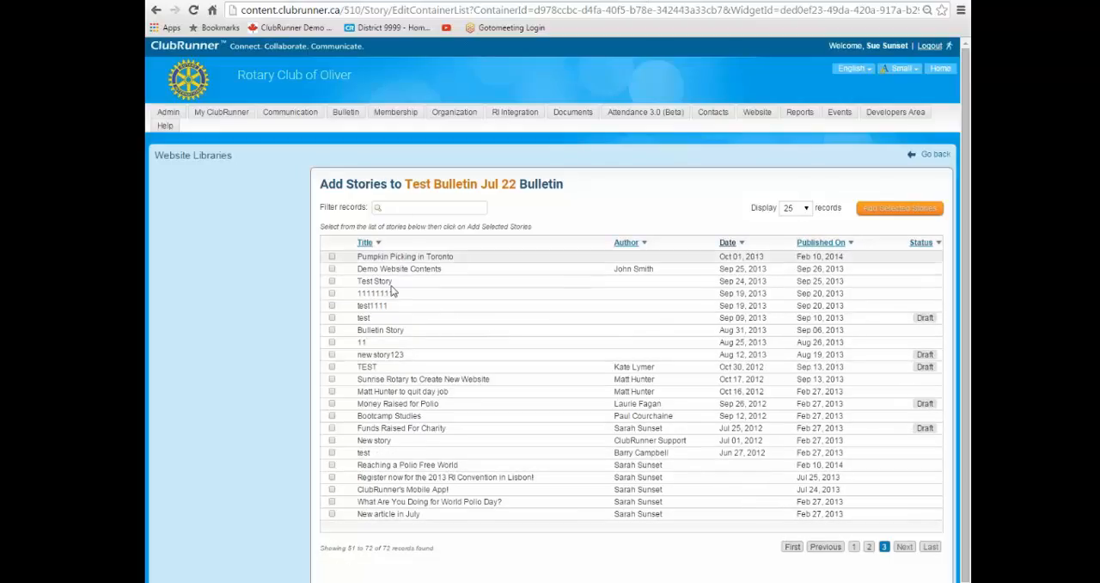
Filter the story library by "lol" and select the story A Rotary LOL Moment.
left_click(396, 208)
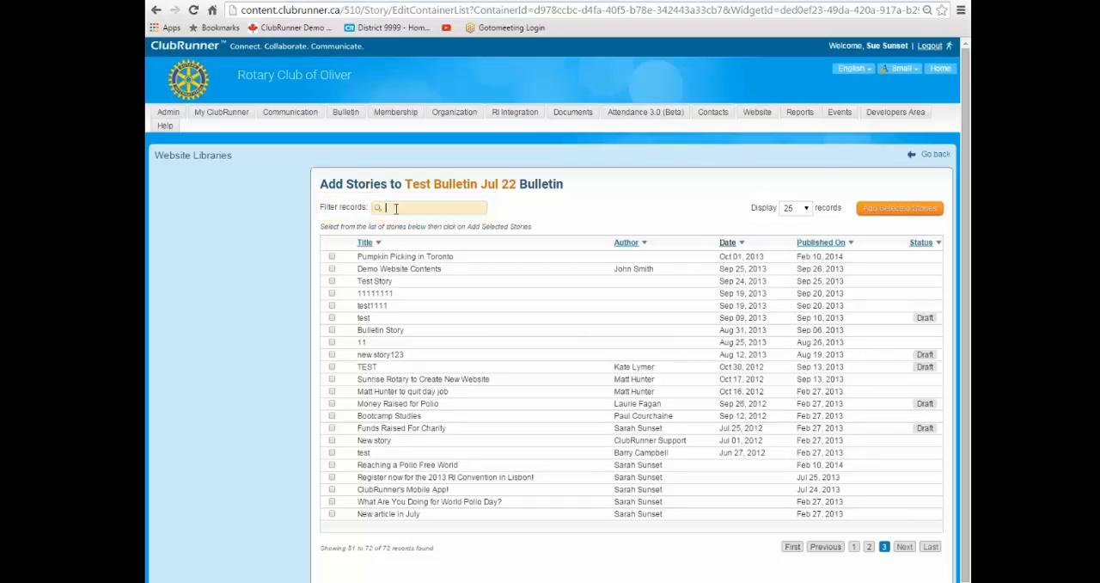
type("lol")
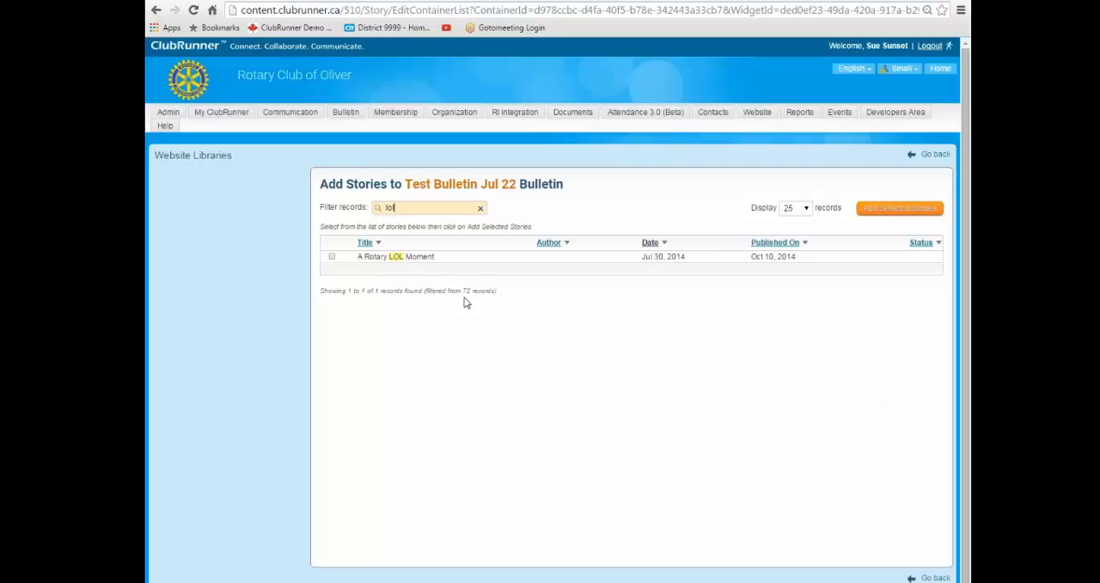
left_click(333, 257)
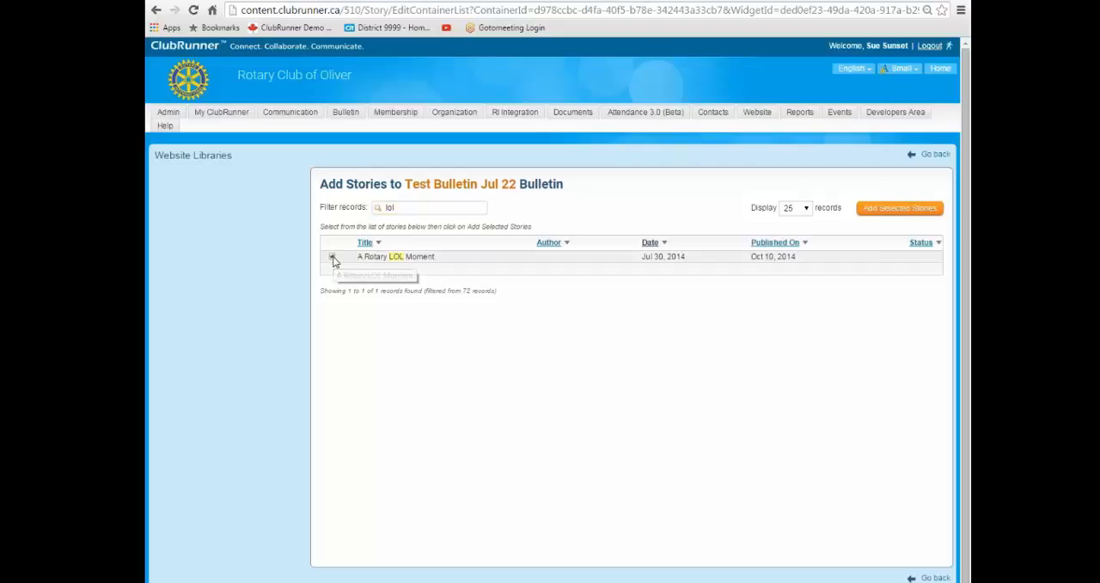
Search the story library for "qu", clear the filter, and look through the library pages for another story.
left_click_drag(414, 208, 348, 211)
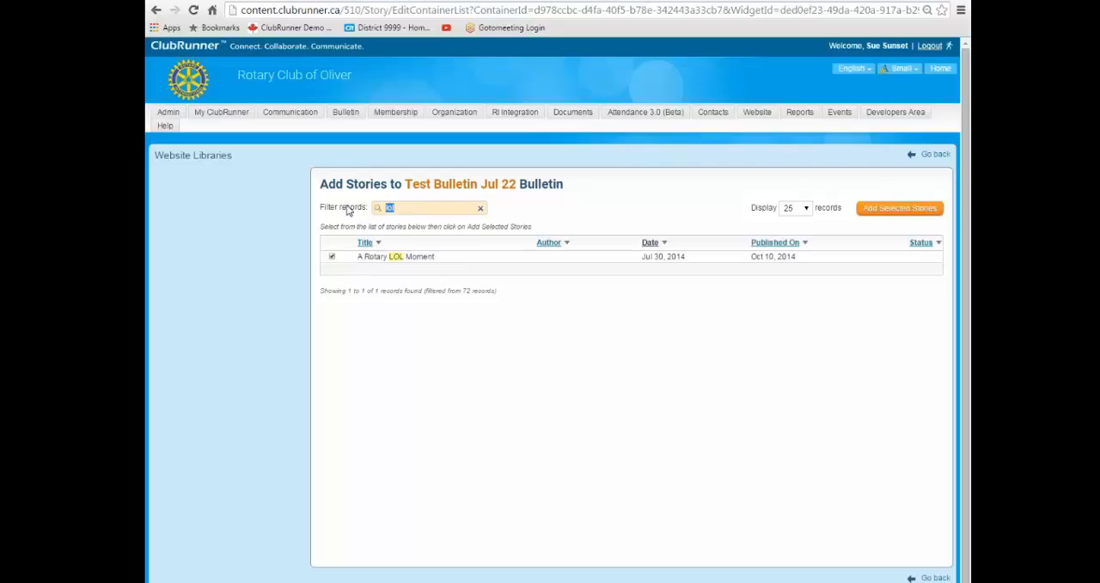
type("qu")
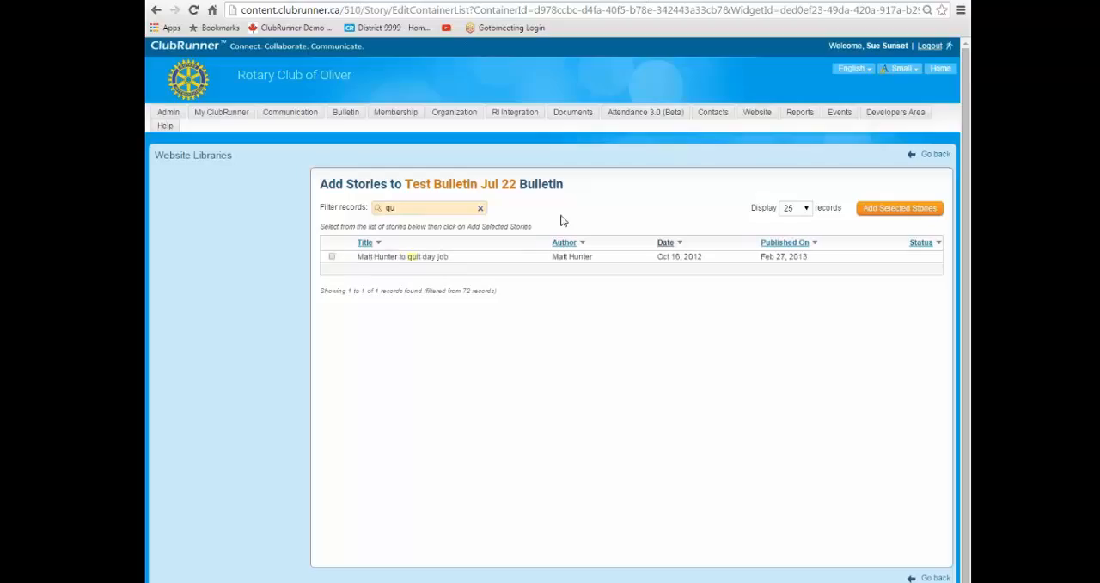
key("BackSpace")
key("BackSpace")
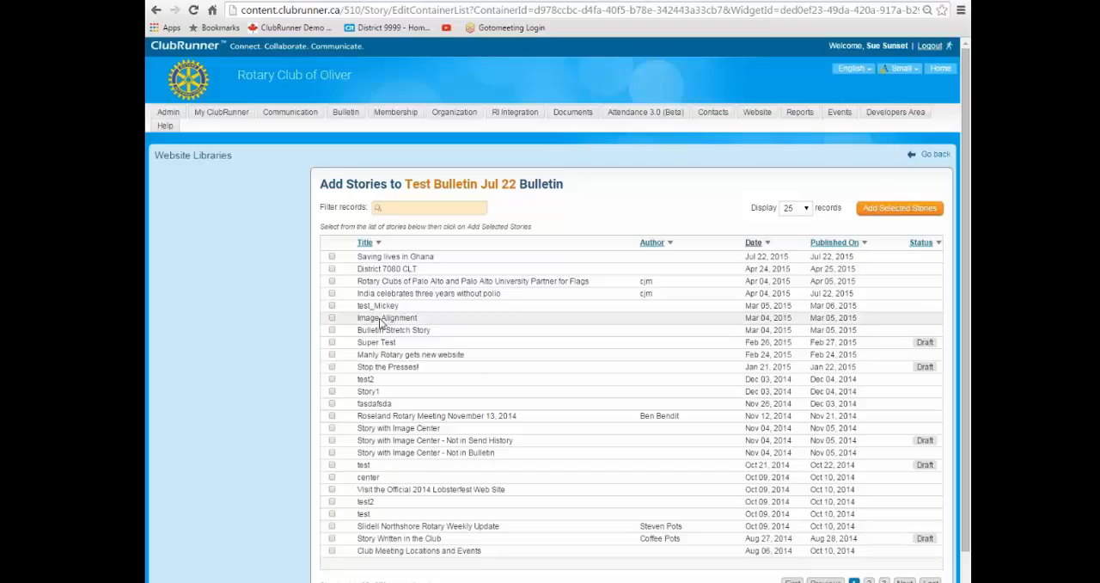
left_click(333, 258)
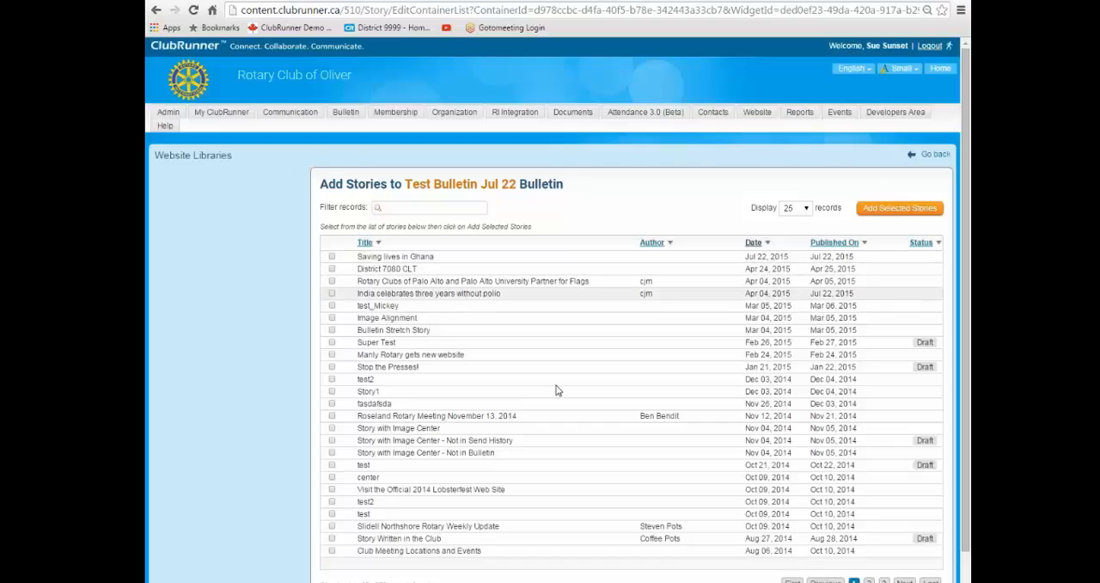
left_click(869, 581)
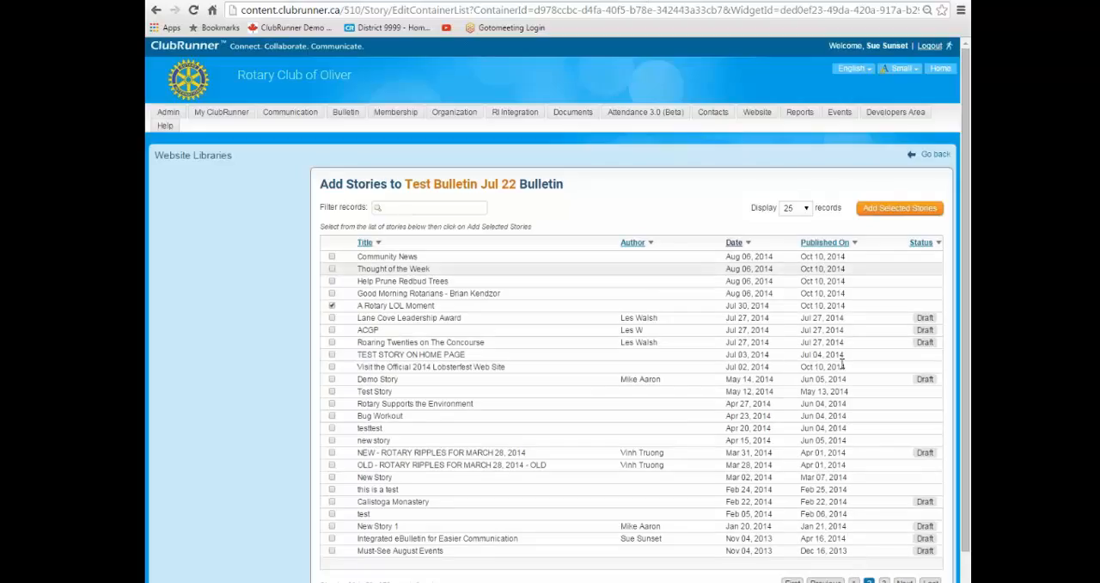
left_click(883, 580)
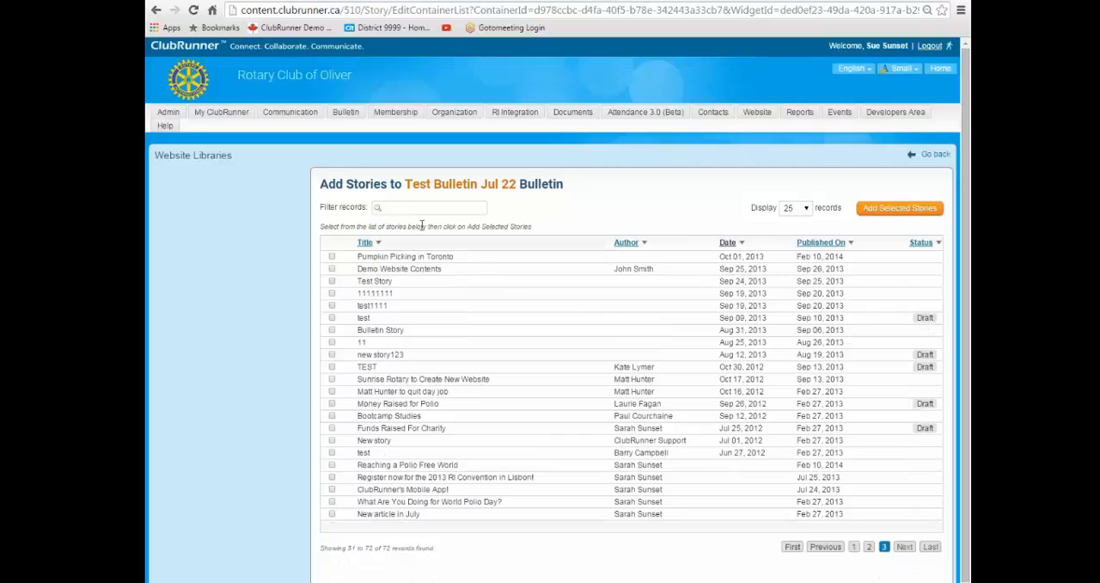
Filter the library by "thought", select Thought of the Week, and add the selected stories to Test Bulletin Jul 22.
left_click(396, 207)
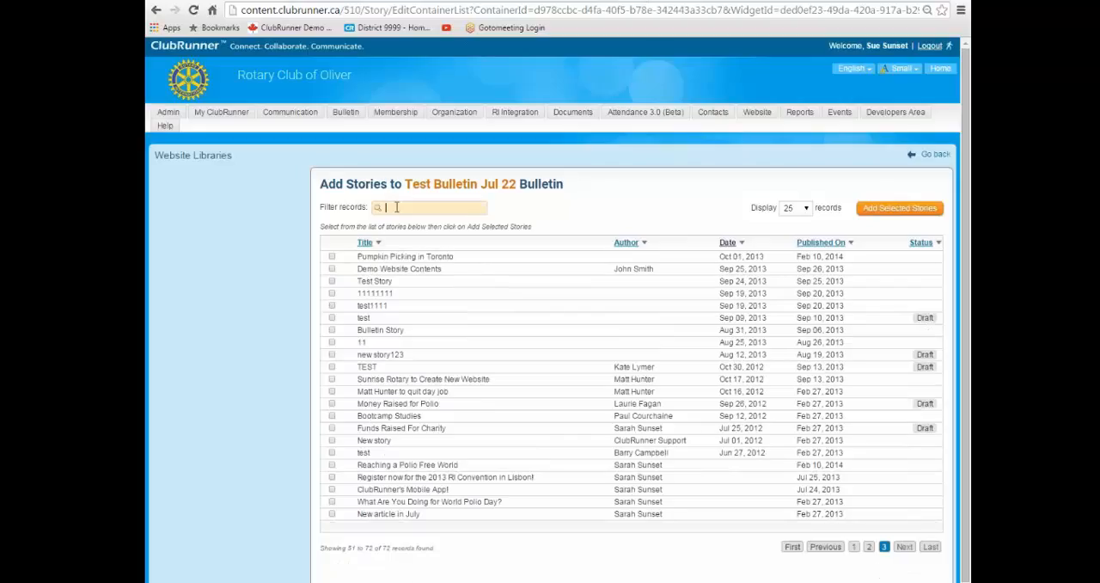
type("thought")
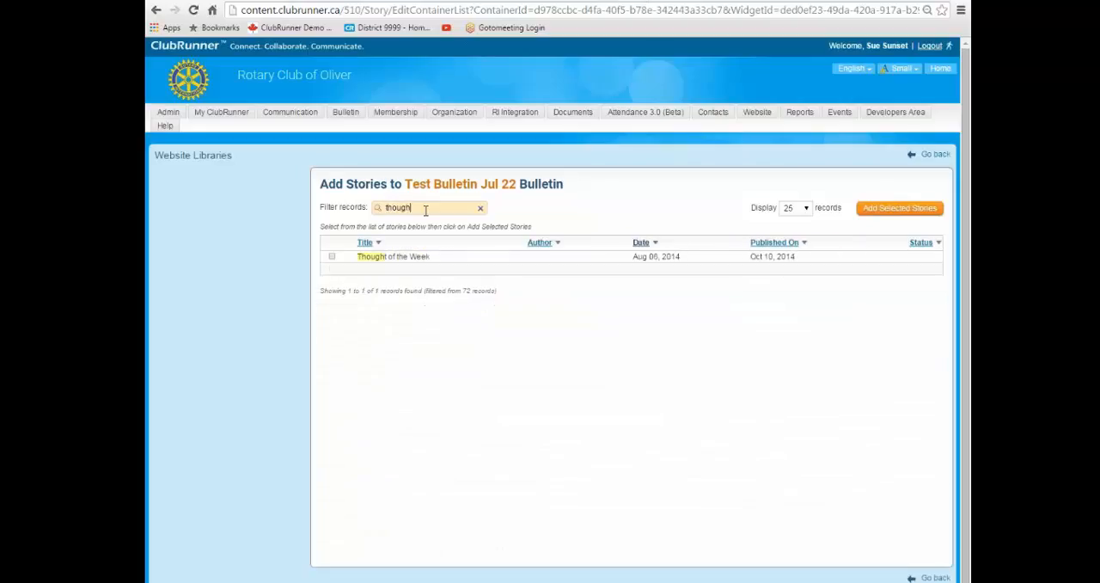
left_click(332, 257)
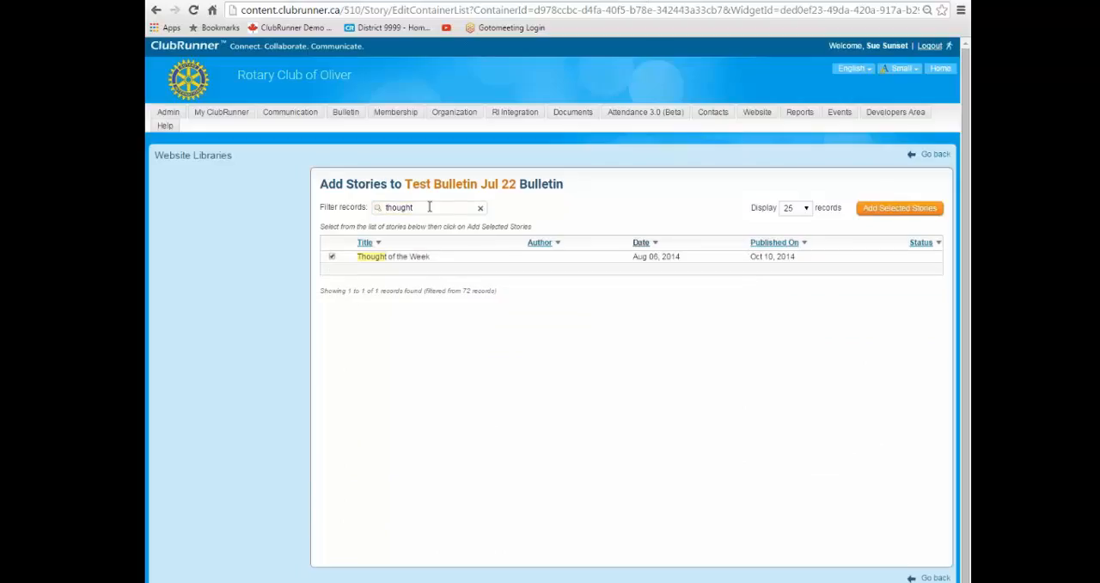
left_click(475, 208)
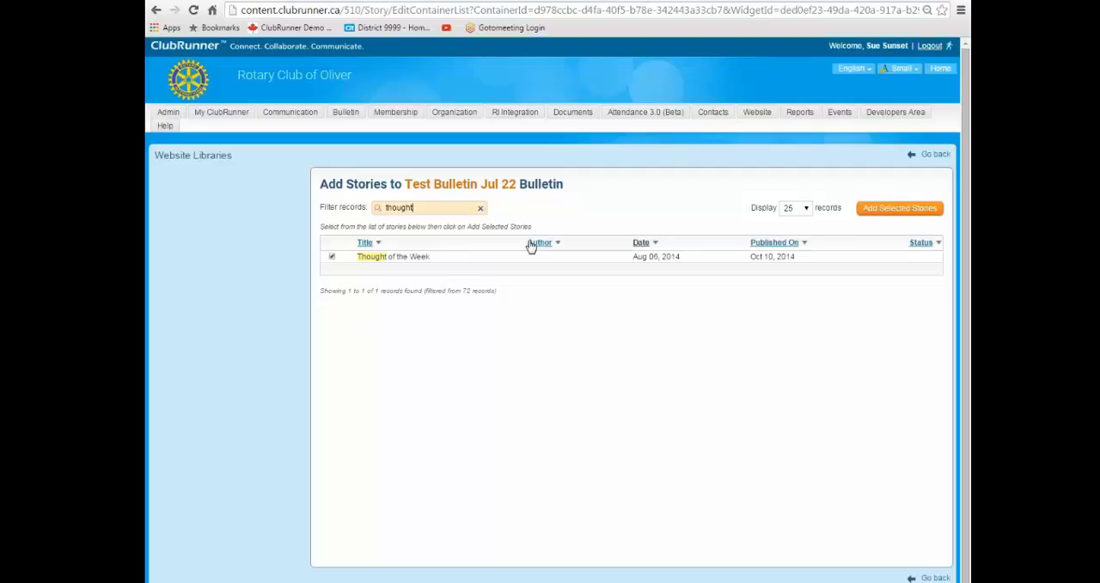
left_click(903, 212)
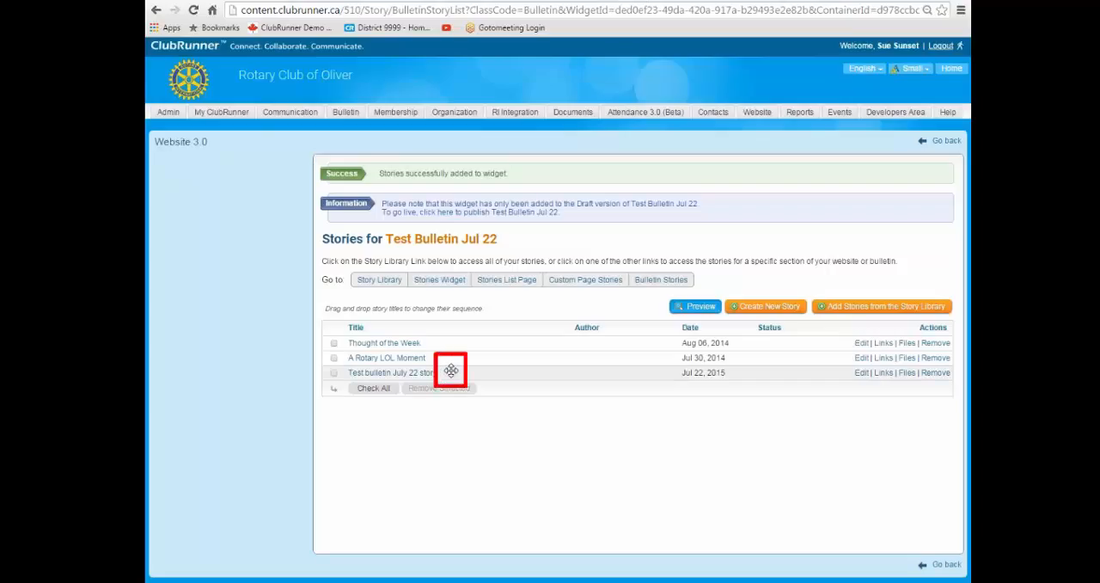
Move Test bulletin July 22 story to the top of the bulletin's story order and return to the Bulletin Designer.
left_click_drag(451, 370, 449, 337)
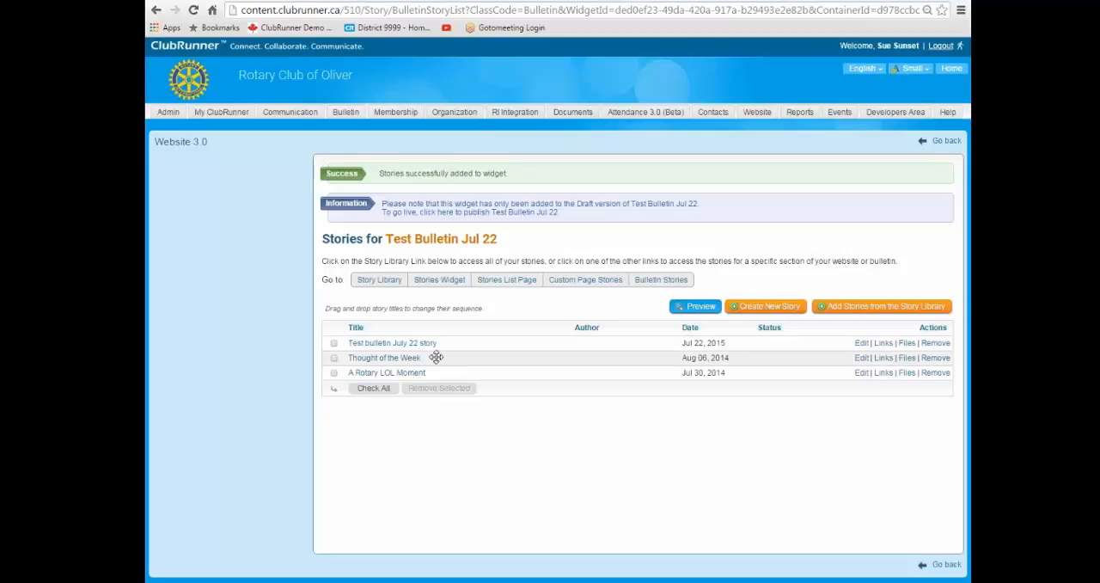
left_click_drag(439, 359, 440, 372)
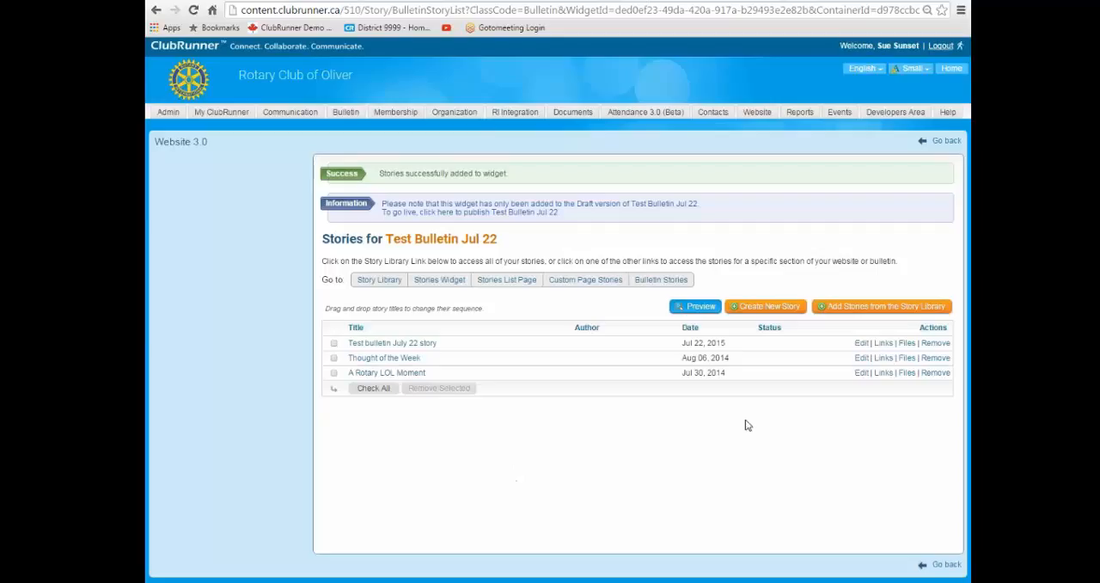
left_click(939, 143)
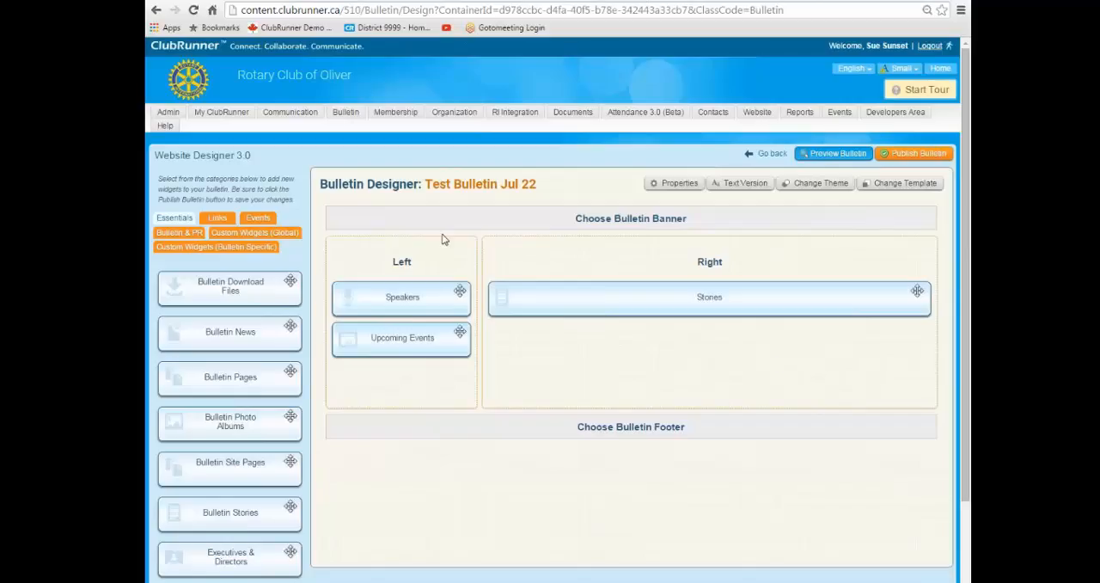
Preview Test Bulletin Jul 22 and examine its layout, including the brief and content of the first story.
left_click(832, 154)
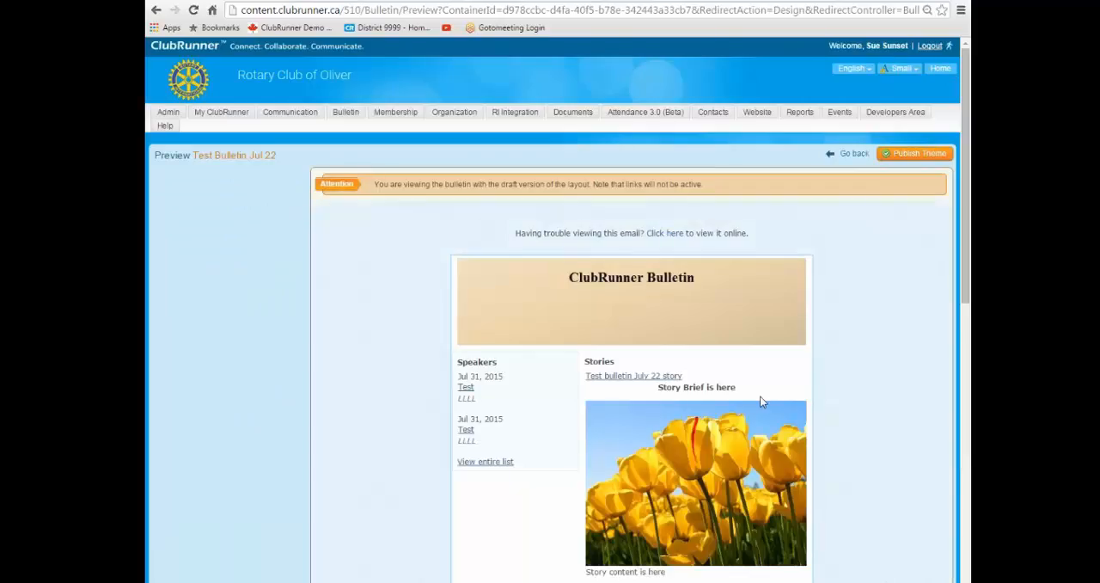
scroll(794, 392, "down", 1)
scroll(707, 415, "down", 2)
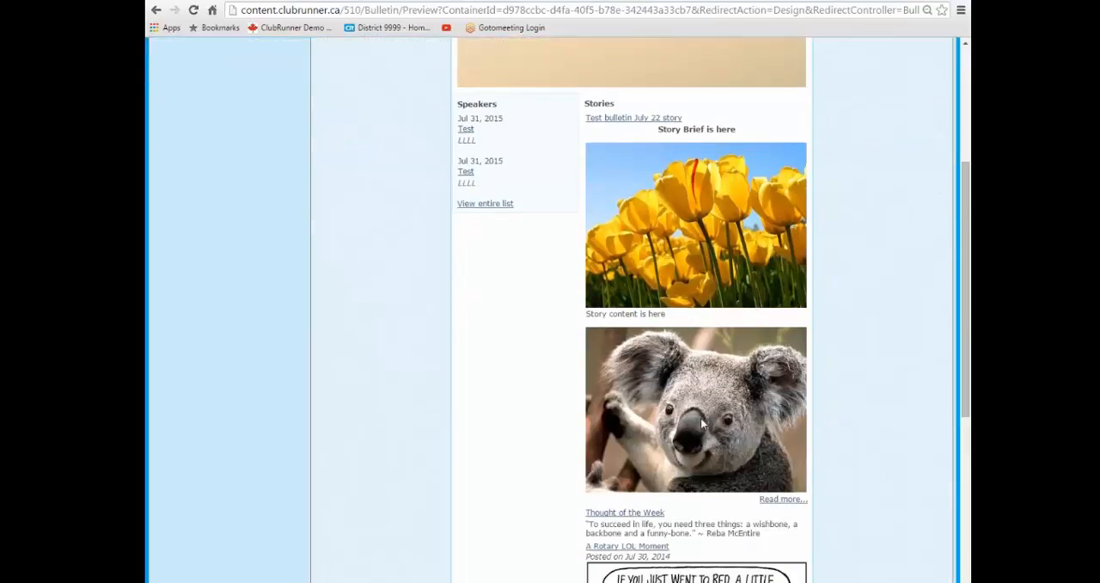
scroll(703, 423, "down", 2)
scroll(726, 370, "down", 3)
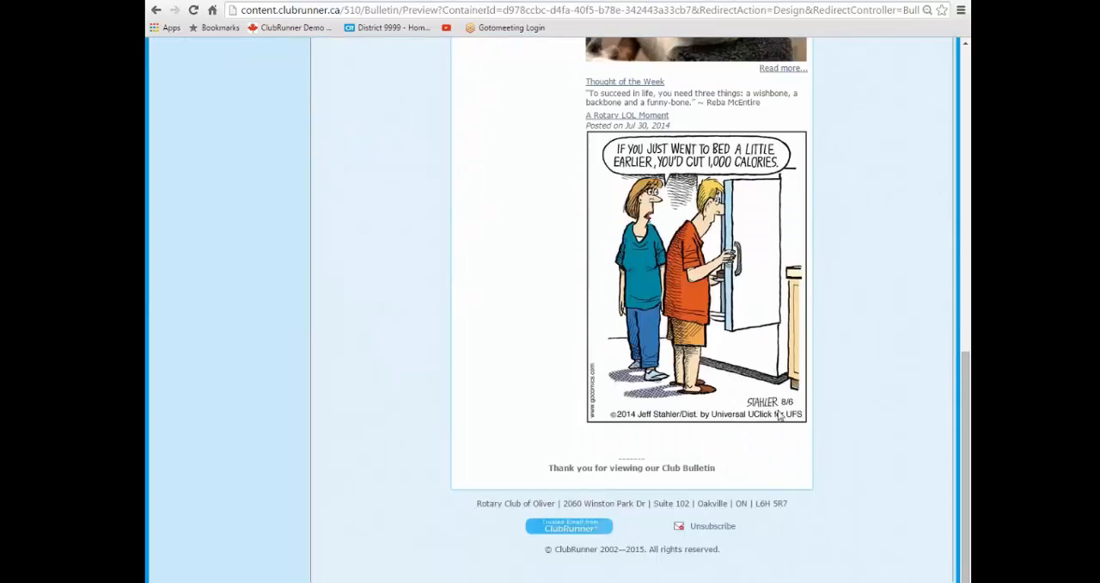
scroll(782, 417, "up", 3)
scroll(764, 395, "up", 2)
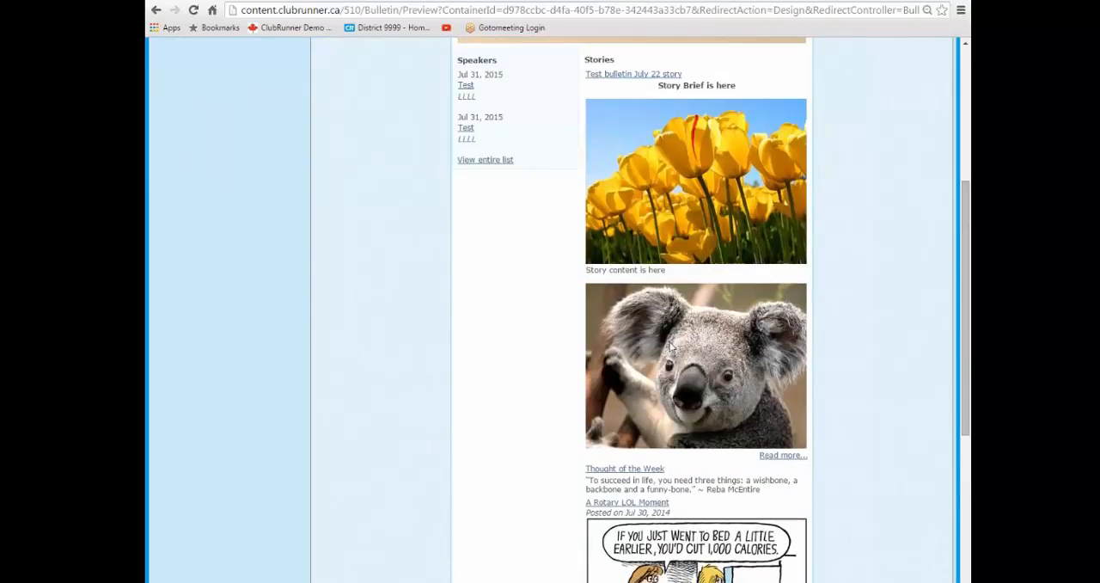
left_click_drag(581, 272, 635, 272)
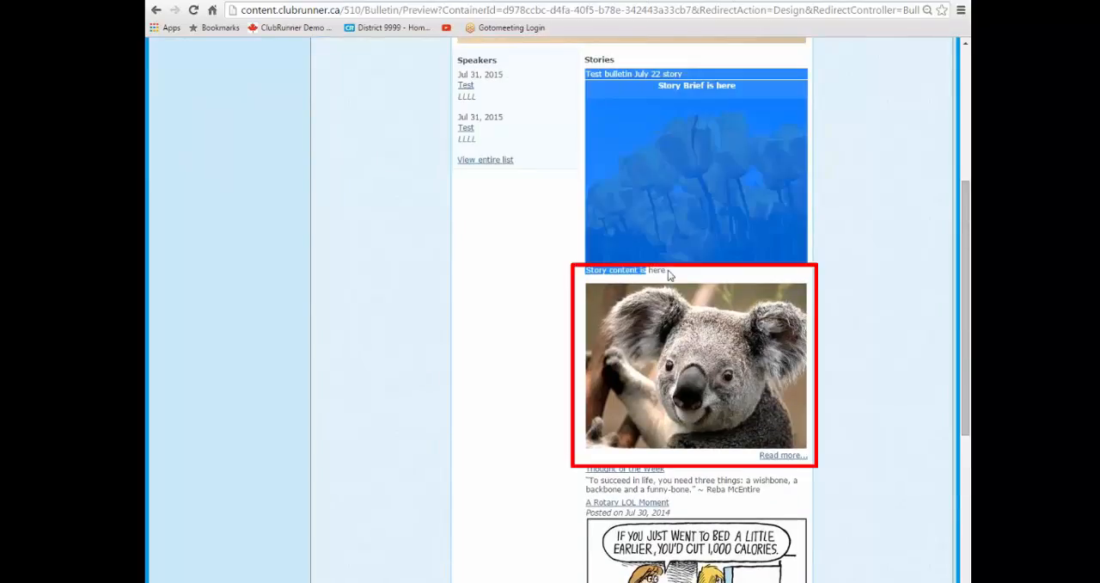
left_click(671, 275)
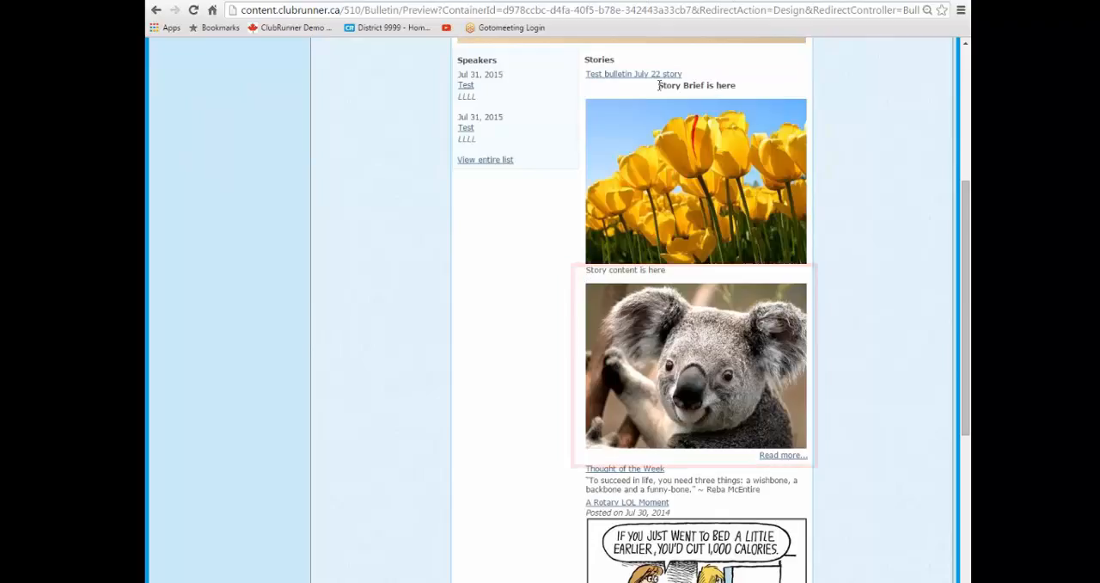
left_click_drag(657, 85, 730, 86)
scroll(867, 253, "up", 3)
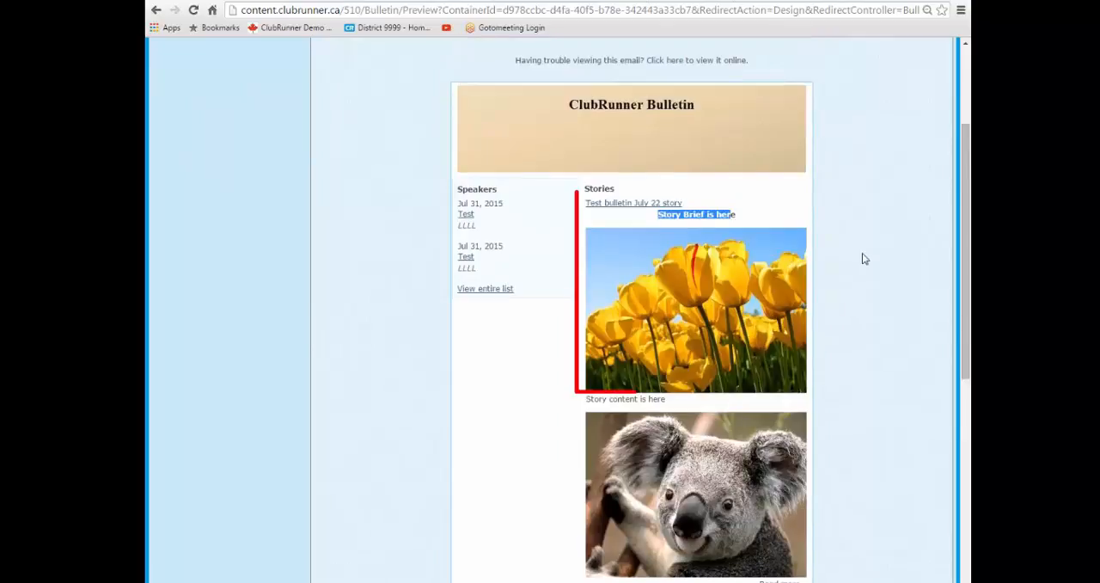
left_click(842, 239)
scroll(668, 228, "up", 3)
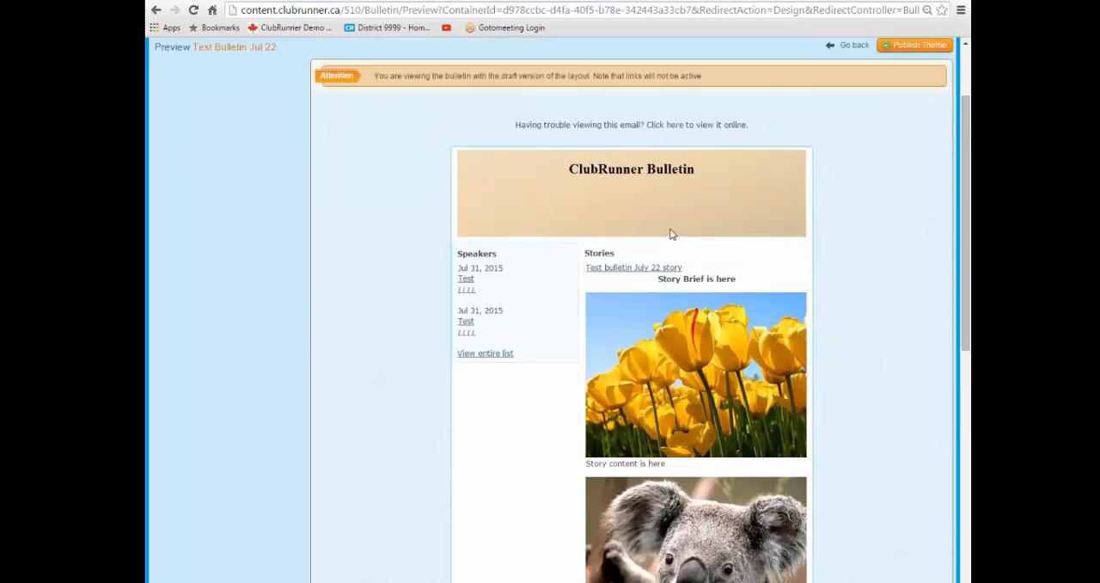
Review the added library stories in the preview and compare the first story's brief with its content again.
scroll(669, 228, "down", 6)
scroll(628, 218, "down", 8)
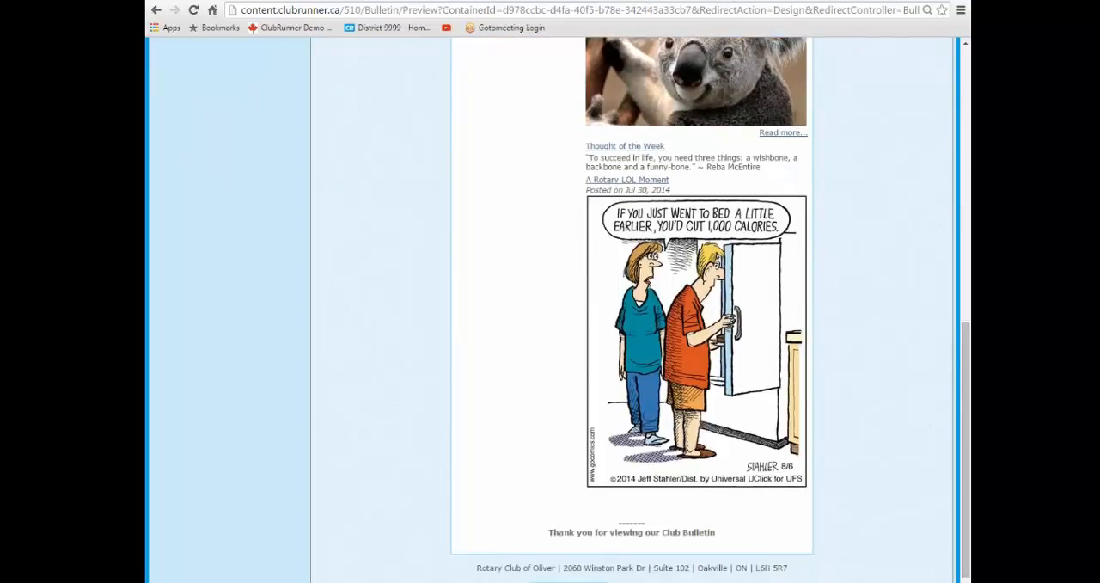
scroll(665, 435, "up", 3)
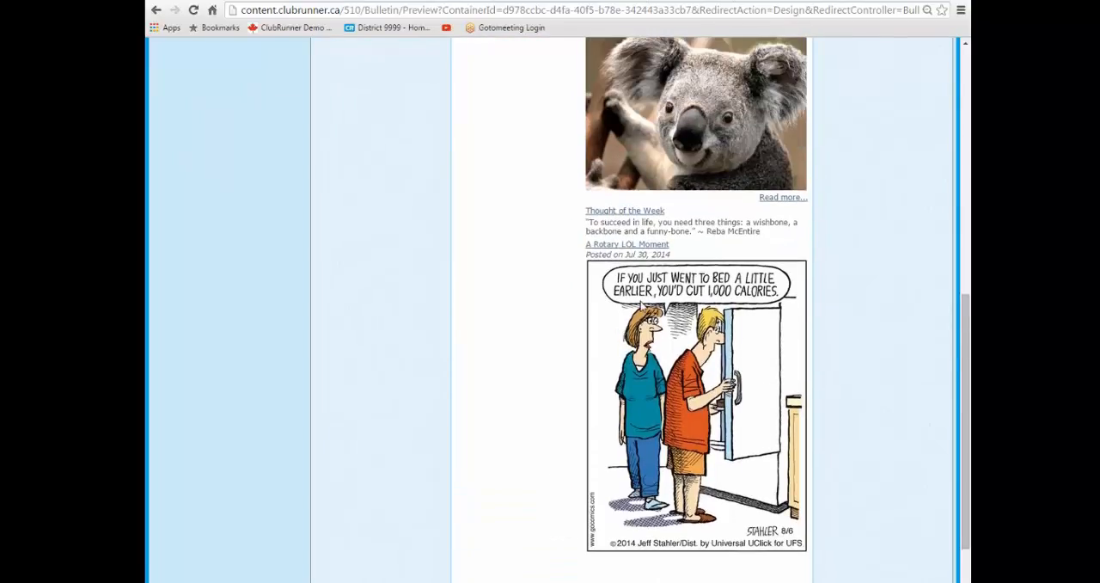
scroll(601, 275, "up", 2)
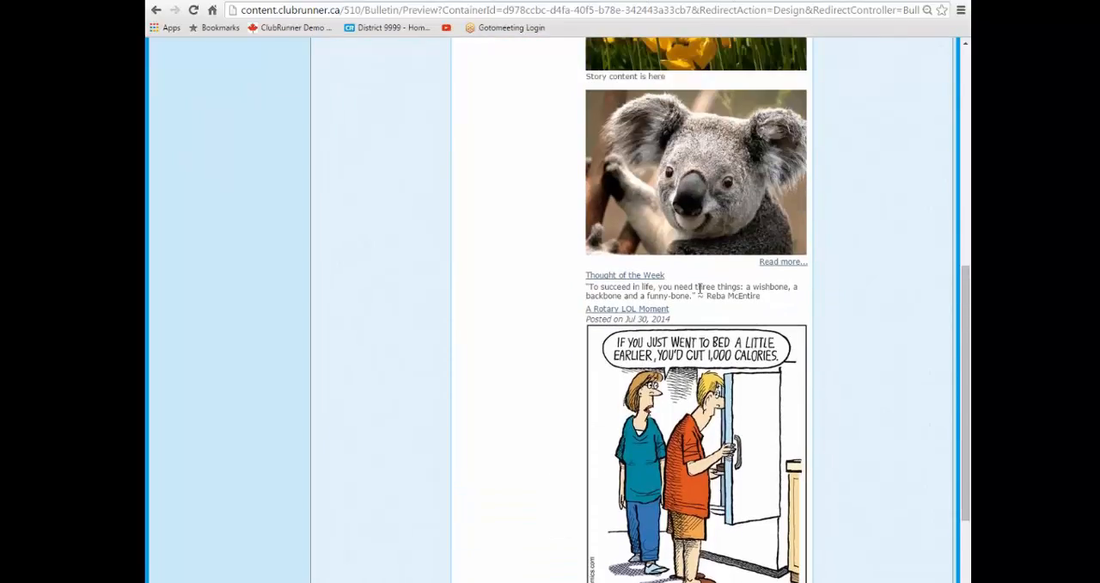
scroll(725, 429, "down", 5)
scroll(721, 427, "up", 10)
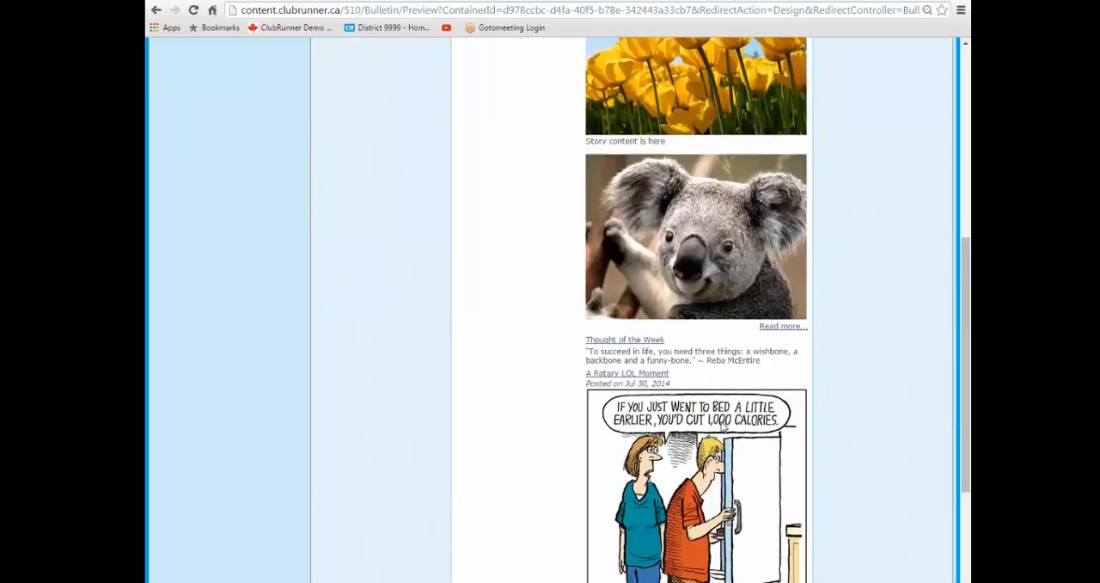
scroll(718, 425, "up", 1)
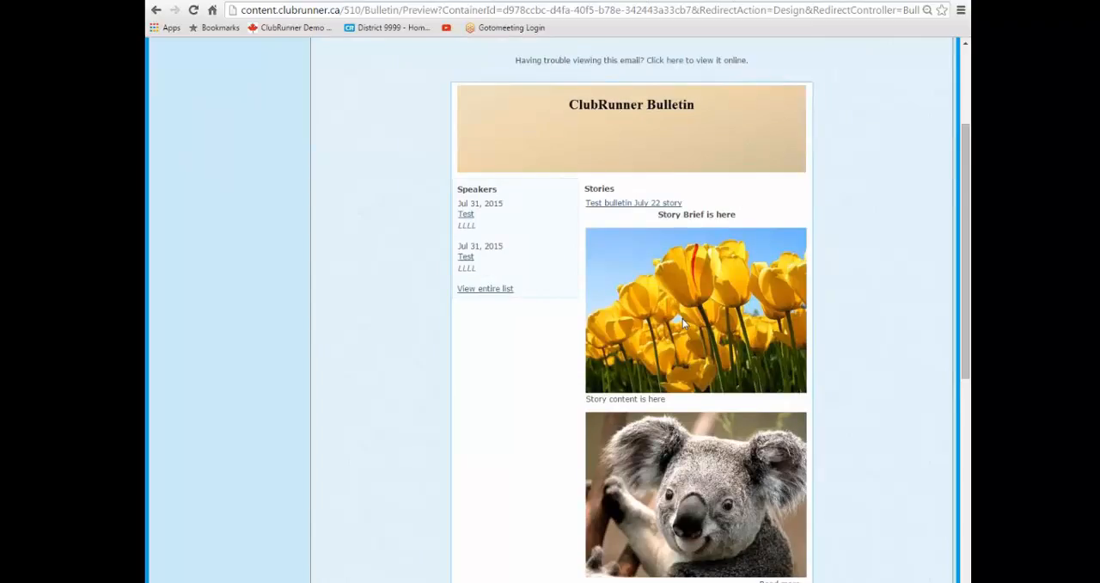
left_click_drag(656, 222, 736, 215)
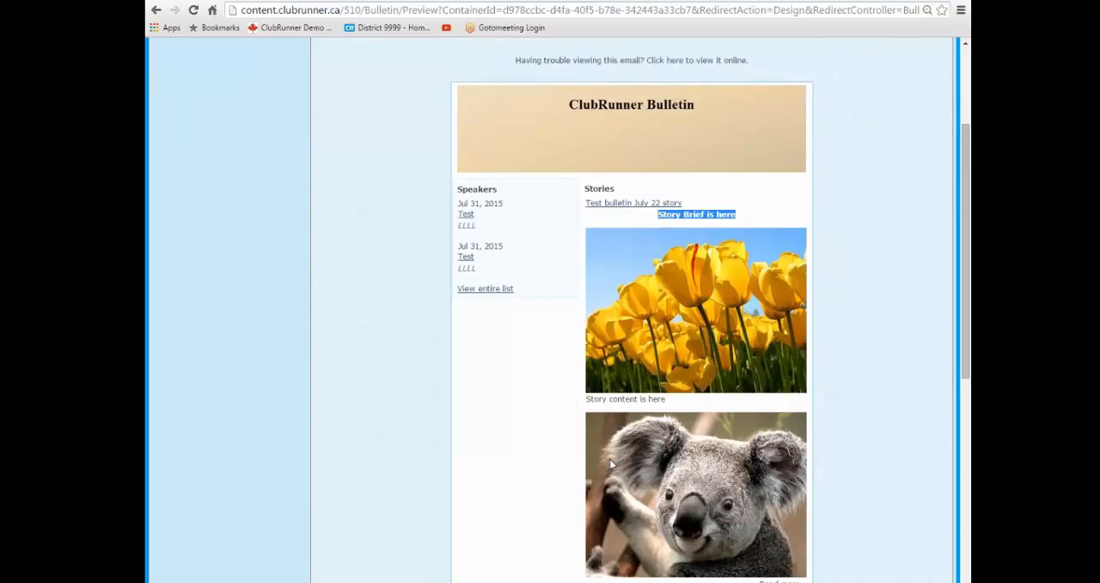
scroll(610, 462, "down", 1)
left_click_drag(587, 335, 680, 336)
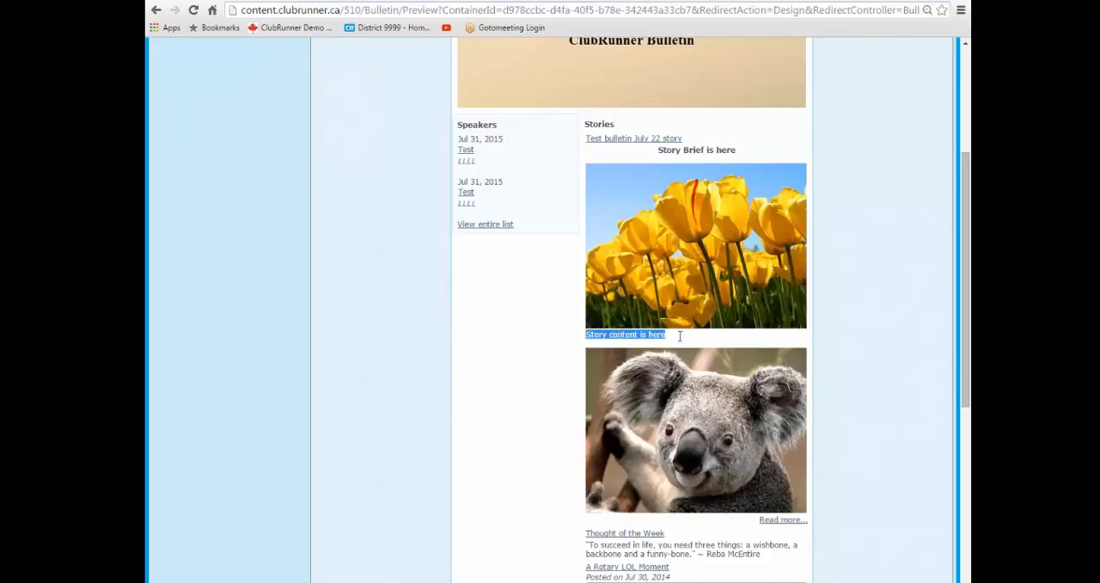
scroll(772, 392, "up", 3)
scroll(772, 392, "down", 3)
scroll(799, 408, "up", 2)
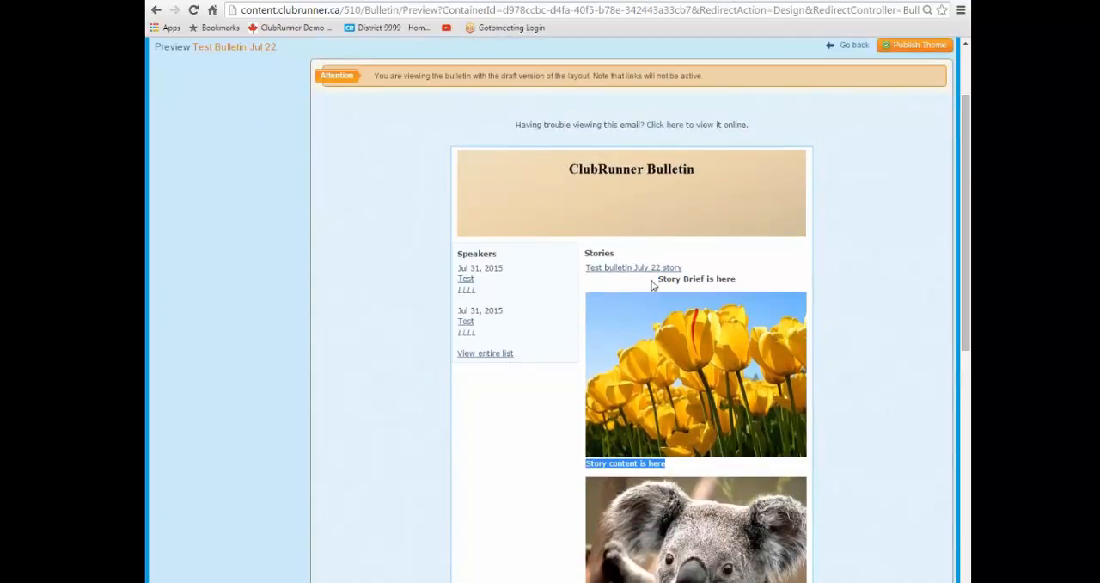
left_click_drag(652, 283, 739, 280)
scroll(792, 446, "down", 2)
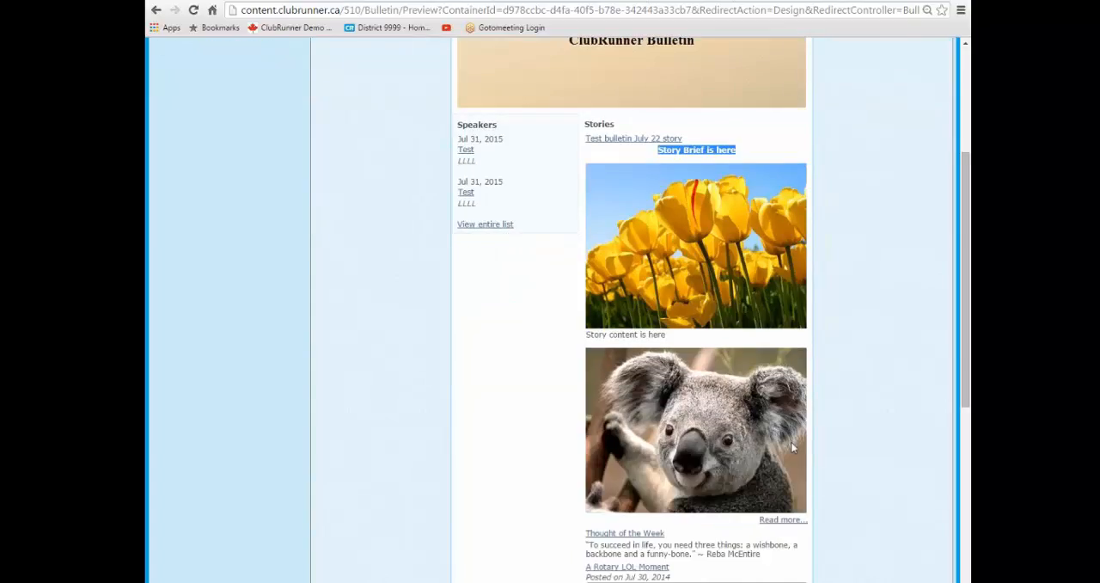
left_click(845, 518)
scroll(846, 512, "up", 4)
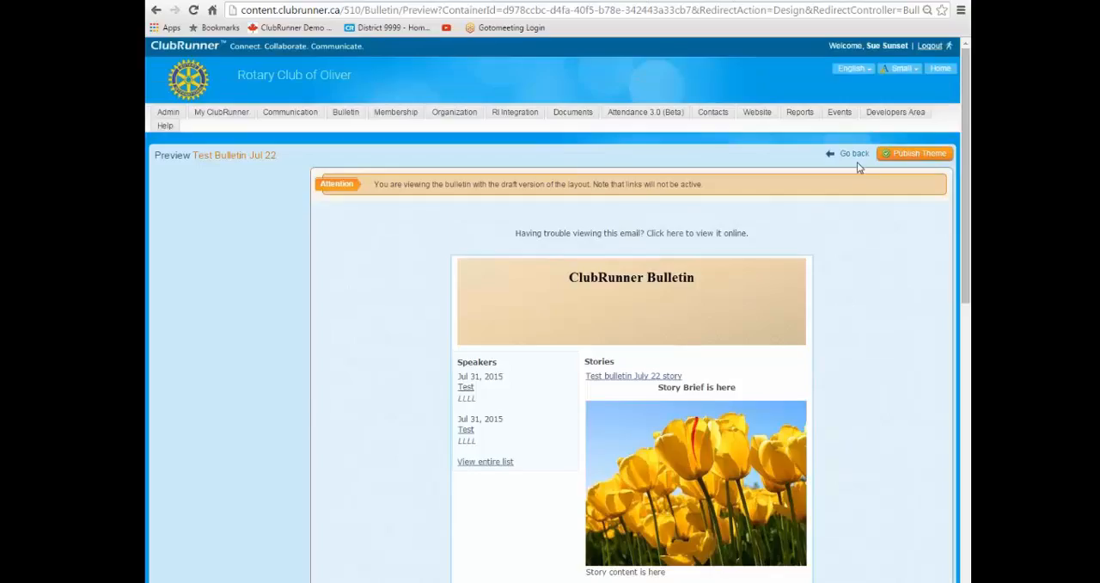
Turn off Show Content in the Stories widget's properties for Test Bulletin Jul 22 and save the widget changes.
left_click(855, 154)
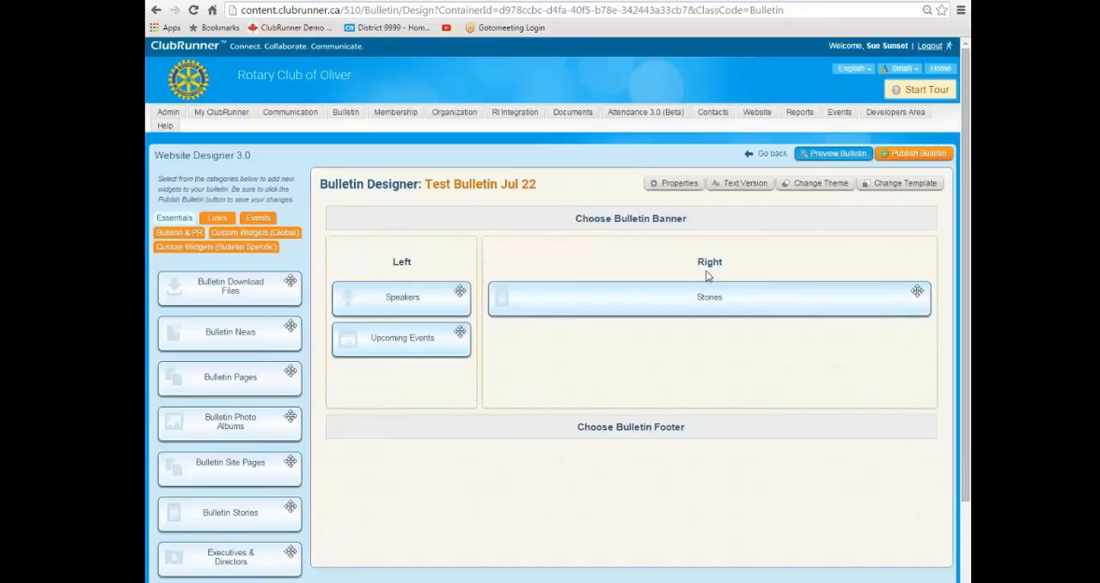
mouse_move(716, 304)
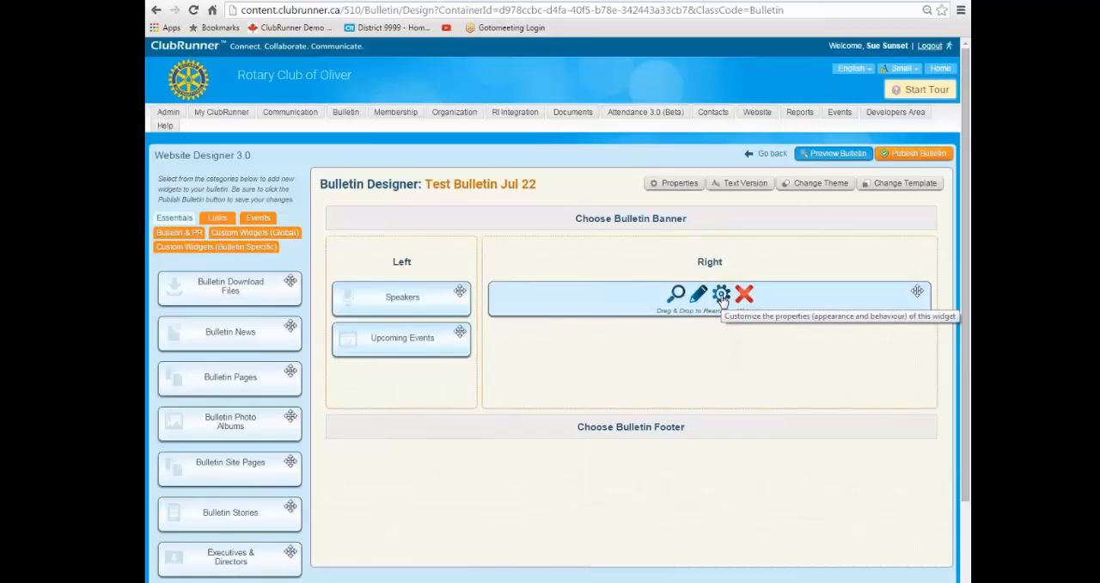
left_click(722, 297)
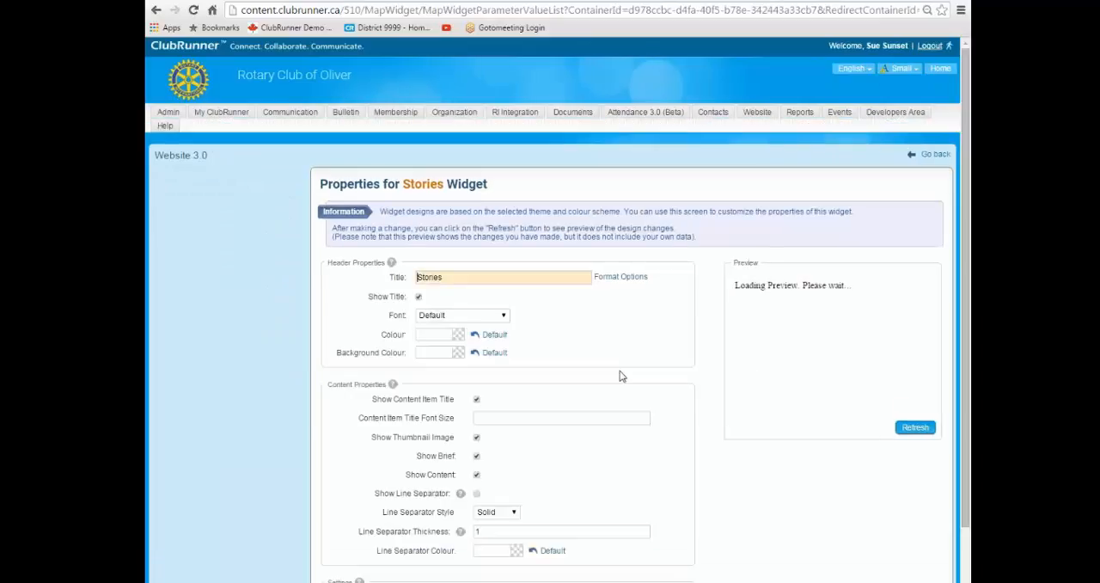
scroll(638, 378, "down", 1)
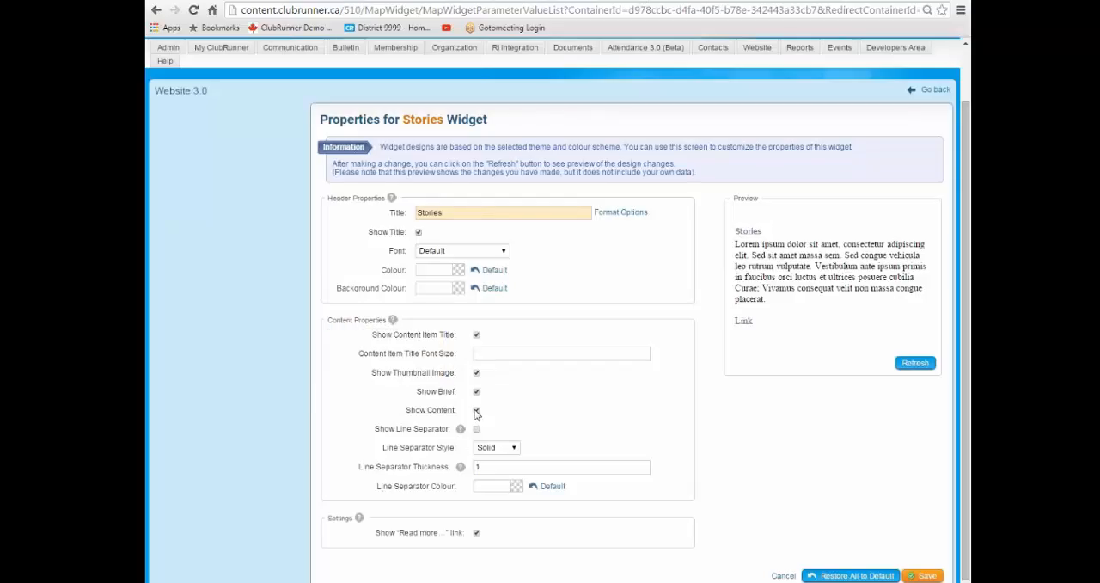
left_click(437, 411)
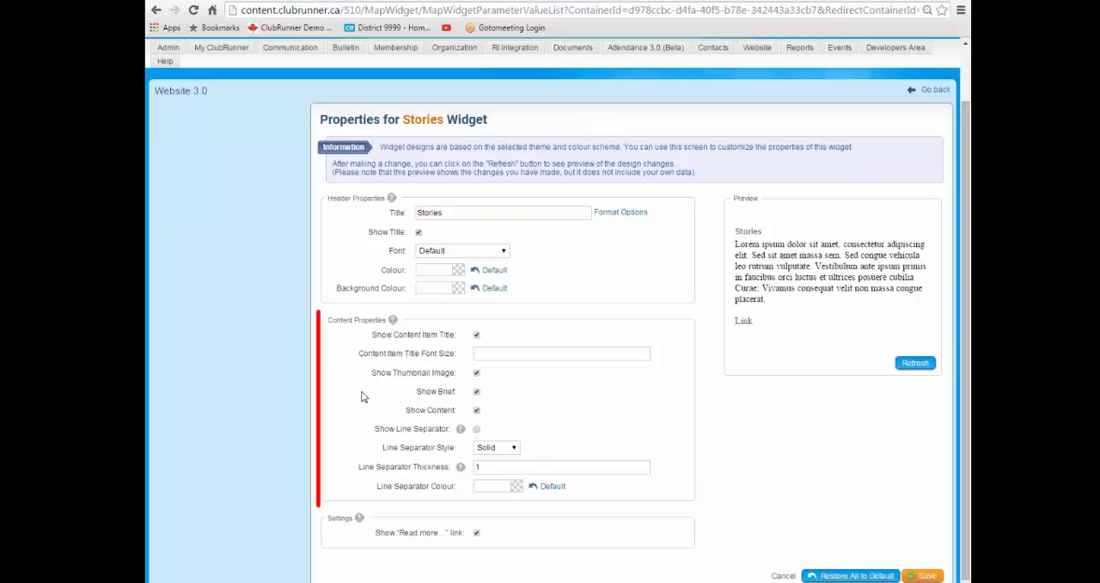
mouse_move(417, 391)
left_mouse_down()
mouse_move(458, 394)
mouse_move(455, 412)
left_mouse_up()
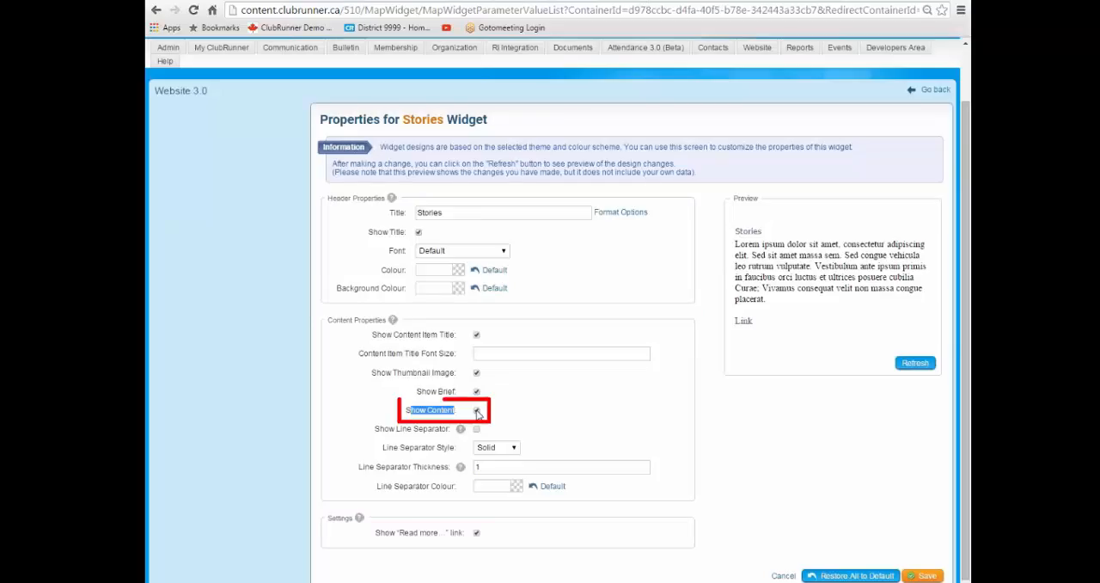
left_click(478, 411)
left_click(491, 410)
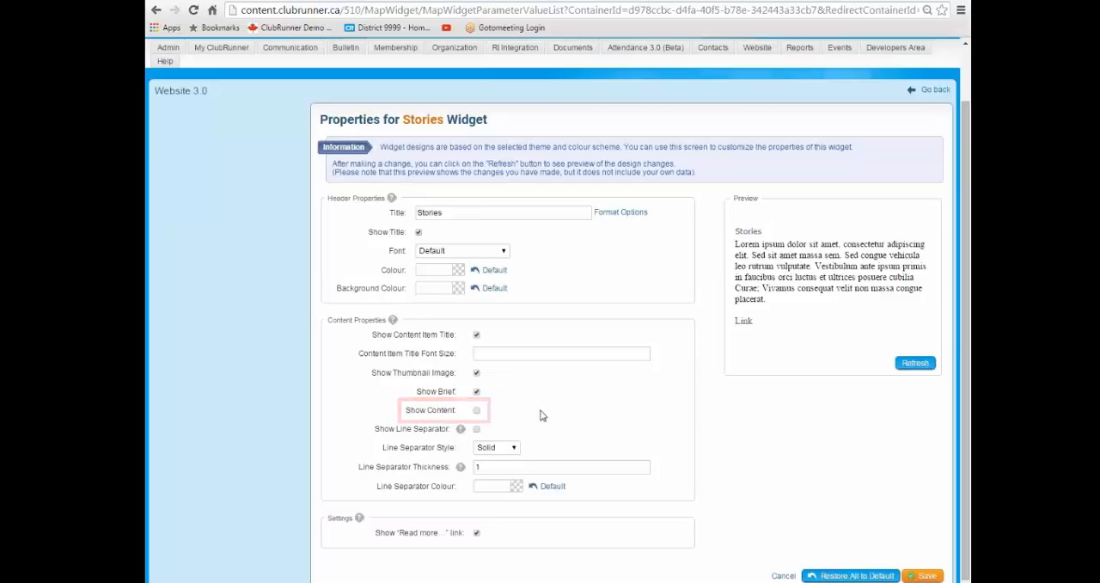
left_click(926, 575)
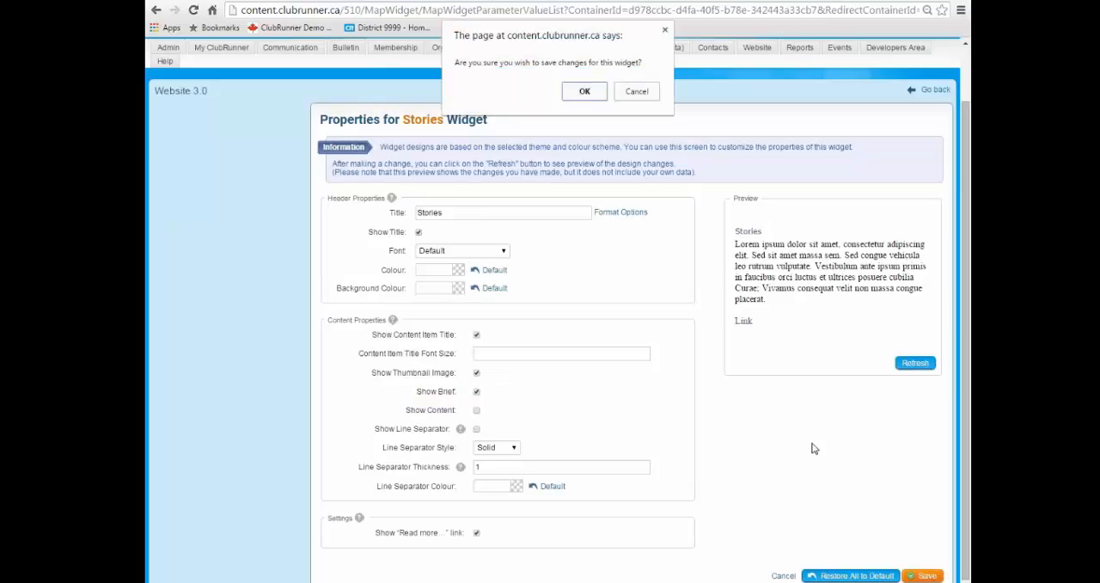
left_click(584, 91)
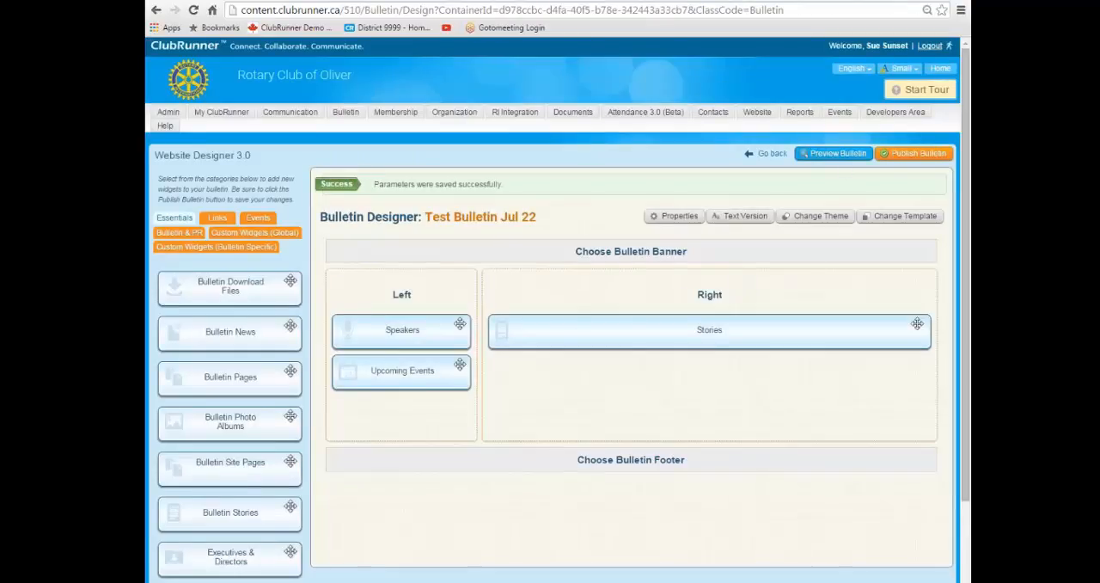
Preview the bulletin to check the first story's brief and Read more link, and return to the Bulletin Designer.
left_click(842, 157)
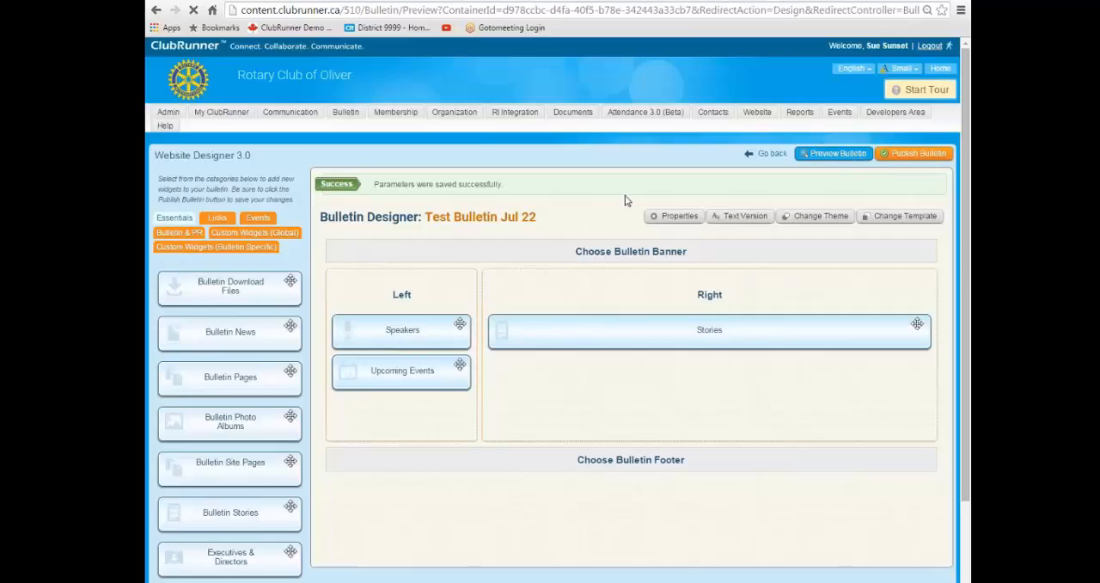
scroll(754, 313, "down", 3)
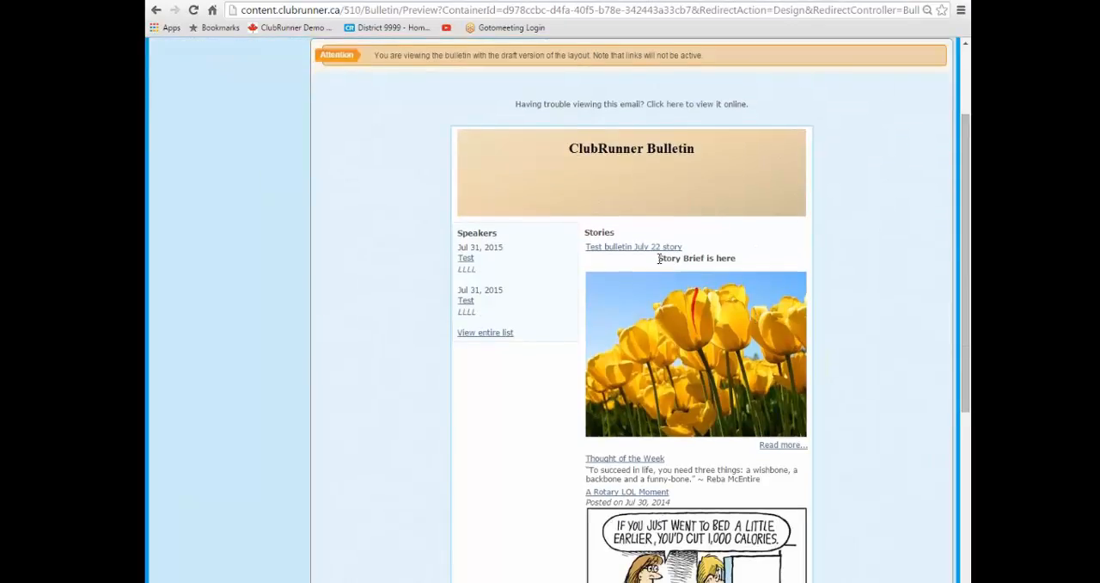
left_click_drag(659, 258, 737, 259)
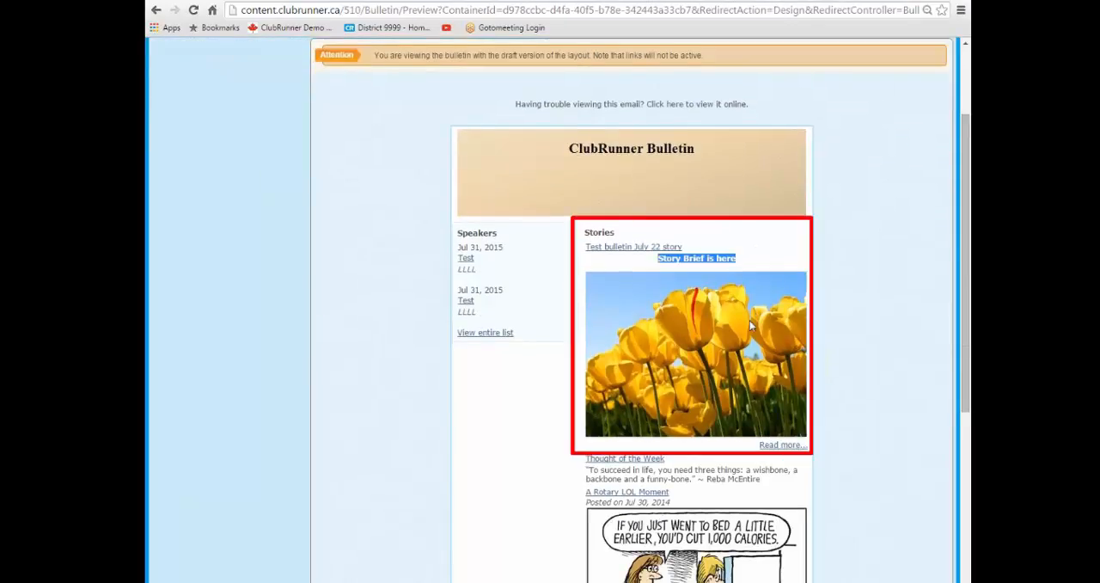
left_click(920, 380)
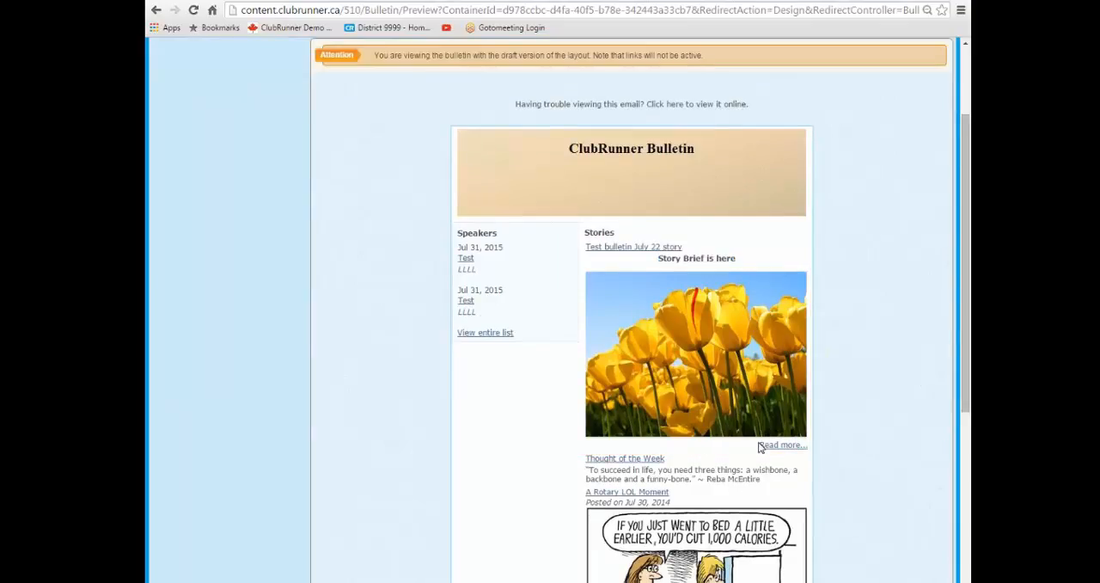
scroll(851, 401, "up", 3)
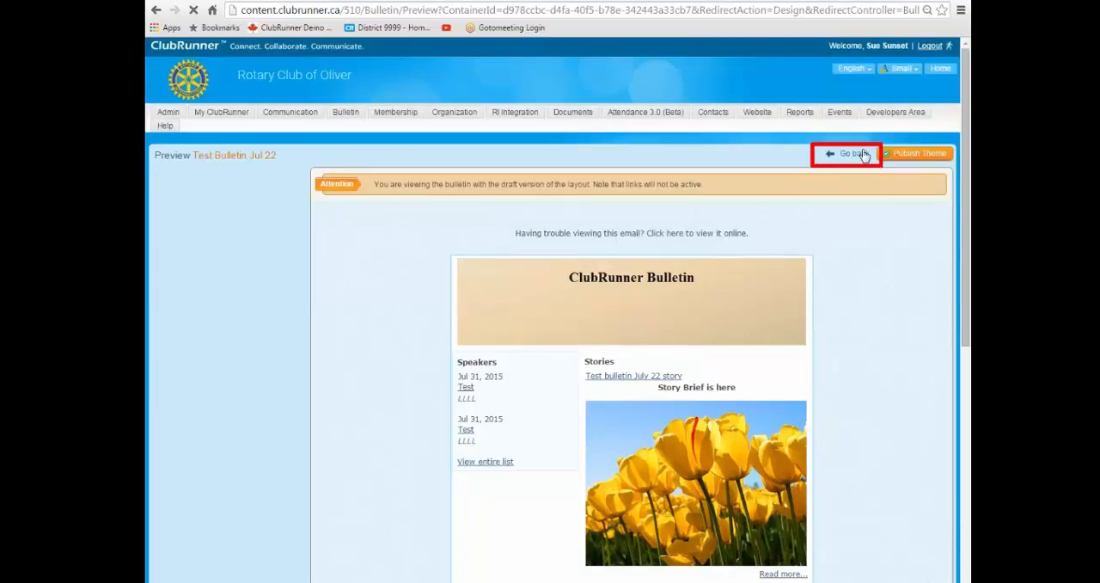
left_click(853, 155)
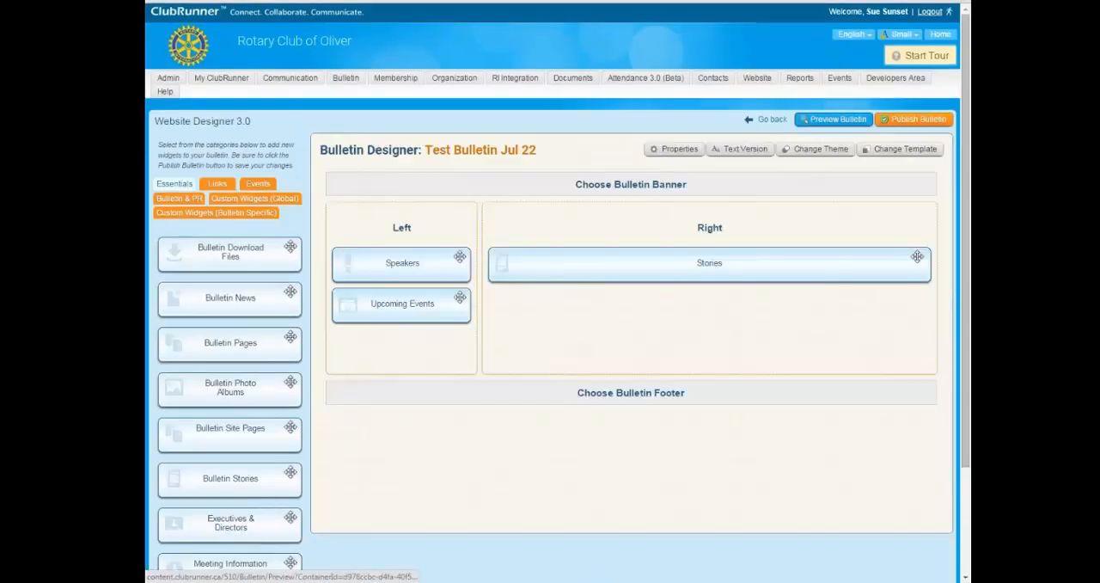
Preview the draft bulletin again, review its full layout from banner to footer, and go back to the designer.
left_click(820, 120)
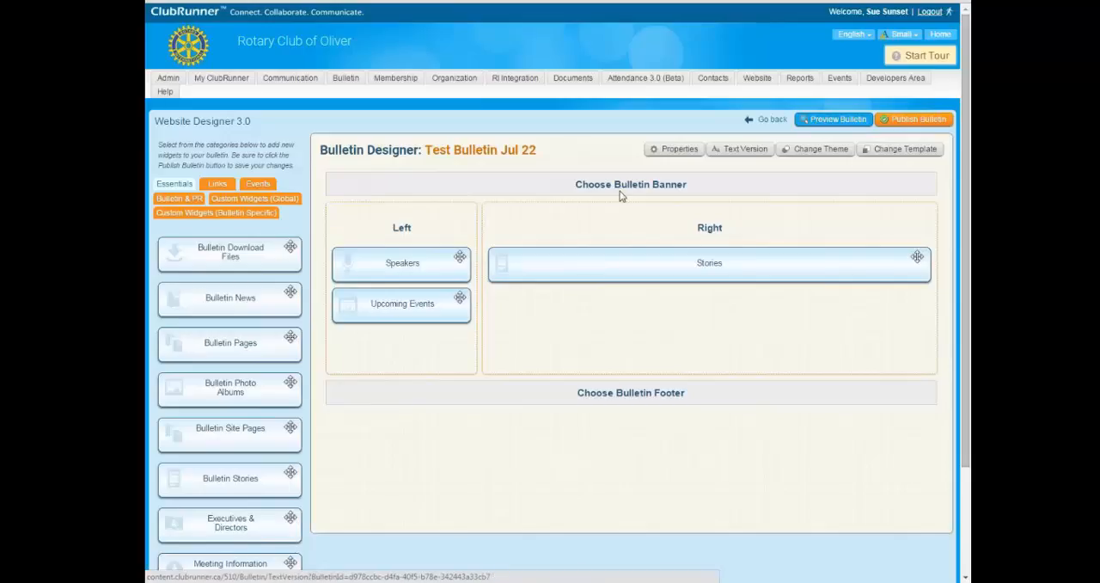
scroll(641, 319, "down", 3)
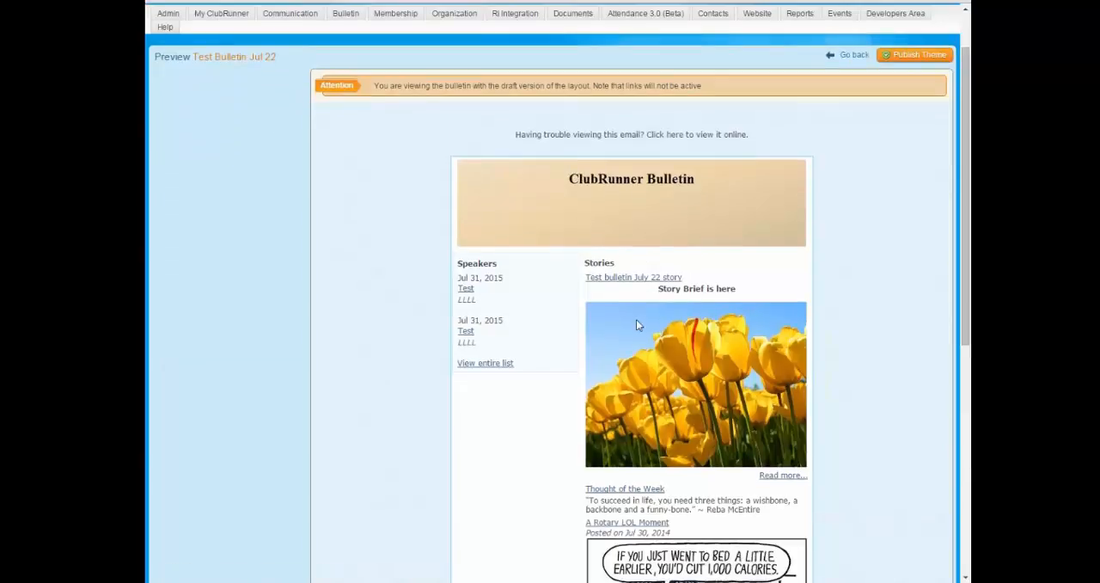
scroll(576, 264, "down", 9)
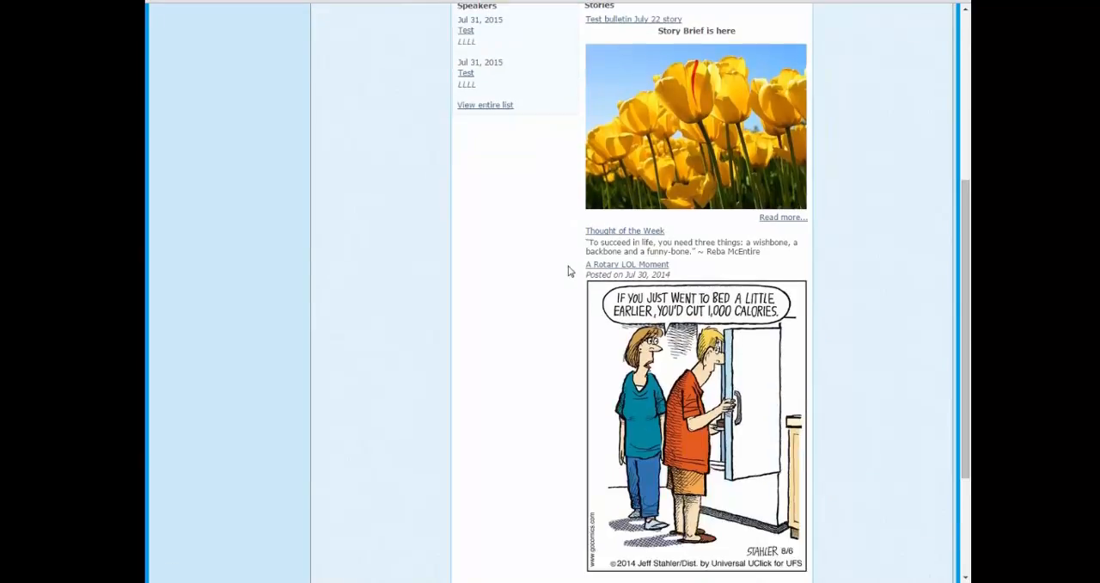
scroll(838, 494, "up", 6)
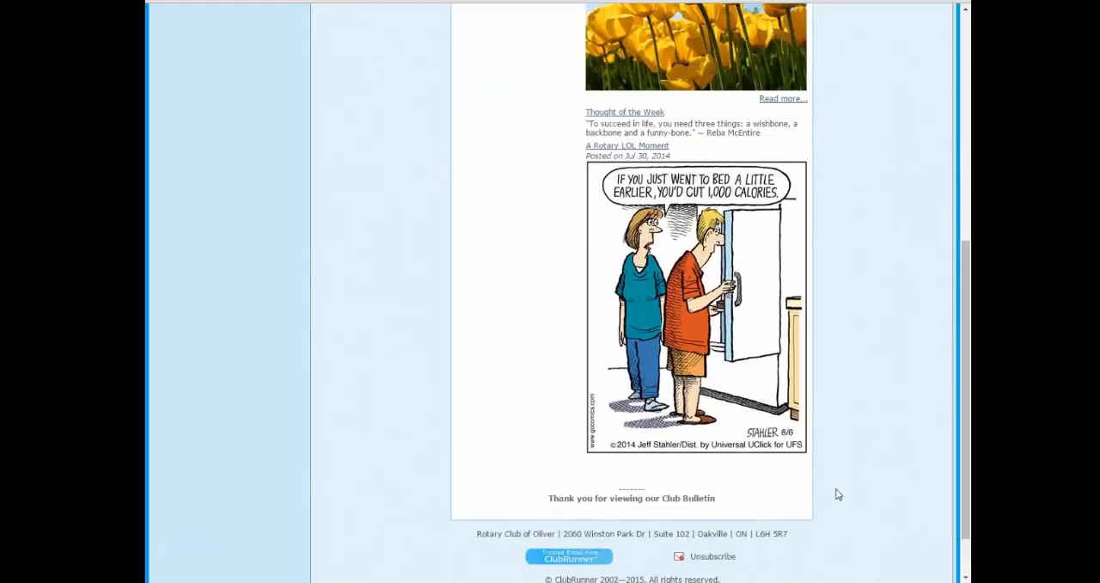
scroll(825, 490, "up", 5)
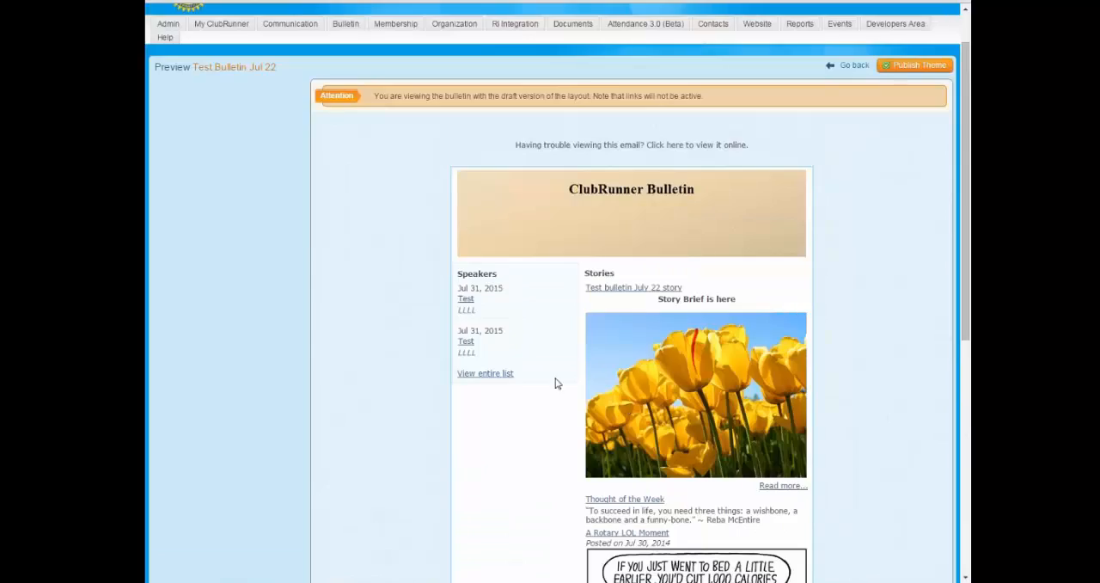
scroll(593, 340, "down", 2)
scroll(581, 344, "down", 9)
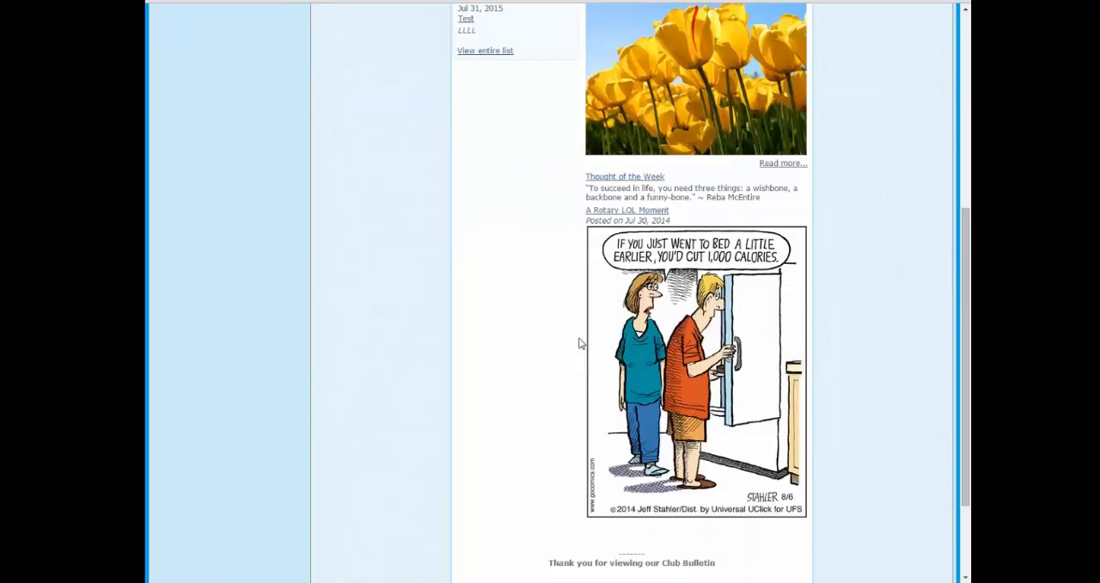
scroll(593, 352, "up", 10)
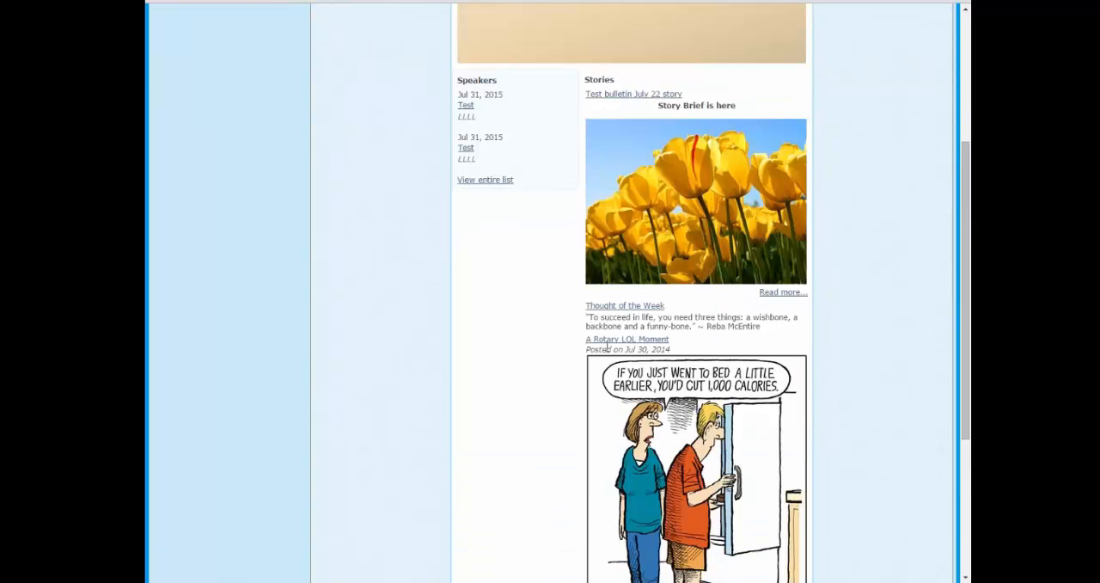
scroll(779, 351, "down", 9)
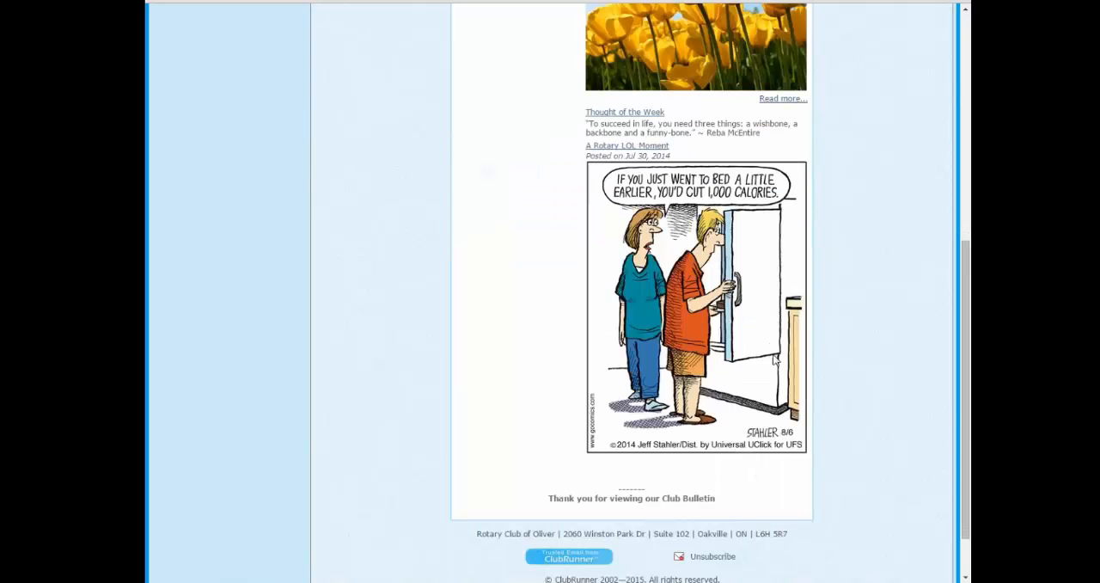
scroll(757, 368, "up", 9)
scroll(842, 150, "up", 1)
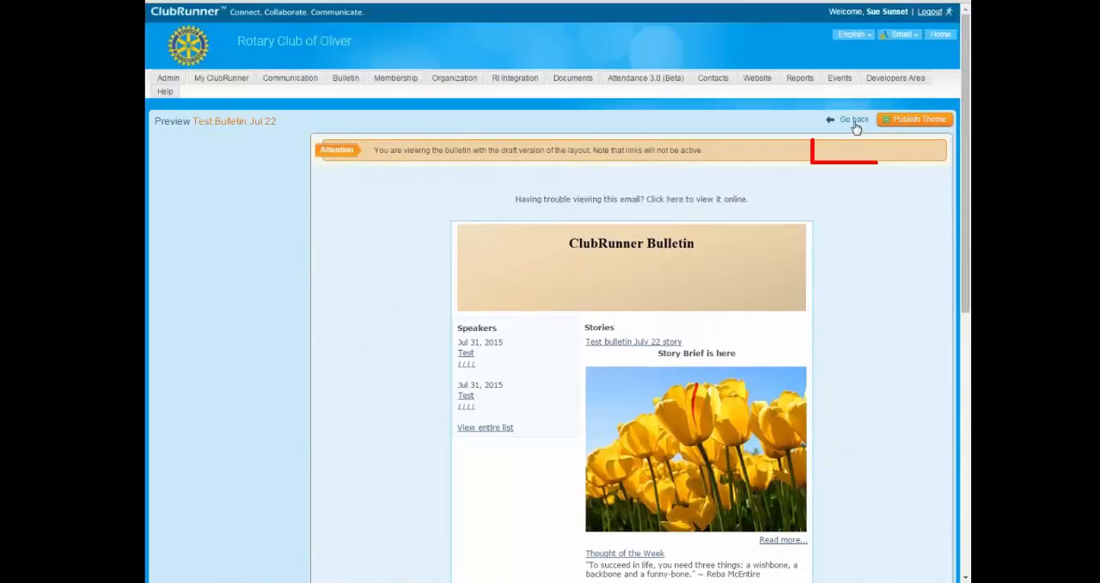
left_click(854, 121)
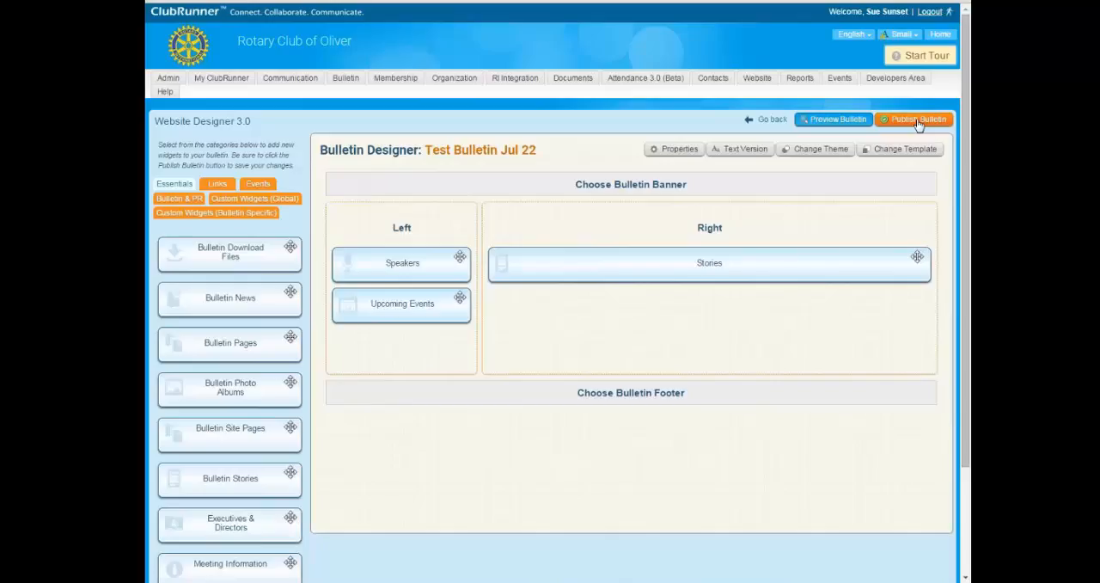
Publish Test Bulletin Jul 22 and check its publication date in the Bulletin Designer.
left_click(918, 125)
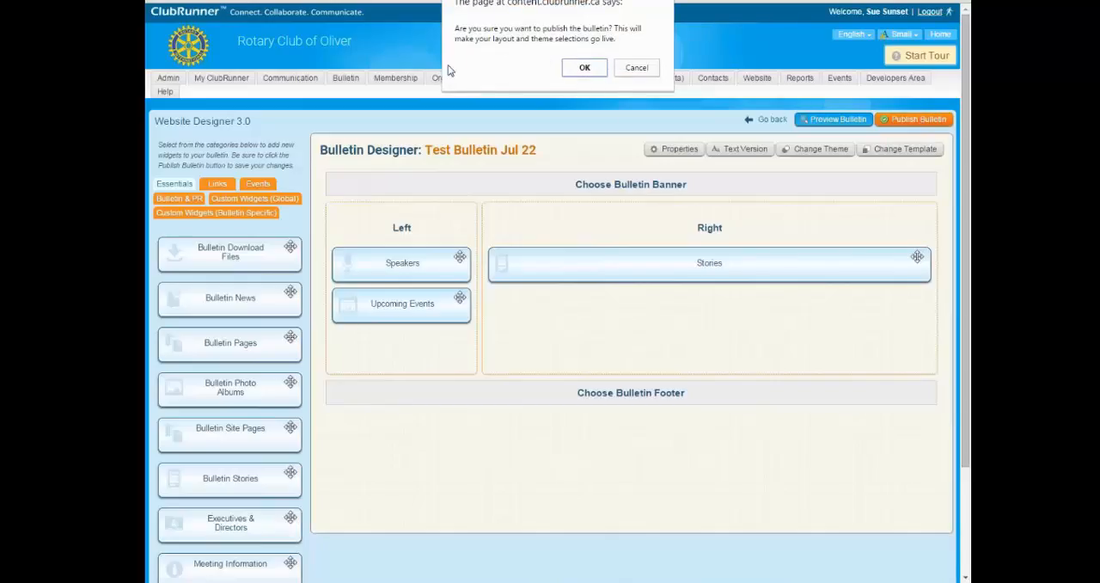
left_click(583, 68)
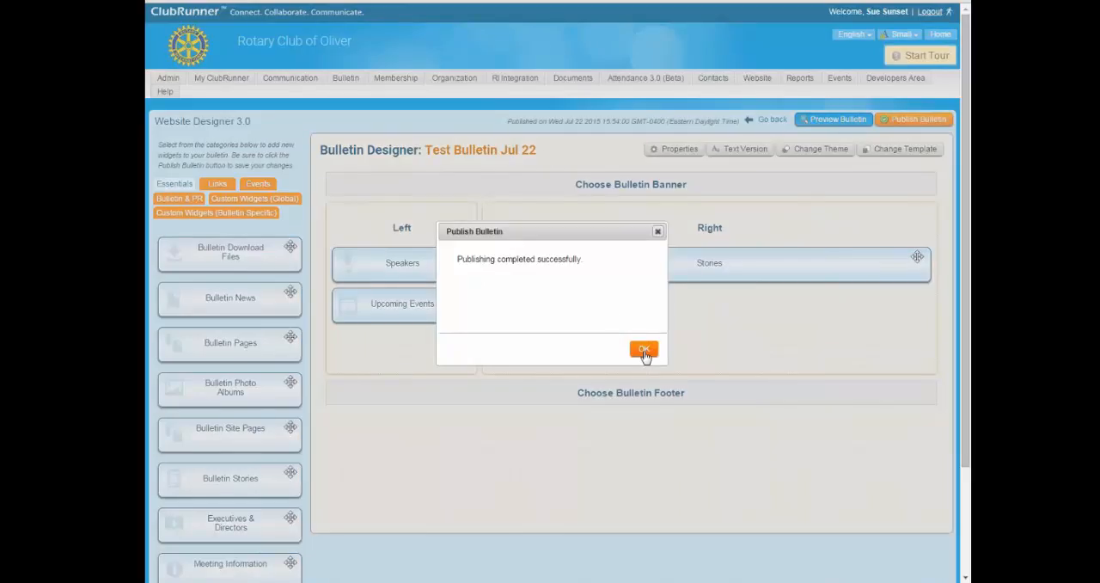
left_click(643, 350)
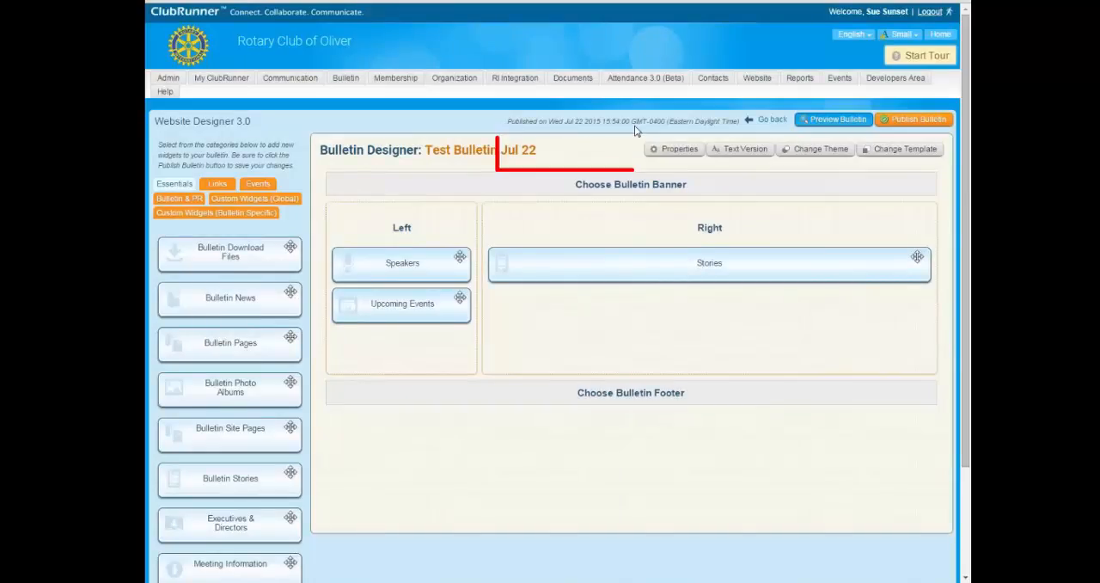
left_click_drag(741, 123, 509, 123)
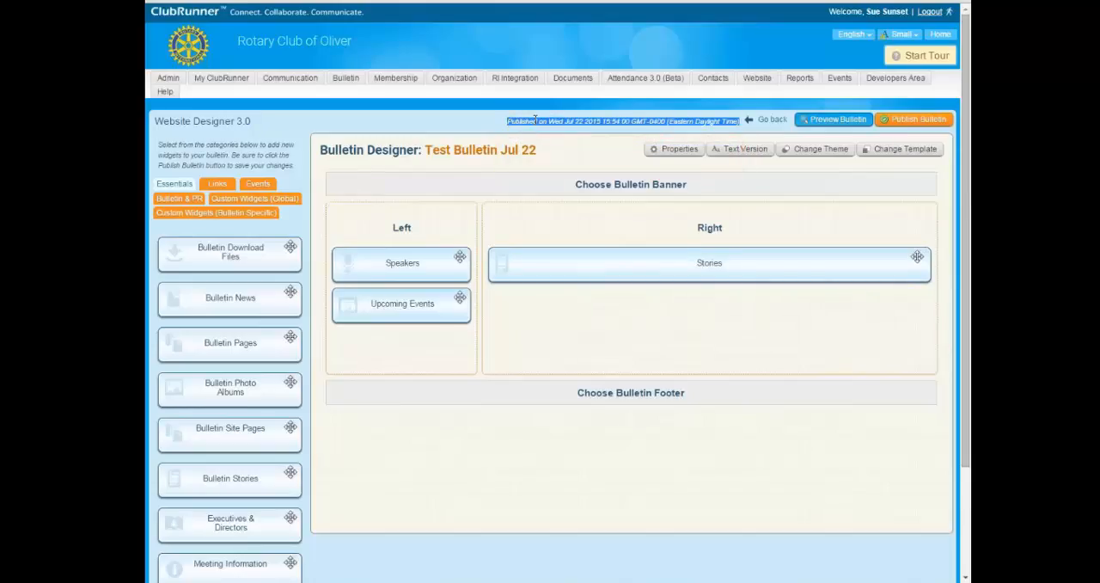
left_click(523, 136)
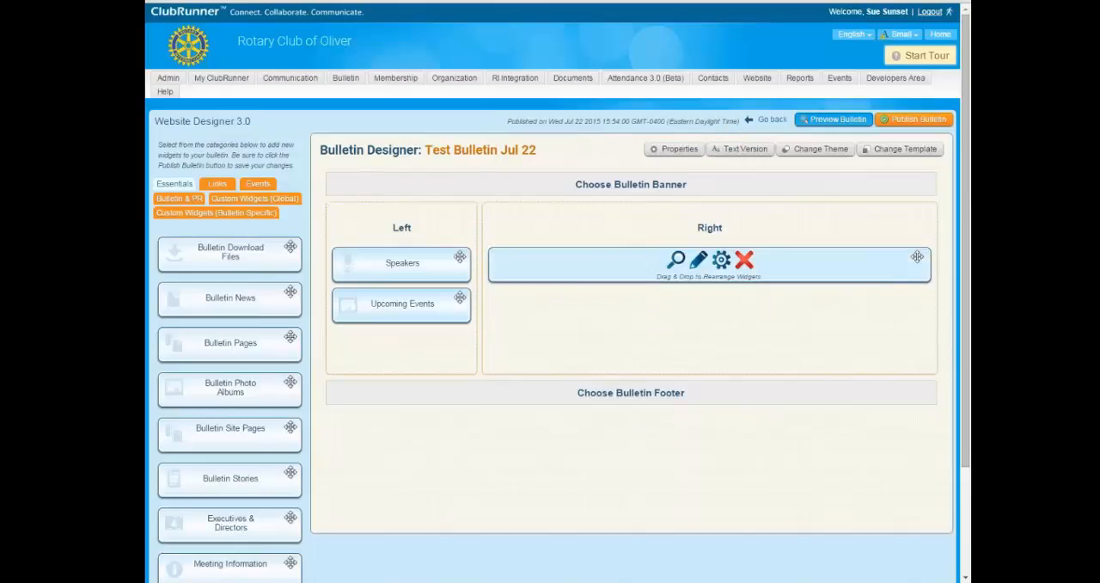
scroll(575, 380, "down", 3)
scroll(567, 383, "up", 3)
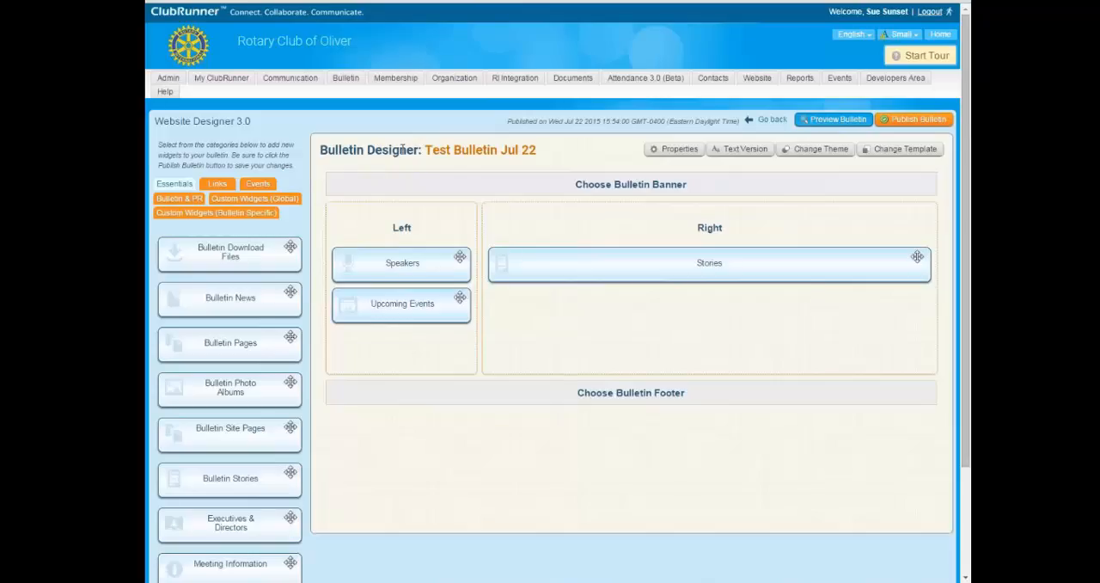
Return to the list of active bulletins and preview the live version of Test Bulletin Jul 22.
left_click(349, 83)
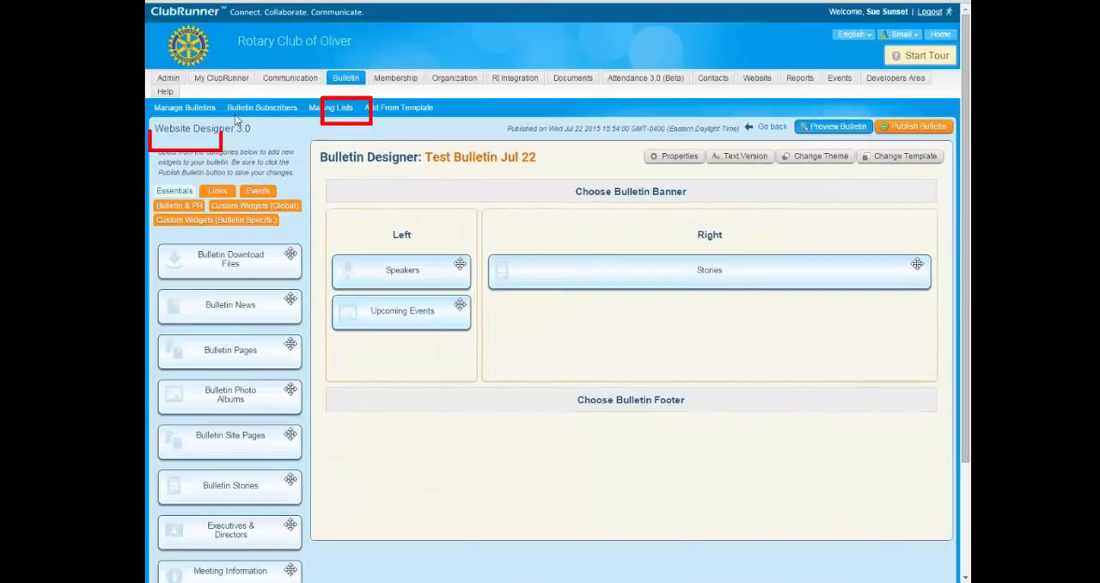
left_click(186, 109)
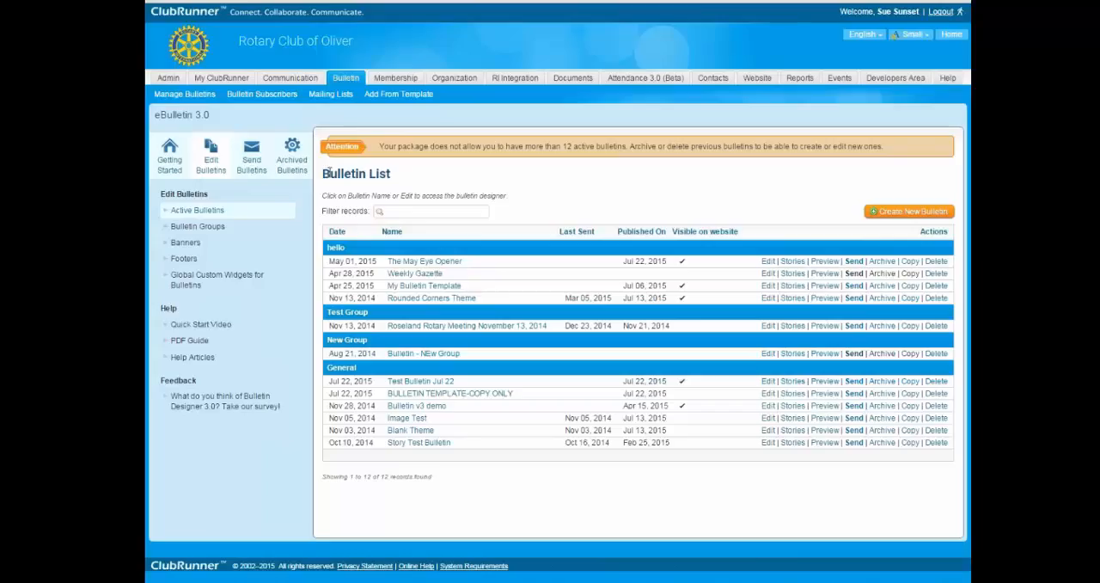
left_click_drag(325, 173, 380, 173)
left_click(390, 172)
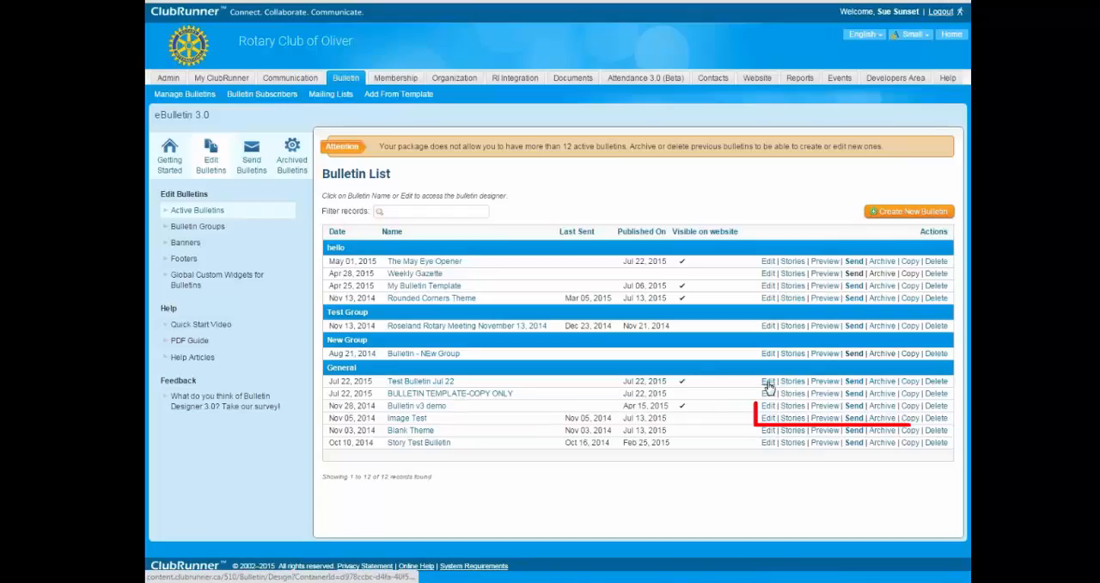
left_click(822, 384)
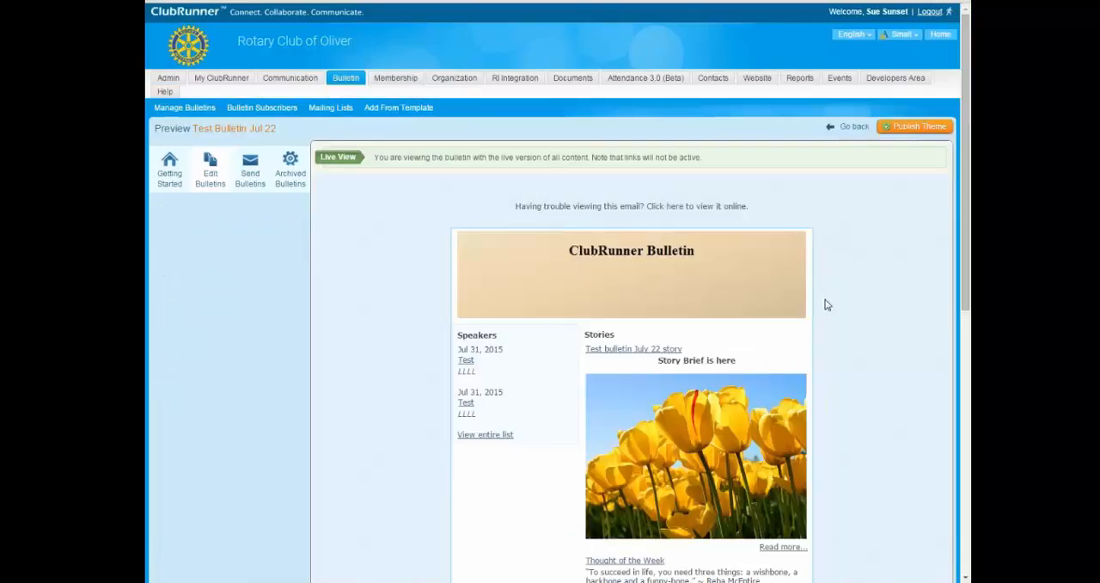
Review the live preview, return to the bulletin list and open the sending form for Test Bulletin Jul 22.
scroll(862, 363, "down", 6)
scroll(863, 366, "up", 4)
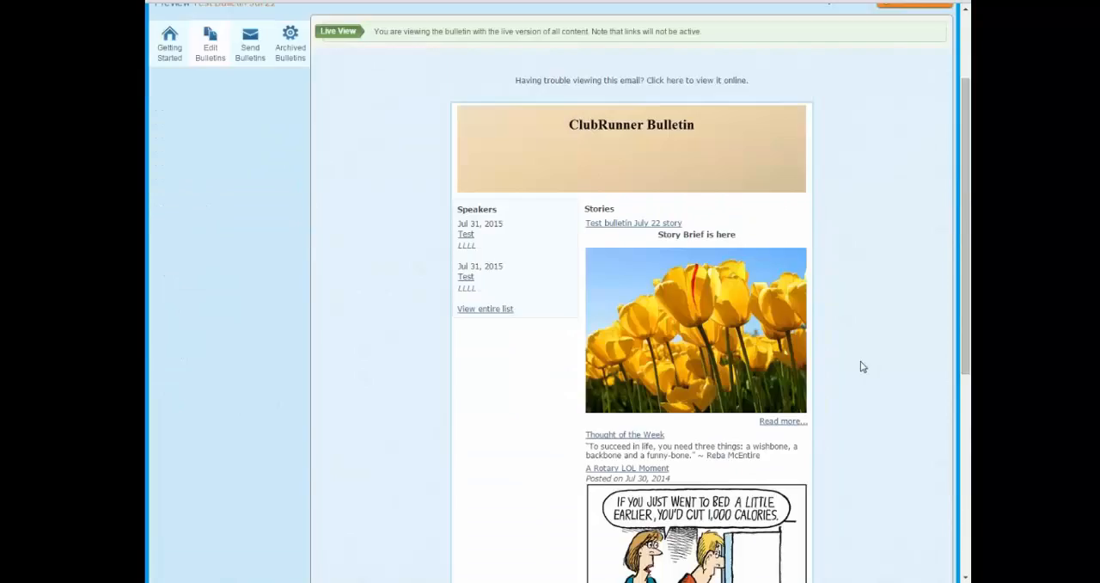
scroll(863, 367, "up", 2)
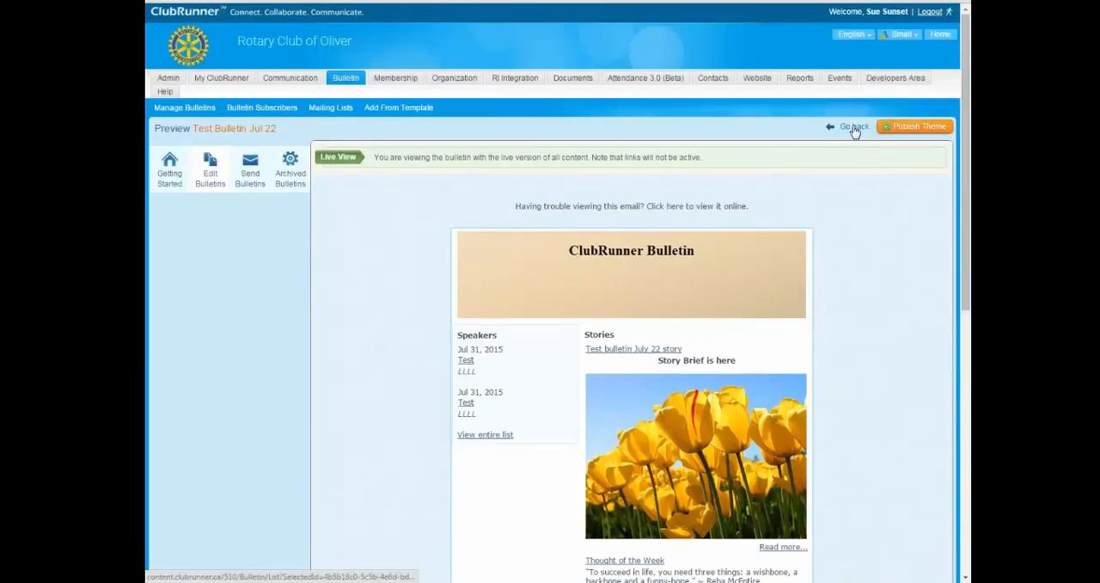
left_click(854, 129)
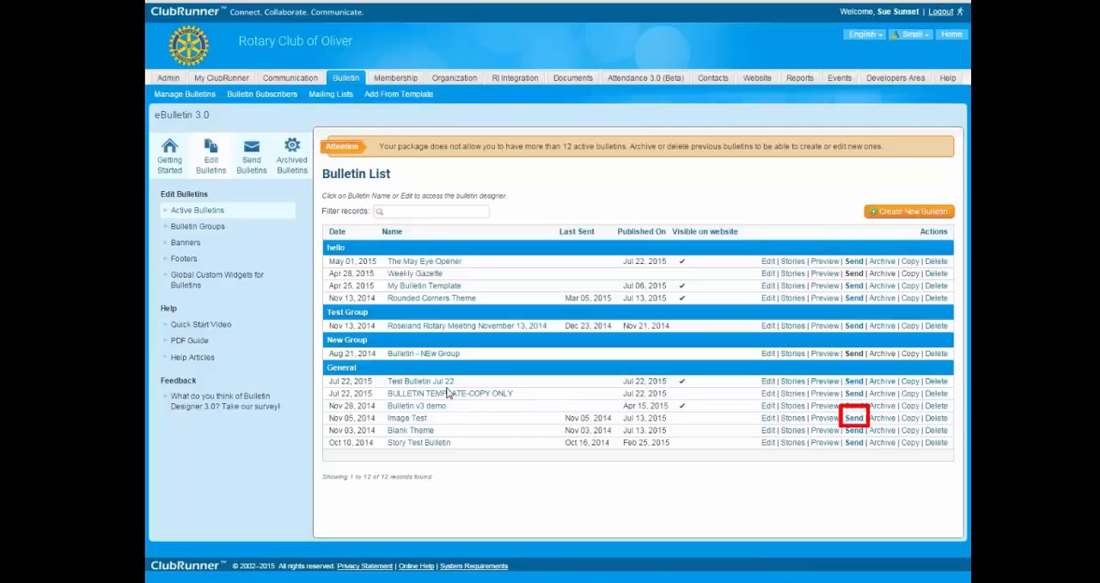
left_click(854, 383)
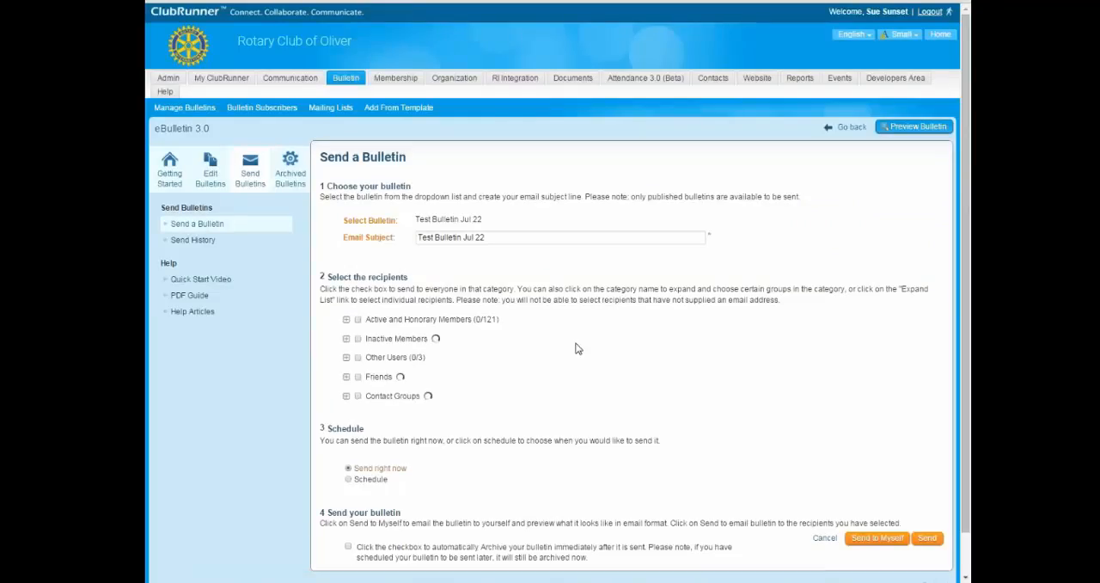
scroll(478, 349, "down", 1)
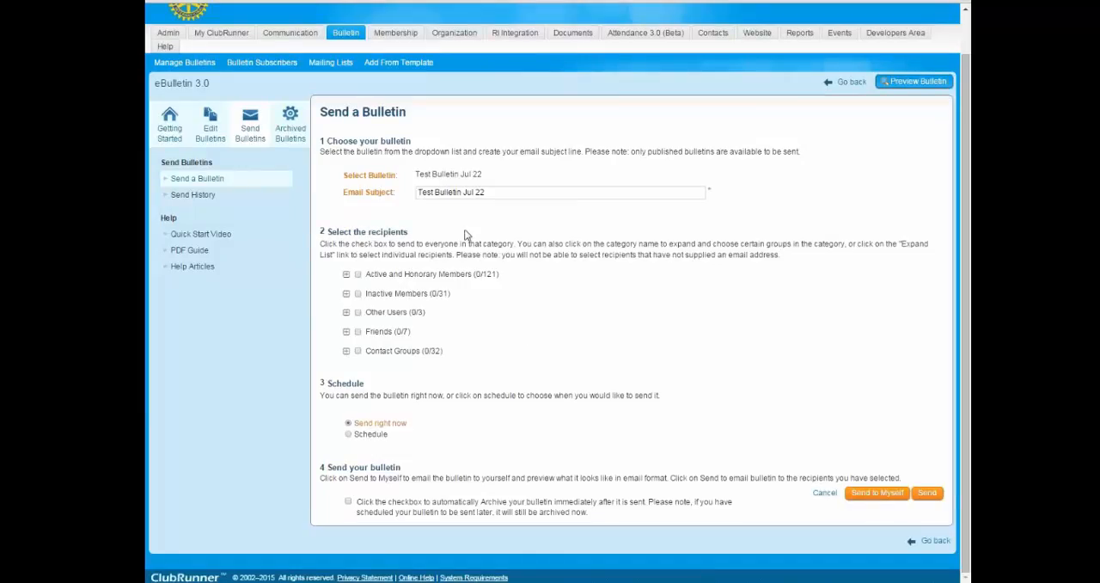
Replace the email subject of the bulletin being sent with "Bulletin: June 22nd test".
left_click_drag(509, 194, 404, 191)
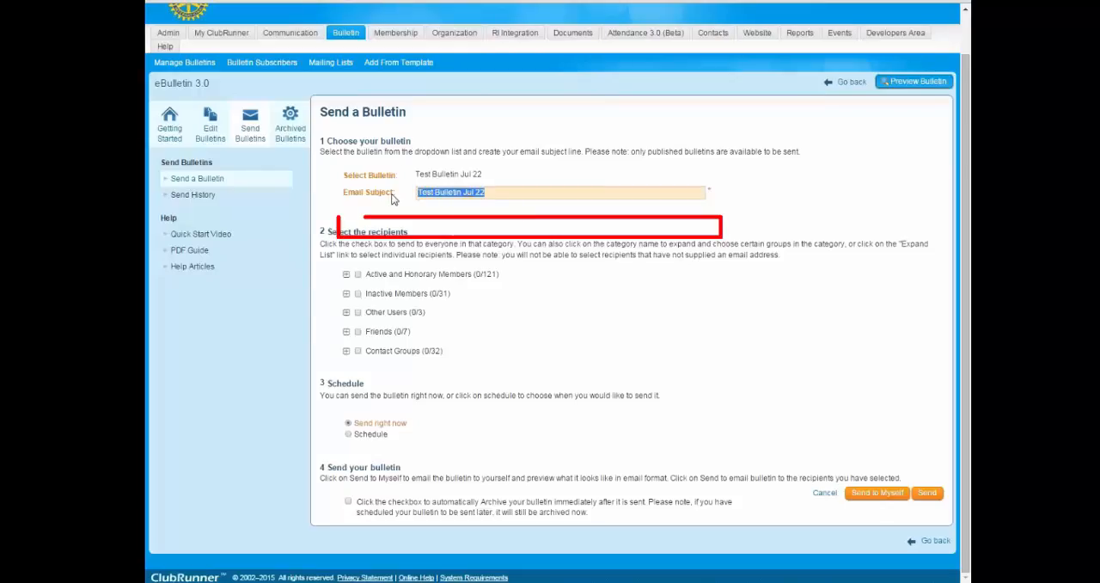
left_click_drag(415, 152, 496, 174)
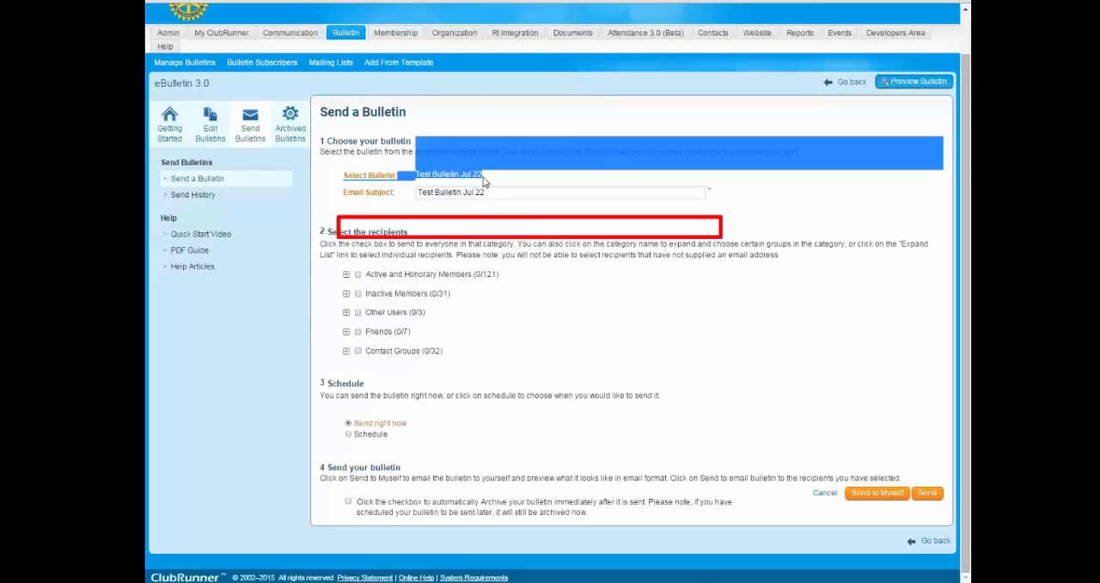
left_click(484, 181)
left_click(491, 193)
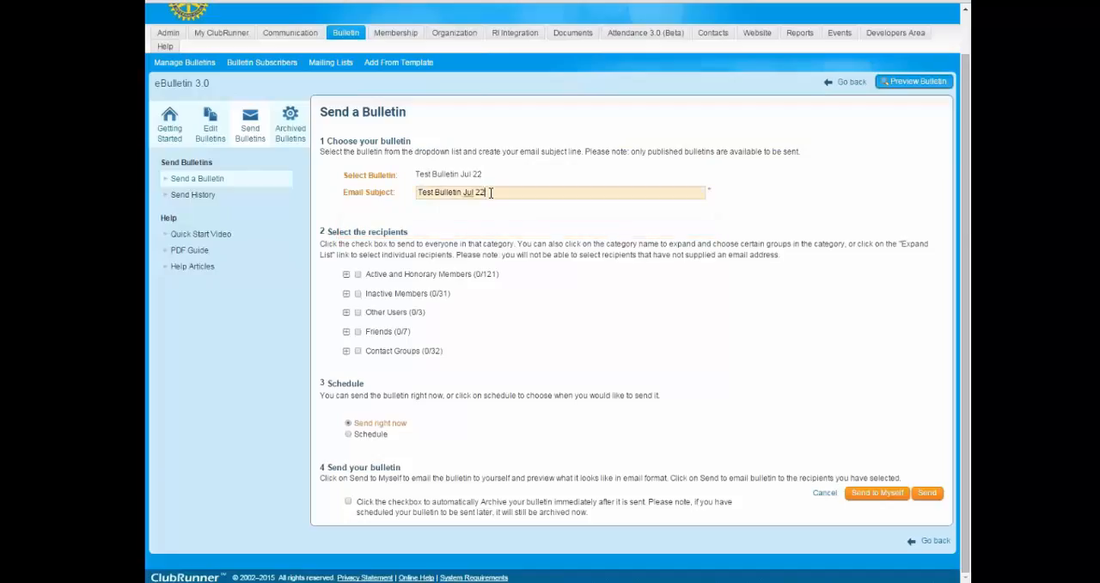
left_click_drag(490, 193, 402, 193)
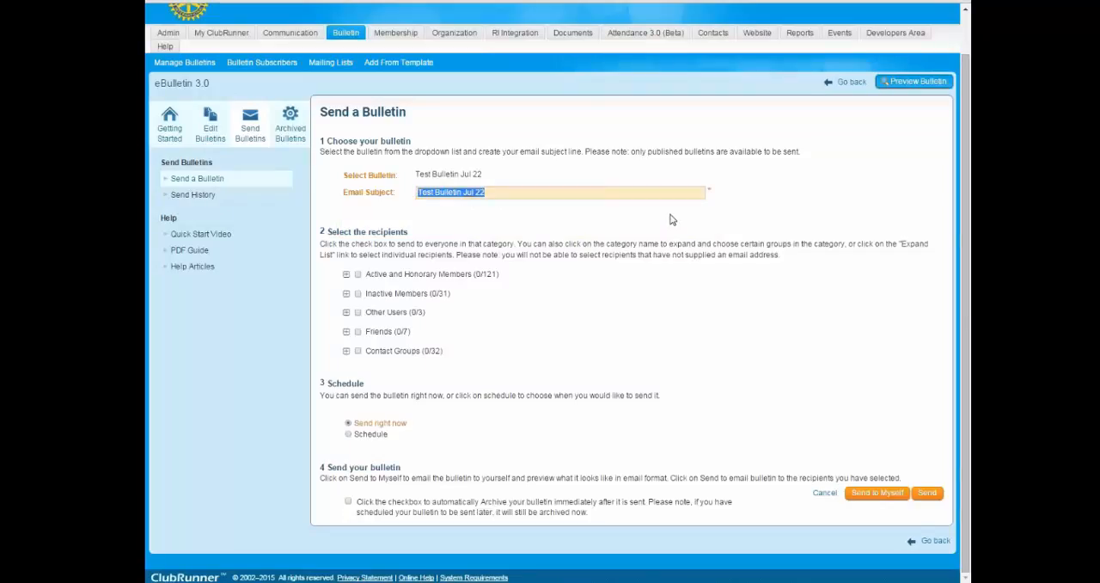
type("Bulle")
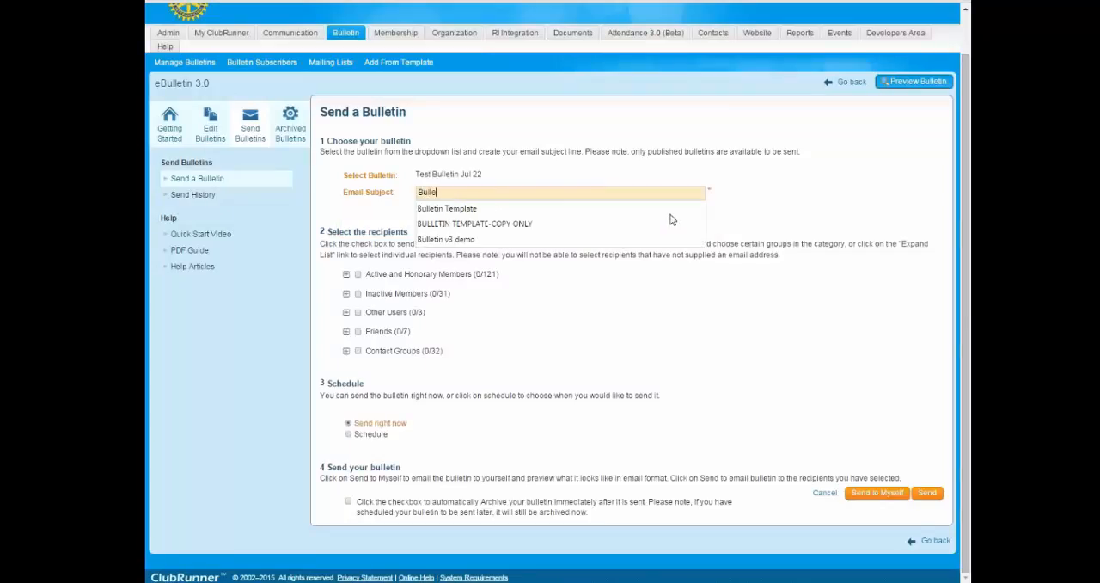
type("tin: June 22nd test")
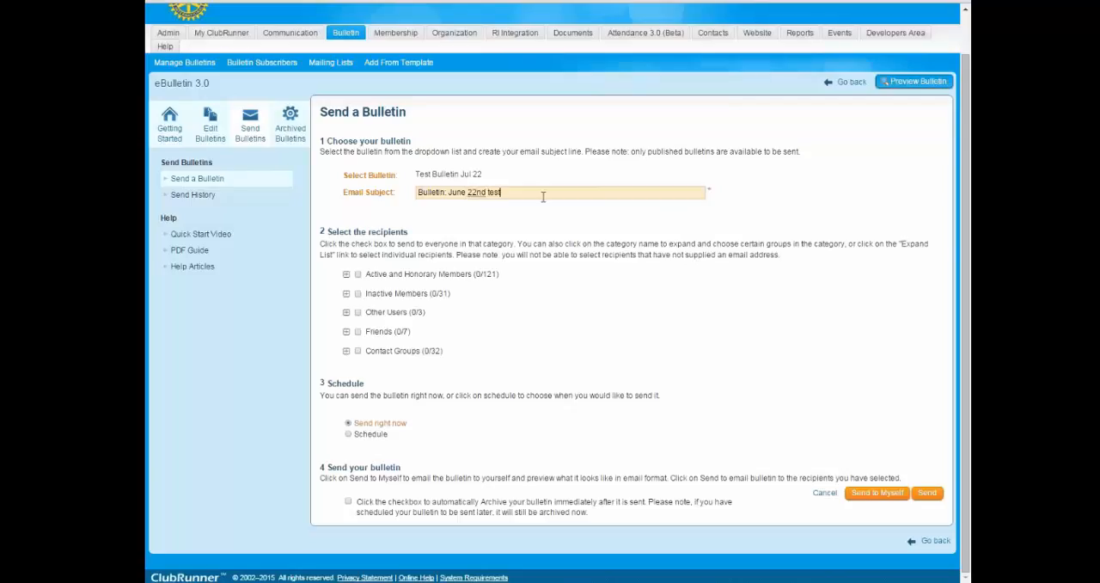
Change the email subject back to "Test Bulletin Jul 22".
left_click_drag(508, 192, 408, 191)
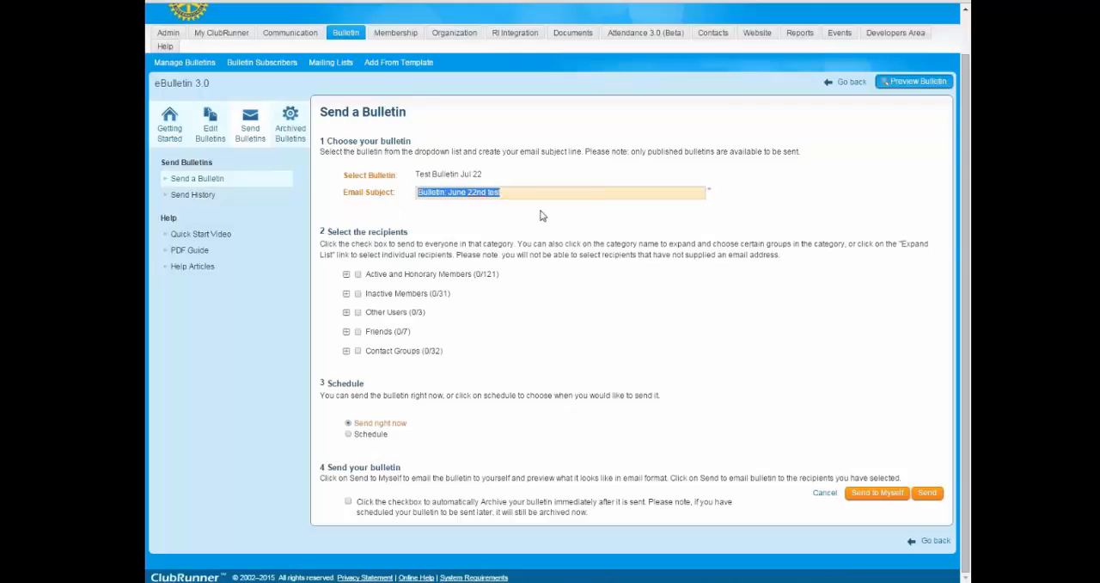
type("Test Bu")
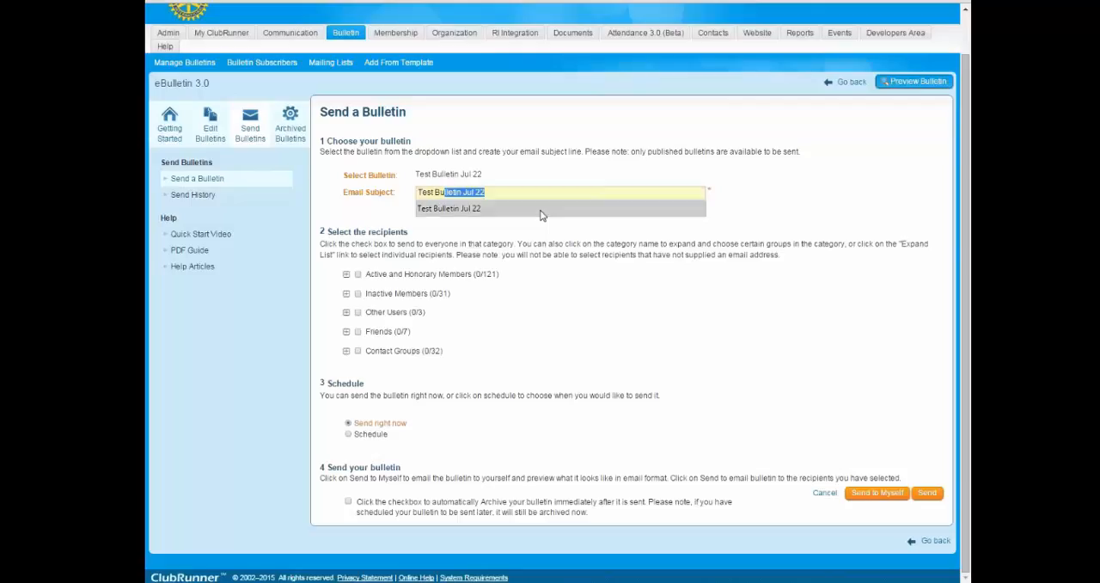
left_click(479, 208)
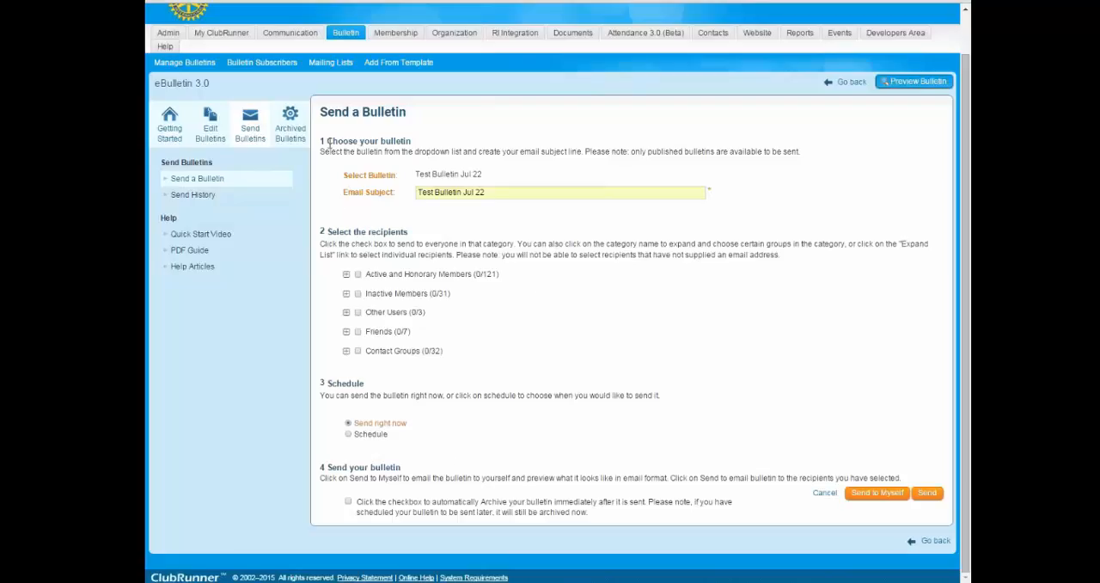
Select the entire Active and Honorary Members category as recipients of the bulletin.
left_click_drag(328, 143, 448, 151)
left_click(753, 384)
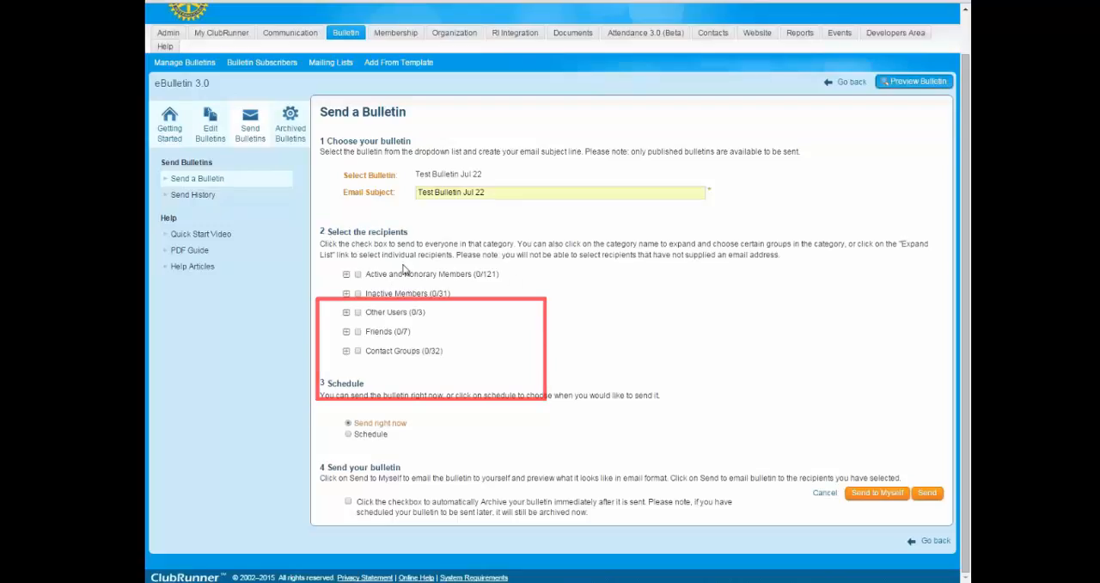
left_click(453, 193)
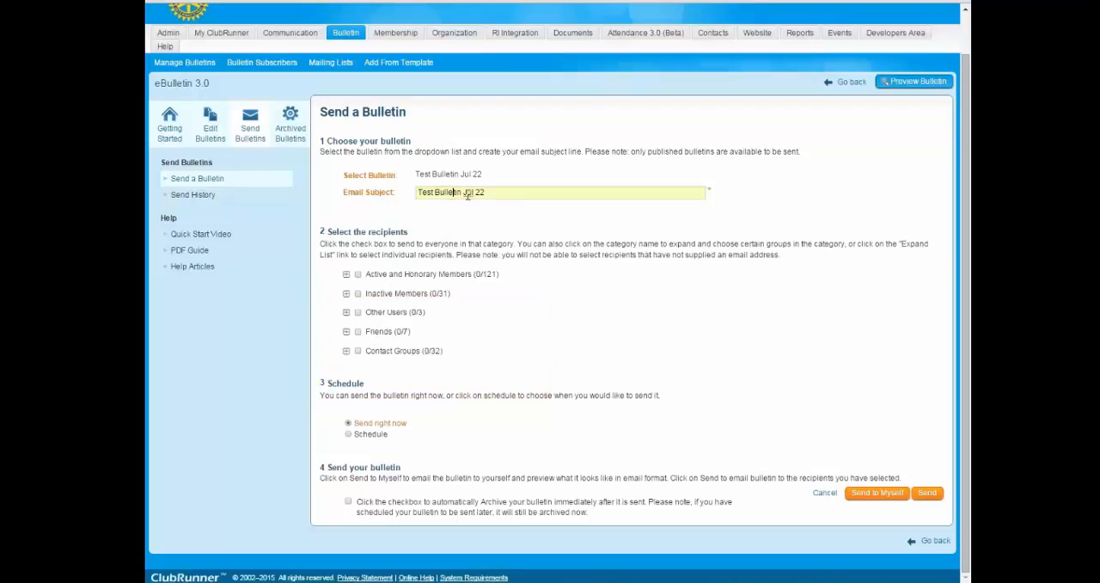
left_click(359, 275)
left_click(358, 275)
left_click(358, 275)
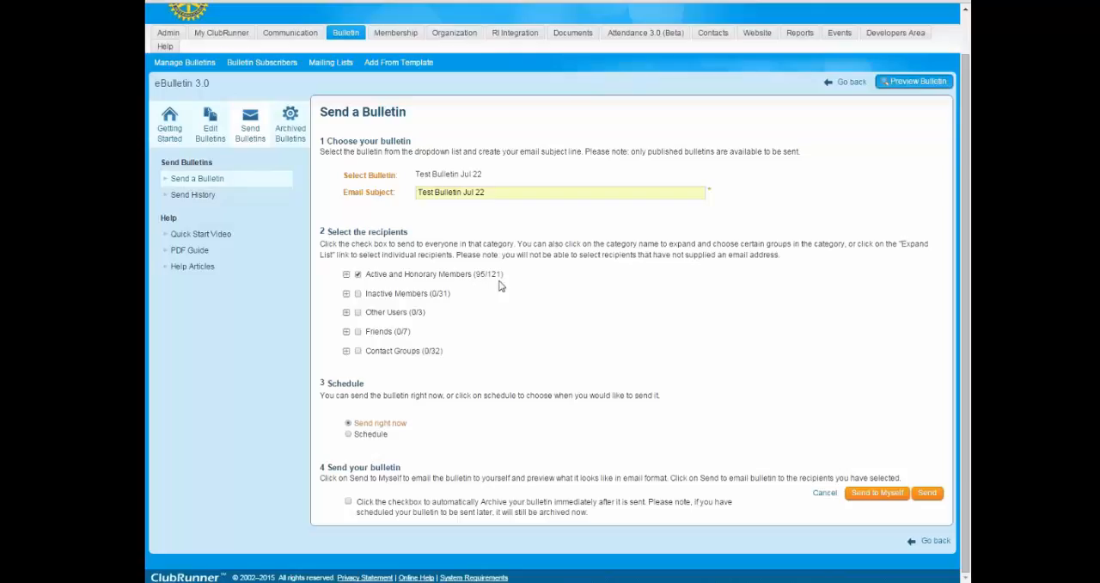
Open the individual recipient list of the Active member group, review which members are selected, and close the list.
left_click(346, 275)
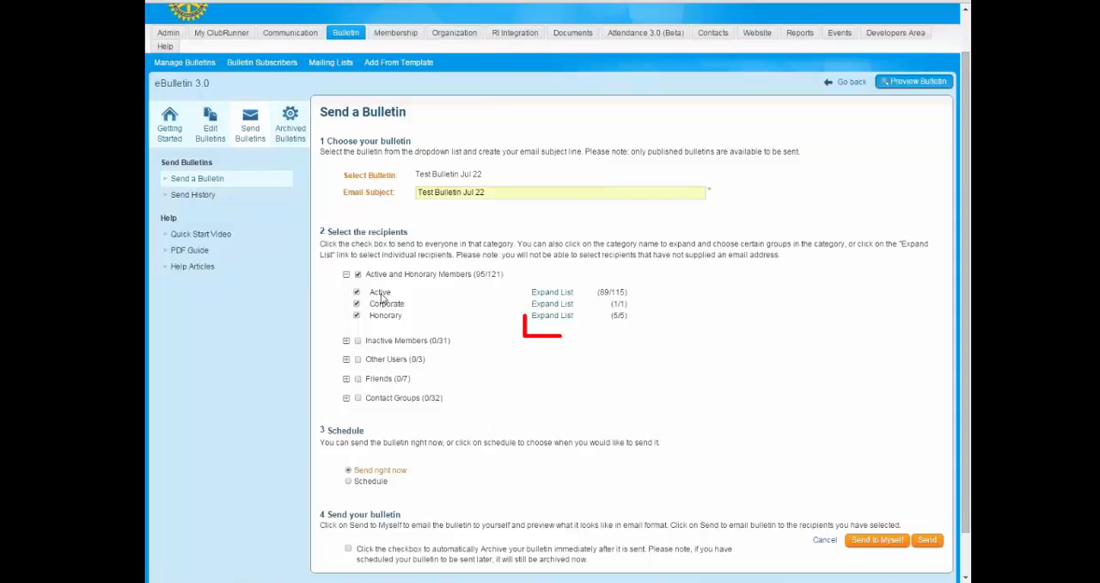
left_click(552, 293)
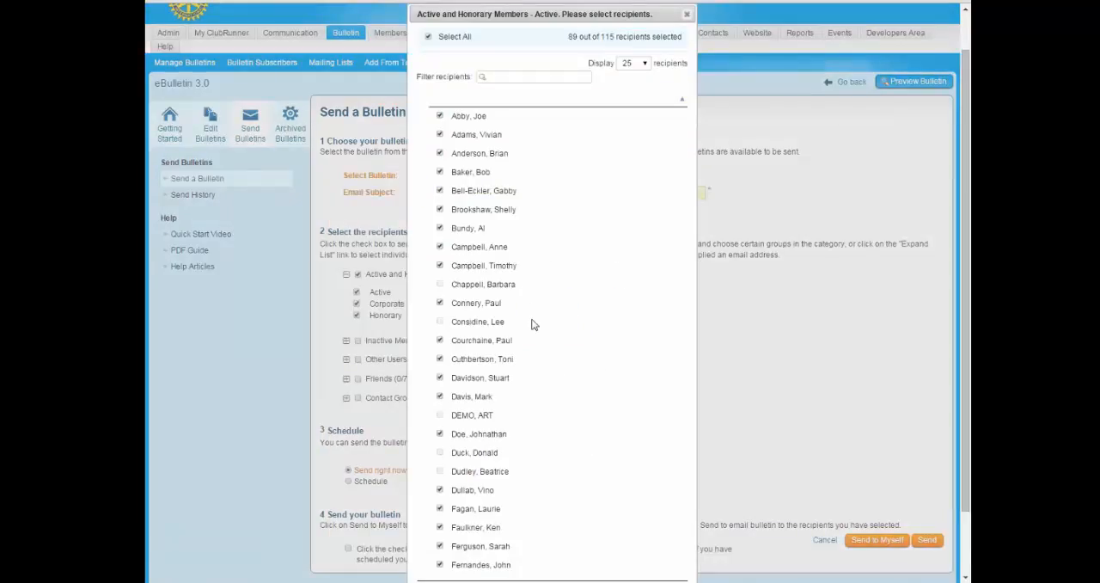
scroll(545, 363, "down", 1)
scroll(544, 364, "up", 1)
scroll(538, 326, "down", 2)
scroll(545, 301, "up", 2)
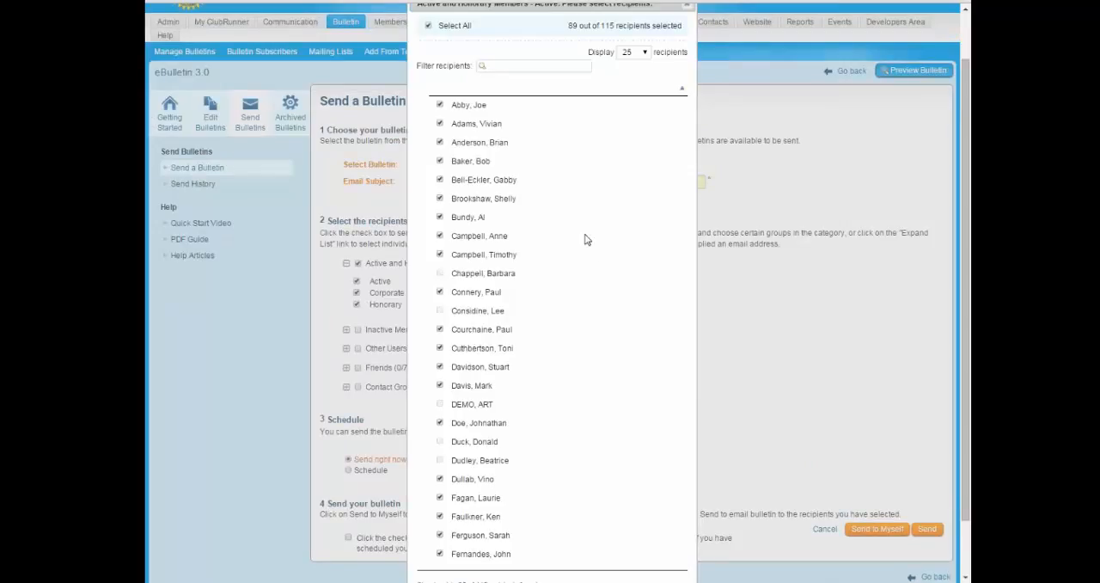
scroll(550, 268, "down", 1)
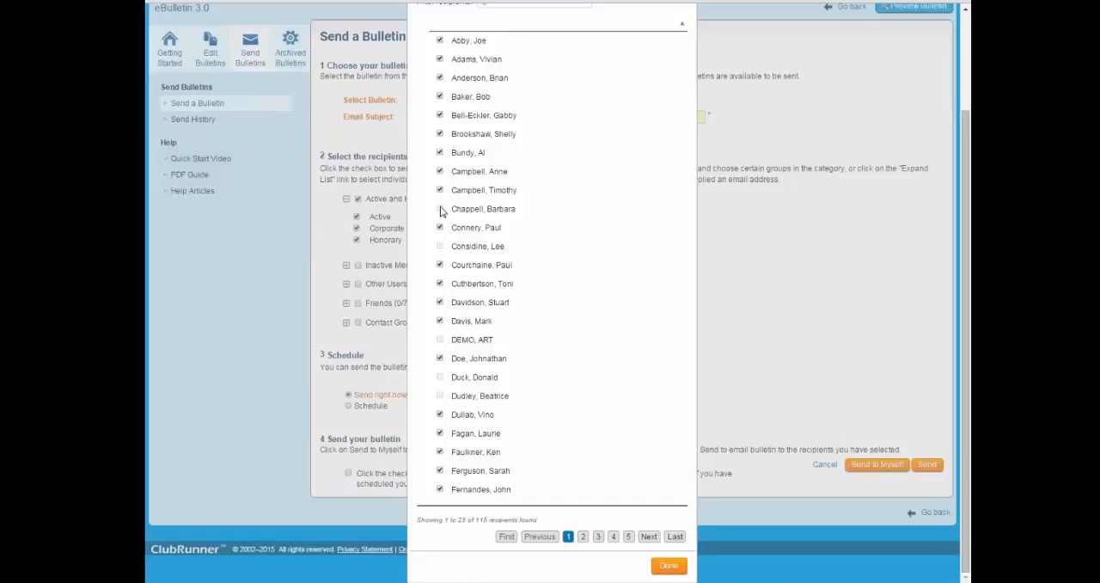
mouse_move(441, 211)
mouse_move(443, 342)
scroll(543, 309, "up", 1)
scroll(540, 302, "down", 1)
mouse_move(442, 251)
left_click(669, 566)
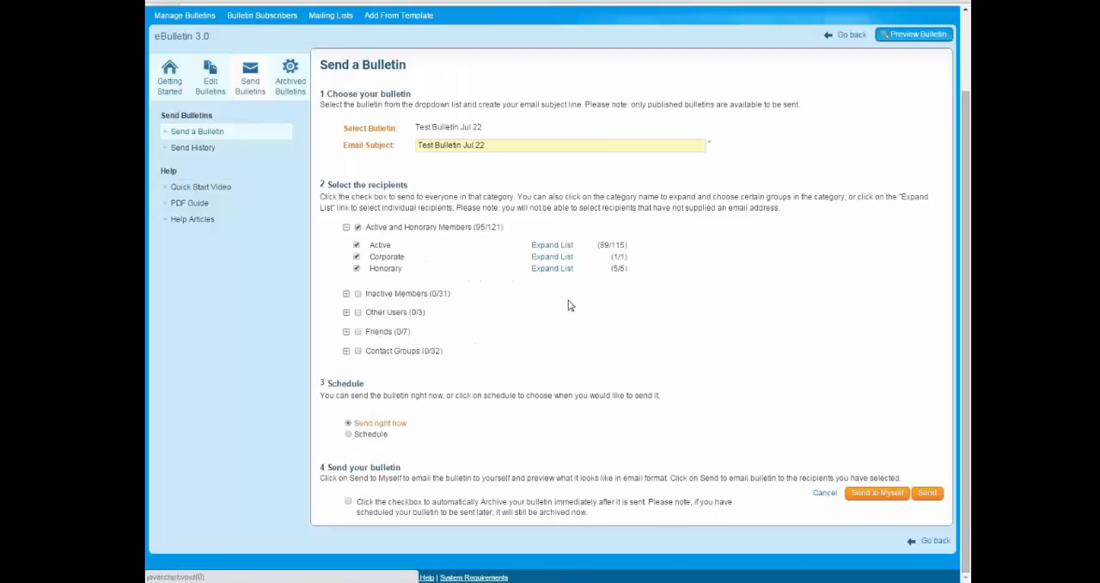
Add the entire Other Users category to the bulletin's recipients.
left_click(346, 227)
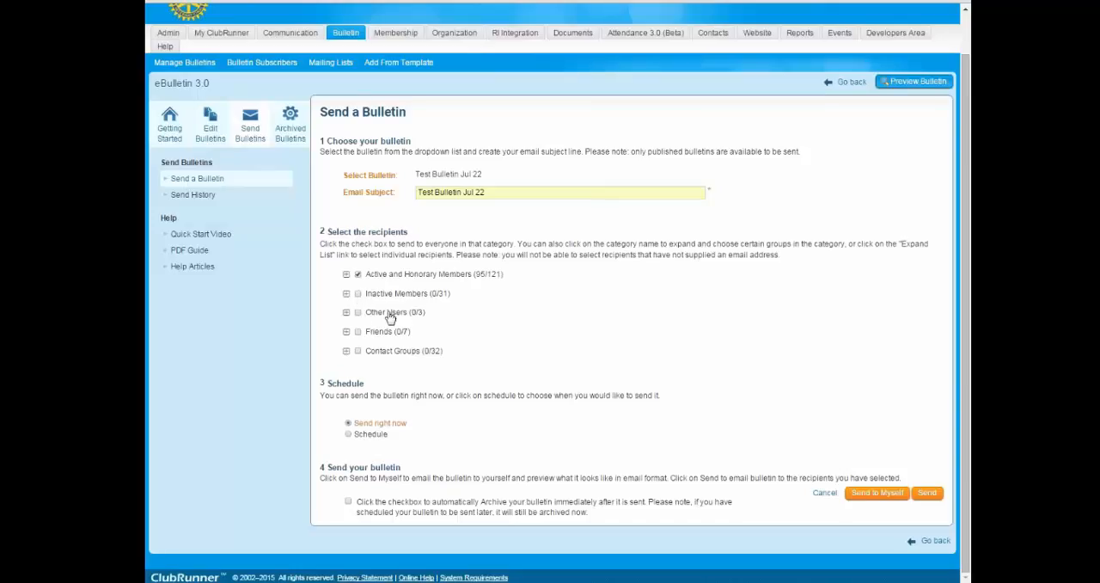
left_click(358, 294)
left_click(346, 313)
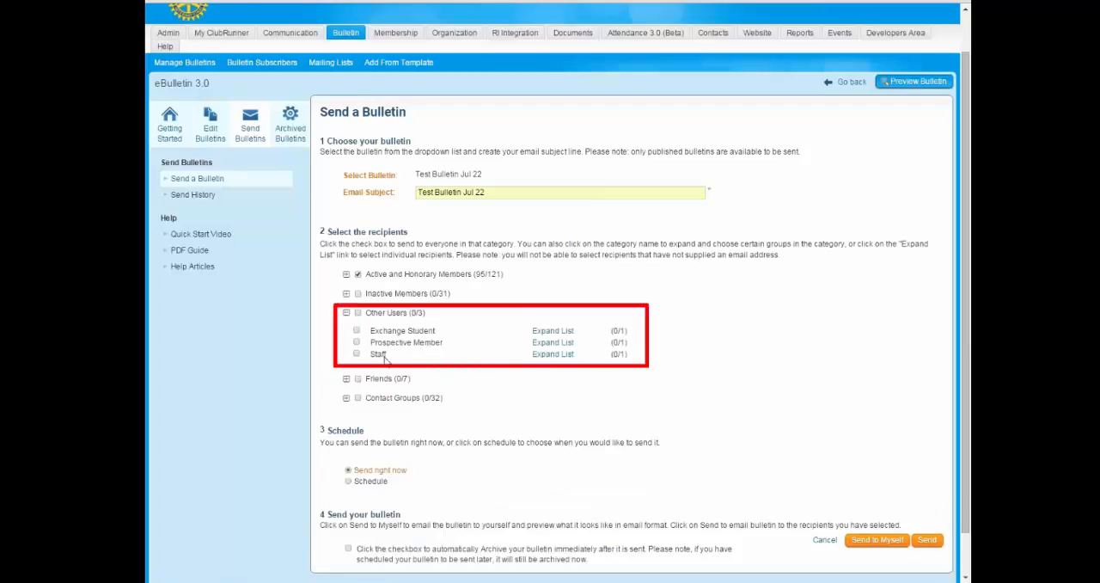
left_click(346, 313)
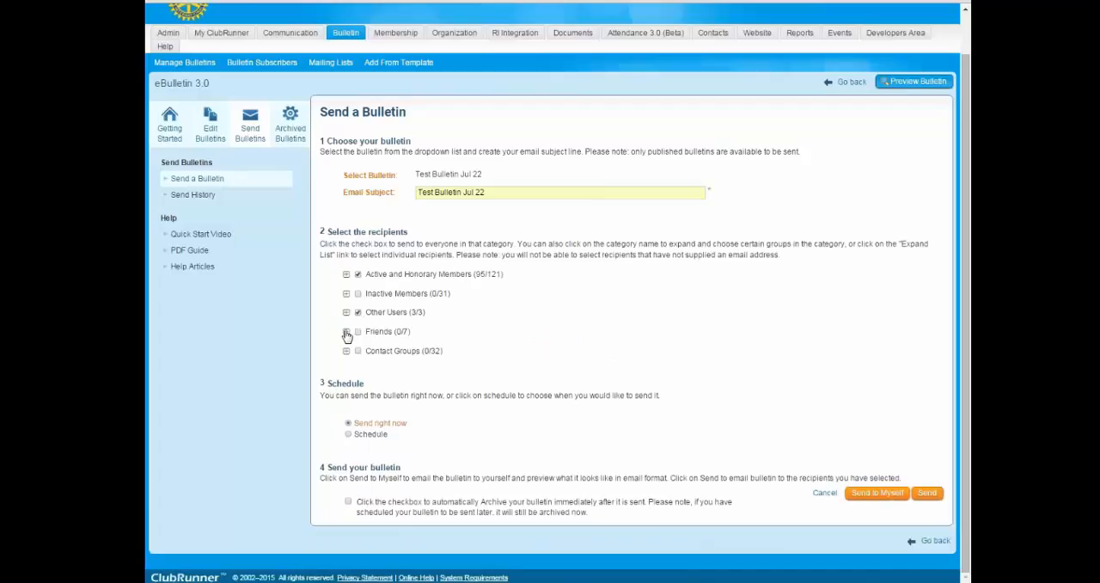
Look at the groups inside the Friends recipient category and collapse it again.
left_click(346, 332)
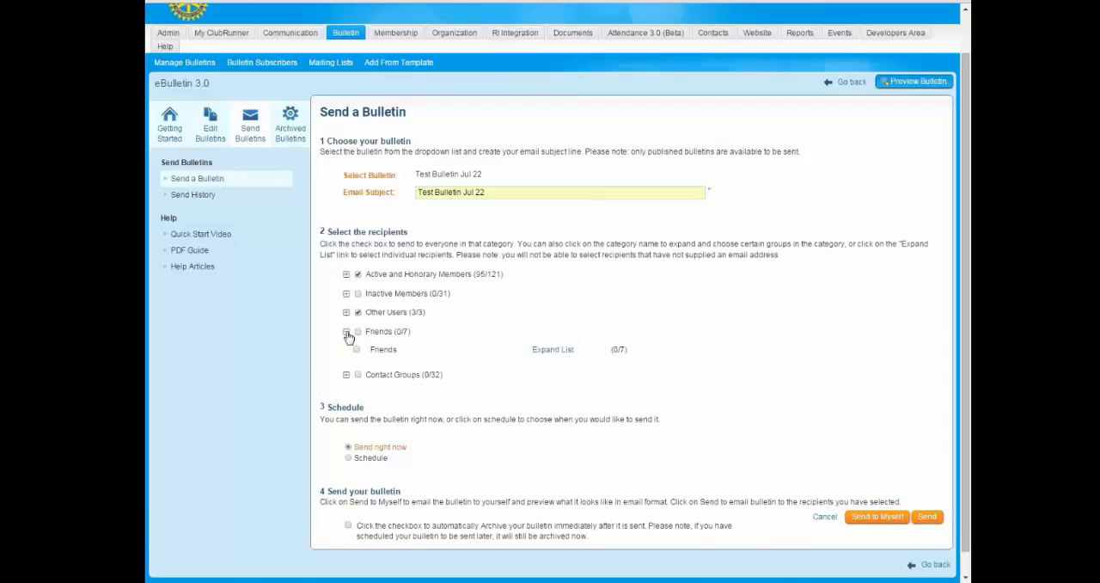
left_click(348, 334)
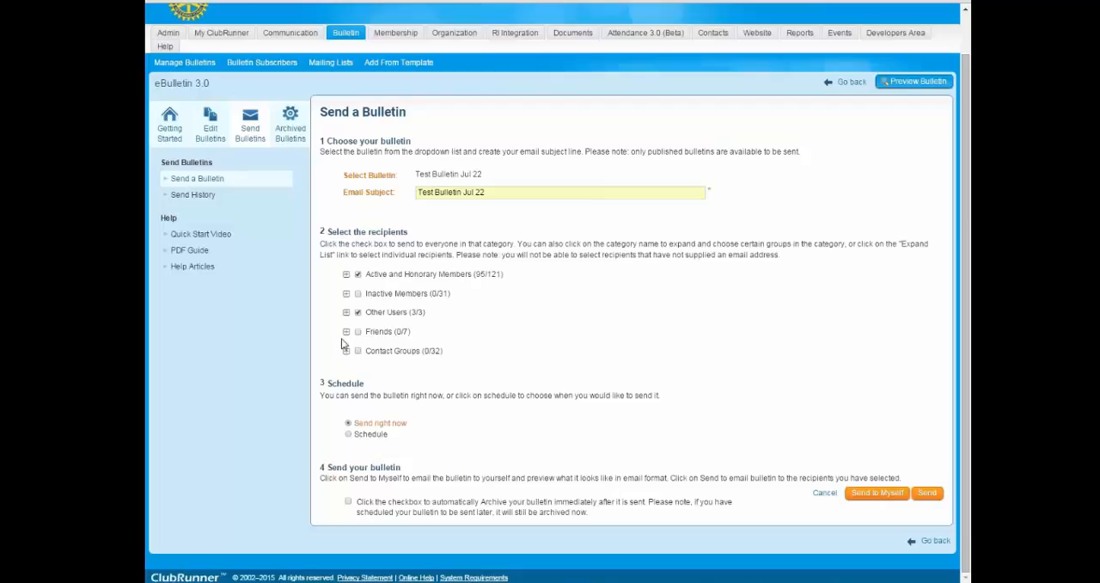
left_click(346, 332)
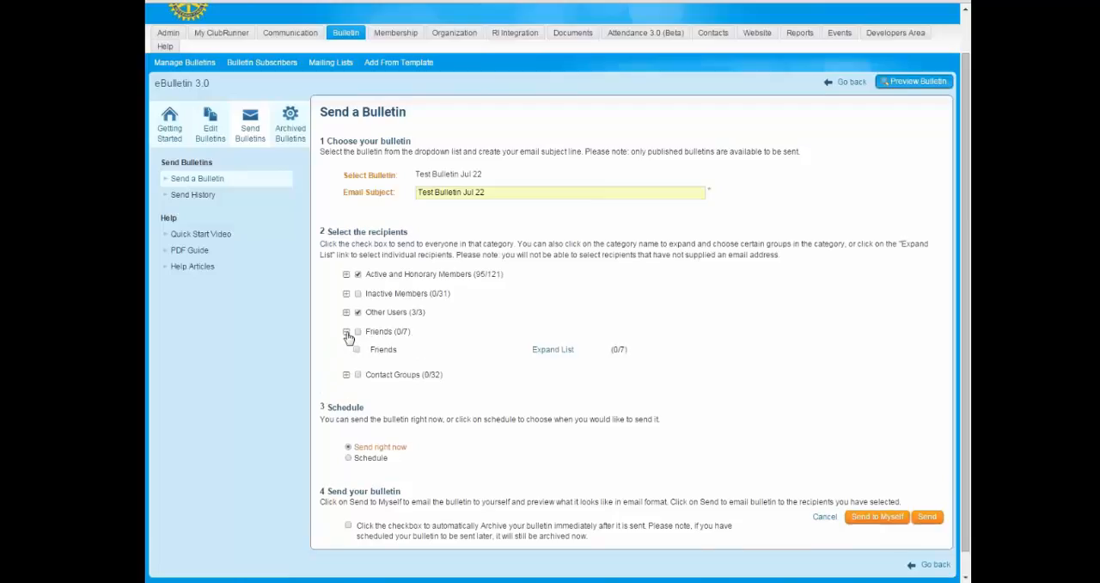
left_click(347, 331)
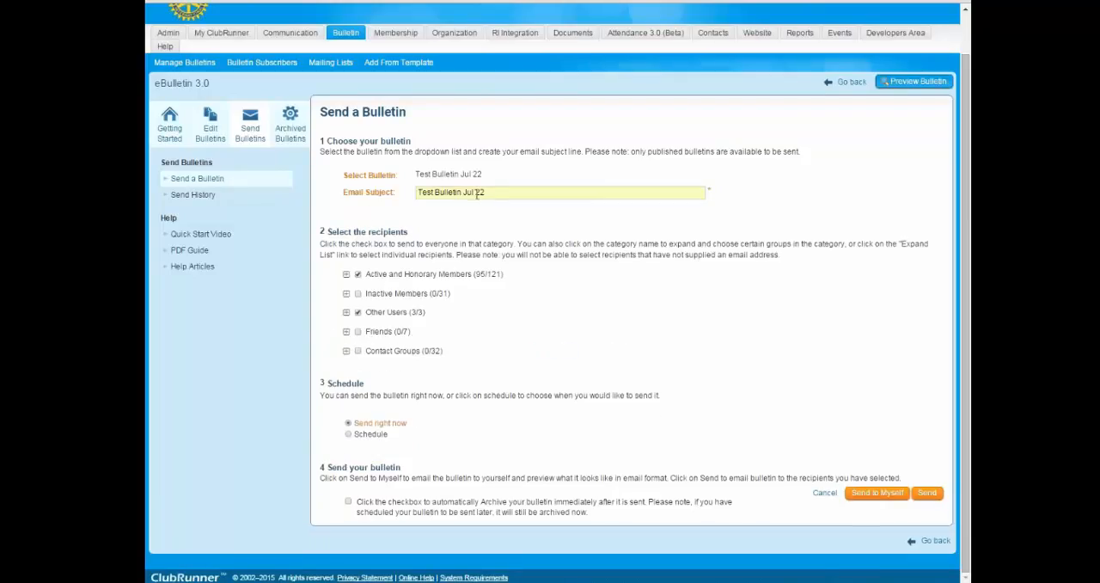
Add the Media group from Contact Groups to the bulletin's recipients.
left_click(345, 351)
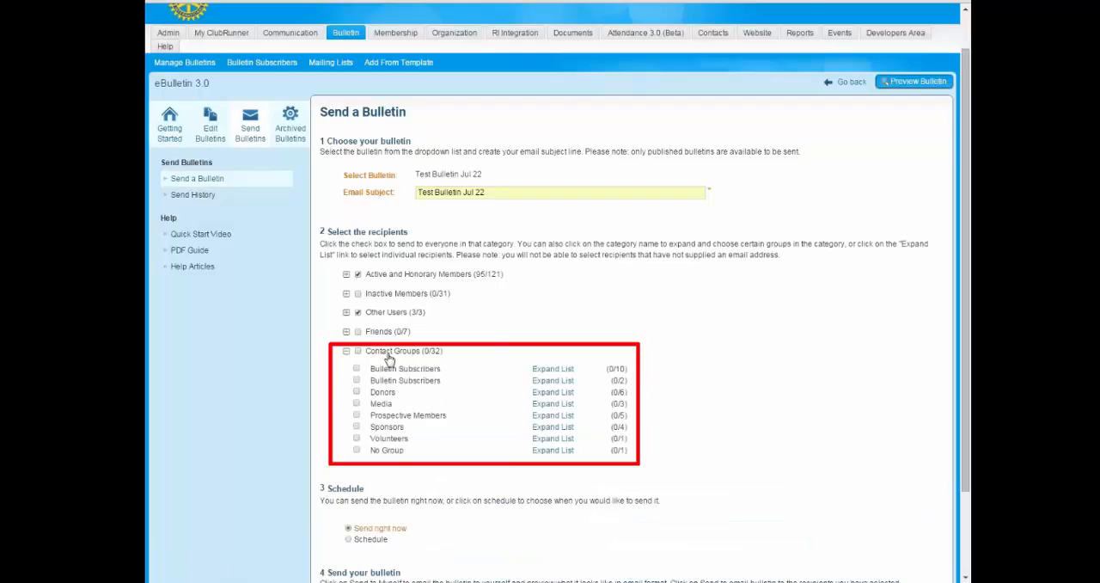
left_click(356, 404)
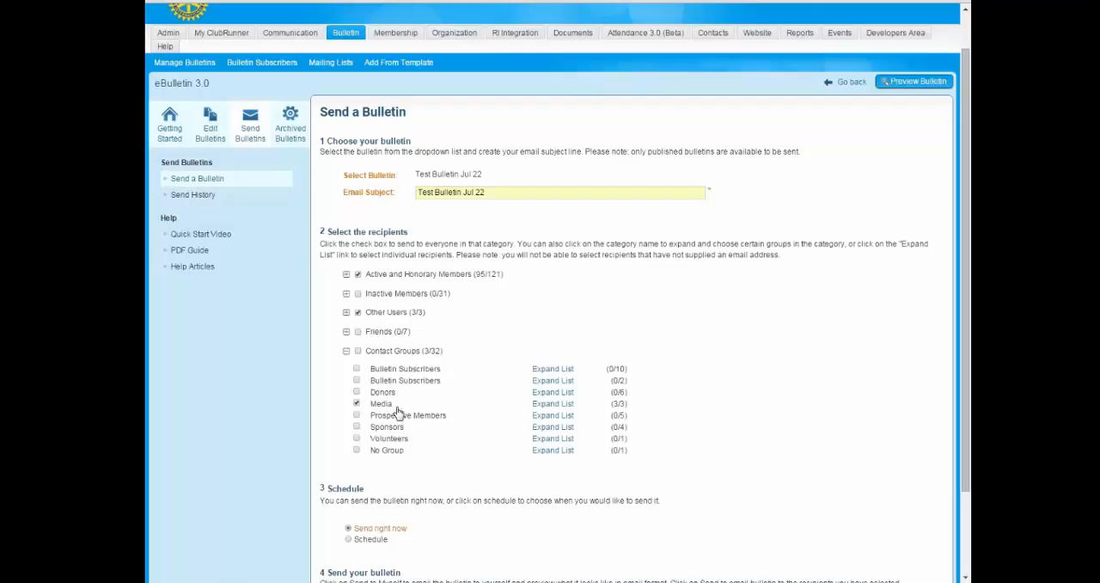
left_click(346, 351)
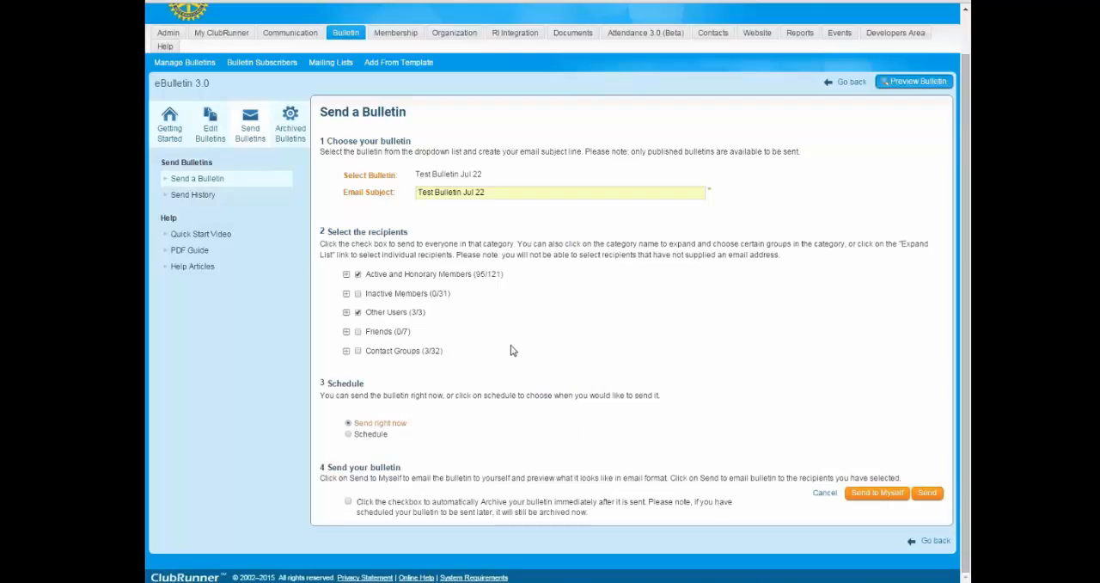
left_click(346, 352)
left_click(346, 352)
Try scheduling the bulletin for Aug 03, 2015, and switch back to sending it right now.
left_click_drag(327, 383, 367, 384)
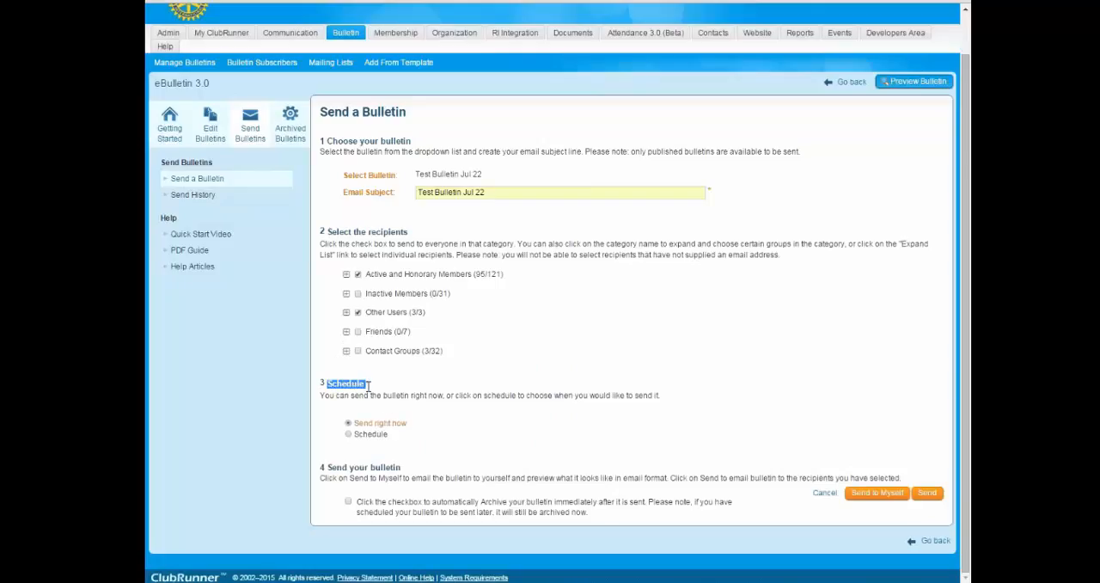
left_click(521, 416)
left_click(349, 434)
scroll(386, 447, "down", 1)
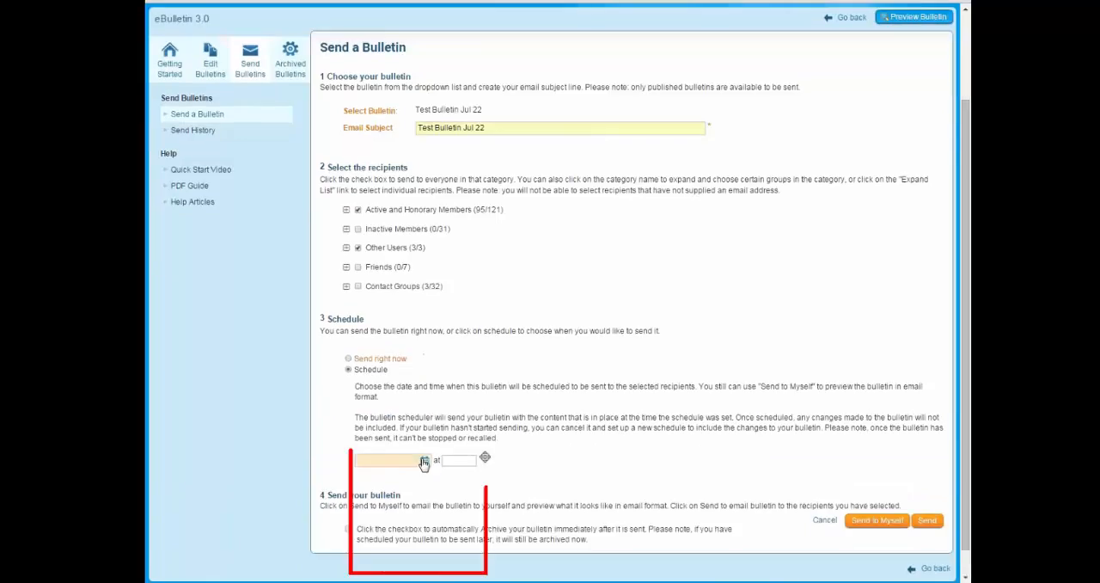
left_click(425, 461)
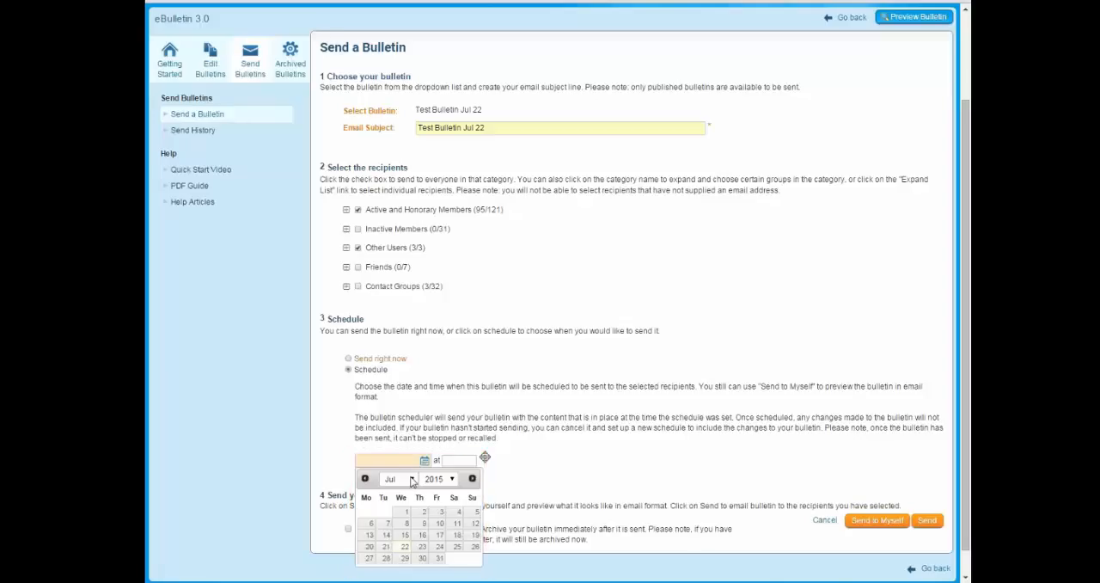
left_click(412, 481)
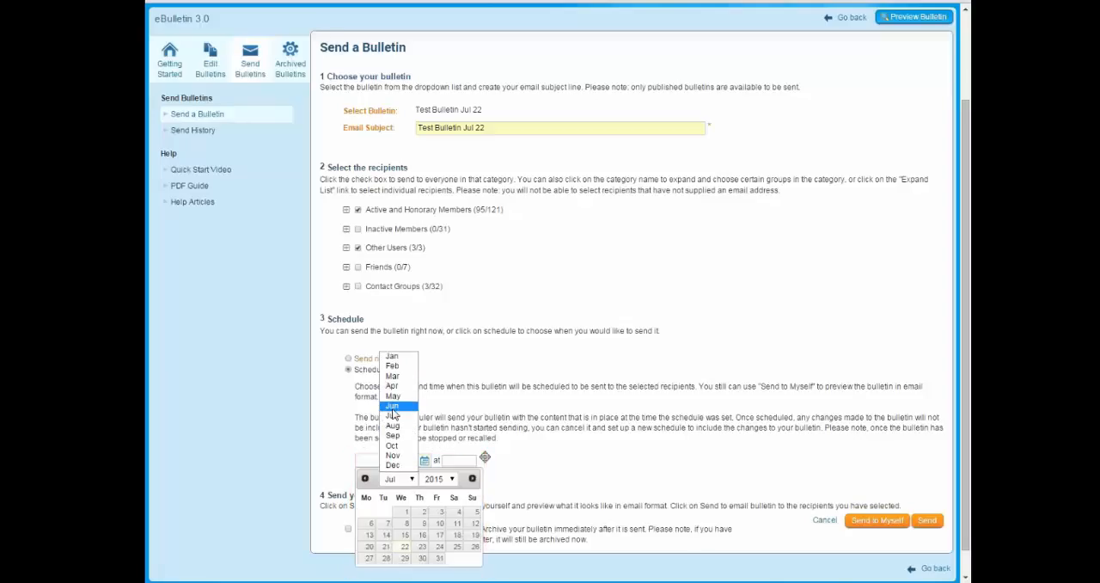
left_click(395, 425)
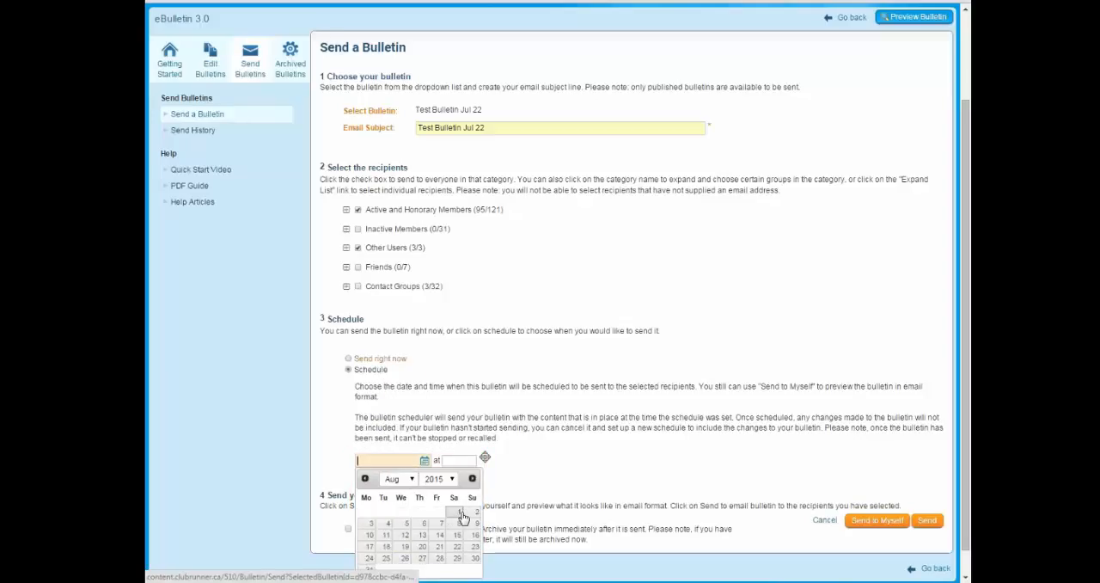
left_click(371, 522)
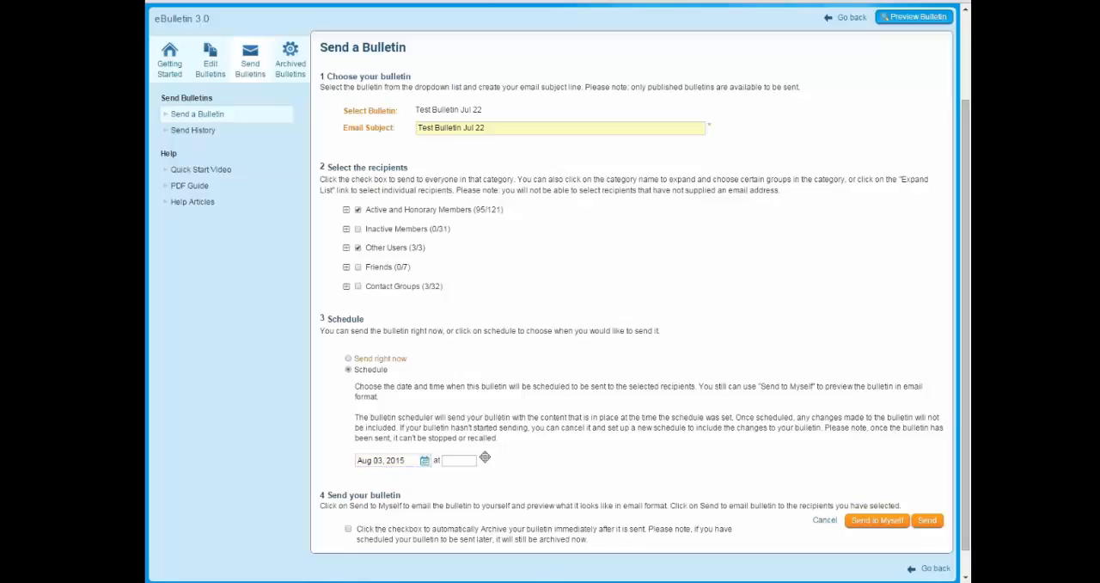
left_click(455, 460)
left_click(485, 459)
left_click(458, 460)
left_click(348, 359)
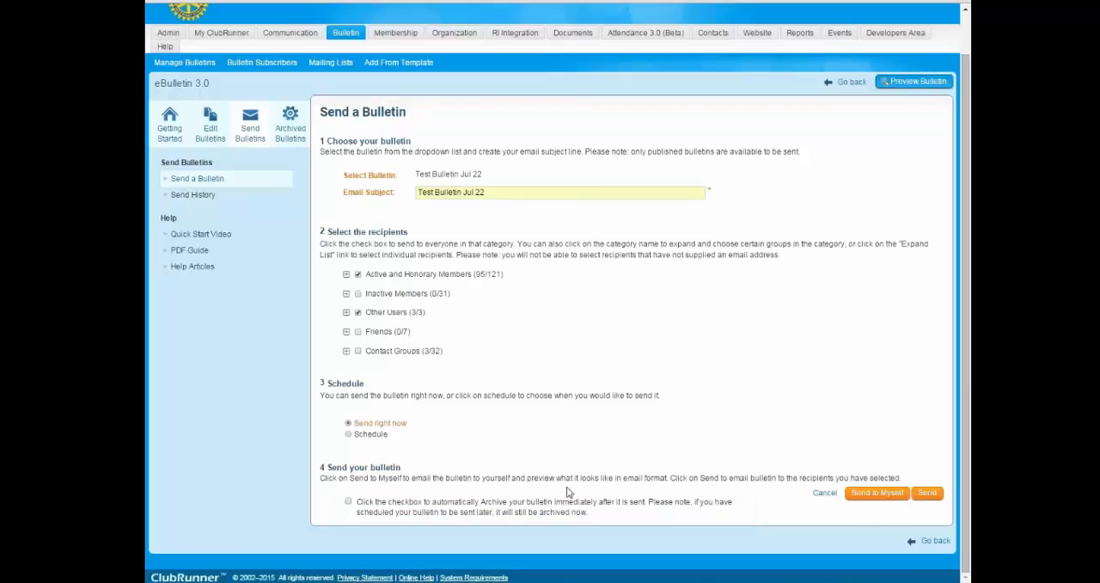
Enable automatic archiving of the bulletin immediately after it is sent.
left_click(348, 502)
left_click_drag(554, 502, 646, 508)
left_click(348, 501)
left_click(348, 502)
left_click_drag(432, 509, 510, 503)
left_click(409, 513)
left_click(349, 503)
Deselect Active and Honorary Members and Other Users, and choose only the seventh listed person in the Active group as recipient.
left_click(357, 274)
left_click(357, 312)
left_click(346, 274)
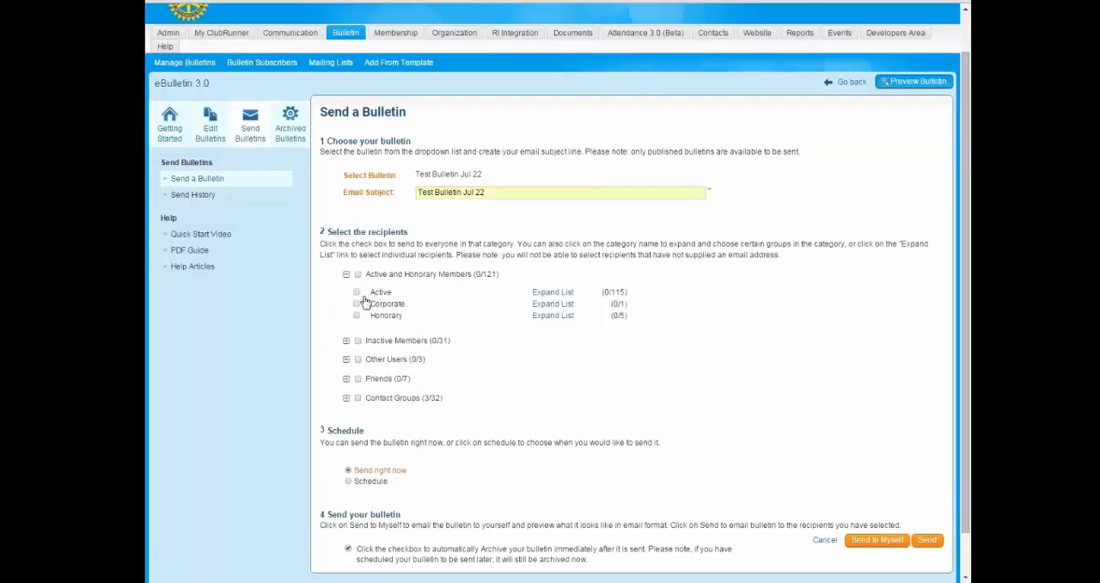
left_click(558, 293)
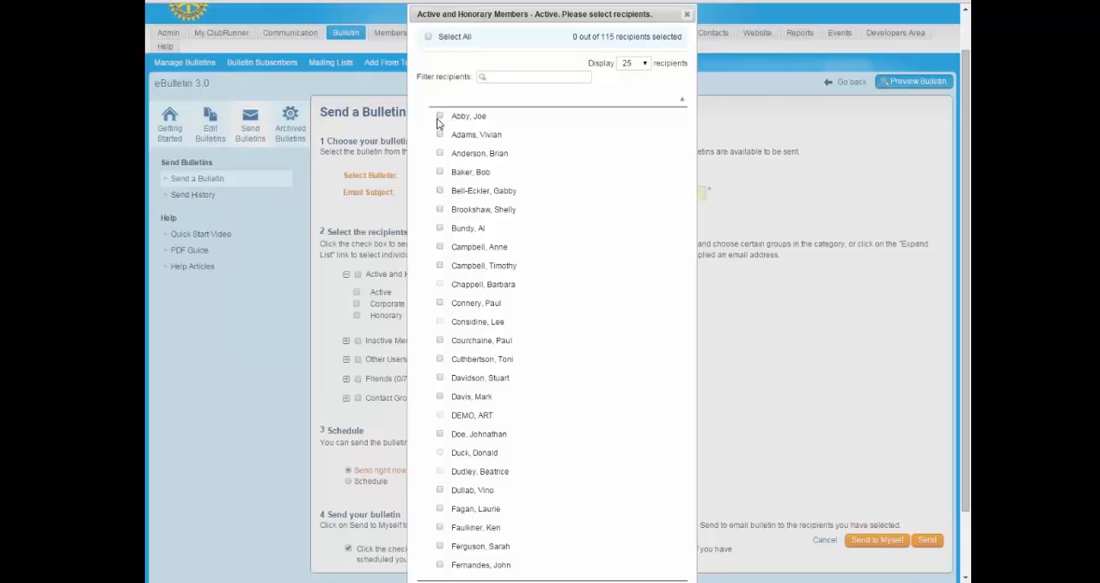
left_click(439, 228)
scroll(503, 468, "down", 2)
left_click(673, 566)
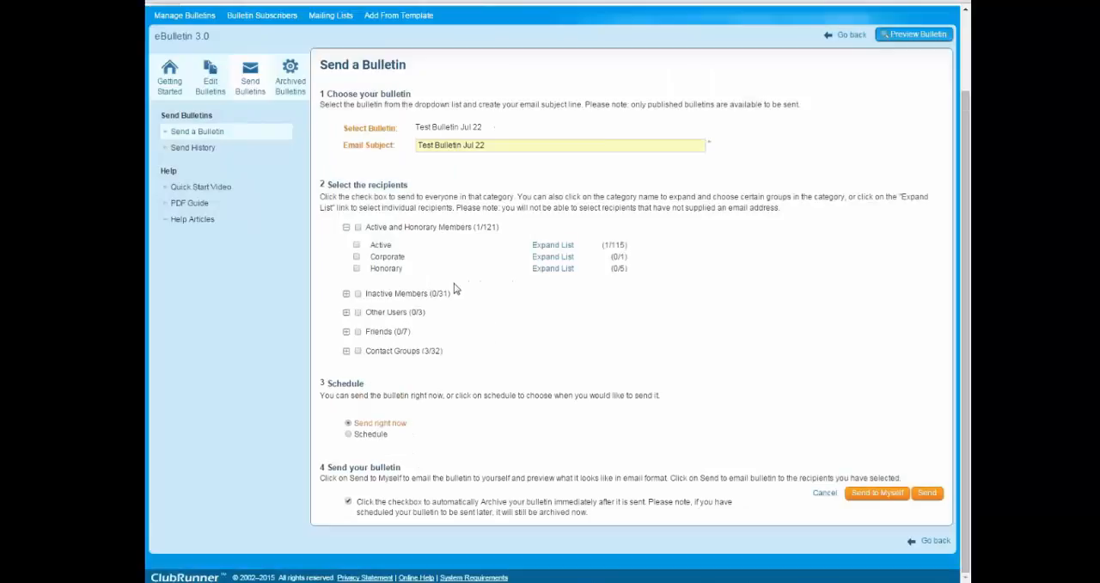
left_click(346, 229)
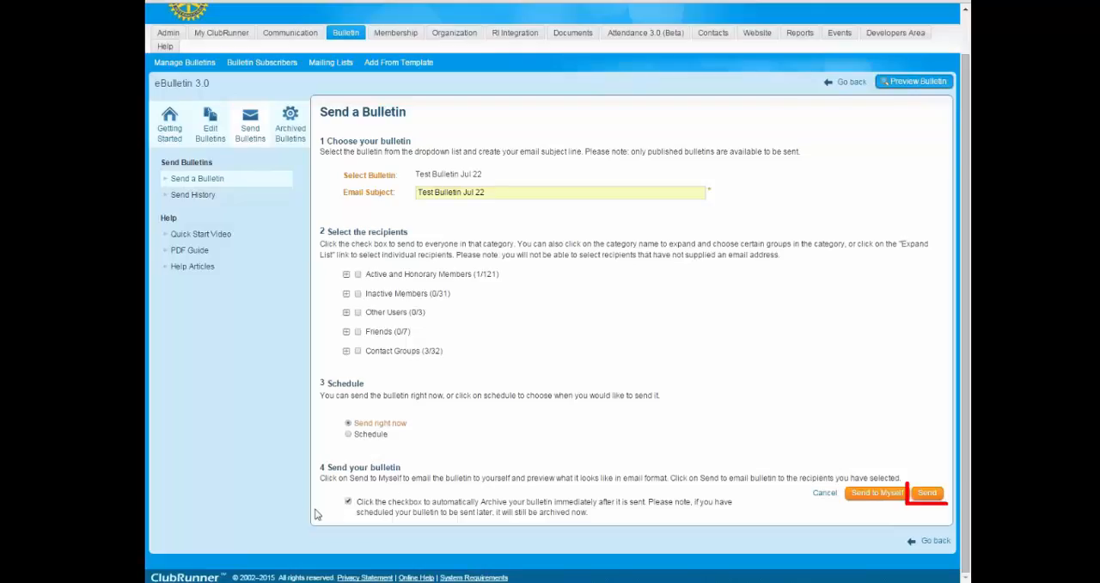
Check the send confirmation without sending the bulletin, and remove the Media contact group from the recipients.
left_click(933, 495)
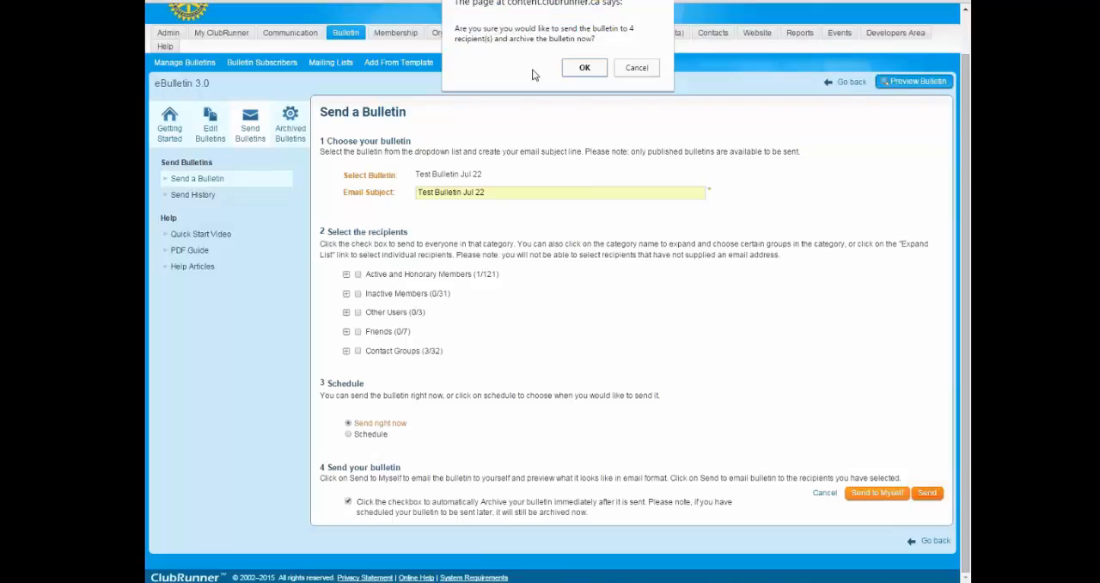
left_click(637, 68)
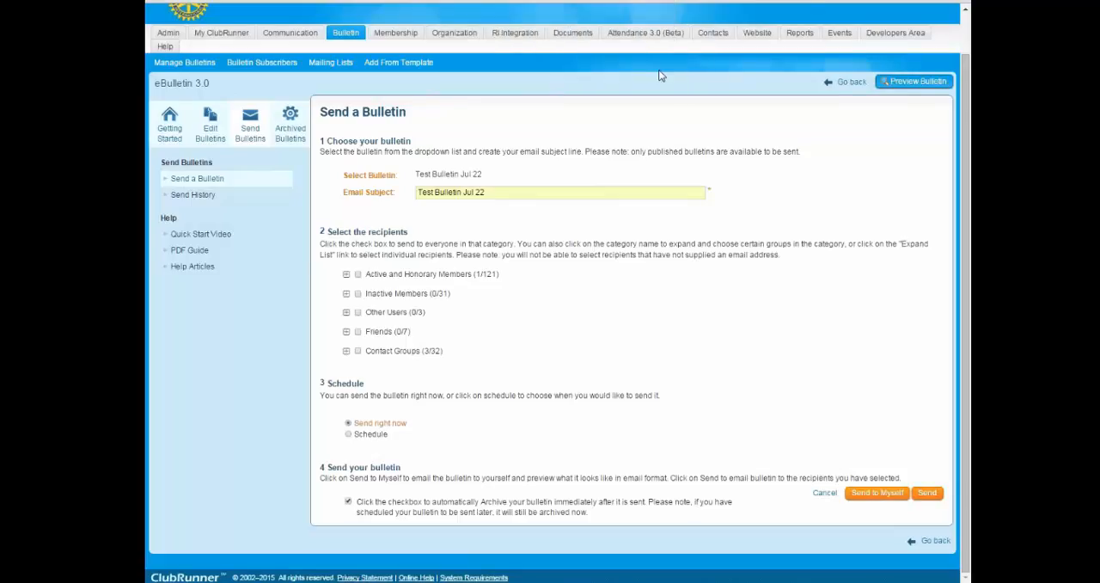
left_click(346, 313)
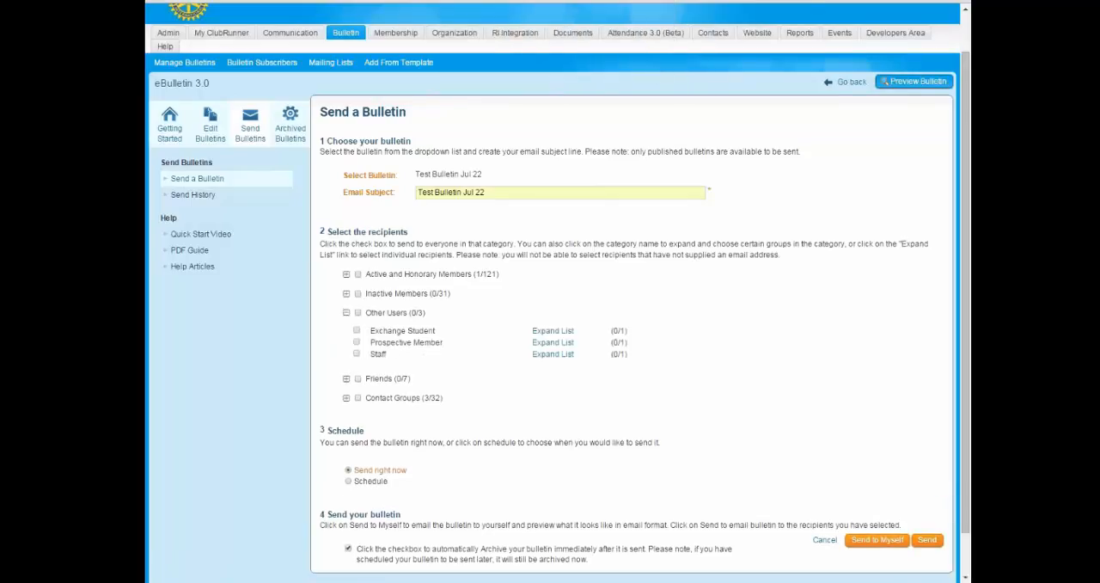
left_click(346, 313)
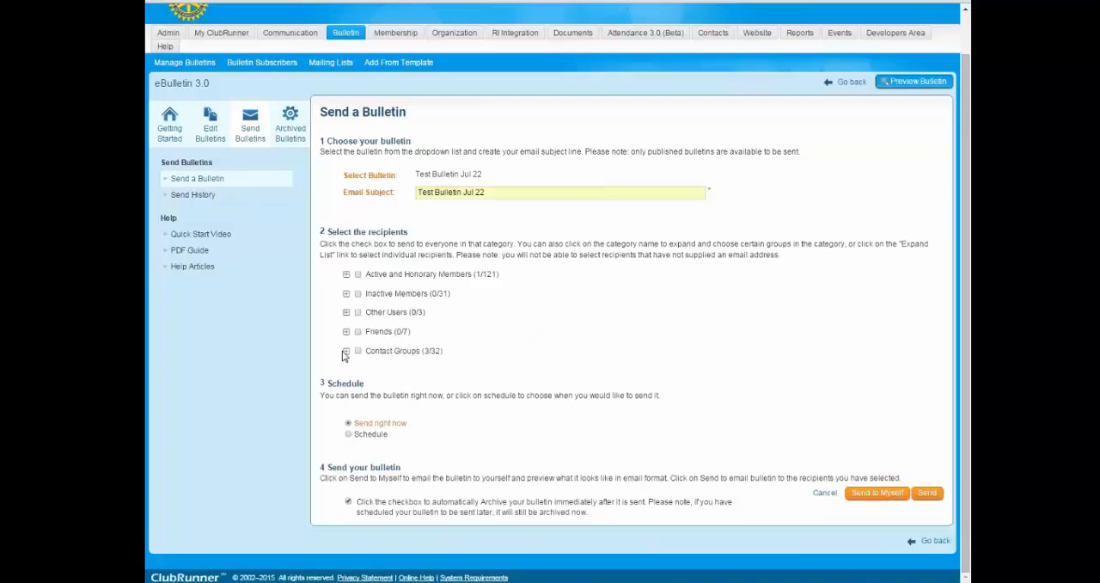
left_click(345, 352)
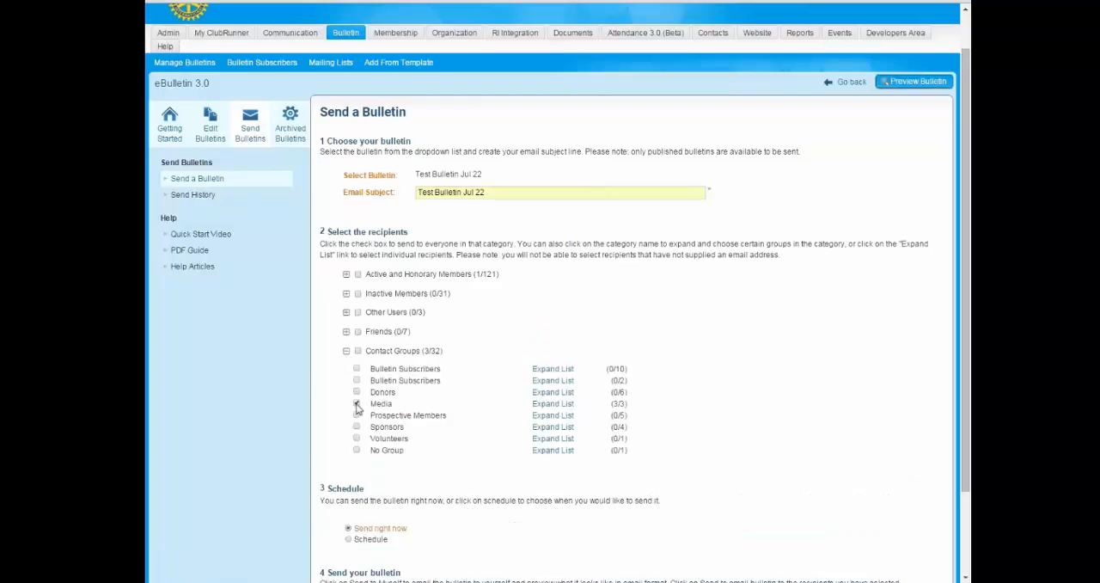
left_click(356, 404)
left_click(346, 352)
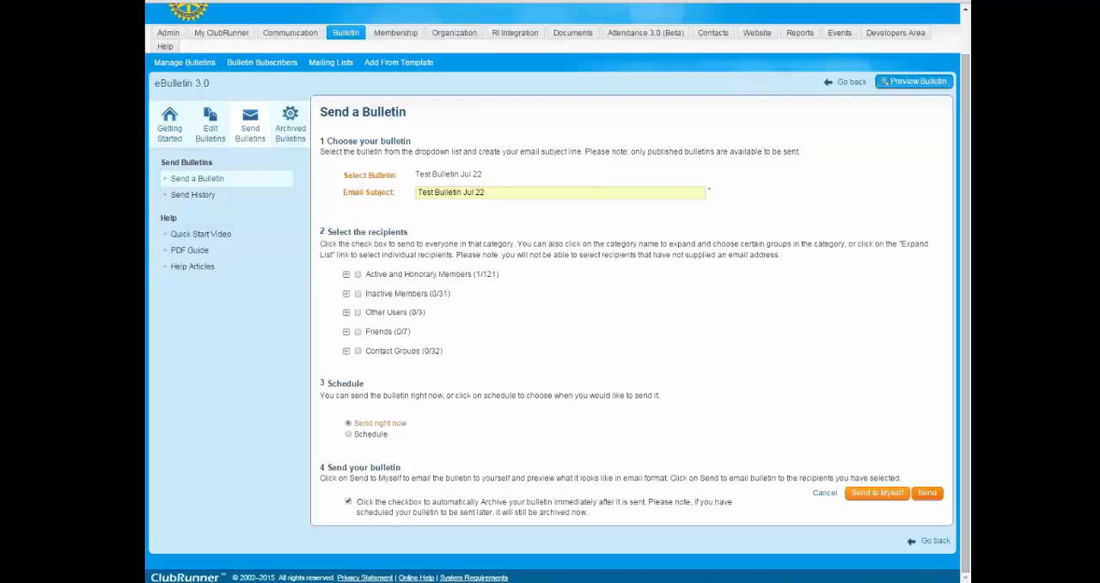
Send Test Bulletin Jul 22 to the selected recipient with immediate archiving, and locate its entry in the send history.
left_click(927, 493)
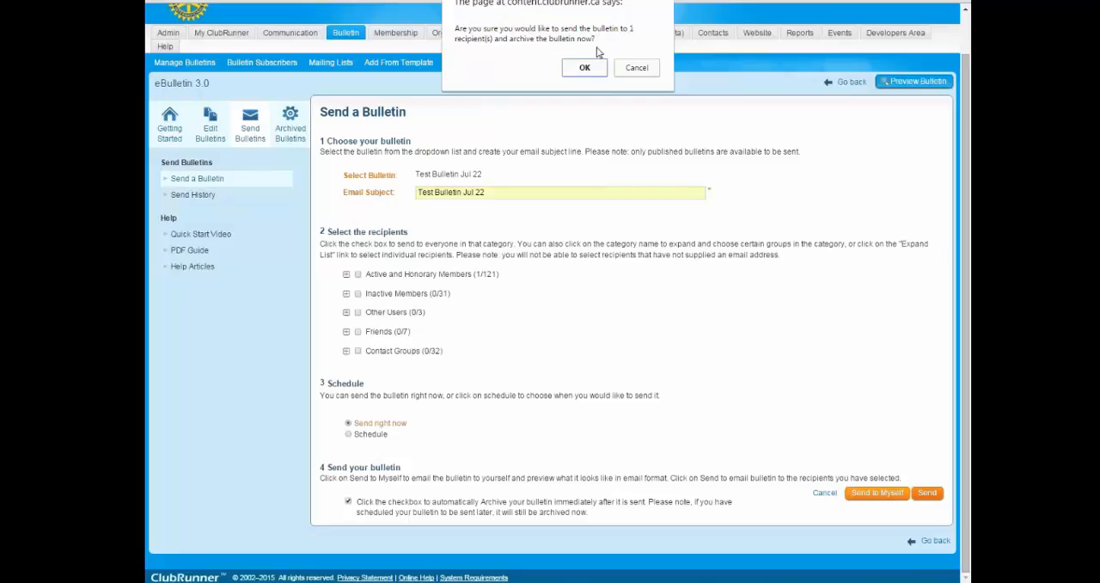
left_click(584, 69)
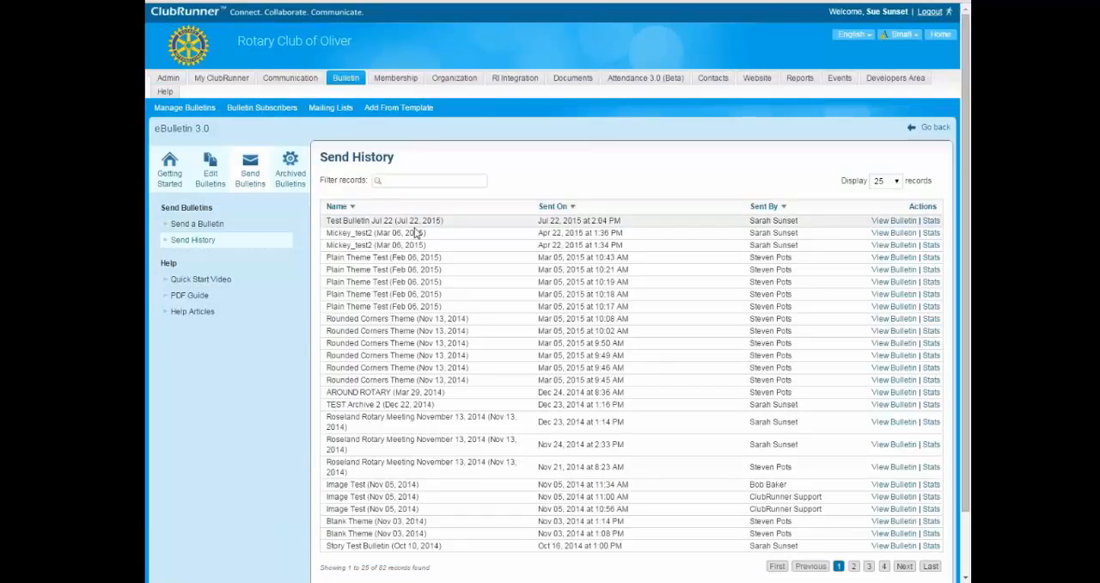
left_click_drag(327, 221, 443, 222)
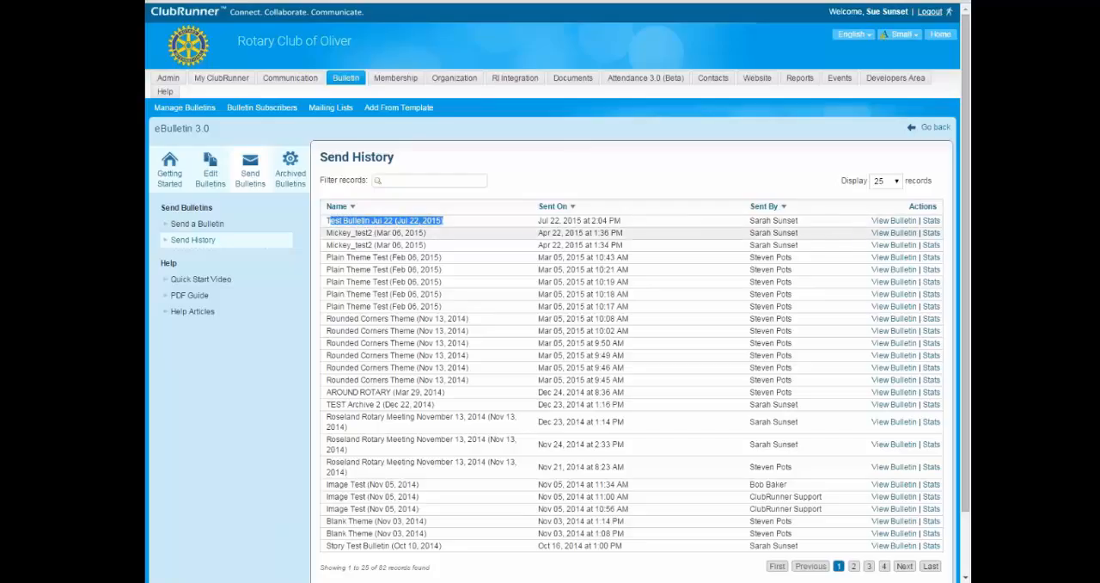
left_click(930, 221)
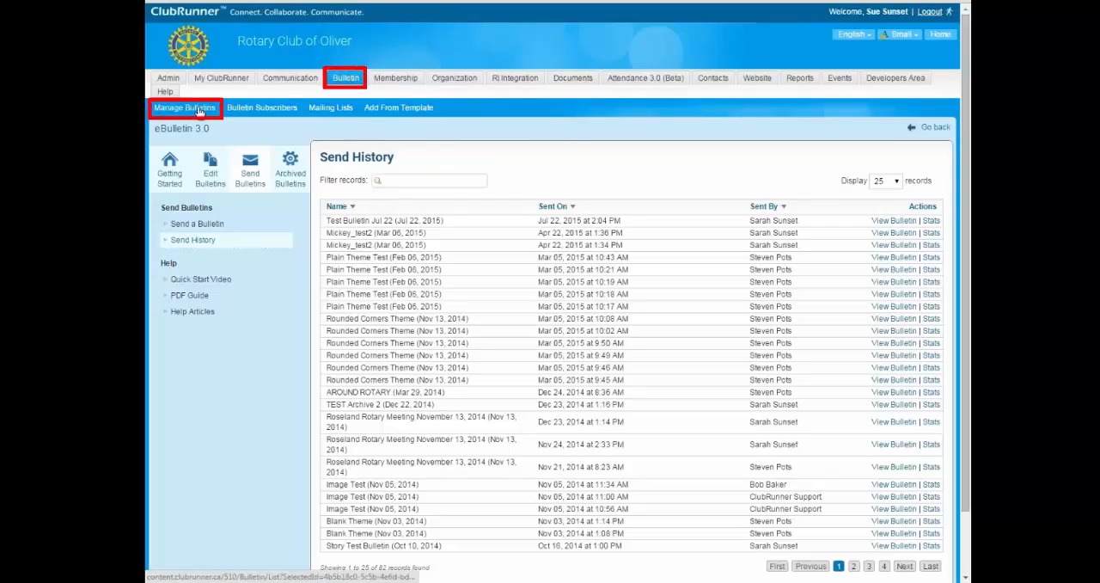
left_click_drag(326, 221, 394, 221)
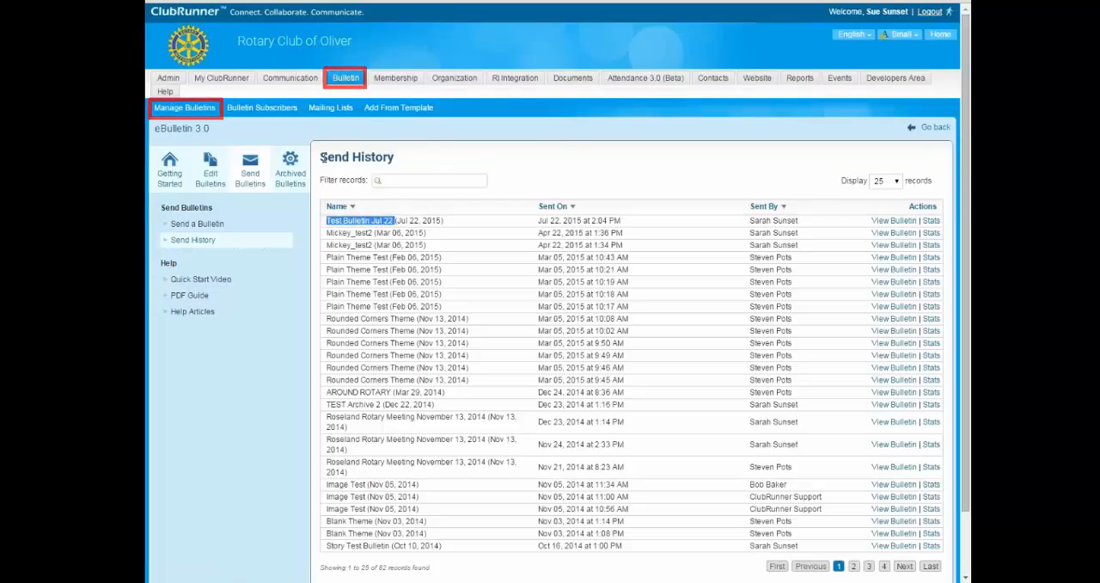
Check the active bulletin list for the sent bulletin, and review the archived bulletins with their copy options.
left_click(183, 112)
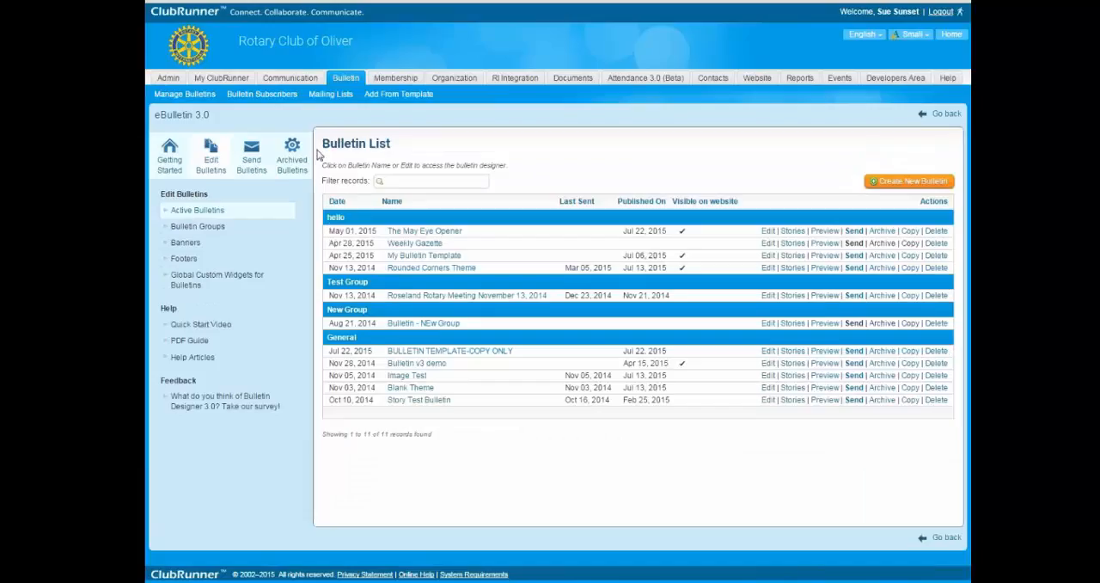
left_click_drag(321, 146, 391, 147)
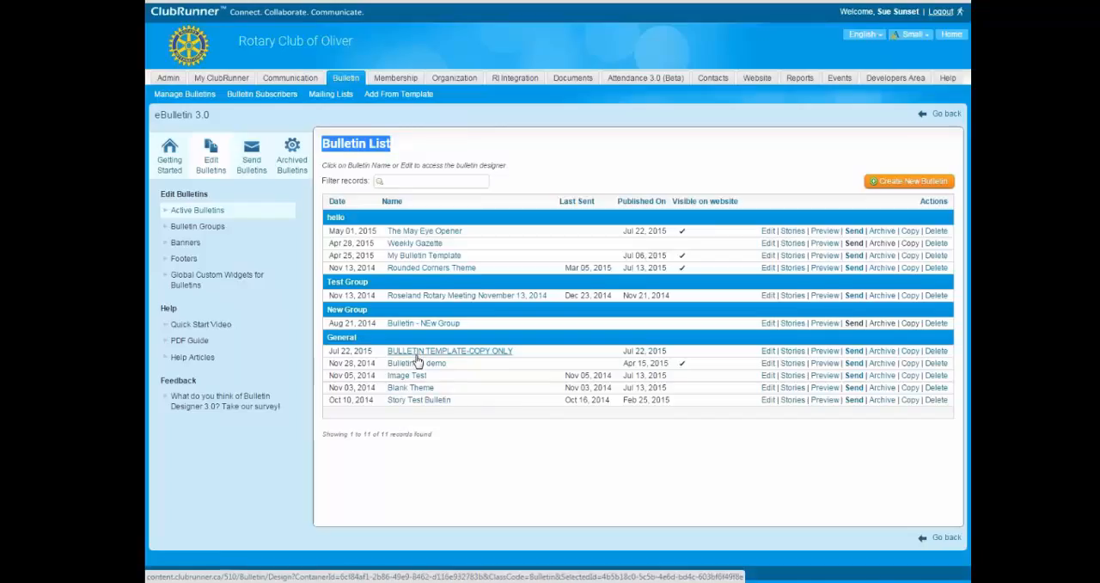
left_click(296, 165)
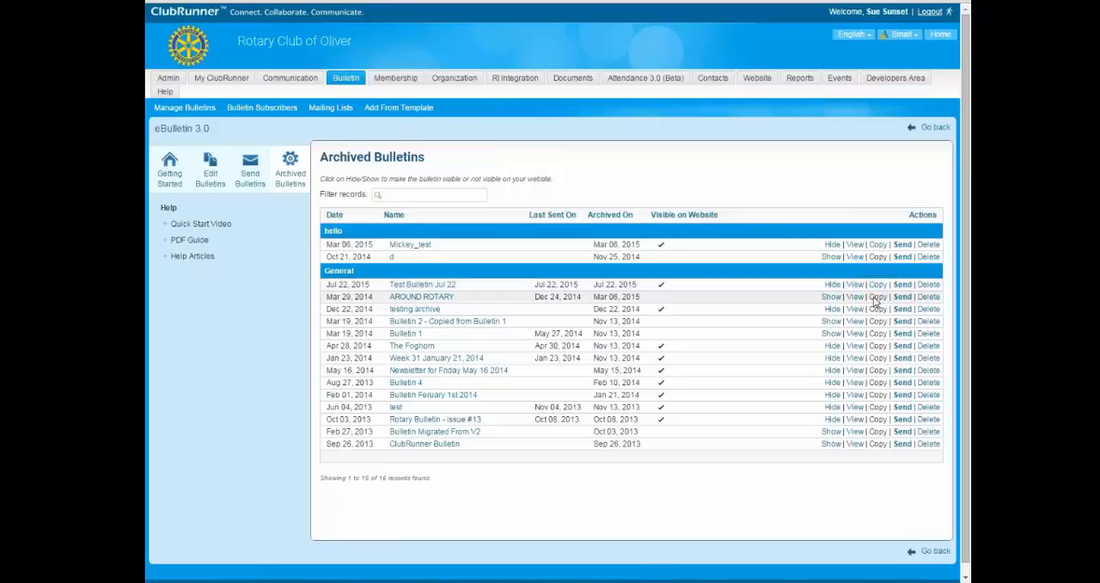
left_click_drag(875, 298, 882, 344)
left_click(880, 340)
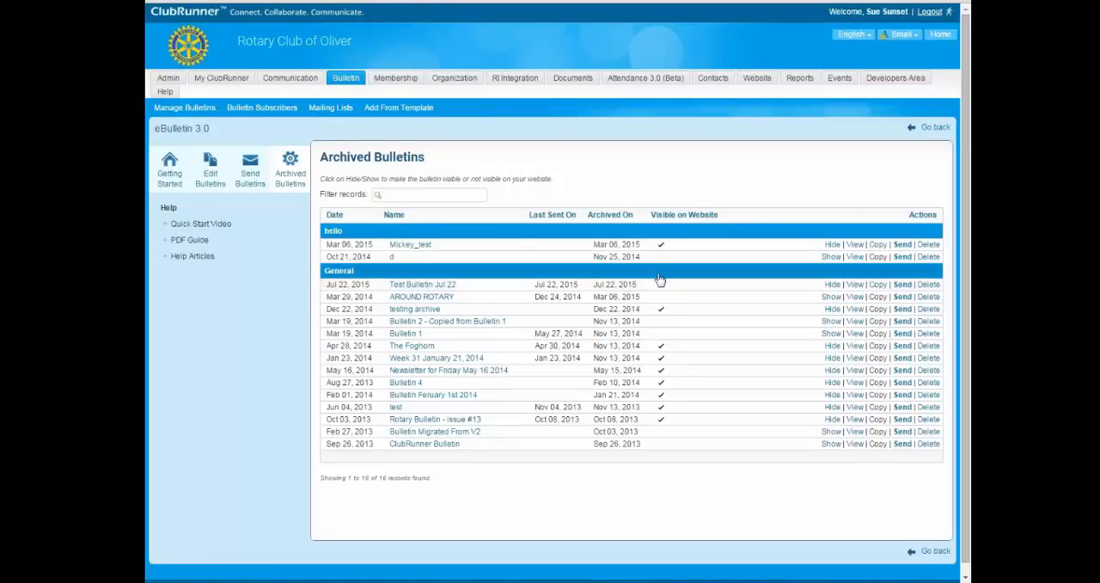
Copy the archived Test Bulletin Jul 22 into a new bulletin named July 22nd version 2.
left_click(877, 286)
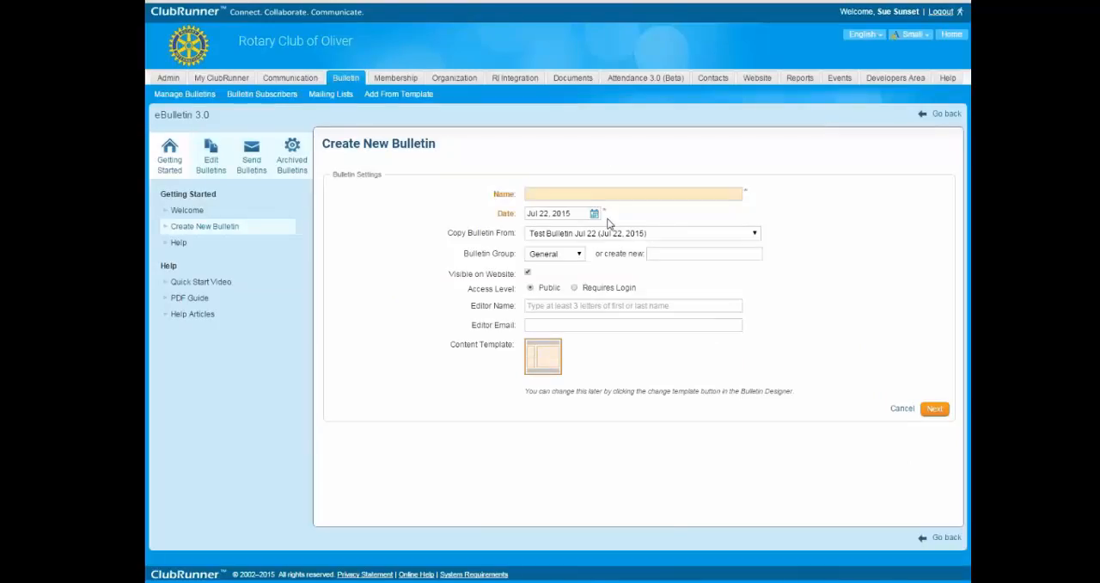
type("July 22nd version 2")
left_click(937, 411)
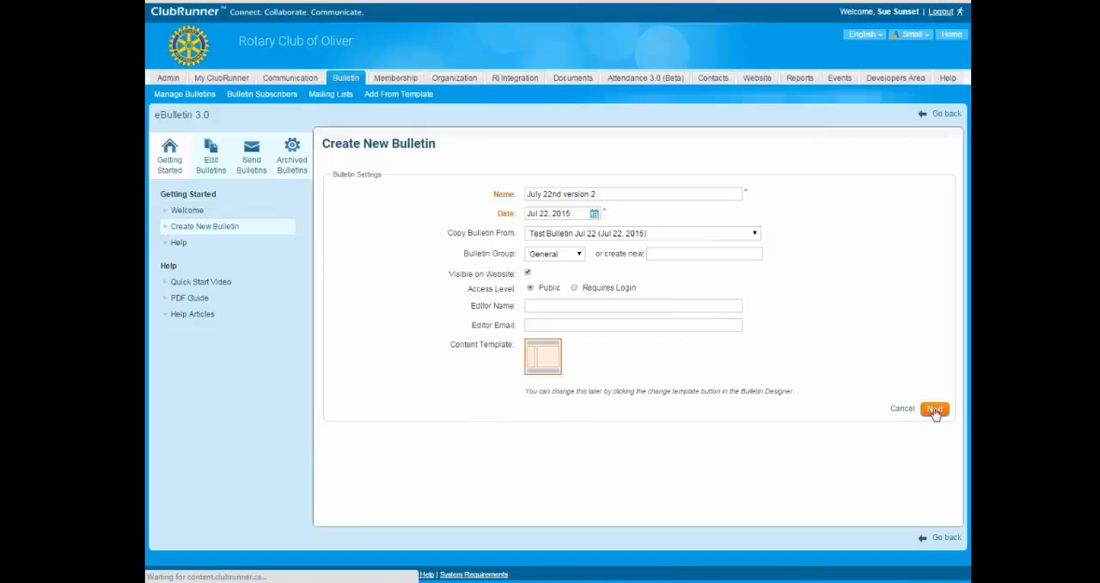
Change the brief of Test bulletin July 22 story to "Story Brief is here now", and save and publish the story.
mouse_move(697, 295)
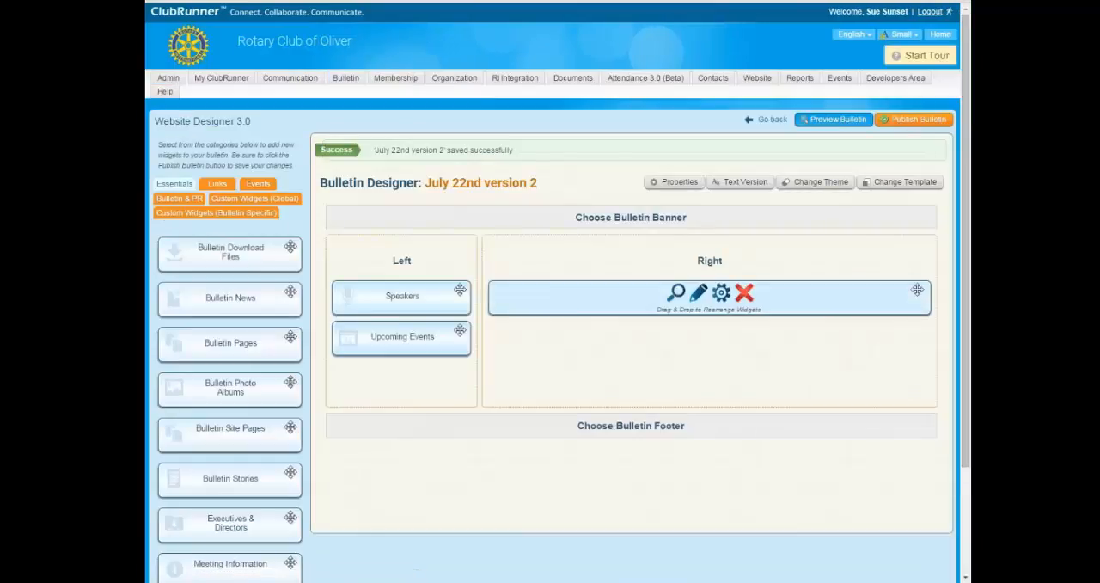
left_click(699, 294)
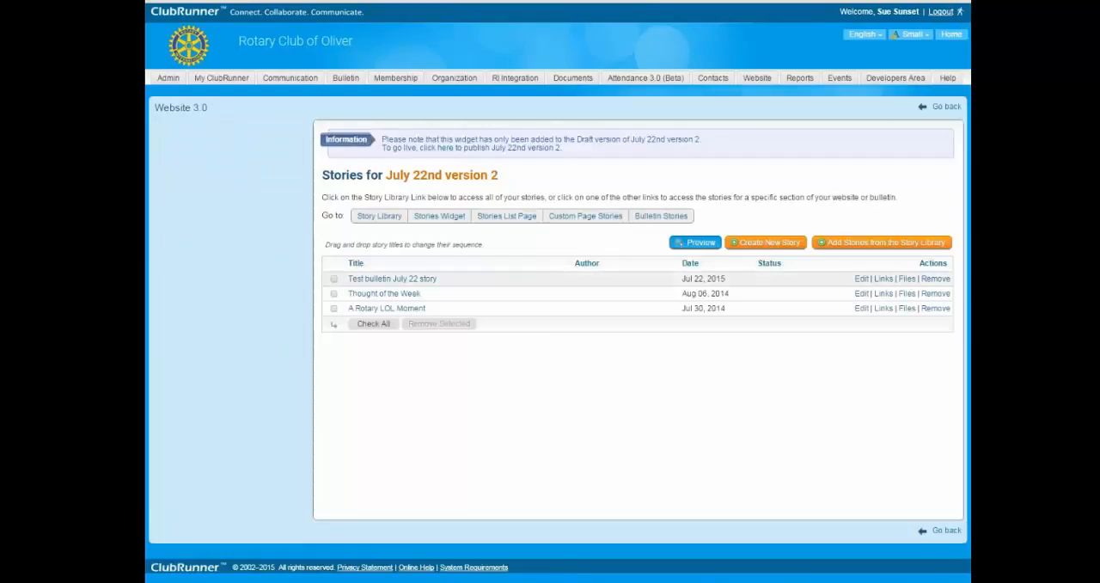
left_click(861, 280)
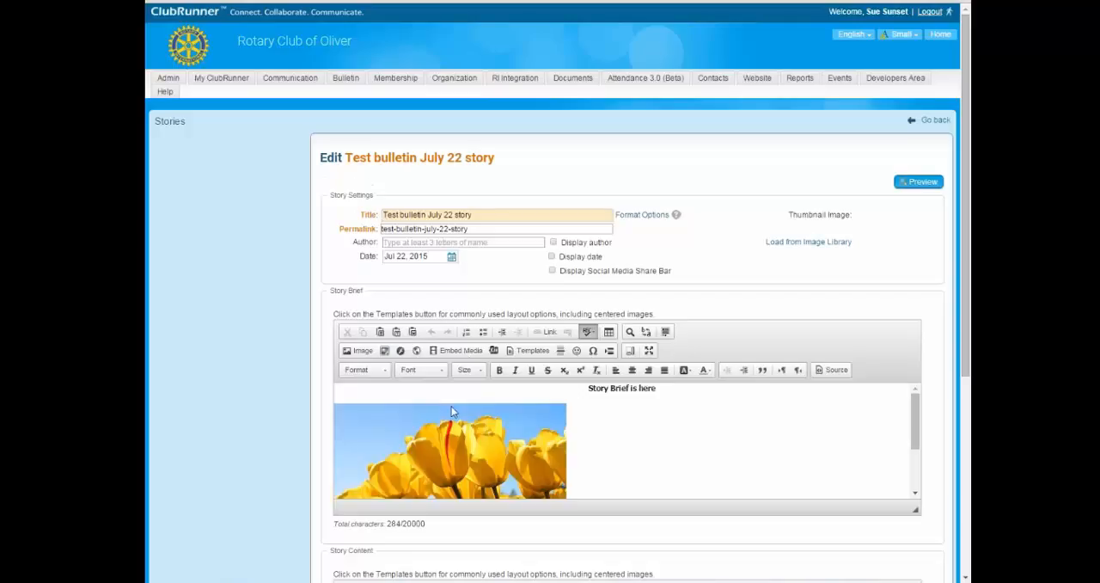
left_click(659, 387)
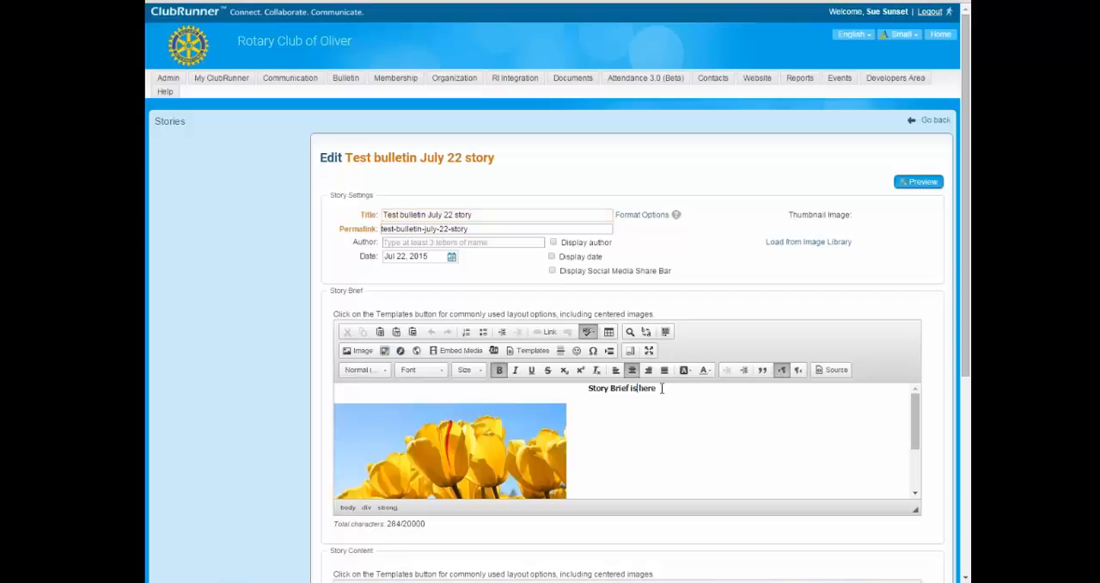
type("nd")
type("w")
key("BackSpace")
type("w")
scroll(721, 392, "down", 3)
scroll(721, 392, "down", 3)
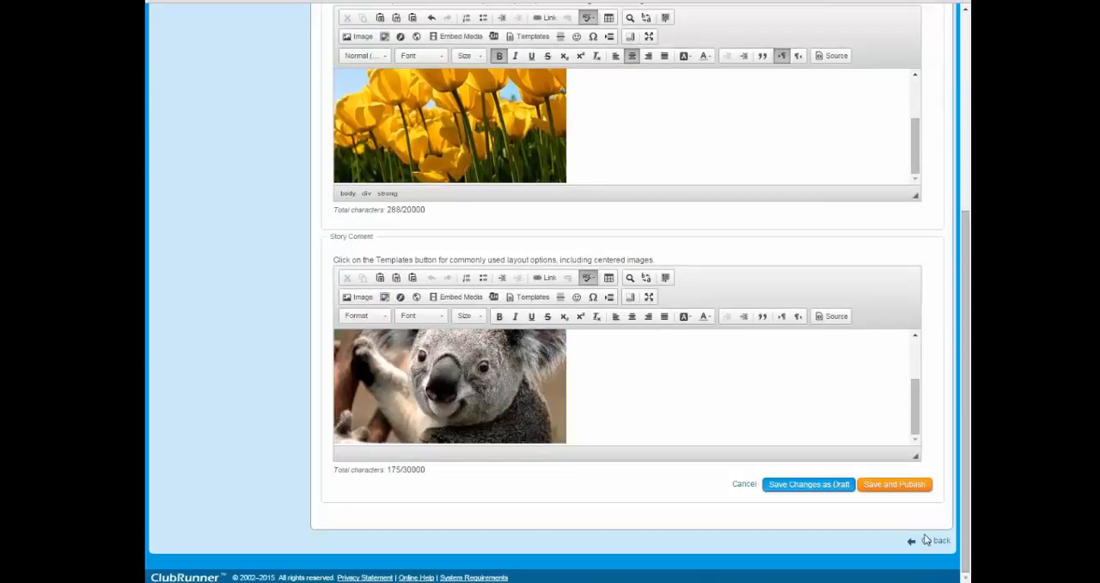
left_click(898, 485)
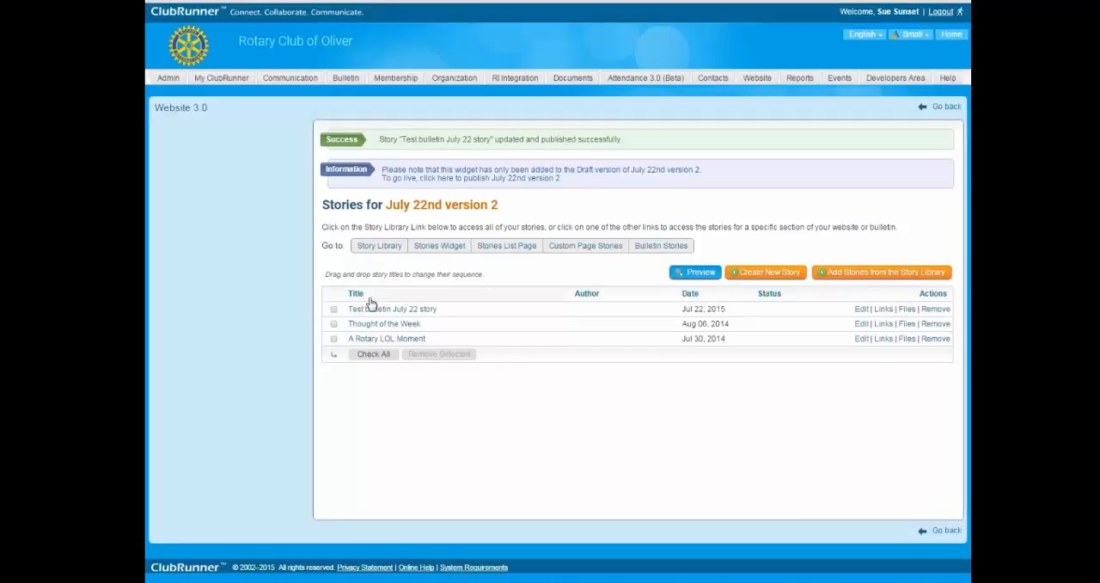
Preview July 22nd version 2 and check the edited story brief and the rest of the layout.
left_click(698, 273)
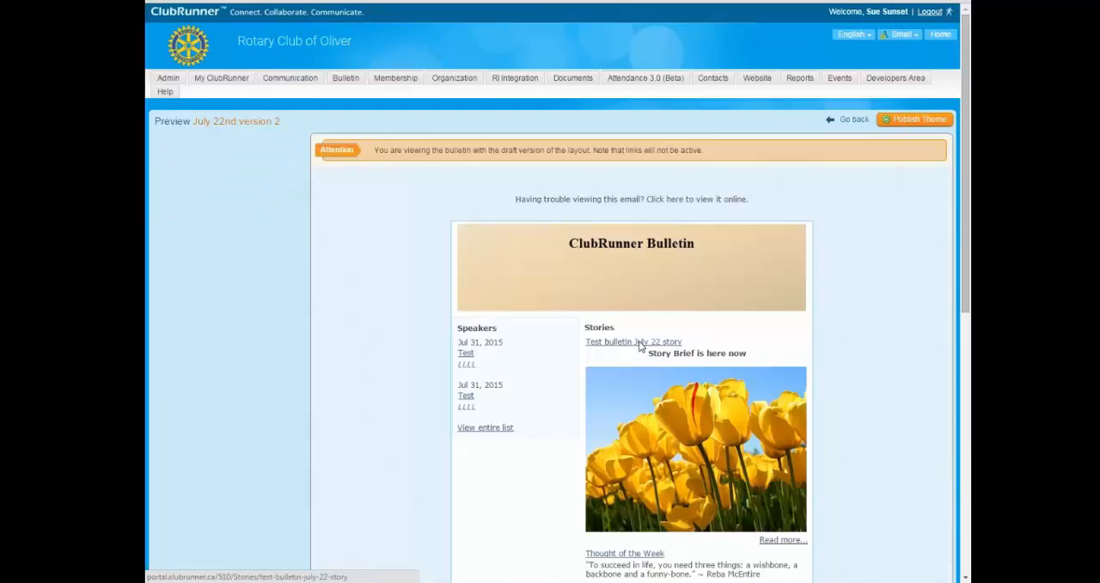
left_click_drag(652, 357, 716, 355)
scroll(797, 355, "down", 6)
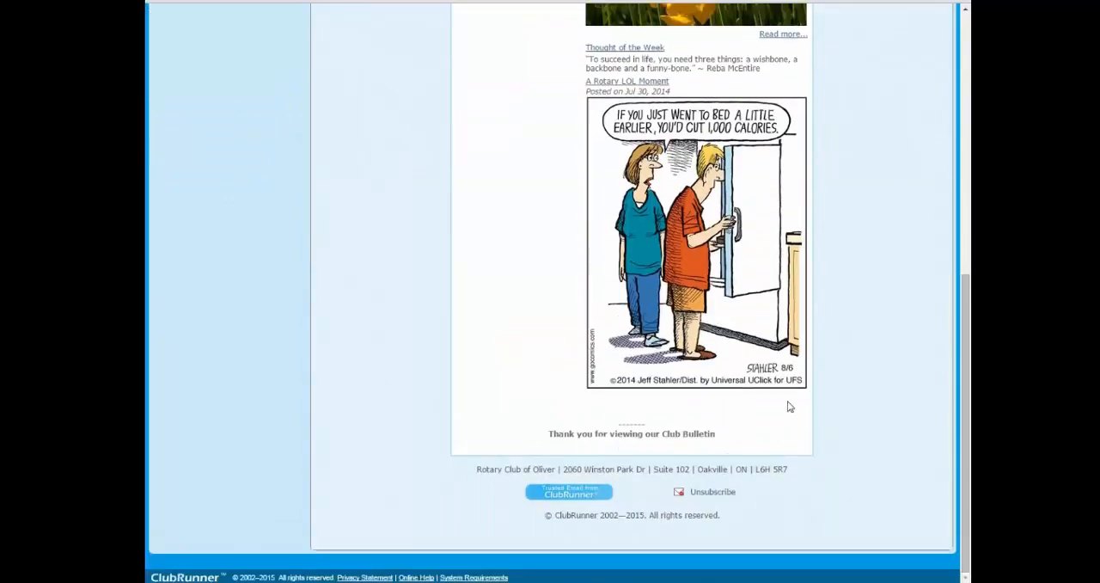
scroll(769, 362, "up", 6)
Leave the preview and publish the July 22nd version 2 bulletin.
left_click(853, 120)
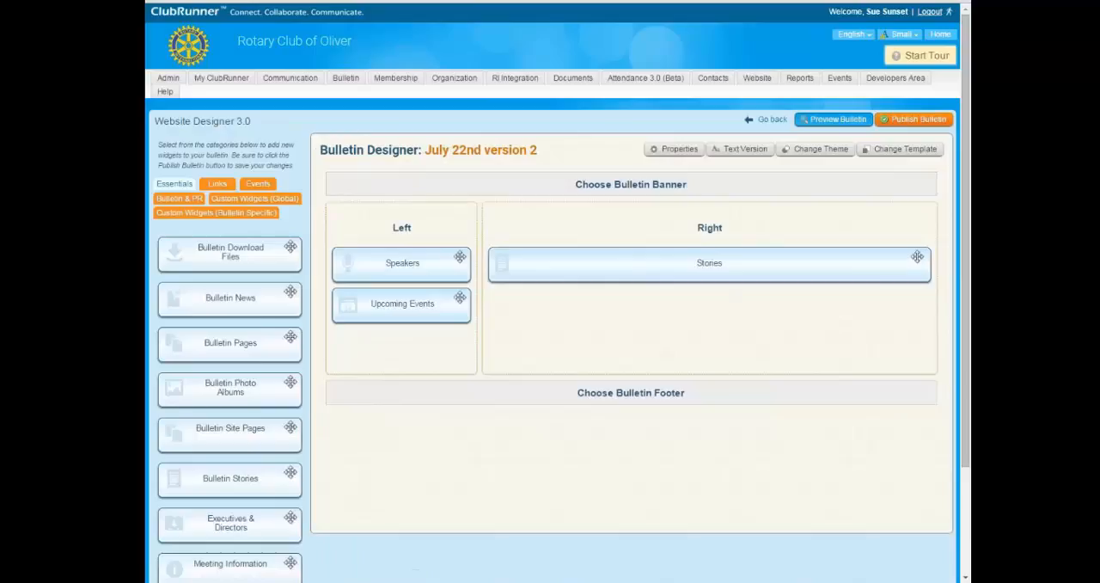
left_click(907, 120)
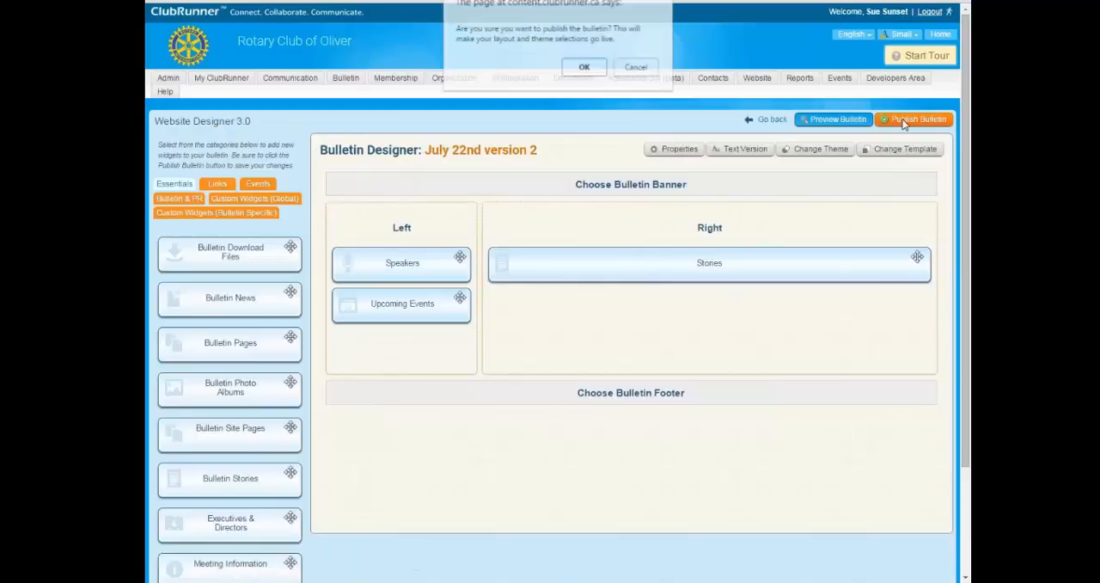
left_click(584, 69)
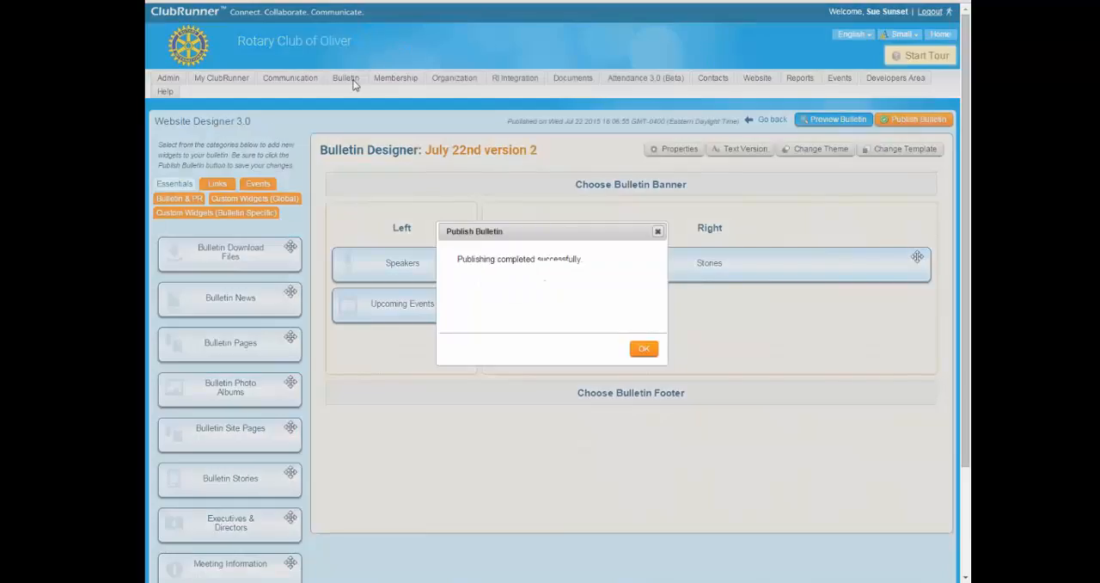
left_click(644, 348)
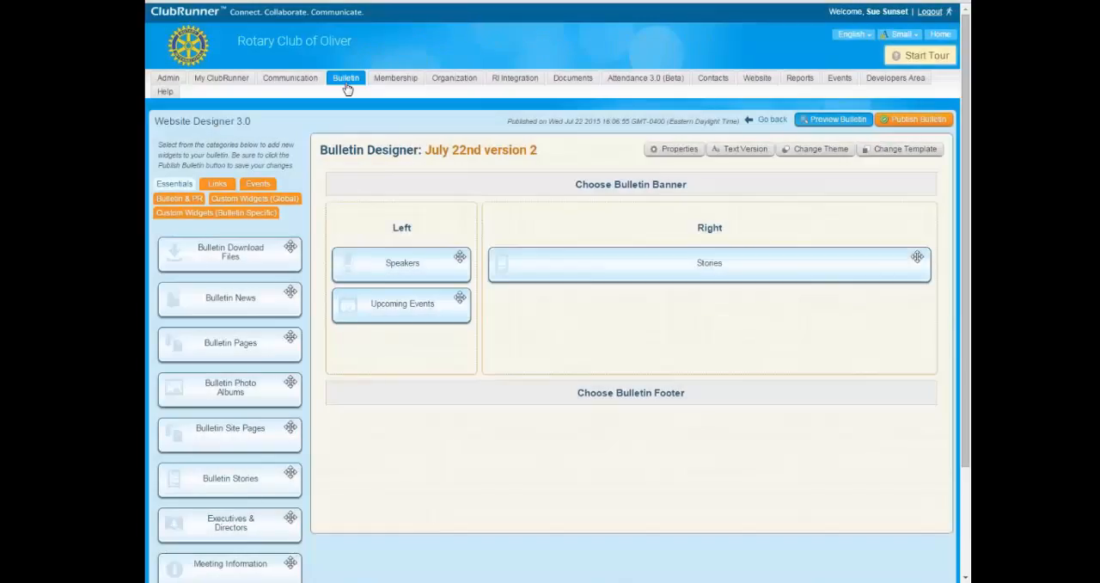
Review the sending options for July 22nd version 2 from the bulletin list, and cancel without sending.
left_click(346, 79)
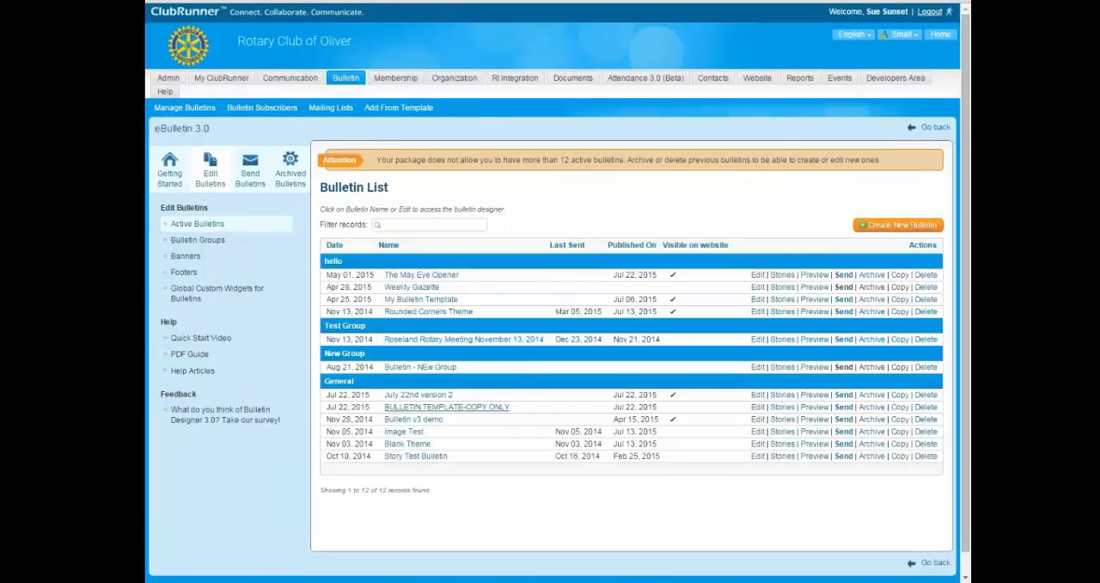
left_click(842, 395)
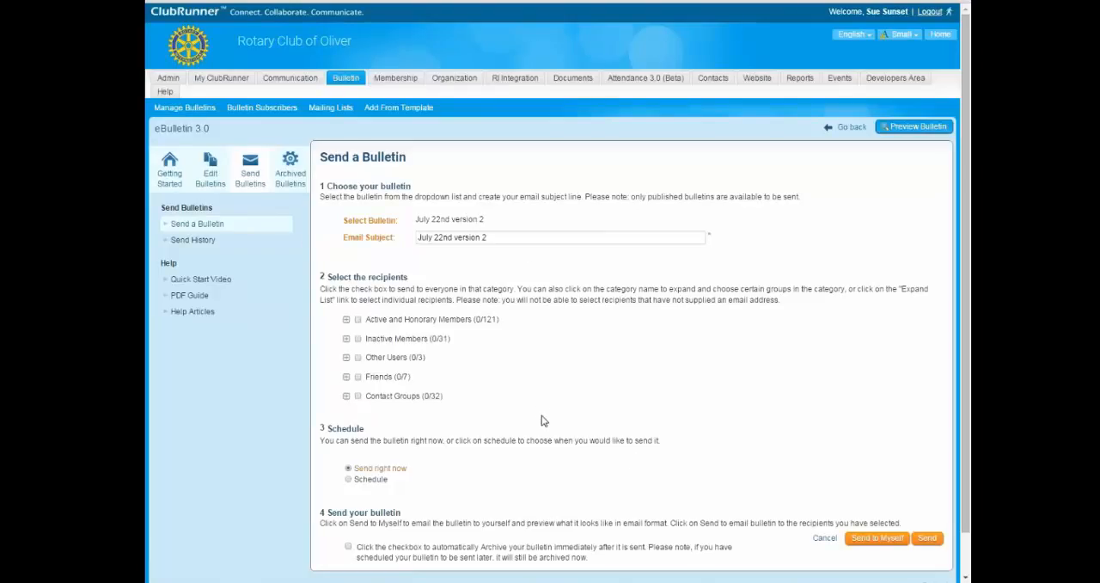
scroll(502, 348, "down", 1)
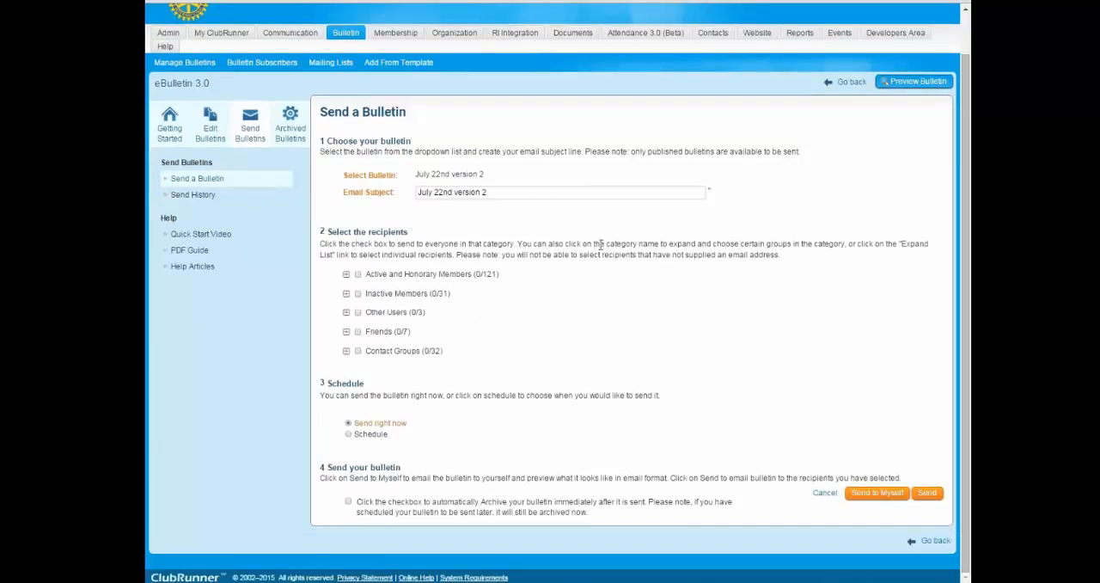
left_click(824, 492)
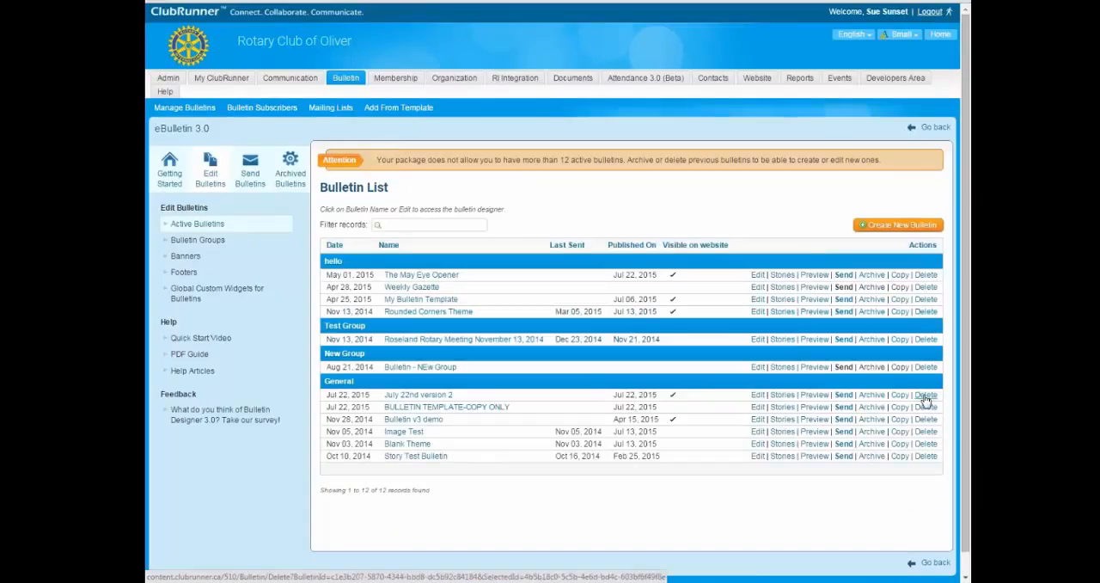
Delete the July 22nd version 2 bulletin from the active bulletins.
left_click(925, 395)
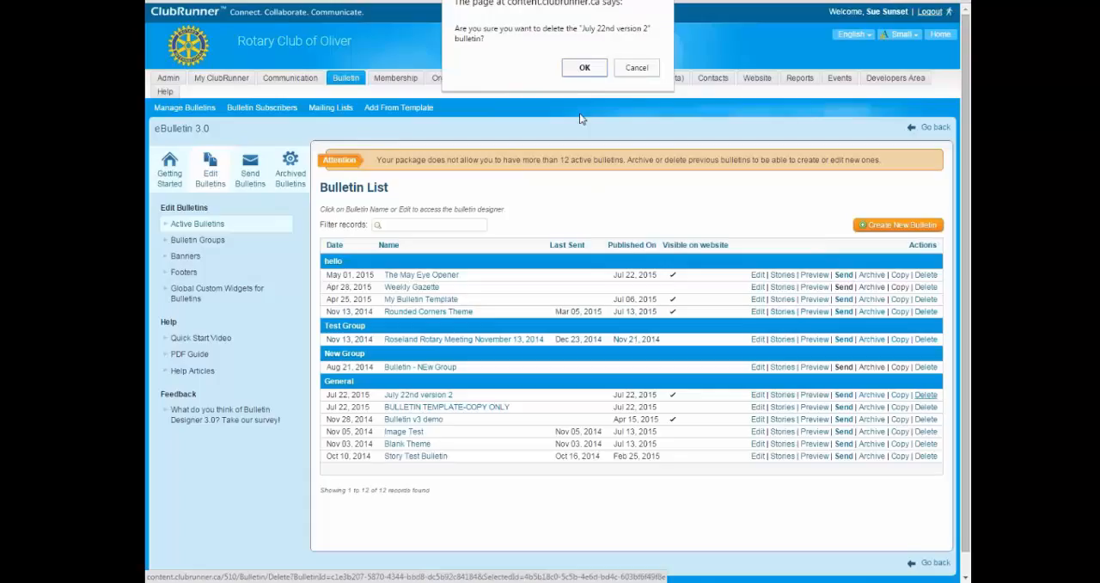
left_click(584, 68)
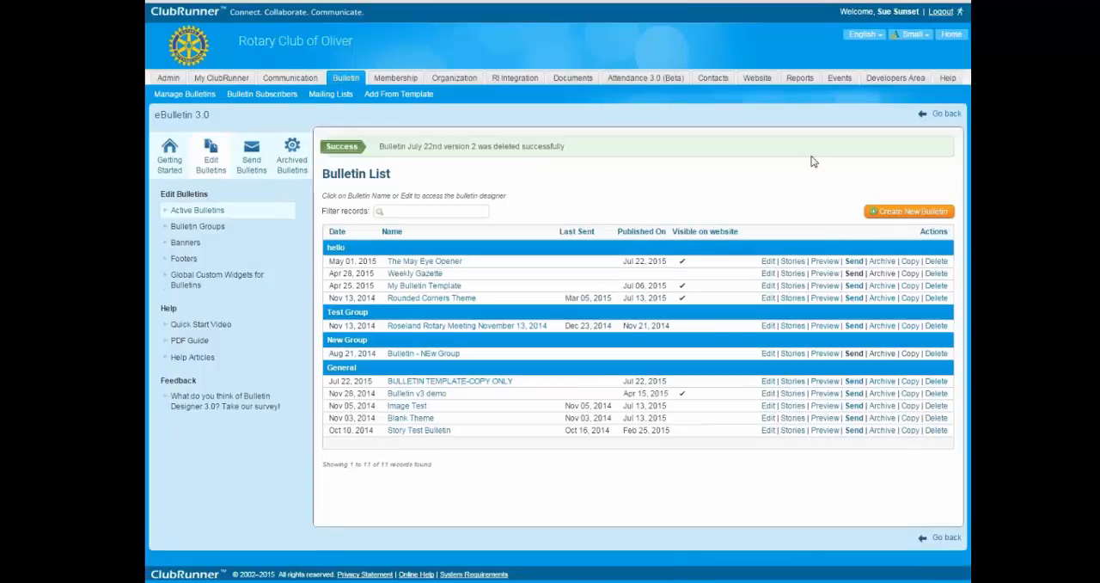
Add a new bulletin group named "Prospective Members".
left_click(197, 226)
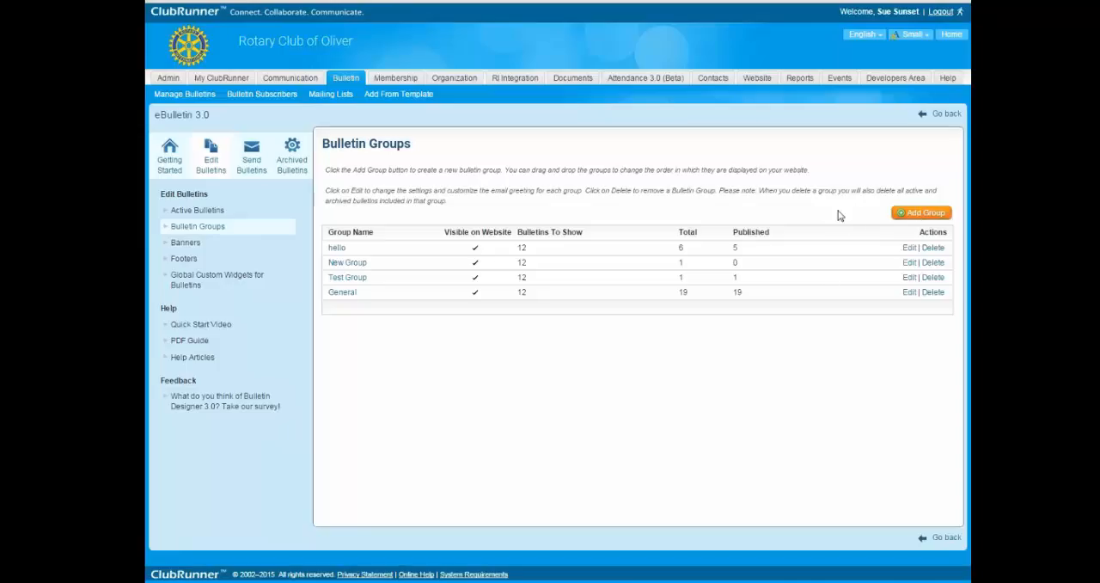
left_click(934, 215)
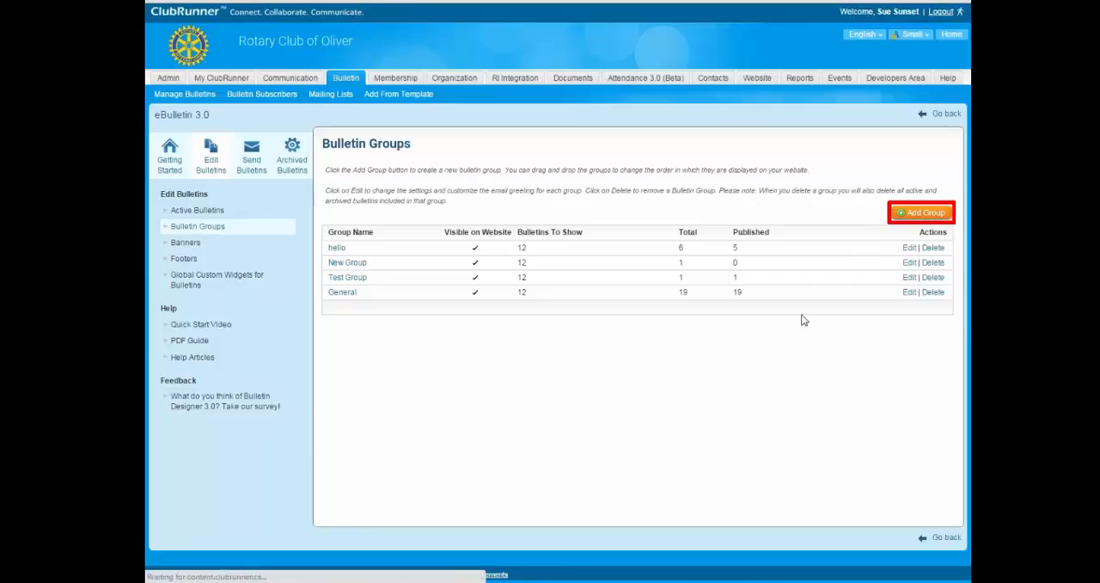
type("P")
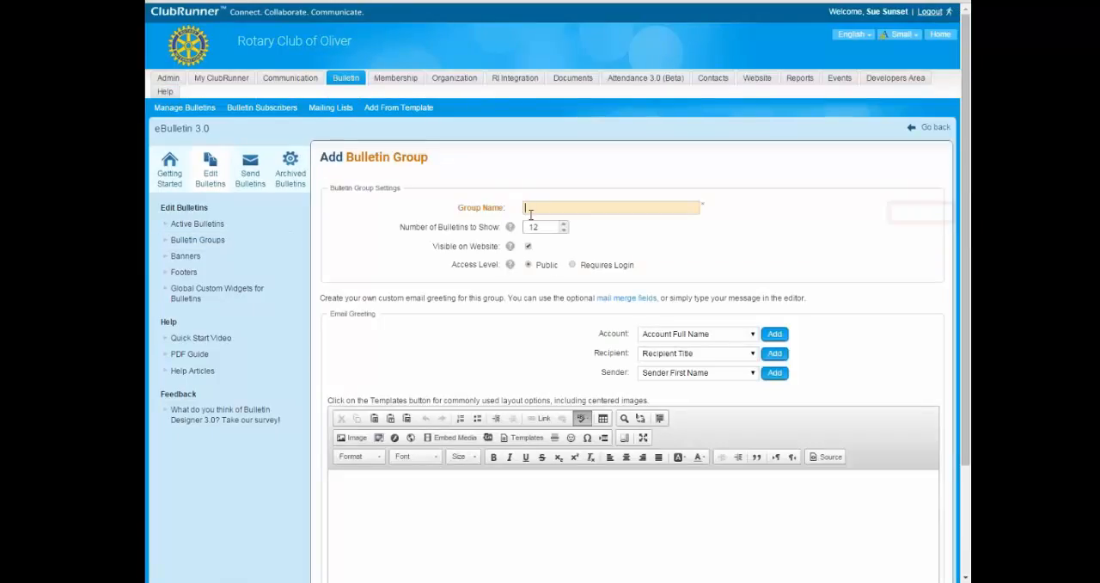
type("rops")
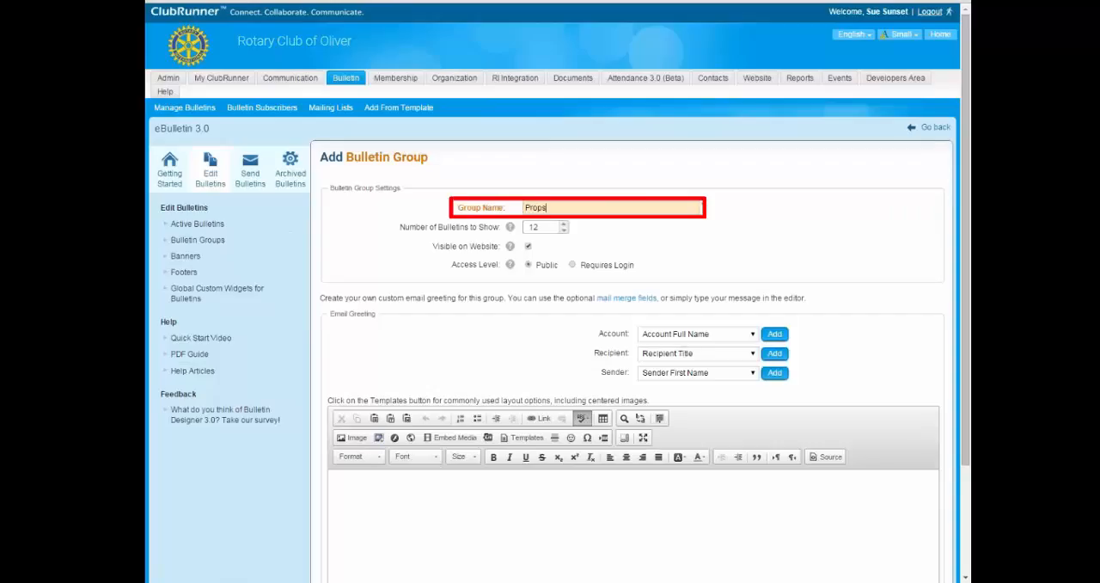
type("ective Member")
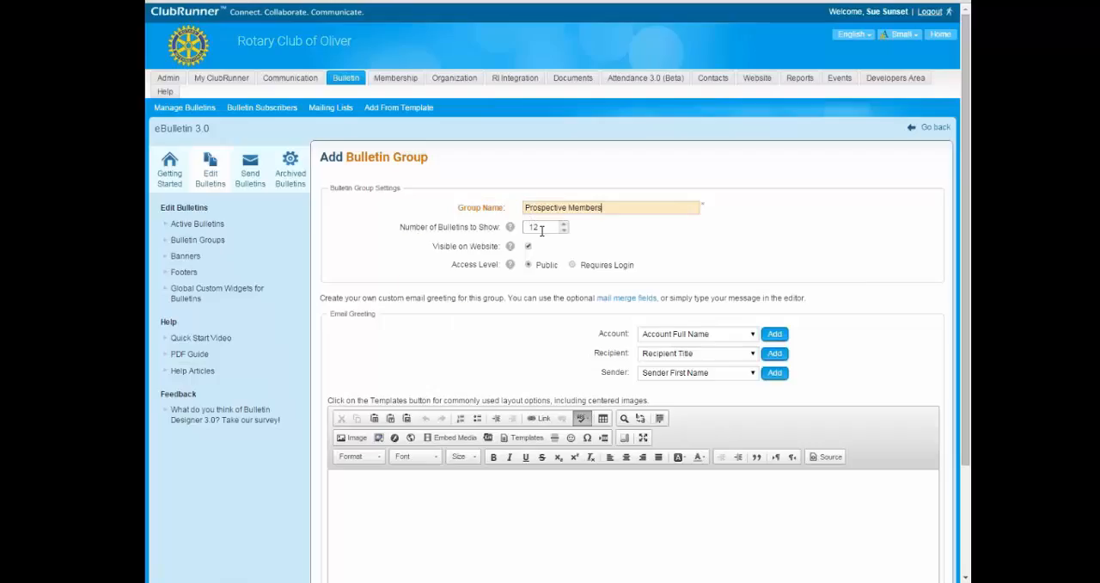
Turn off website visibility for the Prospective Members group, keeping the access level at Public.
mouse_move(512, 229)
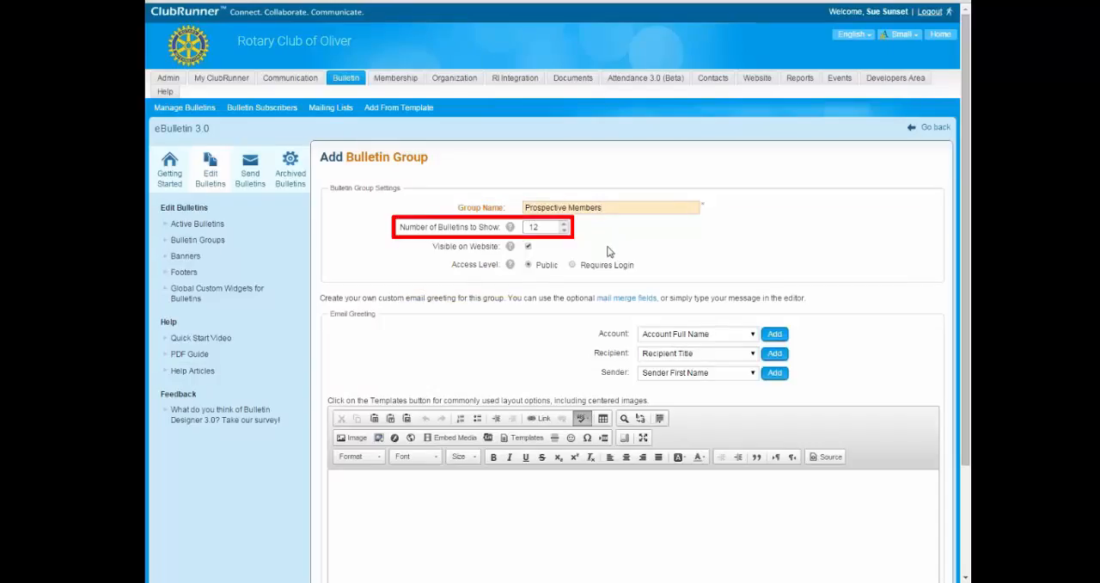
left_click(528, 247)
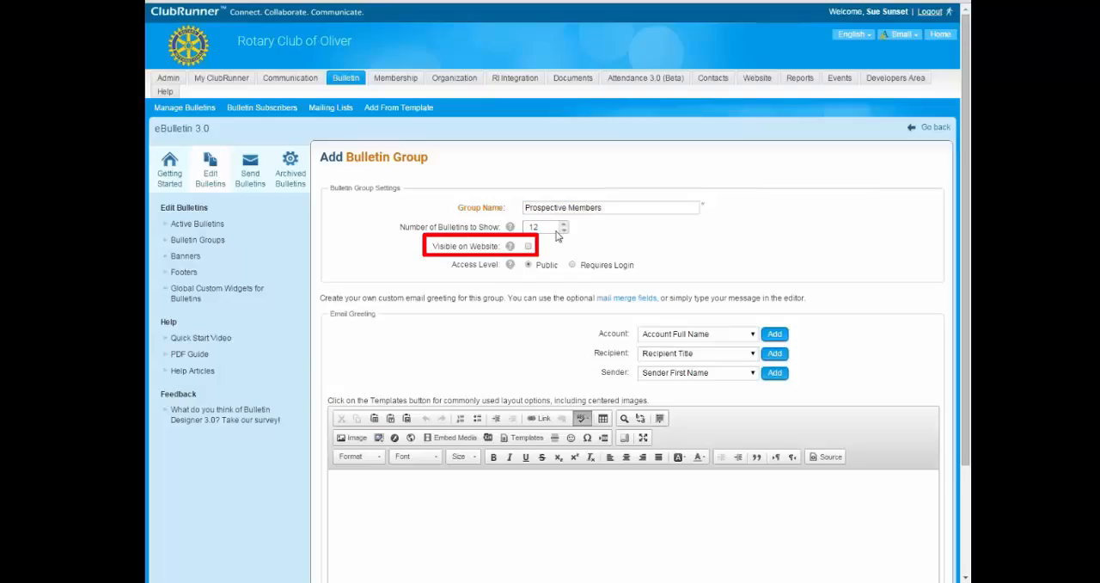
left_click_drag(525, 209, 620, 213)
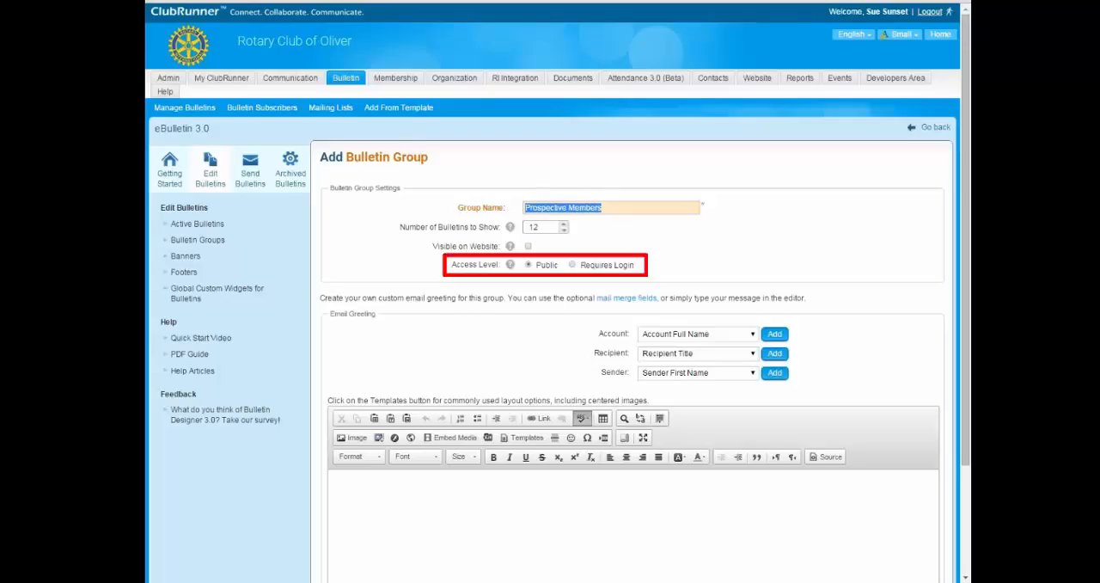
left_click_drag(591, 266, 637, 266)
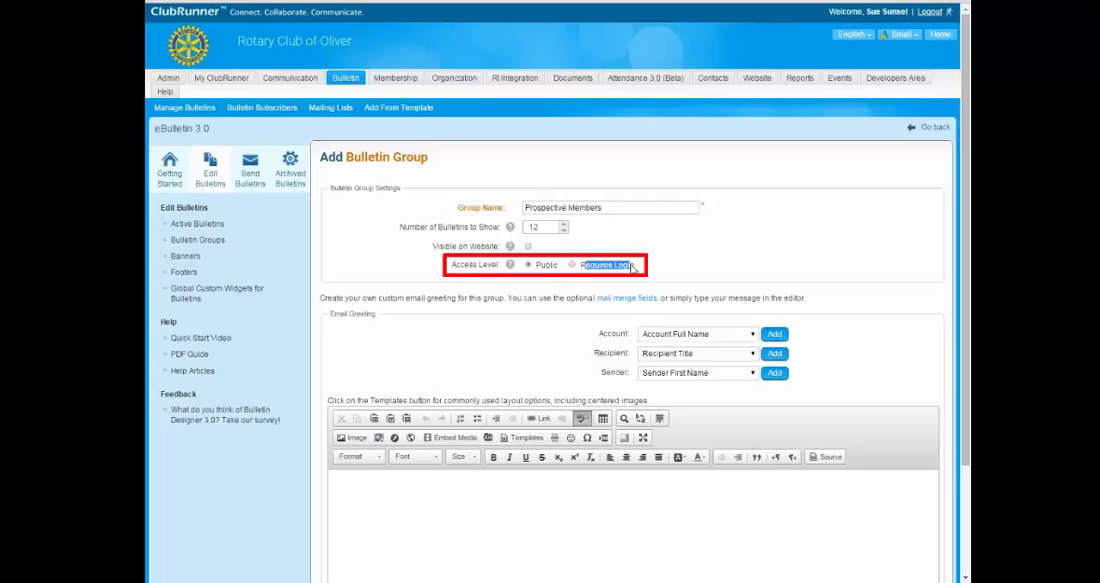
left_click(458, 354)
Write the group's email greeting: "Thank you for coming to our meeting last week, here are our most recent Club activities.".
scroll(458, 354, "down", 3)
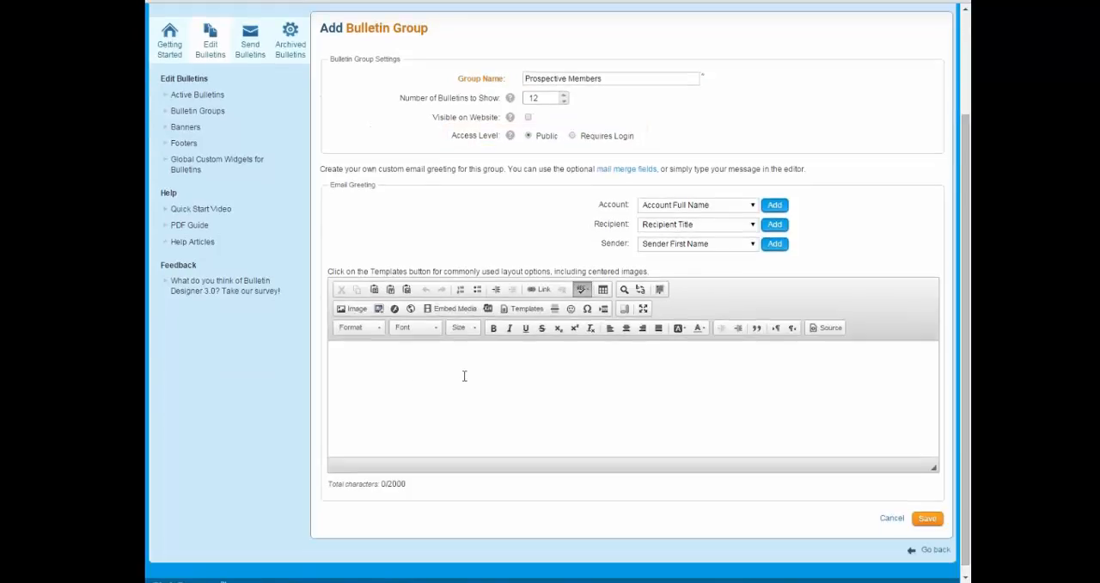
left_click(385, 374)
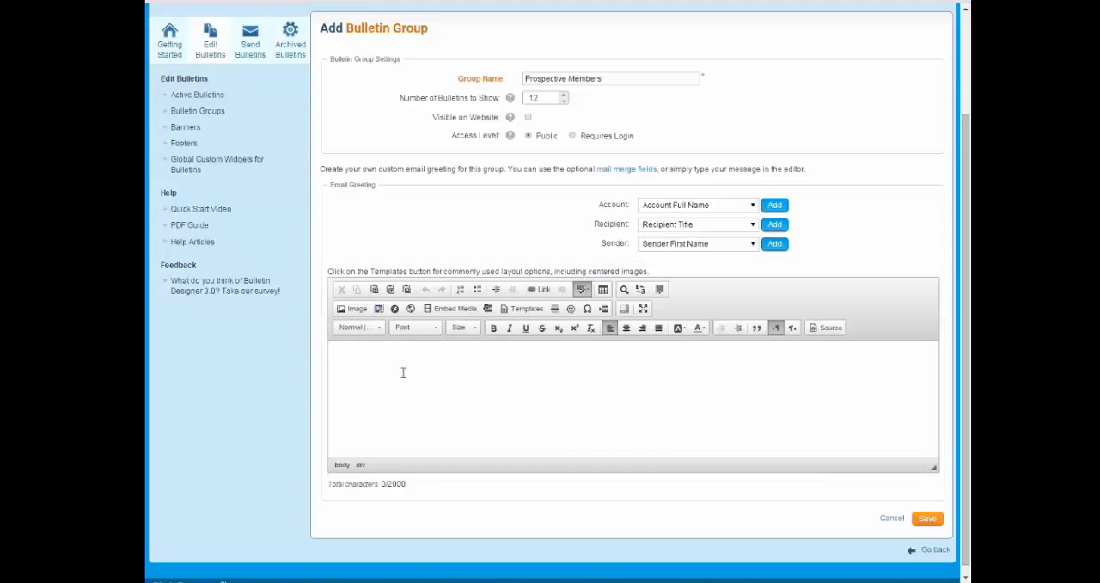
type("Thank you for coming to our meeting last week. here is our m")
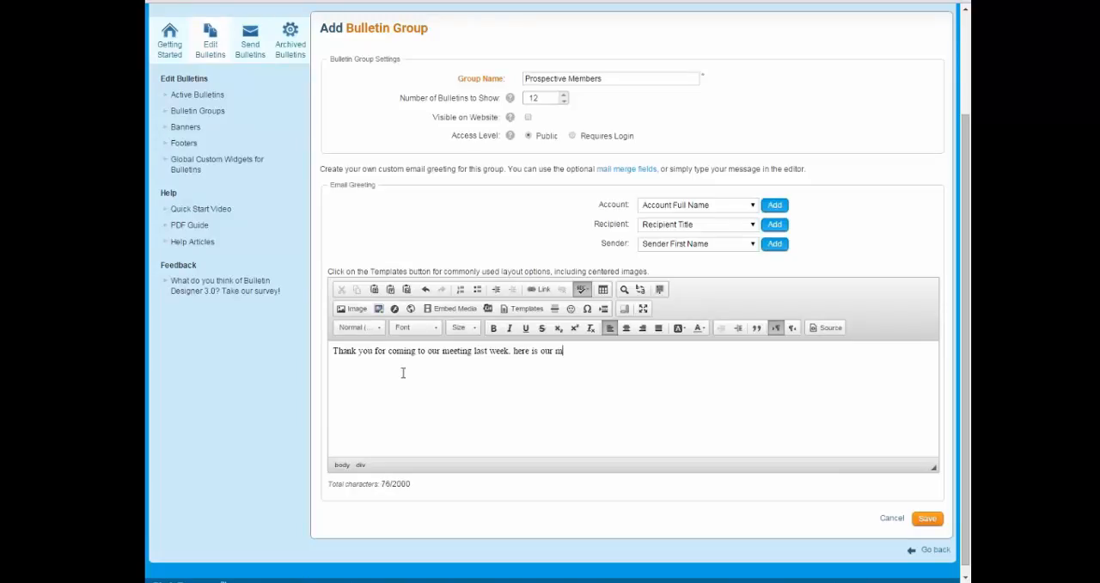
type("recent")
key("BackSpace")
key("BackSpace")
key("BackSpace")
key("BackSpace")
key("BackSpace")
key("BackSpace")
key("BackSpace")
key("BackSpace")
key("BackSpace")
key("BackSpace")
key("BackSpace")
key("BackSpace")
key("BackSpace")
key("BackSpace")
key("BackSpace")
type("ur most rfecent Club activities.")
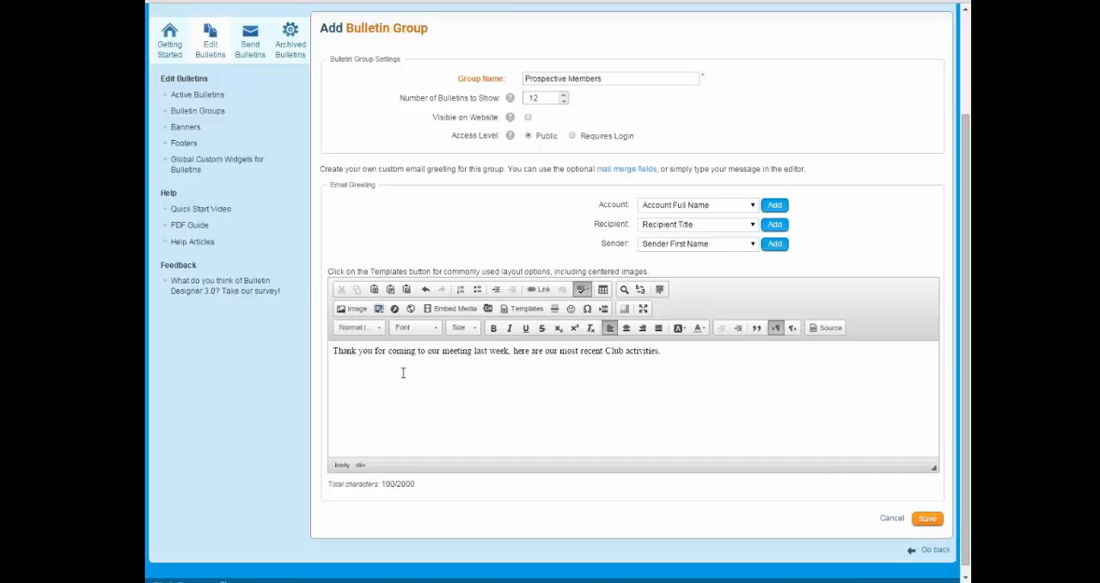
Check the group name and email greeting, and save the Prospective Members bulletin group.
scroll(538, 208, "up", 1)
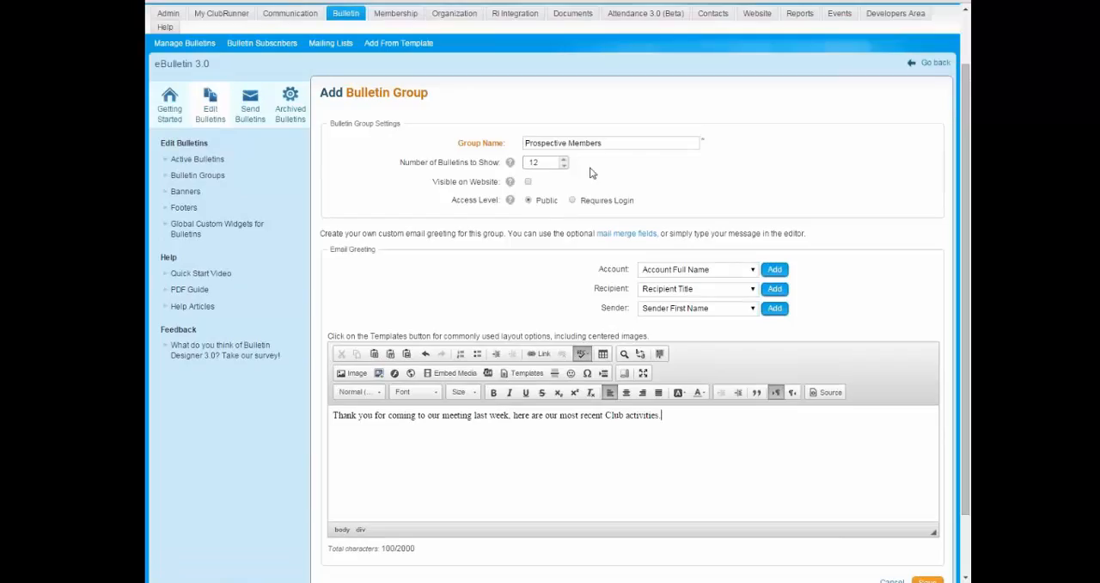
left_click_drag(524, 142, 614, 144)
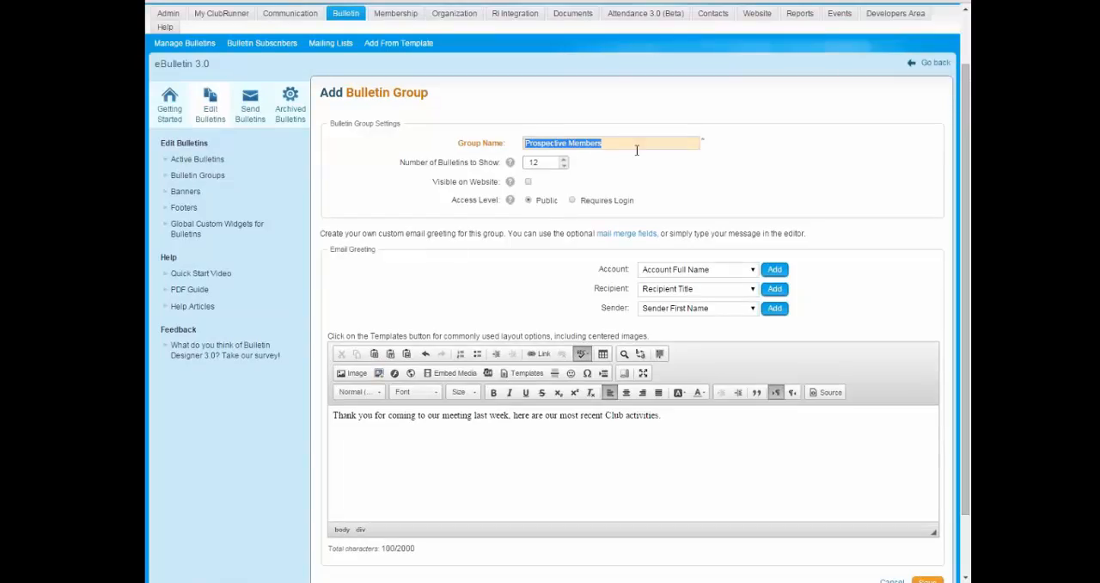
left_click(637, 151)
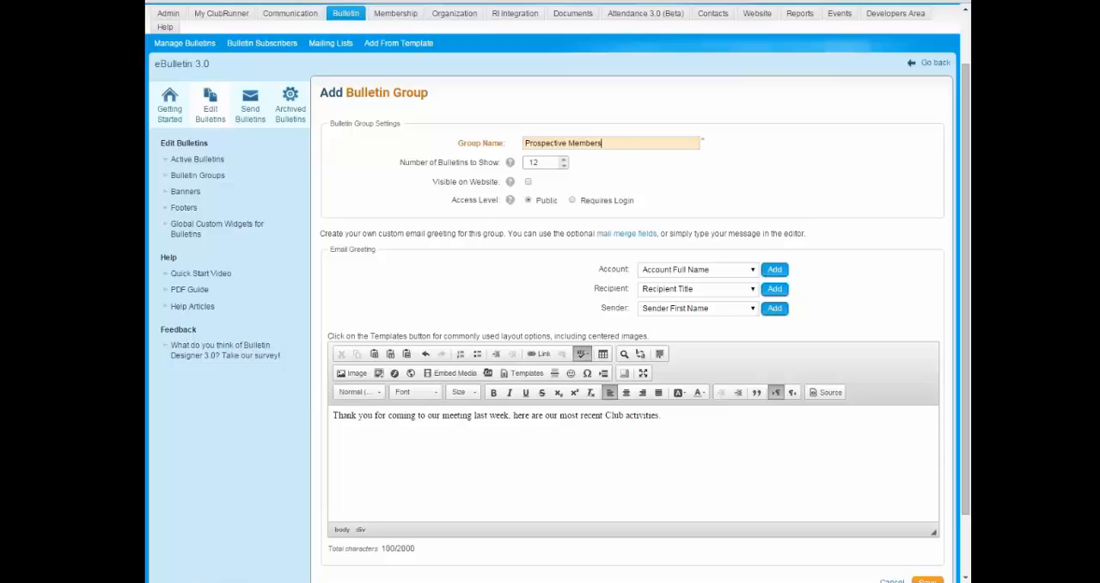
left_click_drag(678, 419, 341, 416)
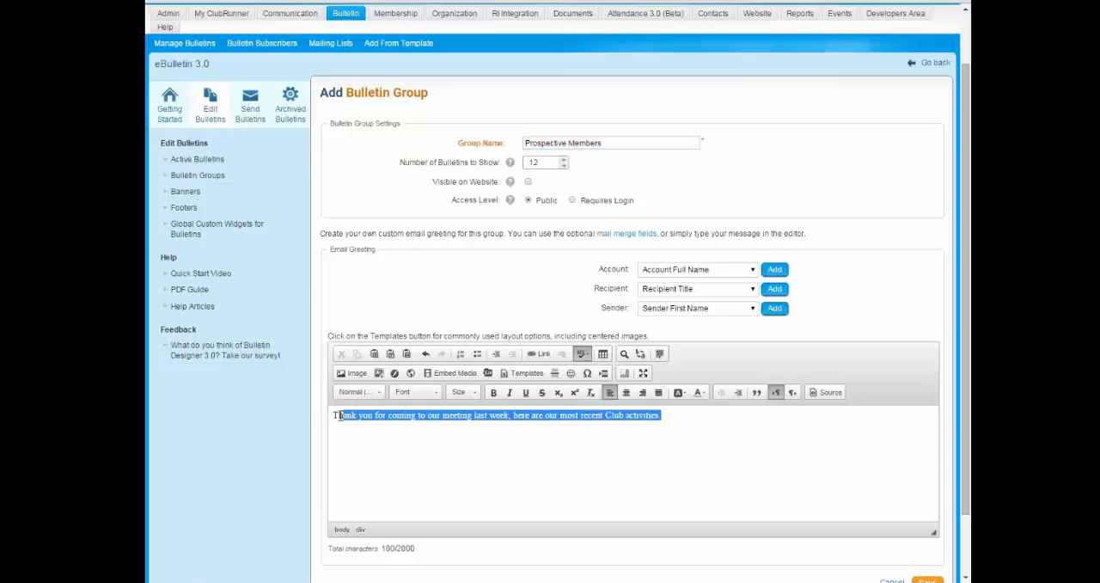
scroll(746, 463, "down", 2)
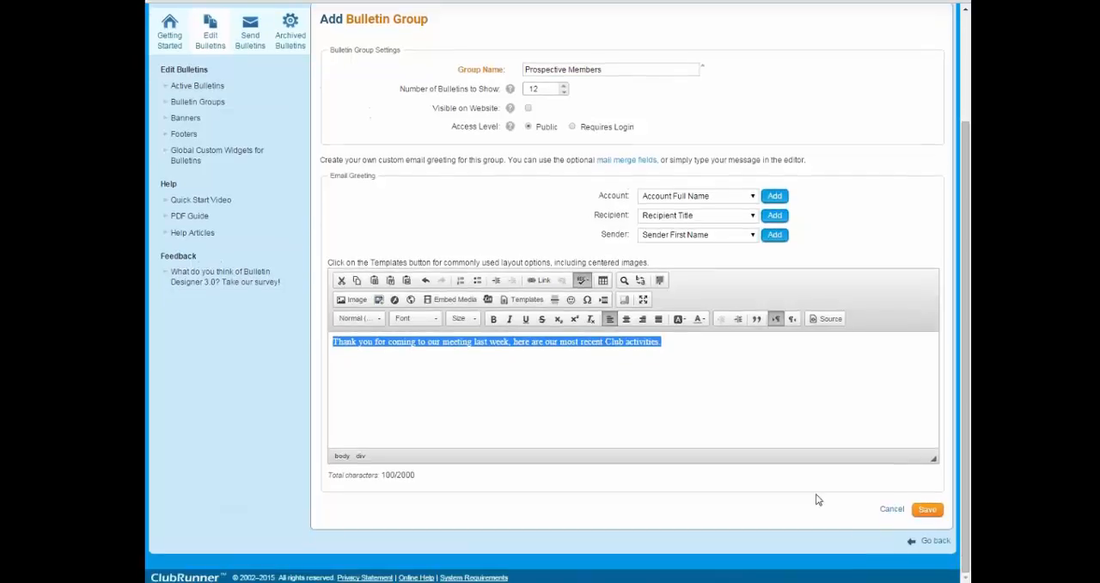
left_click(927, 509)
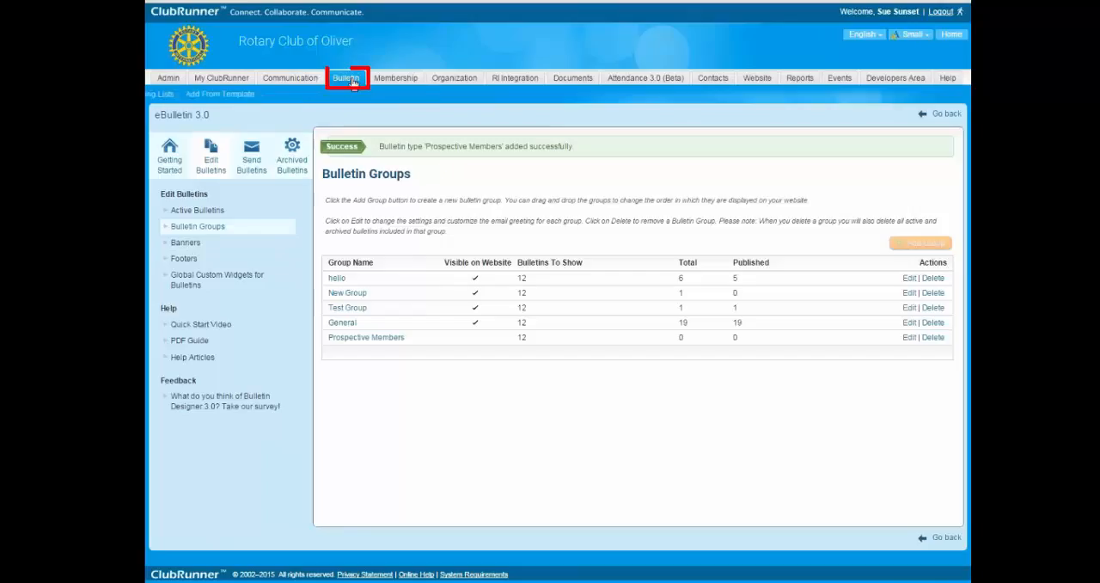
Start a new bulletin, assign it to the Prospective Members group and name it "Prospective members bulletin template".
left_click(199, 95)
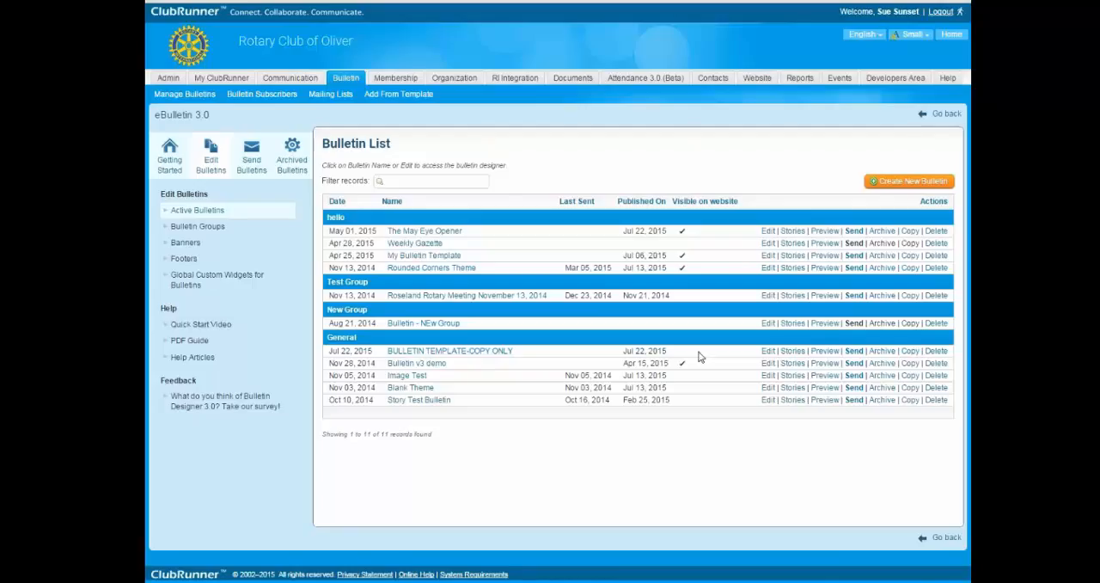
left_click(915, 182)
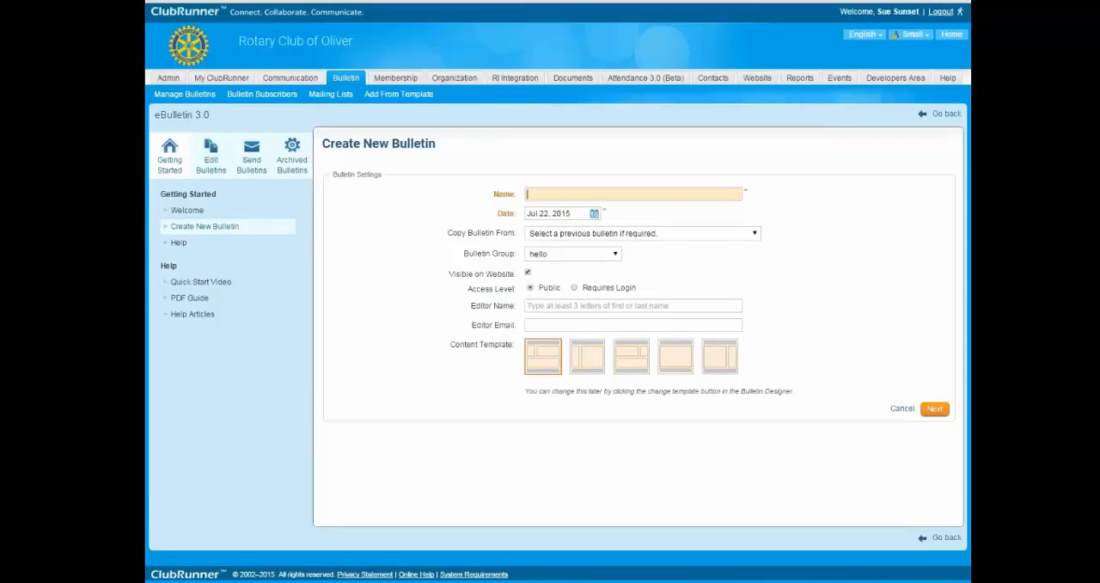
left_click_drag(464, 261, 516, 255)
left_click(569, 255)
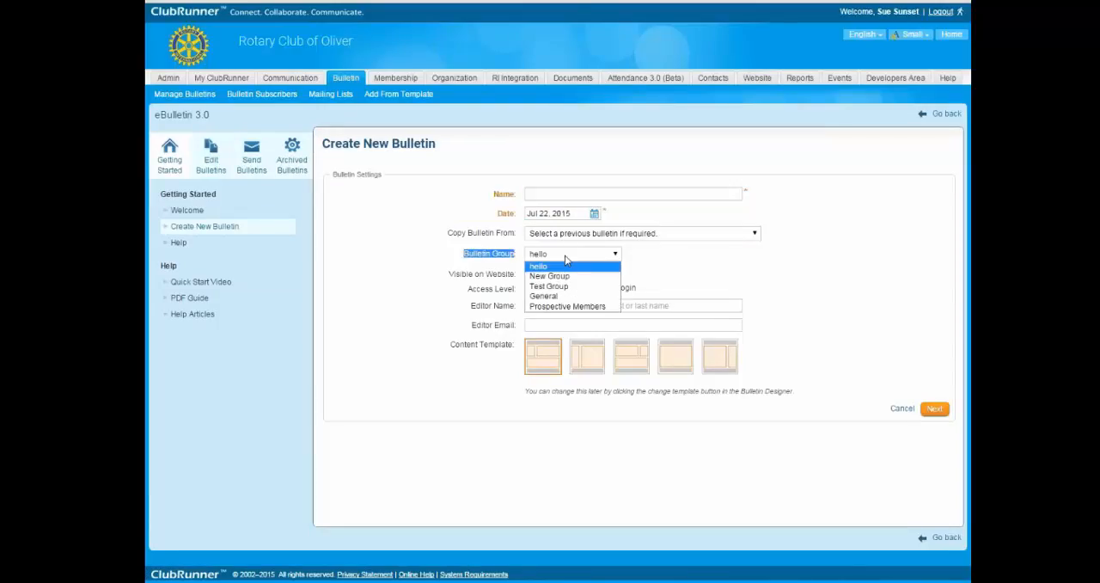
left_click(552, 308)
left_click(532, 193)
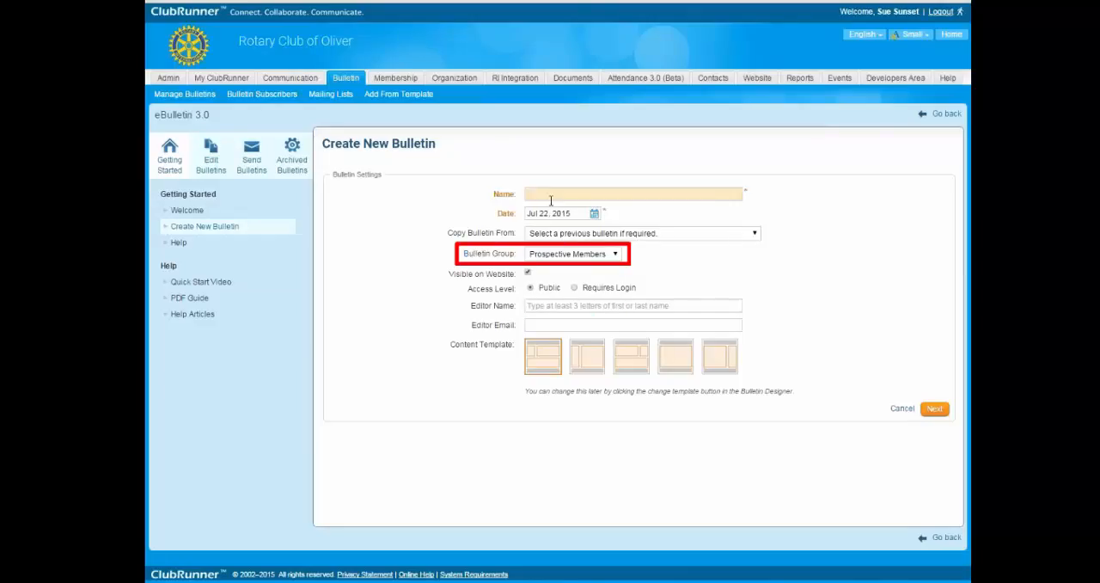
type("Prospective members bulletin template")
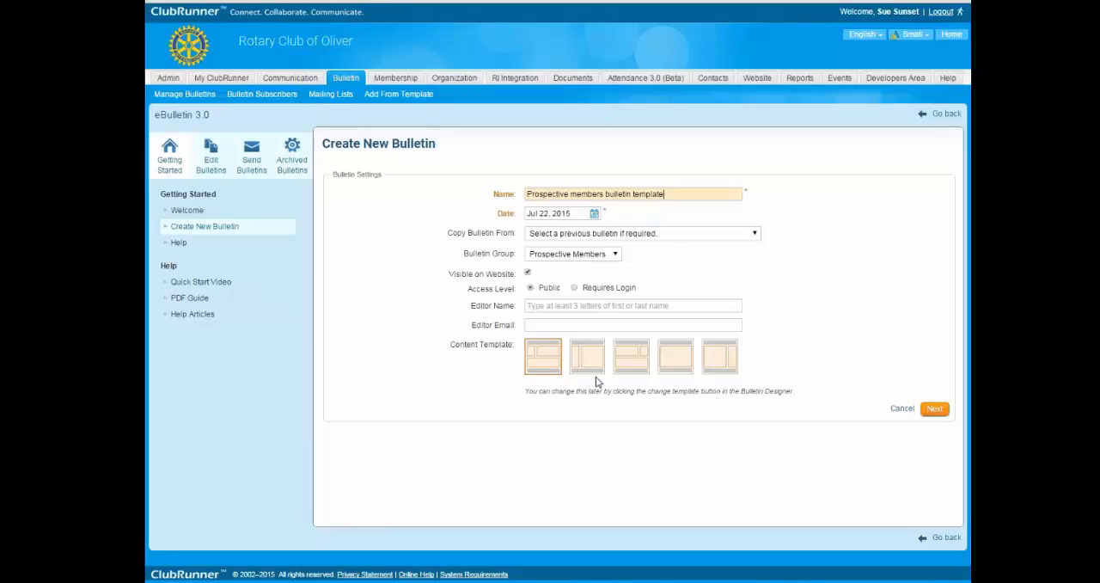
Choose the single-area content template for the Prospective members bulletin template and continue to the next stage of its creation.
left_click_drag(528, 193, 701, 197)
left_click(696, 197)
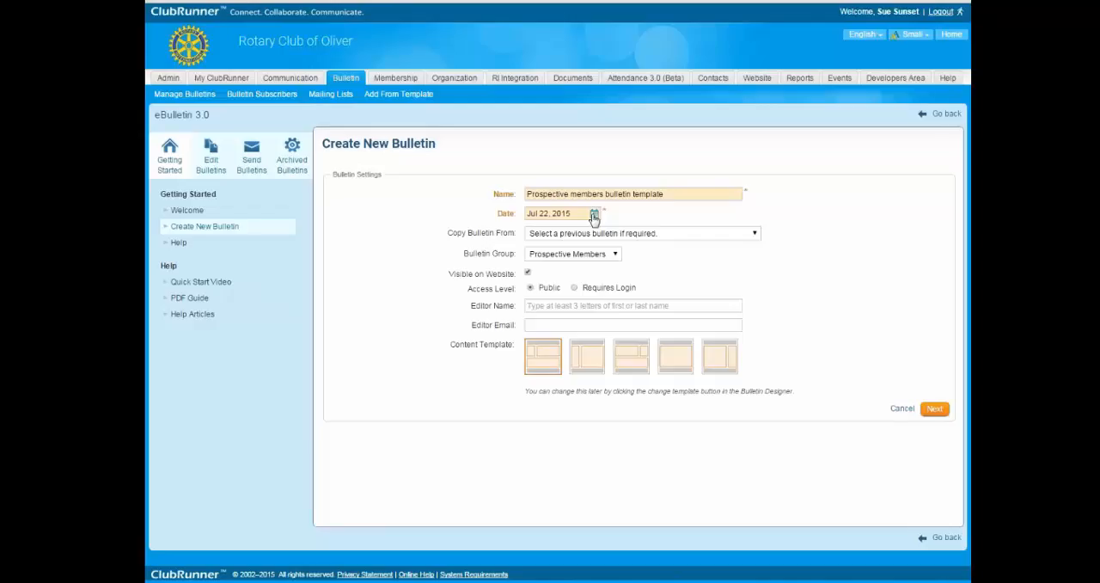
left_click(674, 361)
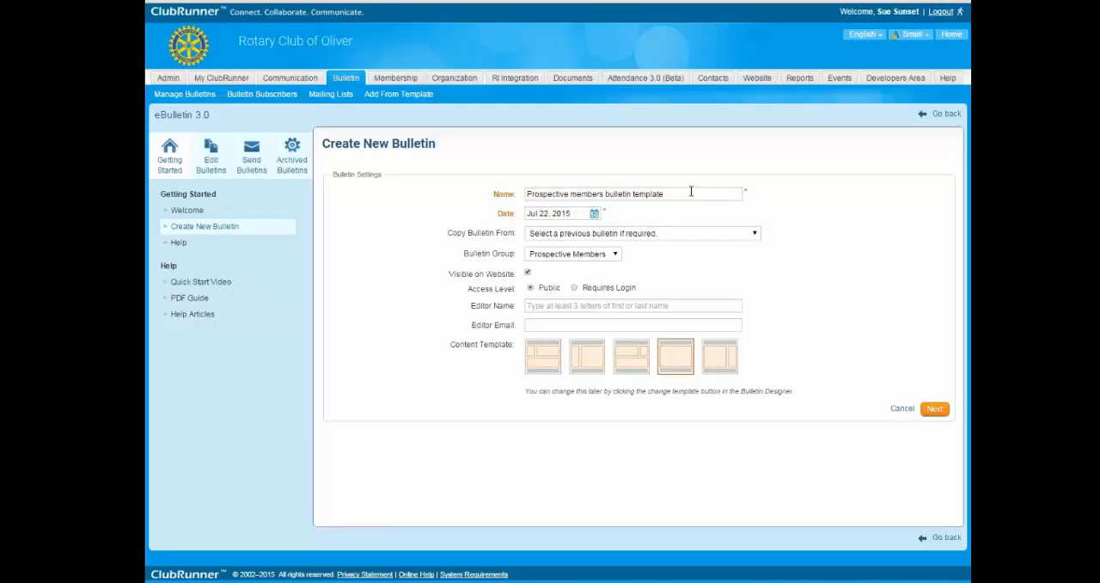
left_click_drag(528, 194, 745, 196)
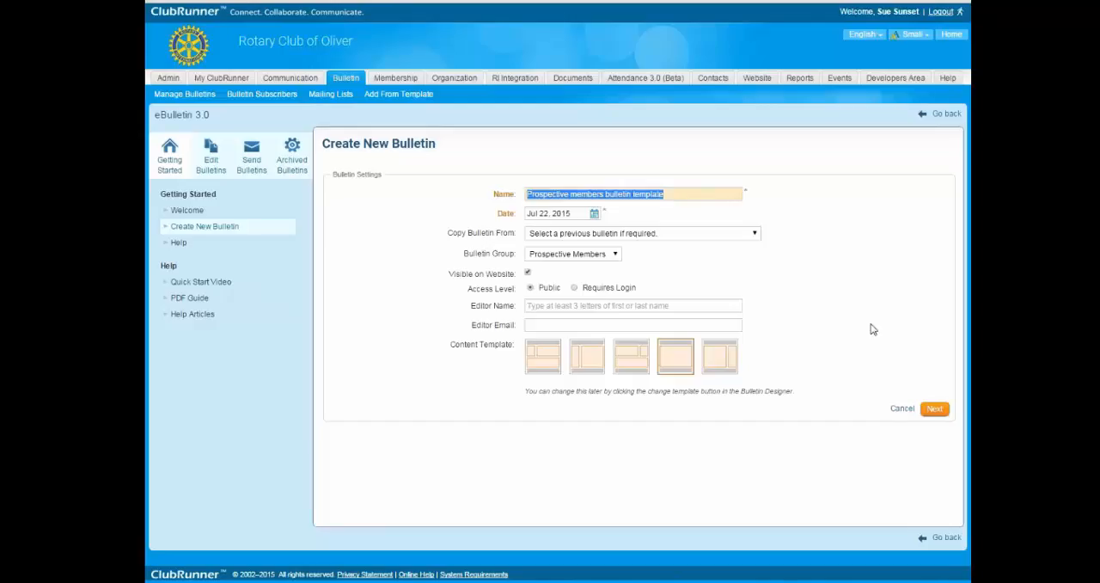
left_click(739, 253)
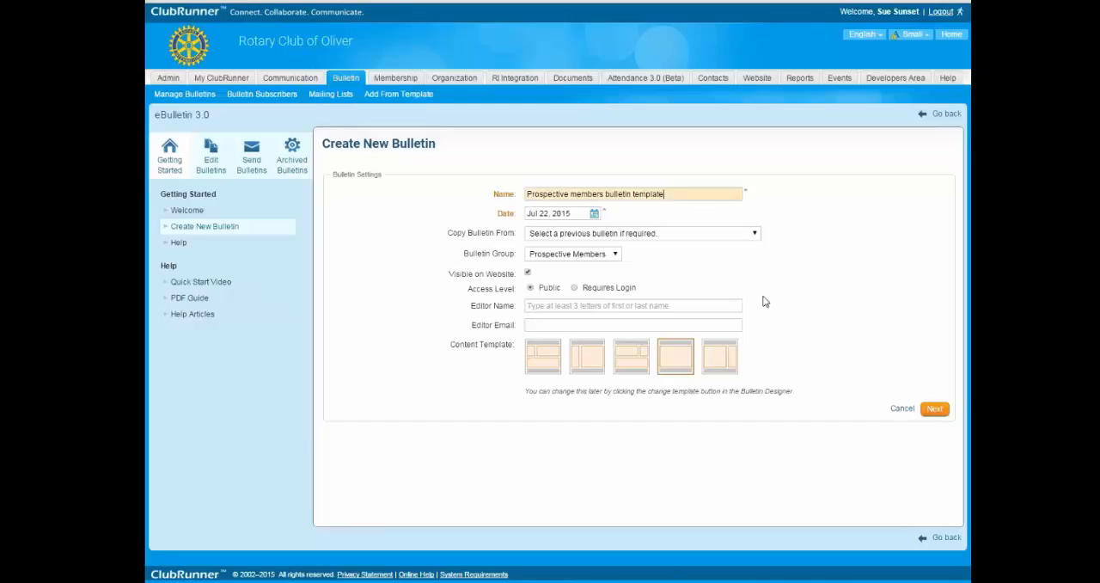
left_click(686, 193)
left_click(896, 409)
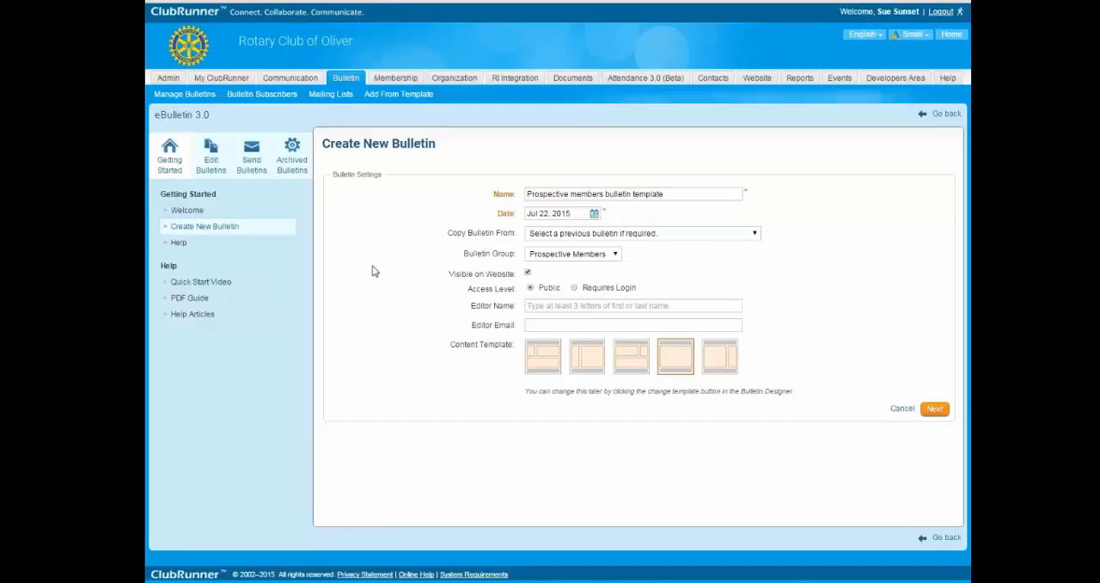
left_click(932, 409)
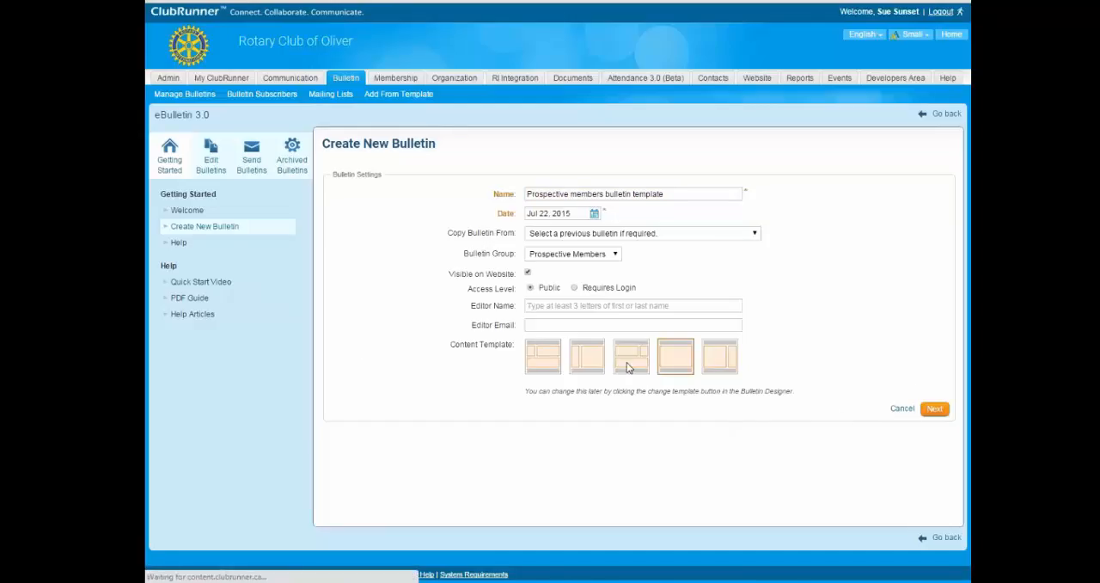